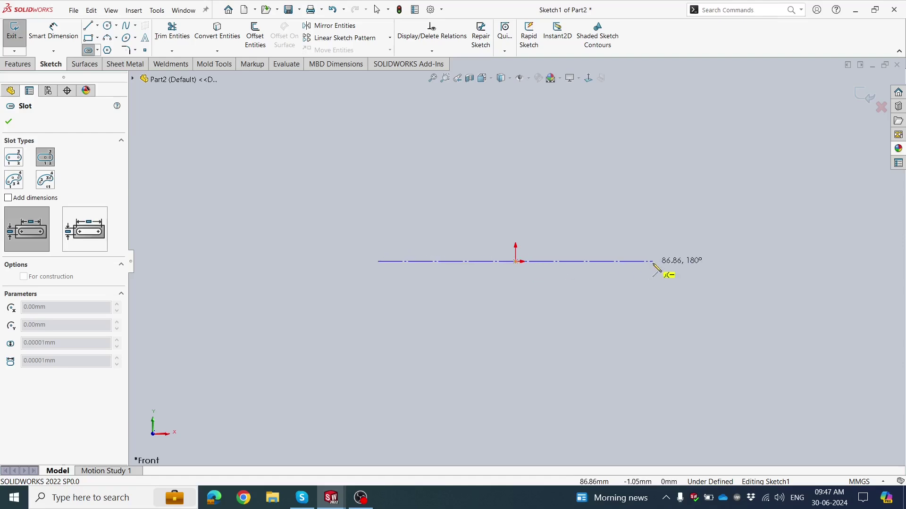
# Step: Sketch a horizontal centerpoint straight slot centred on the origin, about 174 mm between arc centres and about 77 mm wide
pyautogui.click(653, 262)
pyautogui.click(659, 323)
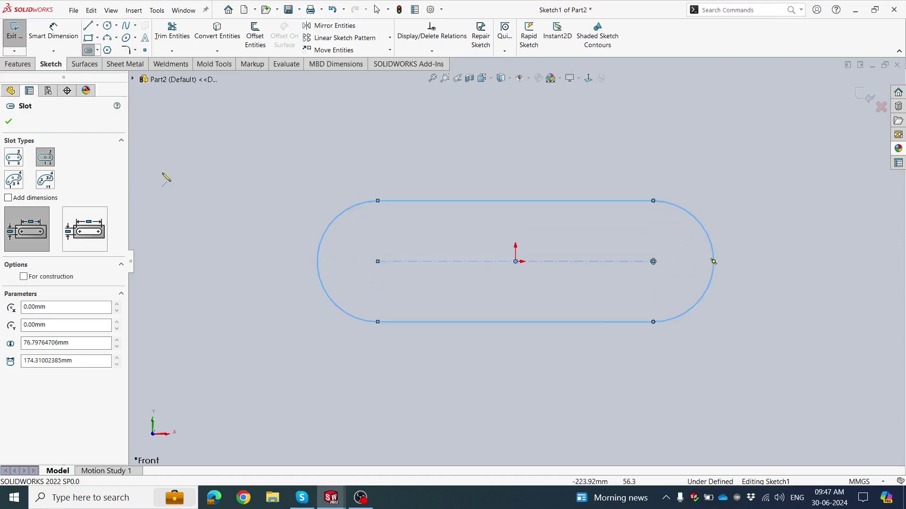
pyautogui.click(8, 121)
pyautogui.press('f')
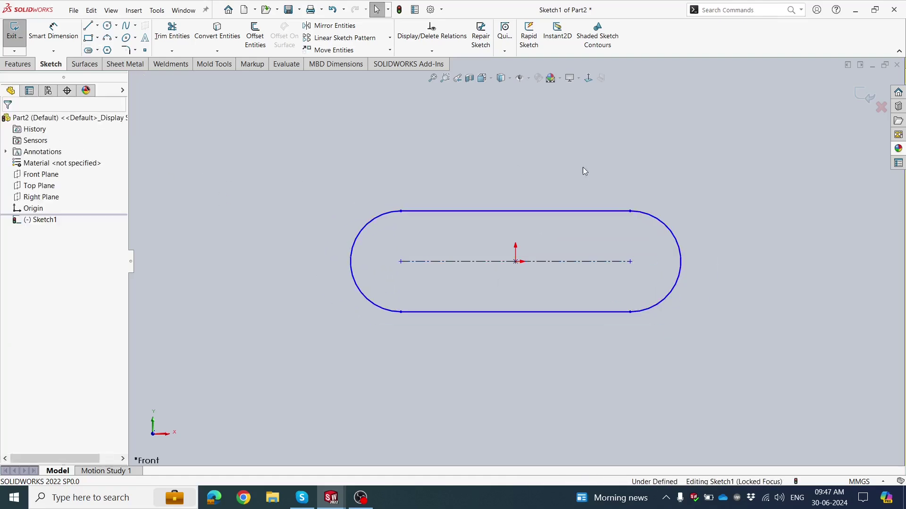
# Step: Dimension the slot's centre-to-centre length as 125 mm, placing the dimension below the profile
pyautogui.click(53, 30)
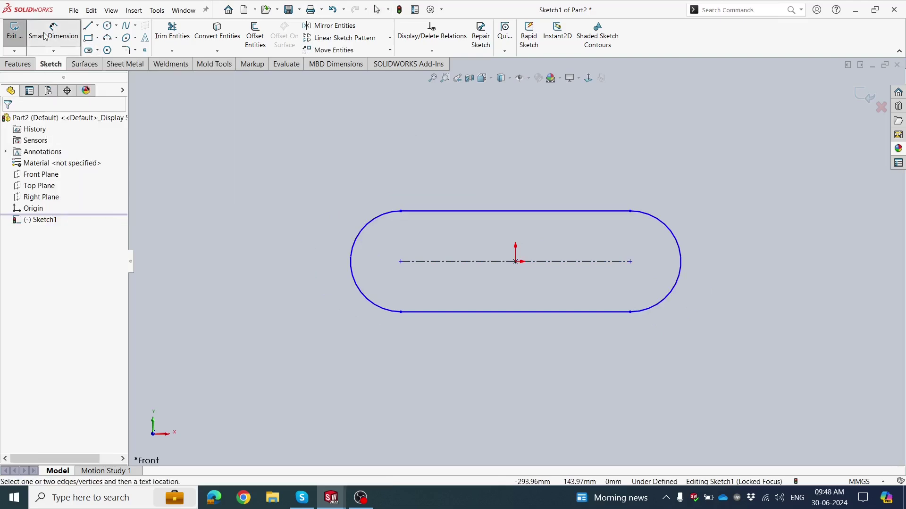
pyautogui.click(484, 262)
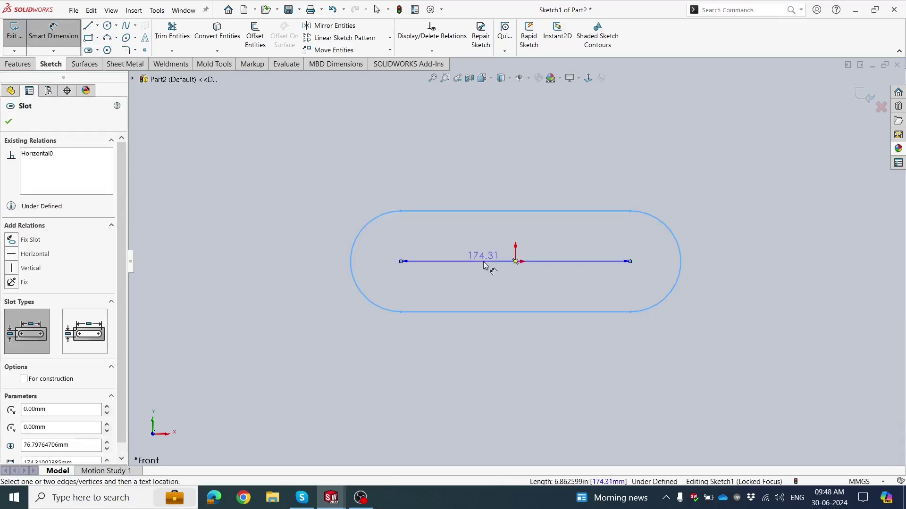
pyautogui.click(516, 366)
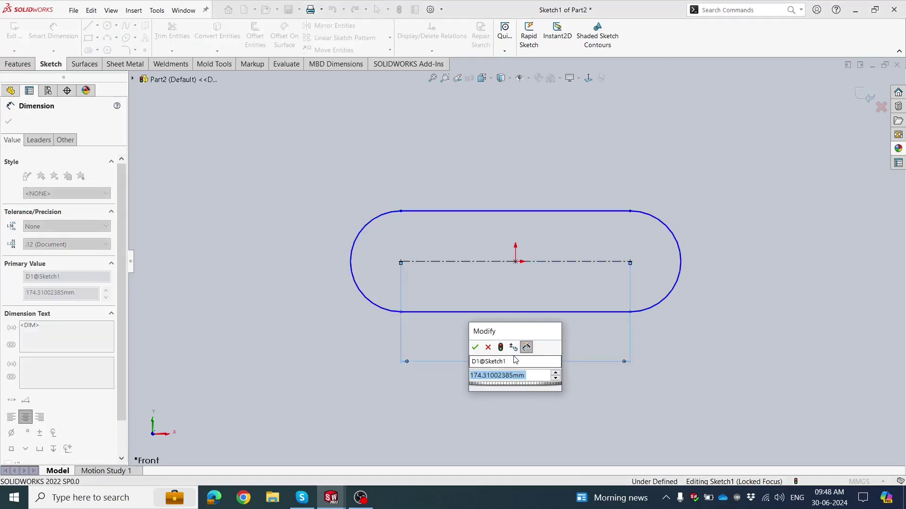
pyautogui.write('125')
pyautogui.press('Return')
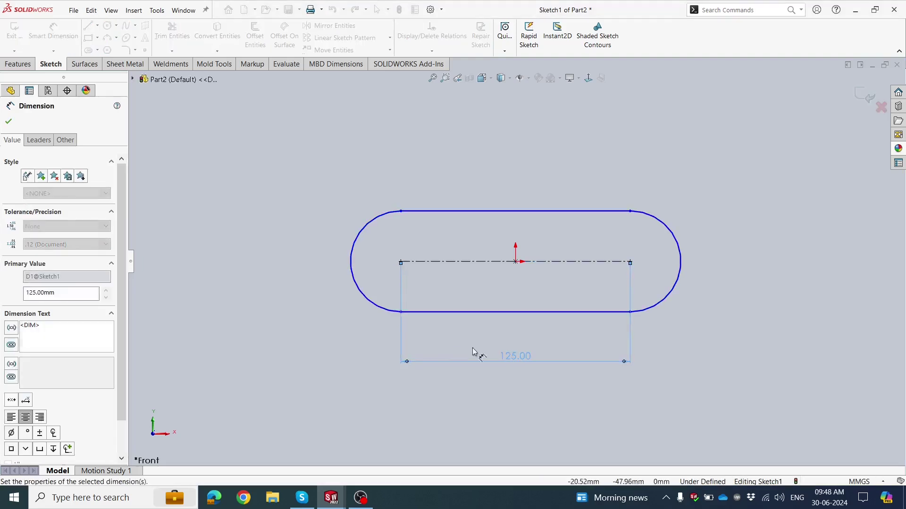
# Step: Dimension the radius of the slot's left end arc as 25 mm
pyautogui.click(351, 243)
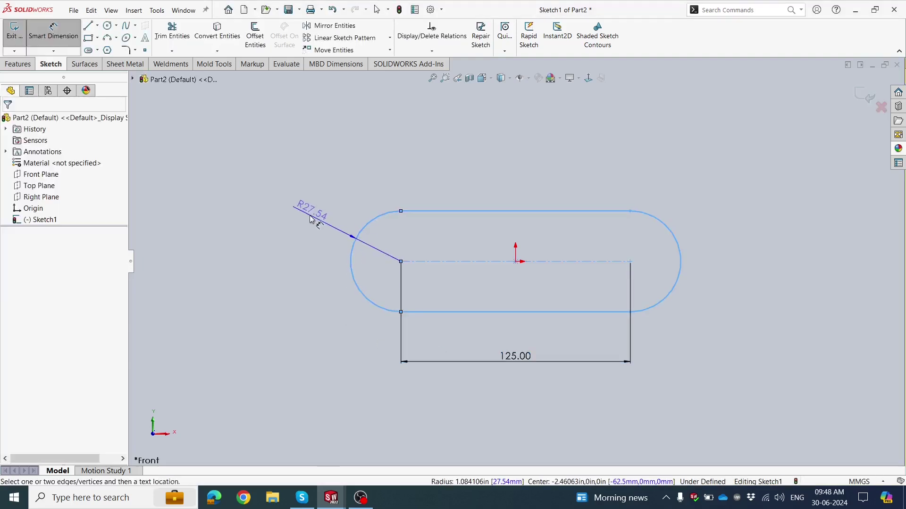
pyautogui.click(309, 213)
pyautogui.write('25')
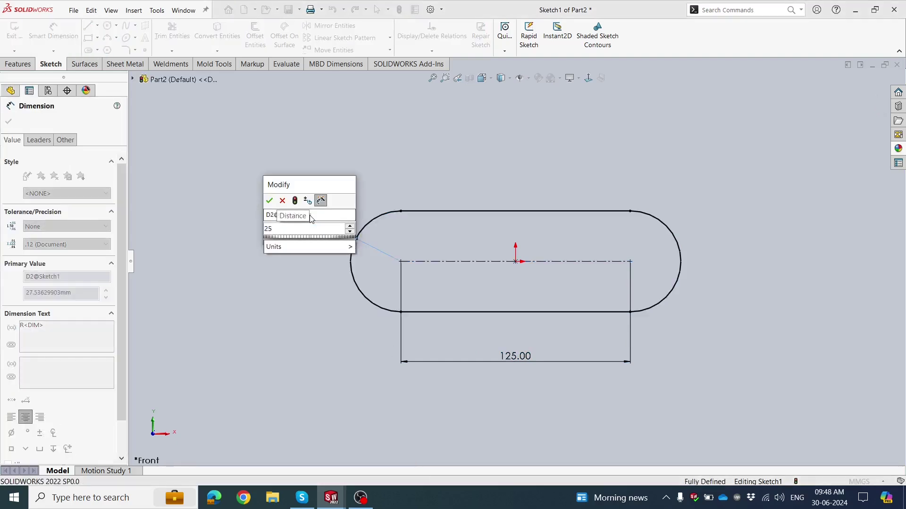
pyautogui.press('Return')
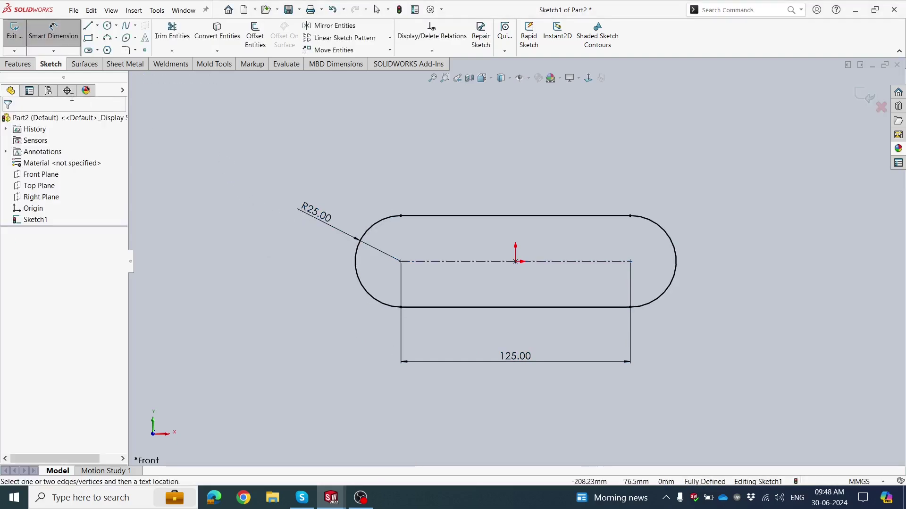
# Step: Extrude the slot profile as a blind boss 300 mm deep, keeping the default forward direction
pyautogui.click(9, 66)
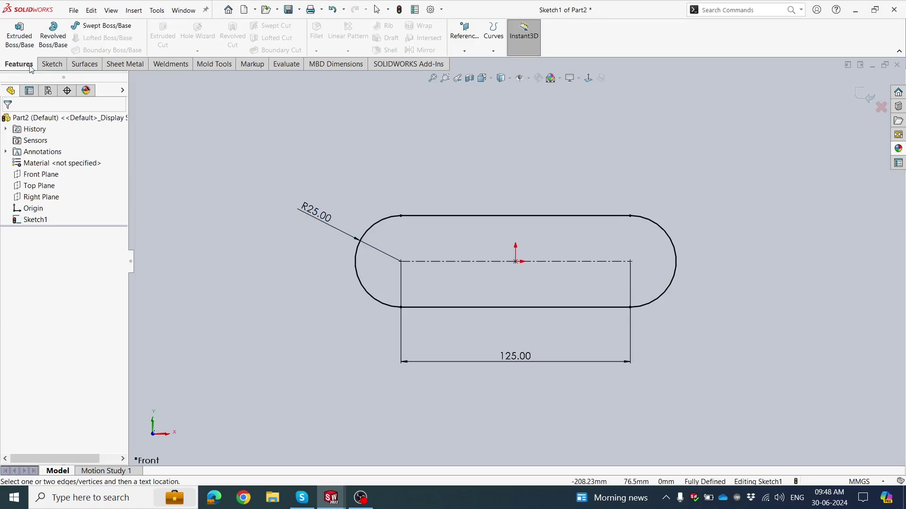
pyautogui.click(20, 33)
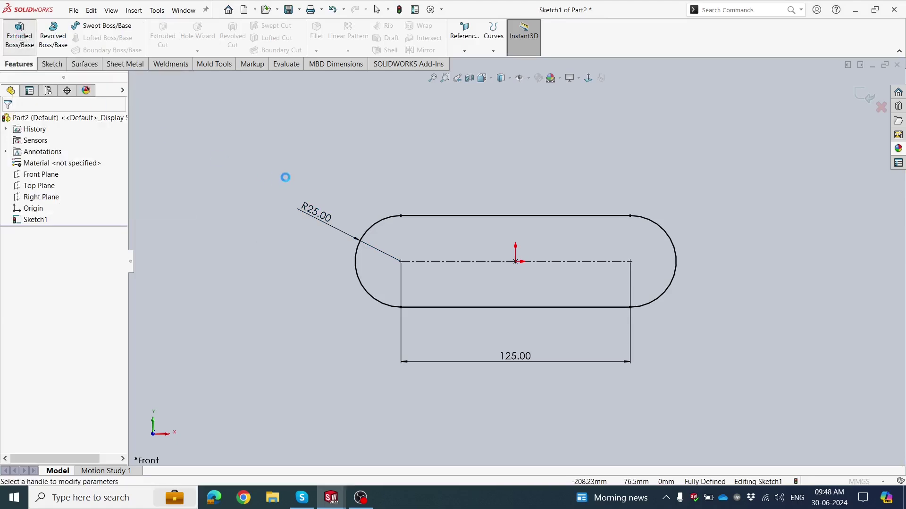
pyautogui.write('300')
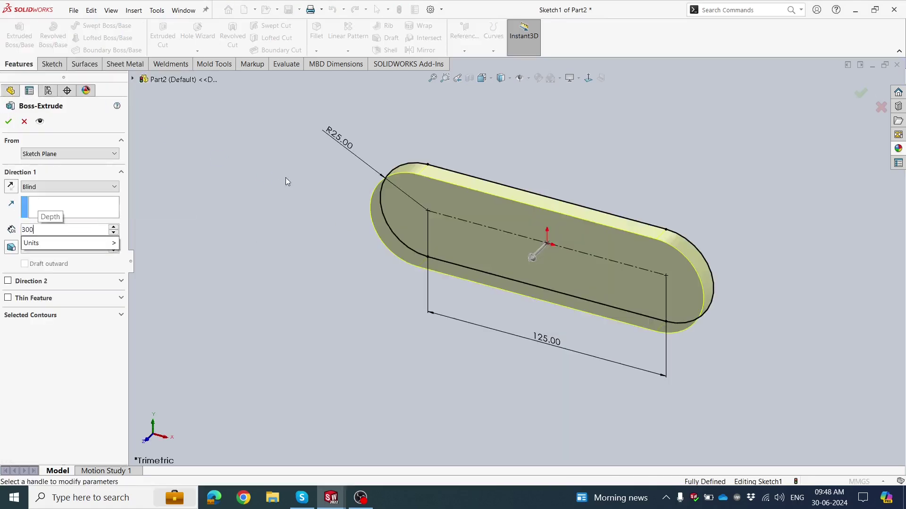
pyautogui.press('Return')
pyautogui.press('f')
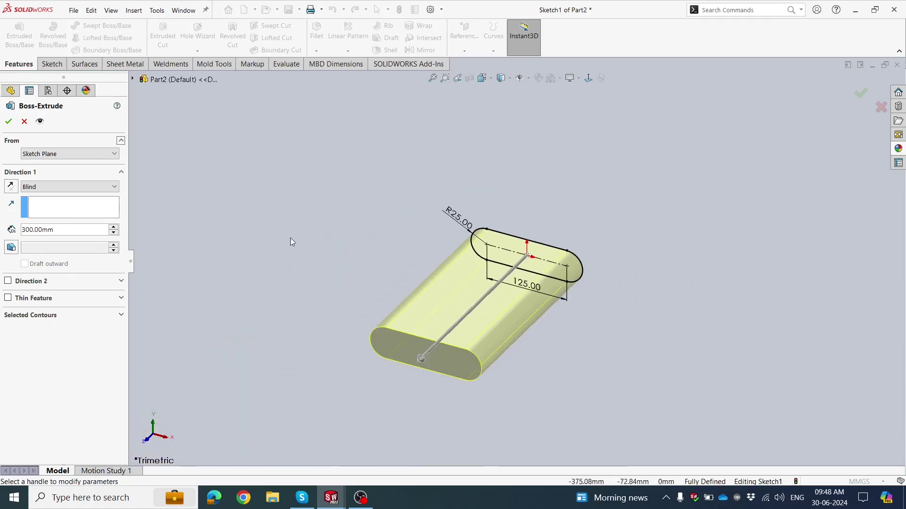
pyautogui.click(15, 190)
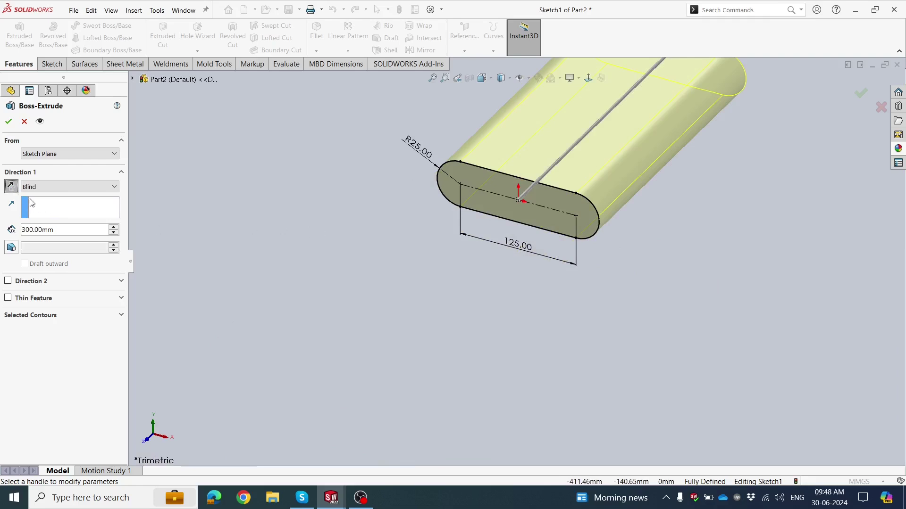
pyautogui.click(11, 187)
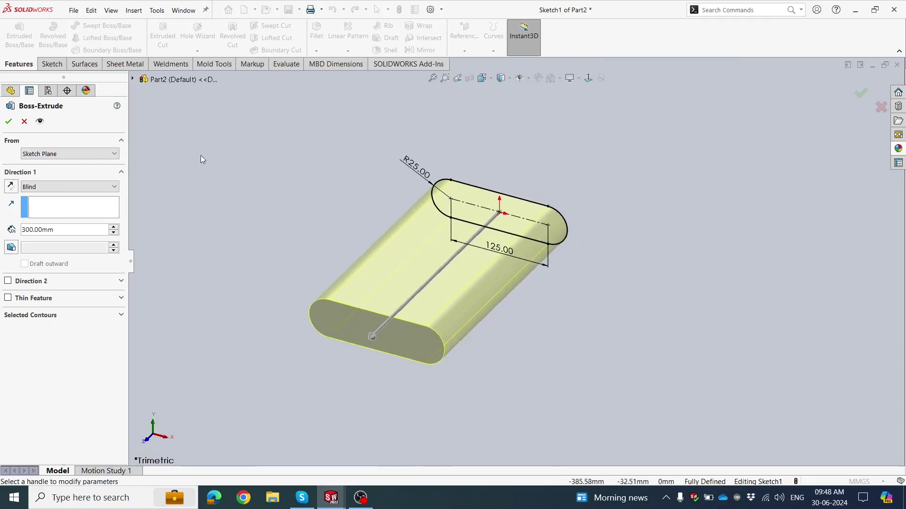
pyautogui.click(9, 122)
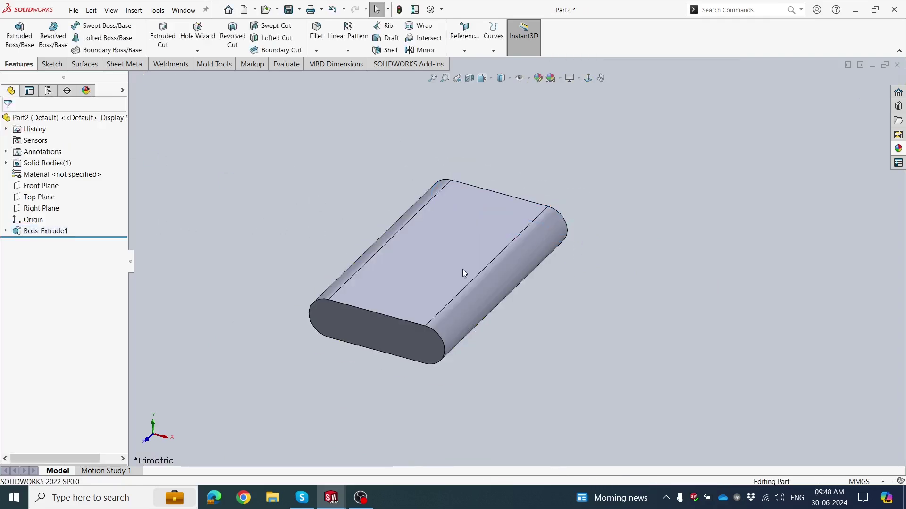
# Step: Show the body in isometric view and start a new sketch on its front slot-shaped end face
pyautogui.moveTo(463, 268)
pyautogui.mouseDown(button='middle')
pyautogui.moveTo(424, 316)
pyautogui.moveTo(471, 259)
pyautogui.moveTo(503, 192)
pyautogui.moveTo(474, 263)
pyautogui.moveTo(537, 297)
pyautogui.moveTo(524, 321)
pyautogui.moveTo(456, 276)
pyautogui.moveTo(463, 260)
pyautogui.moveTo(456, 277)
pyautogui.mouseUp(button='middle')
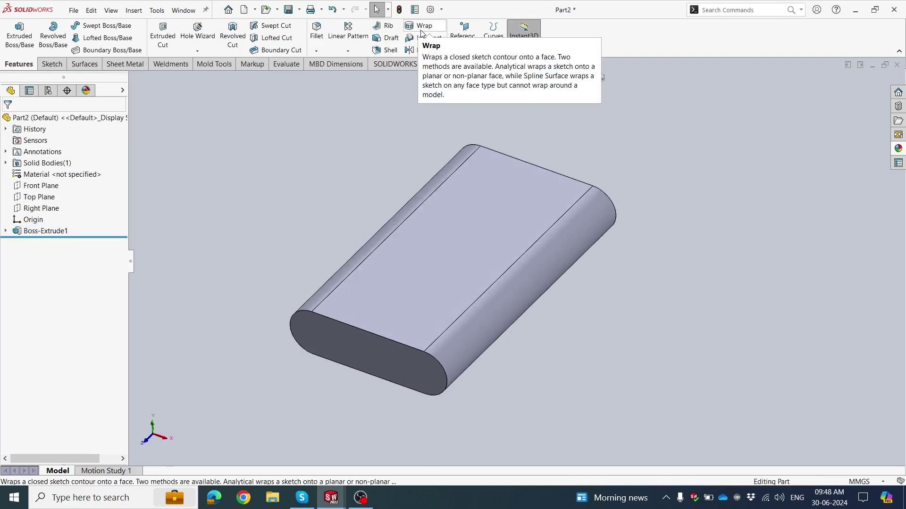
pyautogui.scroll(3, 507, 278)
pyautogui.moveTo(507, 278); pyautogui.dragTo(427, 206, button='middle')
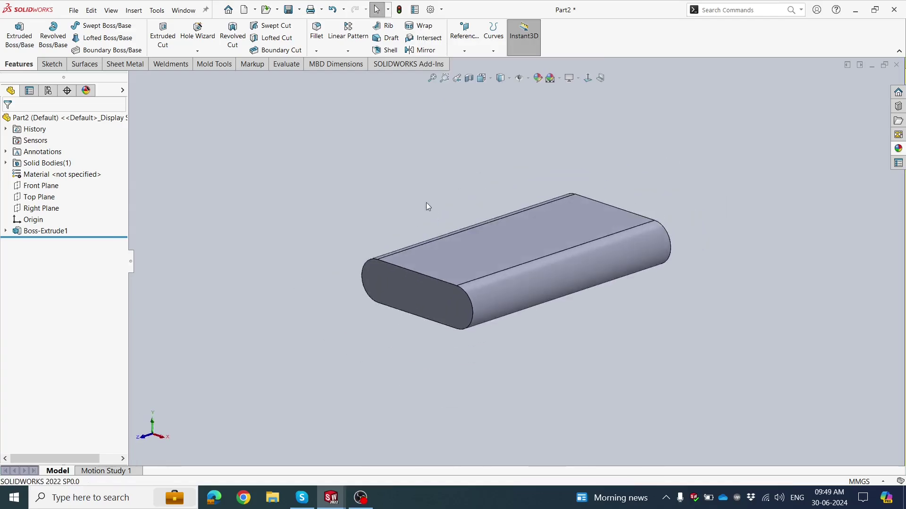
pyautogui.click(481, 79)
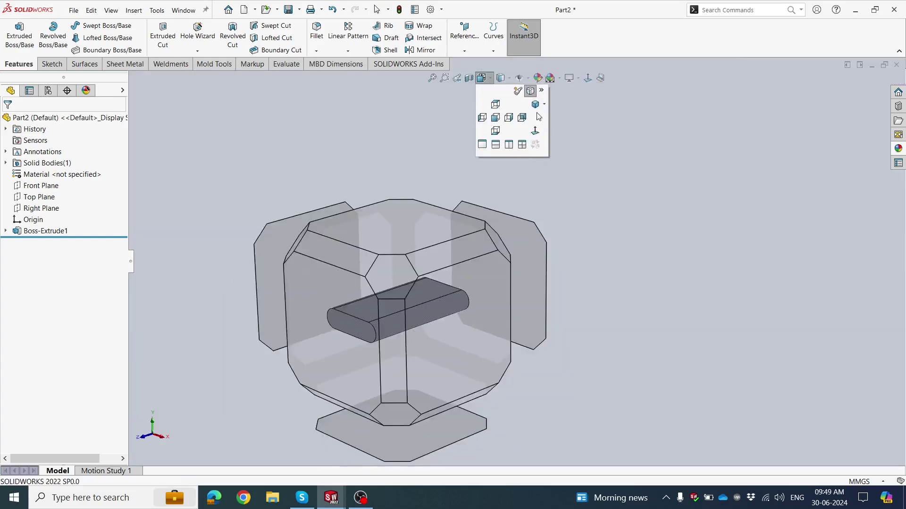
pyautogui.click(535, 105)
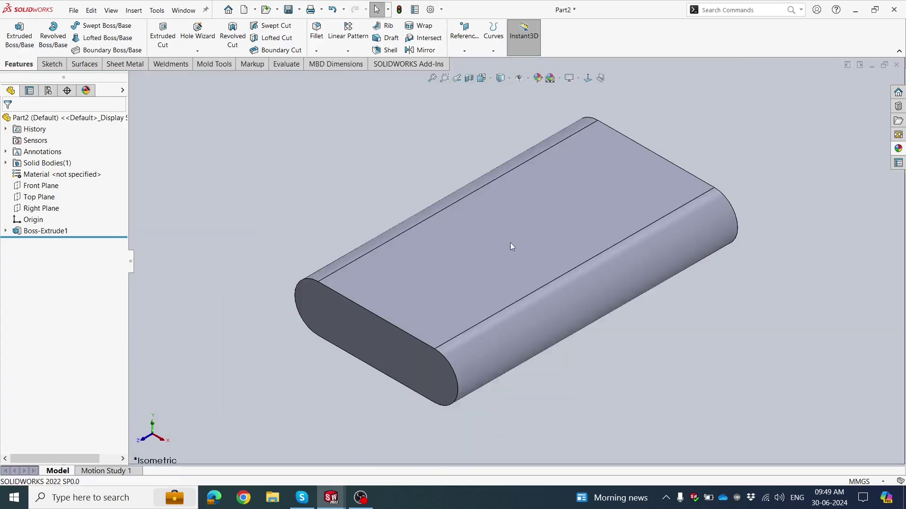
pyautogui.click(338, 315)
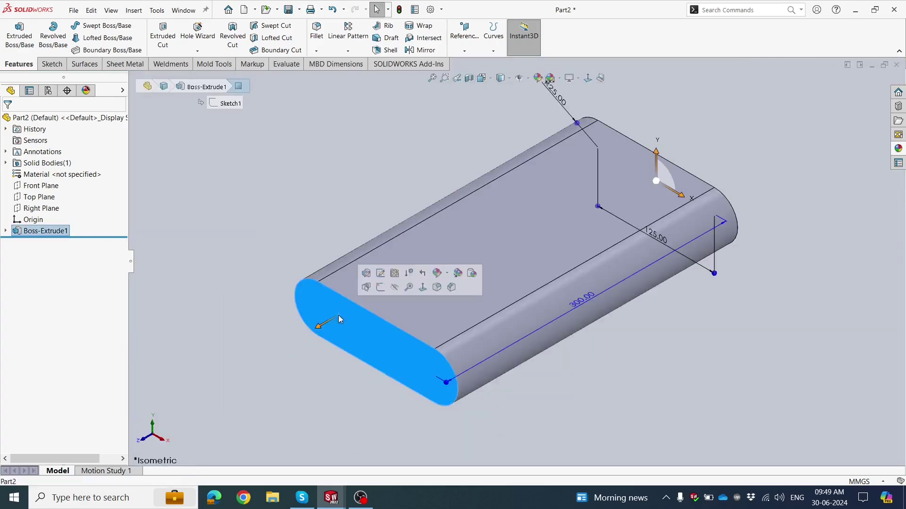
pyautogui.click(381, 287)
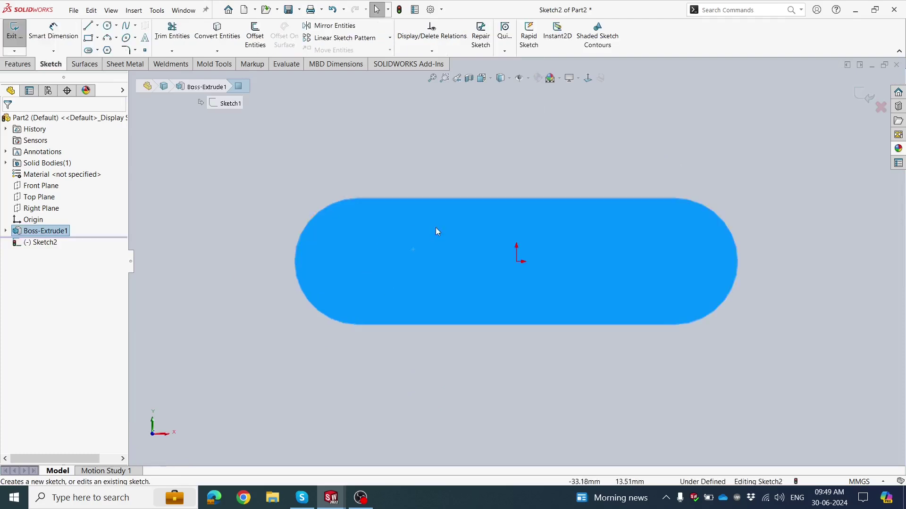
# Step: Convert the outline of the front end face into sketch entities
pyautogui.scroll(1, 579, 246)
pyautogui.moveTo(580, 246); pyautogui.dragTo(530, 283, button='middle')
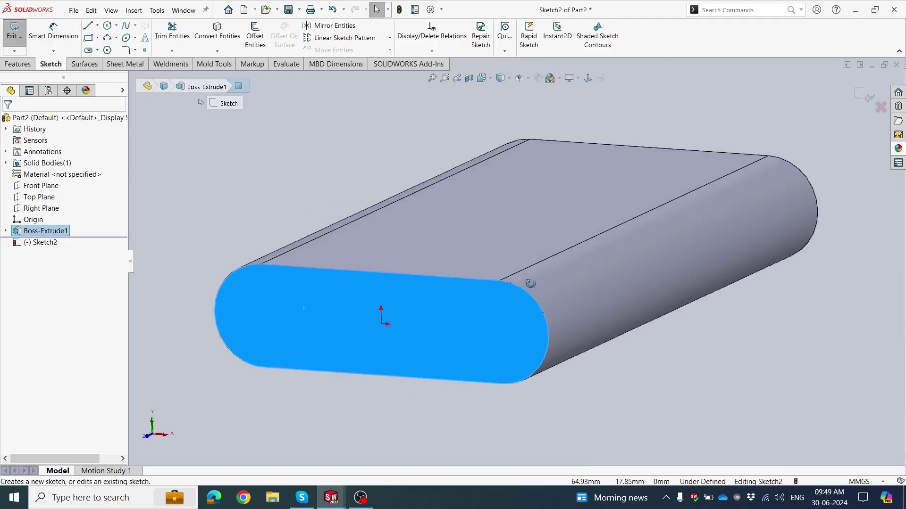
pyautogui.click(286, 185)
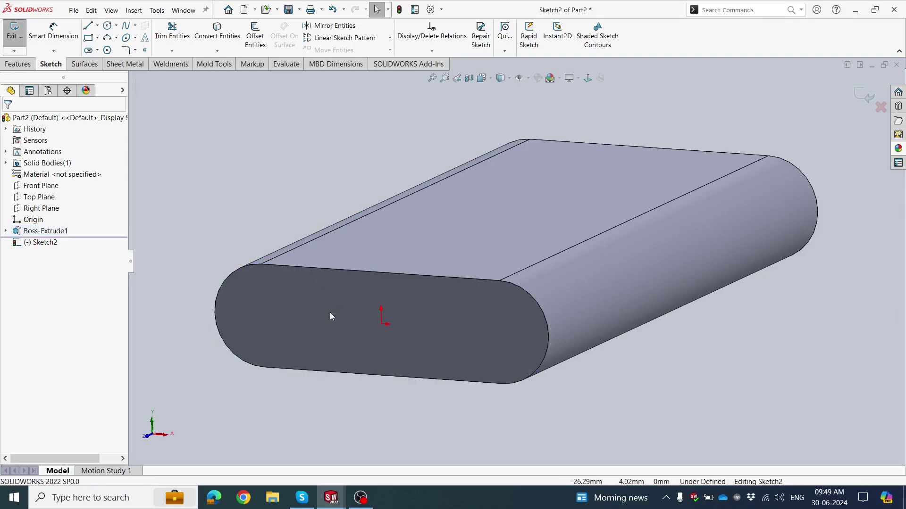
pyautogui.click(329, 312)
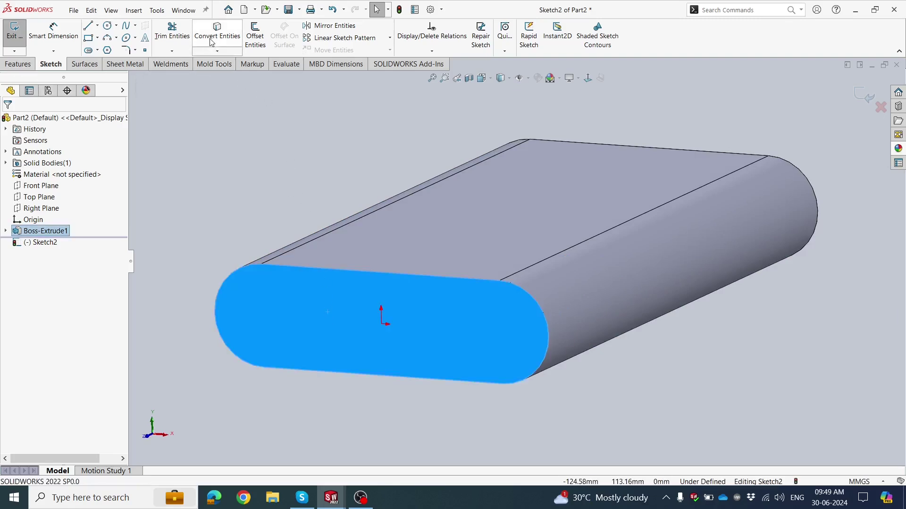
pyautogui.click(224, 39)
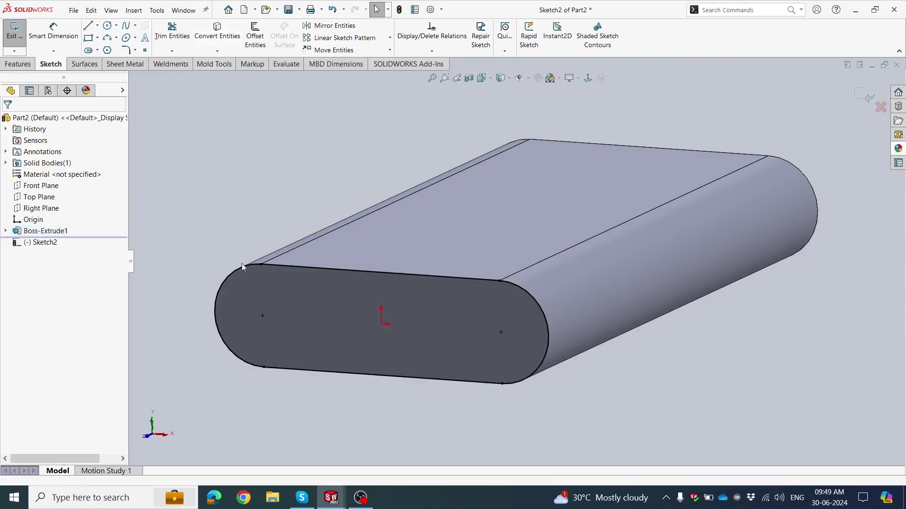
# Step: Offset the whole converted slot outline 2 mm inward, with the direction reversed and the dimension added
pyautogui.scroll(-2, 493, 279)
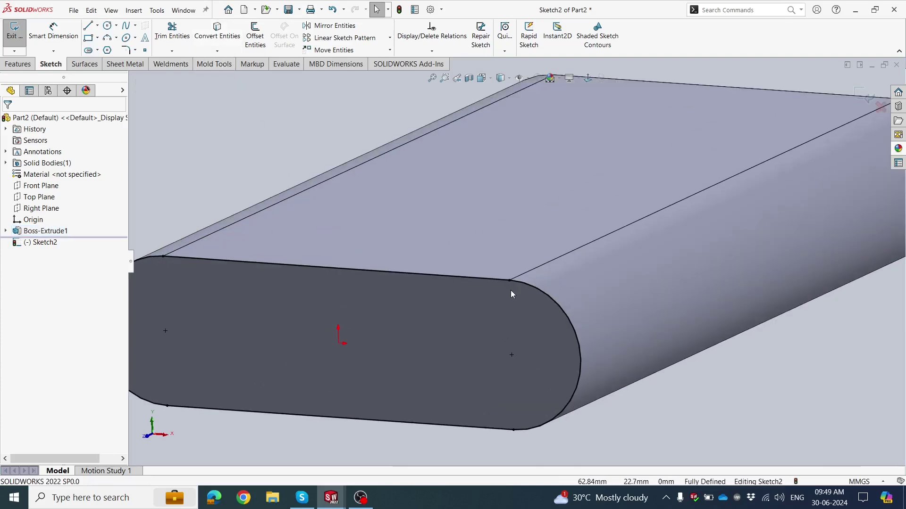
pyautogui.scroll(-2, 505, 301)
pyautogui.scroll(5, 462, 332)
pyautogui.scroll(-2, 363, 295)
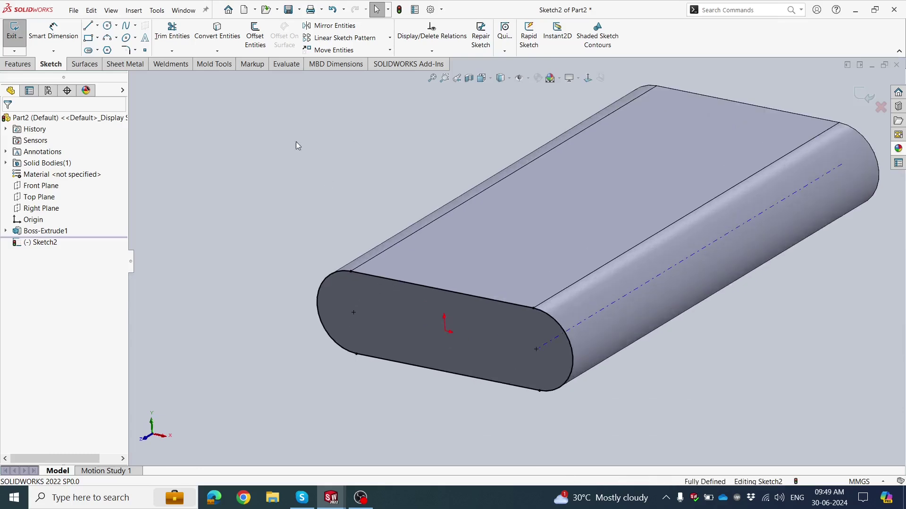
pyautogui.click(259, 39)
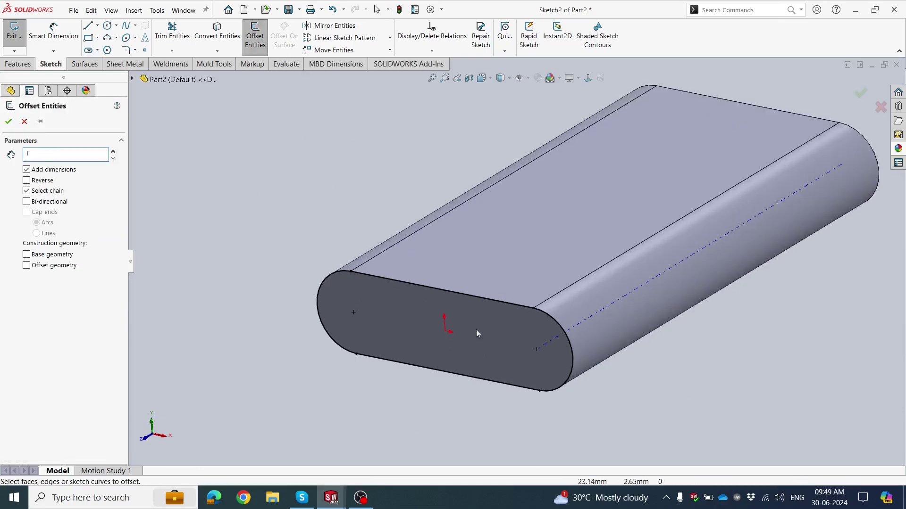
pyautogui.scroll(-2, 477, 329)
pyautogui.click(382, 271)
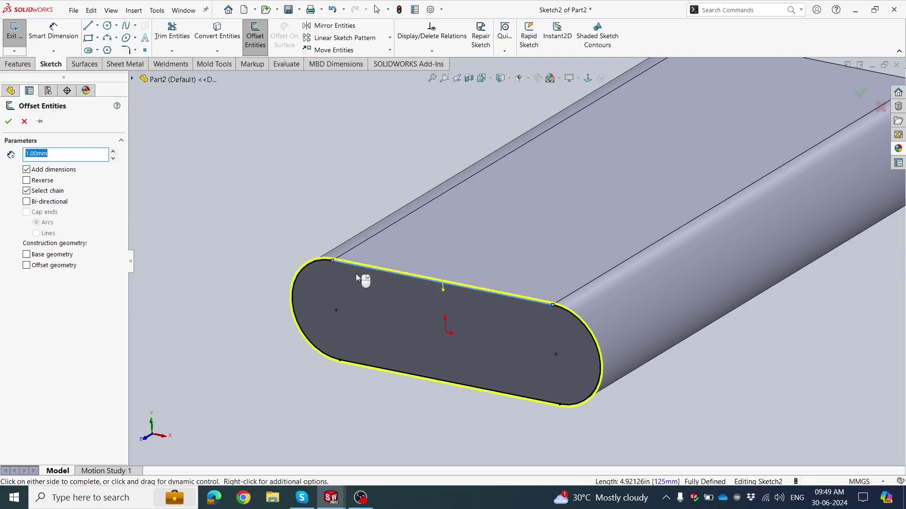
pyautogui.scroll(-3, 332, 272)
pyautogui.scroll(5, 354, 236)
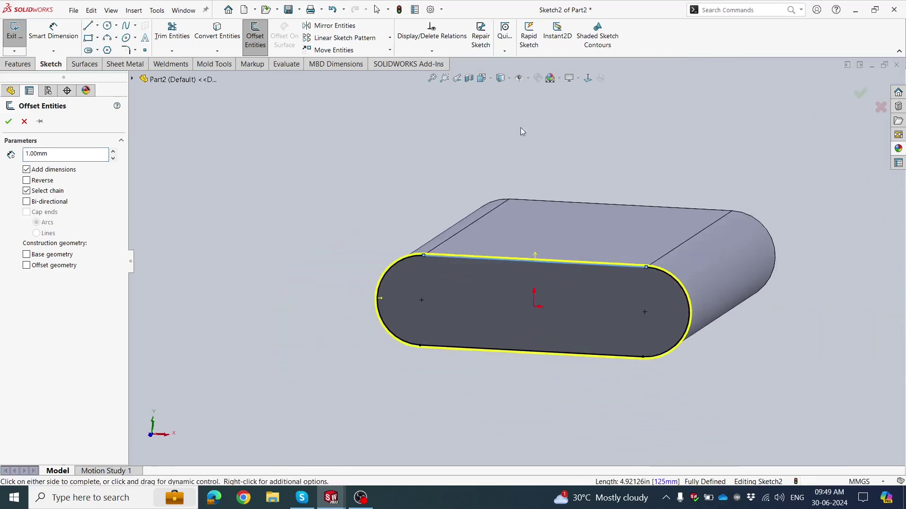
pyautogui.click(585, 80)
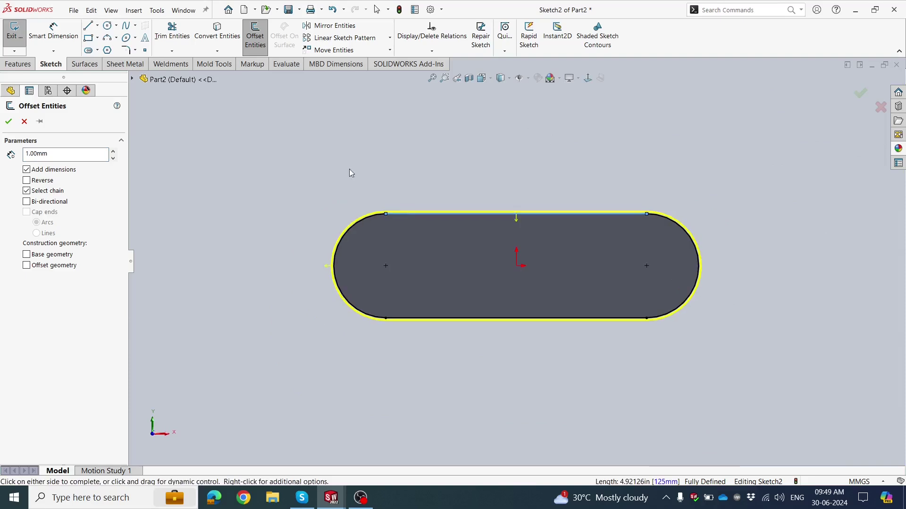
pyautogui.doubleClick(60, 160)
pyautogui.press('Return')
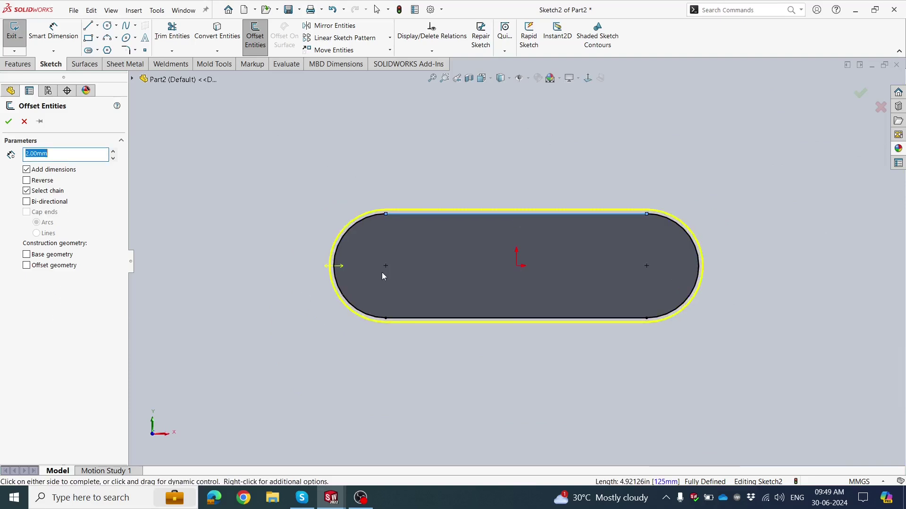
pyautogui.click(27, 181)
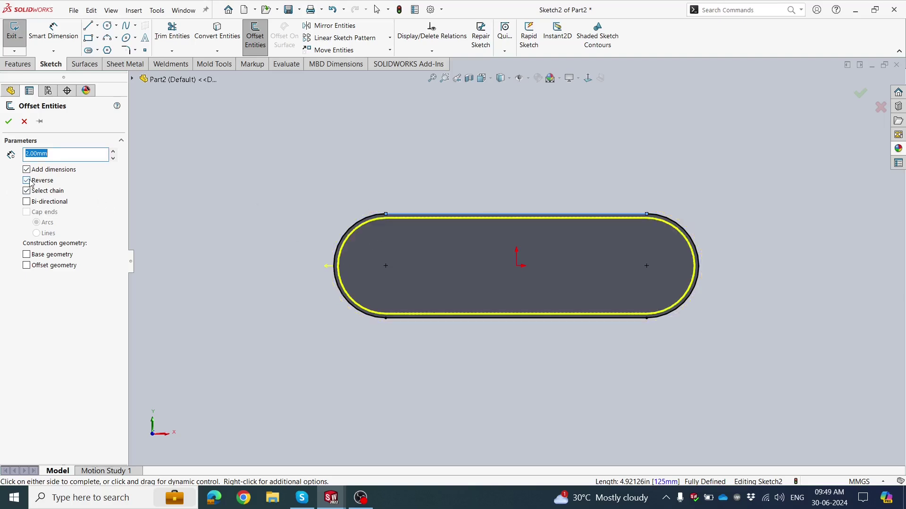
pyautogui.click(12, 122)
pyautogui.scroll(1, 676, 194)
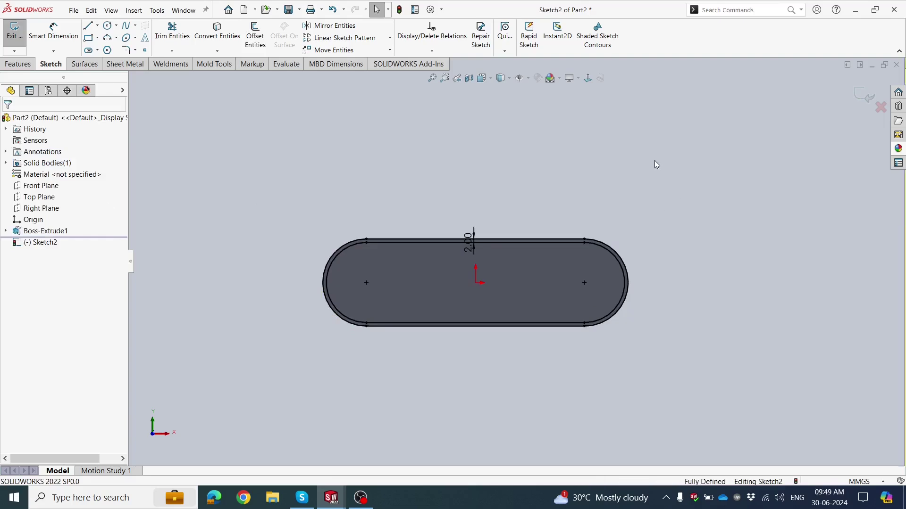
# Step: Exit the sketch and wrap it onto the front end face as a 1 mm deboss using the Analytical method
pyautogui.click(858, 96)
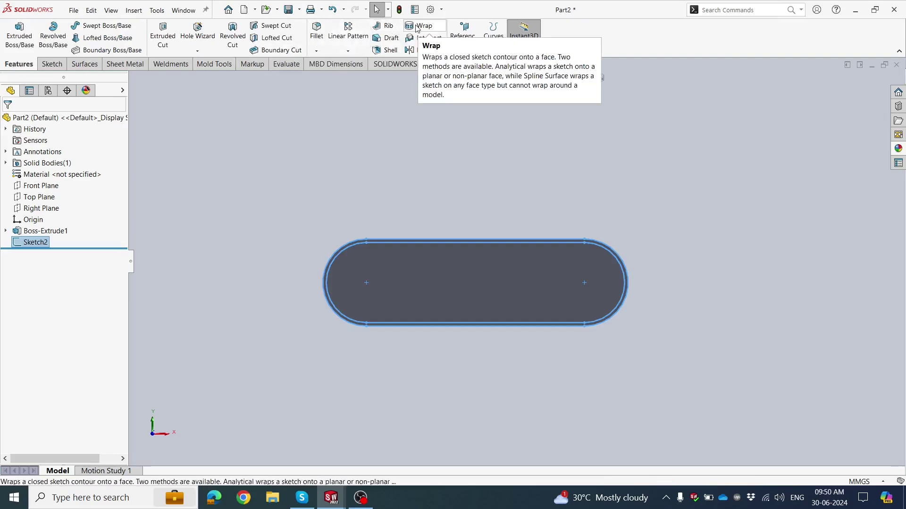
pyautogui.click(420, 26)
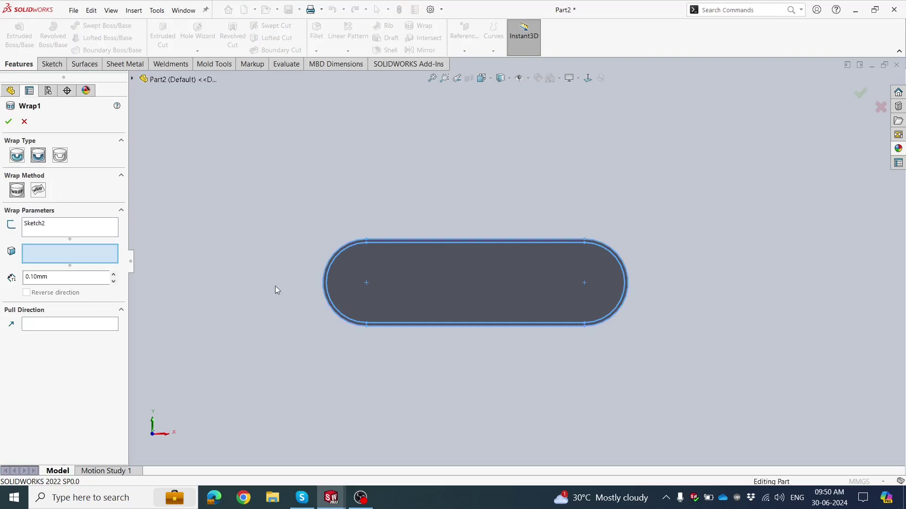
pyautogui.moveTo(305, 312); pyautogui.dragTo(228, 347, button='middle')
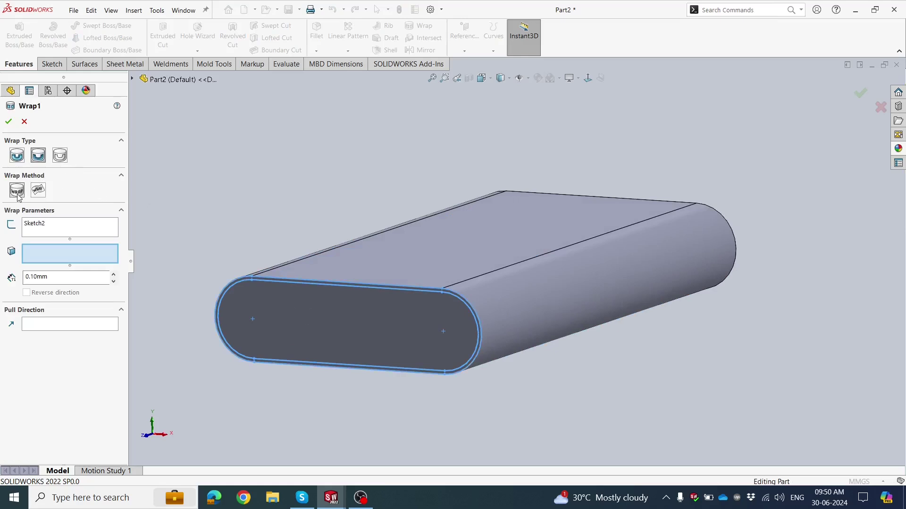
pyautogui.moveTo(222, 300); pyautogui.dragTo(248, 296, button='middle')
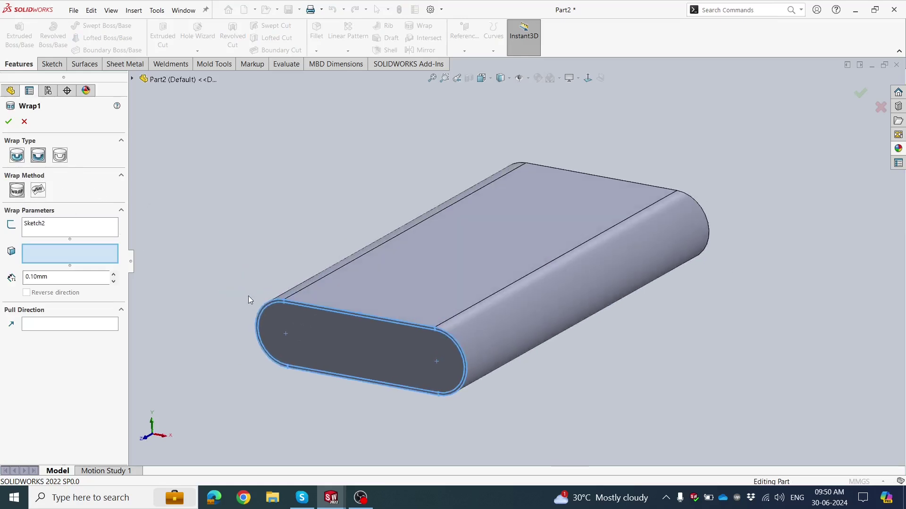
pyautogui.click(39, 232)
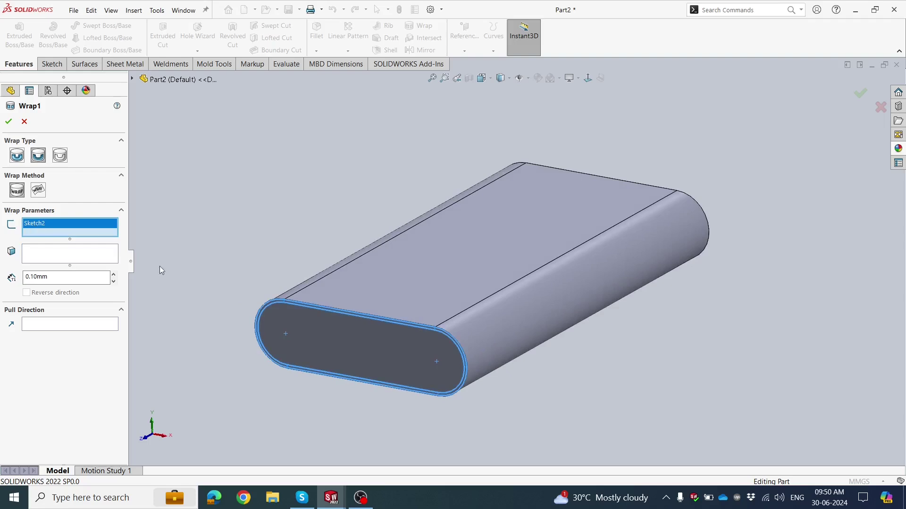
pyautogui.click(56, 254)
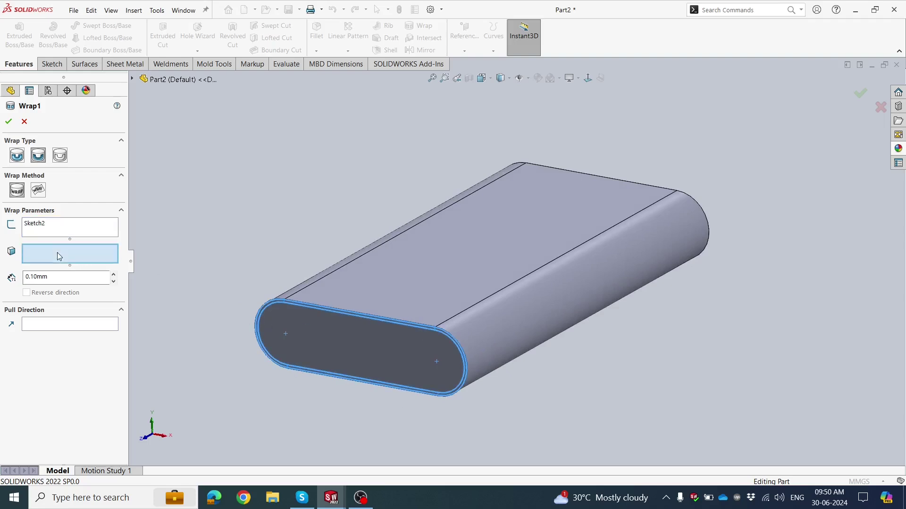
pyautogui.moveTo(336, 351); pyautogui.dragTo(302, 351, button='middle')
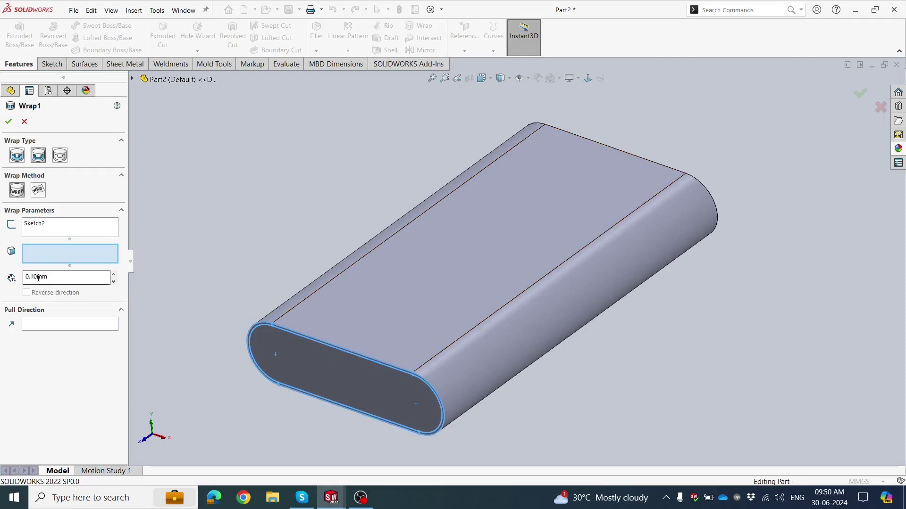
pyautogui.click(330, 370)
pyautogui.moveTo(331, 370); pyautogui.dragTo(278, 313, button='middle')
pyautogui.click(68, 278)
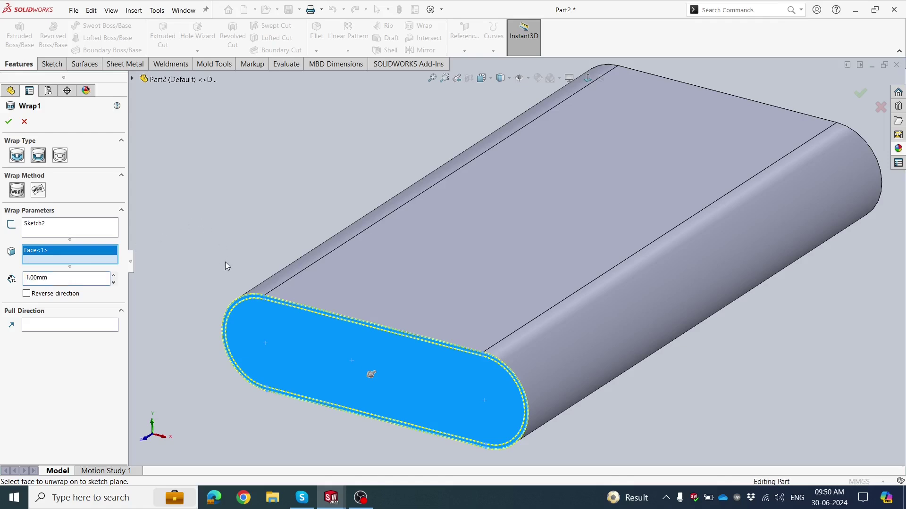
pyautogui.click(9, 122)
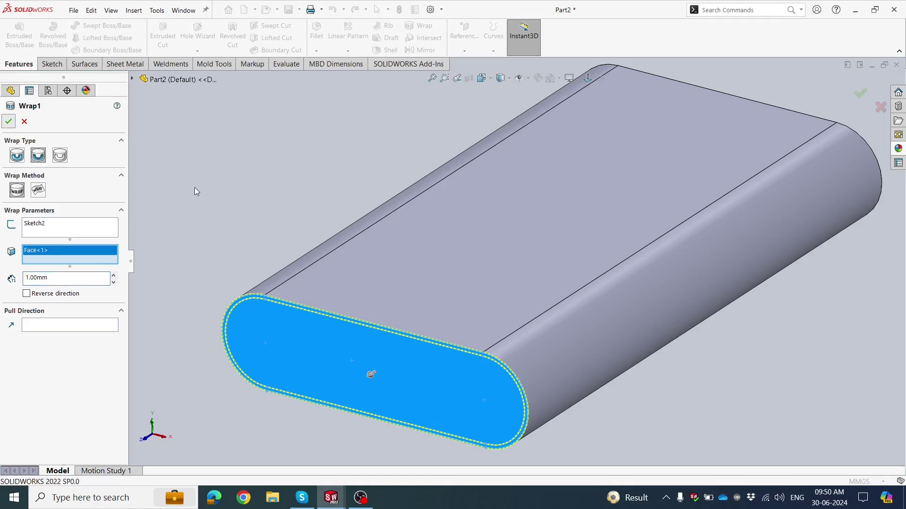
# Step: Edit the front-face wrap feature to reverse its direction
pyautogui.press('f')
pyautogui.moveTo(398, 328); pyautogui.dragTo(376, 340, button='middle')
pyautogui.scroll(-2, 376, 340)
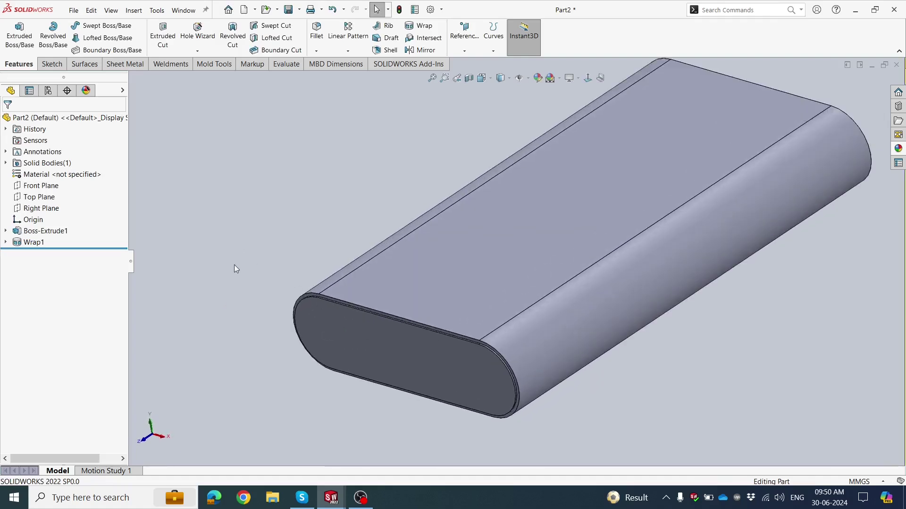
pyautogui.click(28, 242)
pyautogui.click(29, 214)
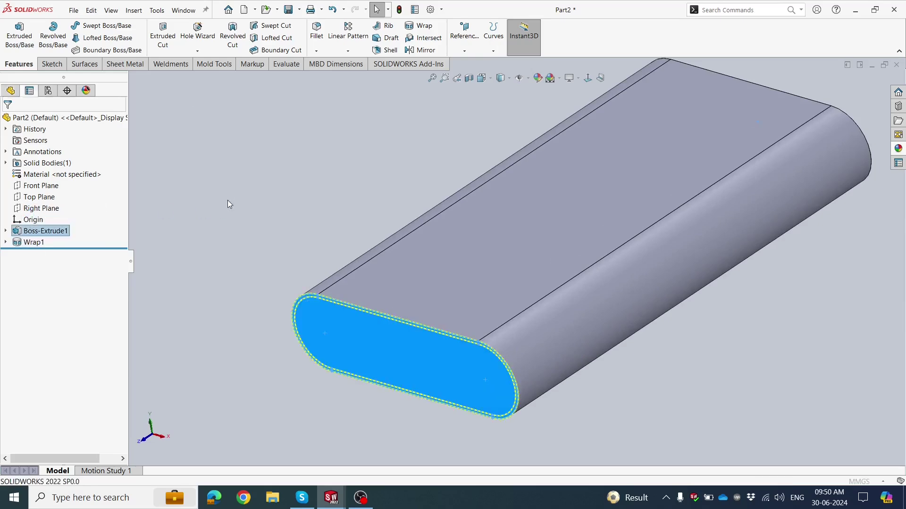
pyautogui.moveTo(291, 288); pyautogui.dragTo(348, 341, button='middle')
pyautogui.scroll(-3, 317, 307)
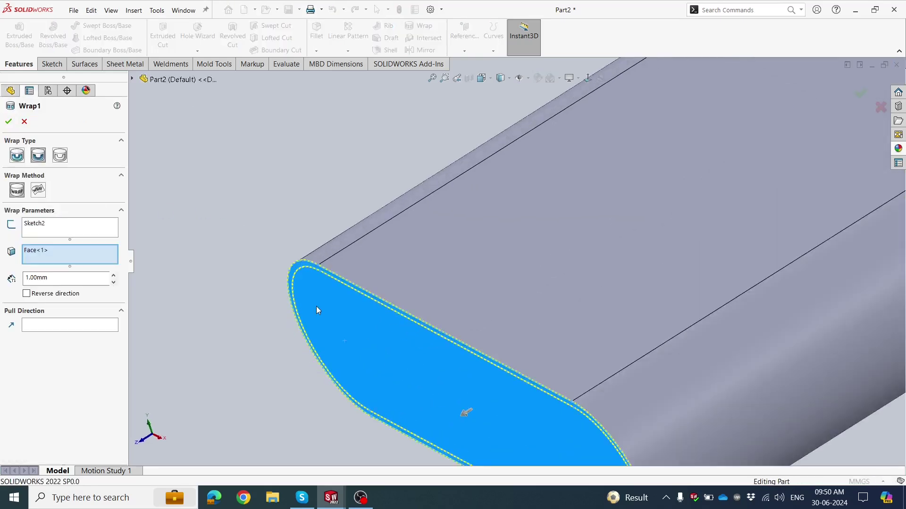
pyautogui.scroll(3, 432, 343)
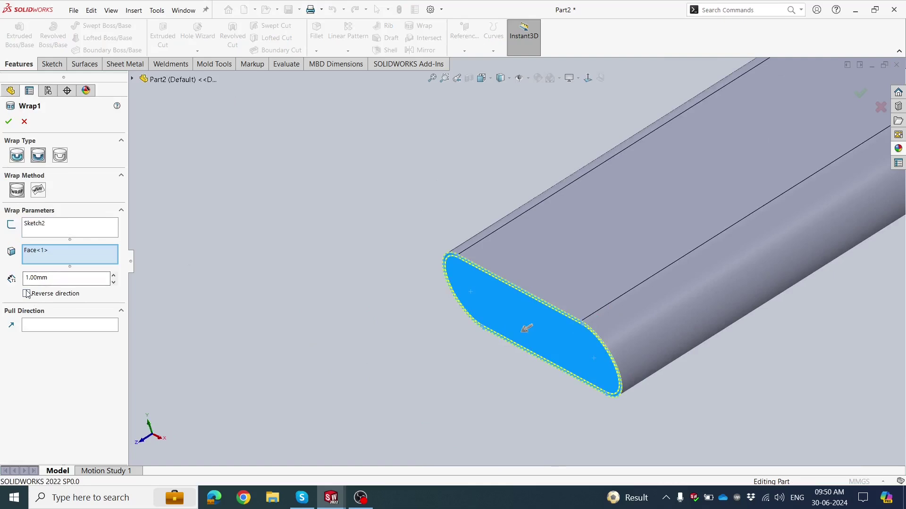
pyautogui.click(8, 121)
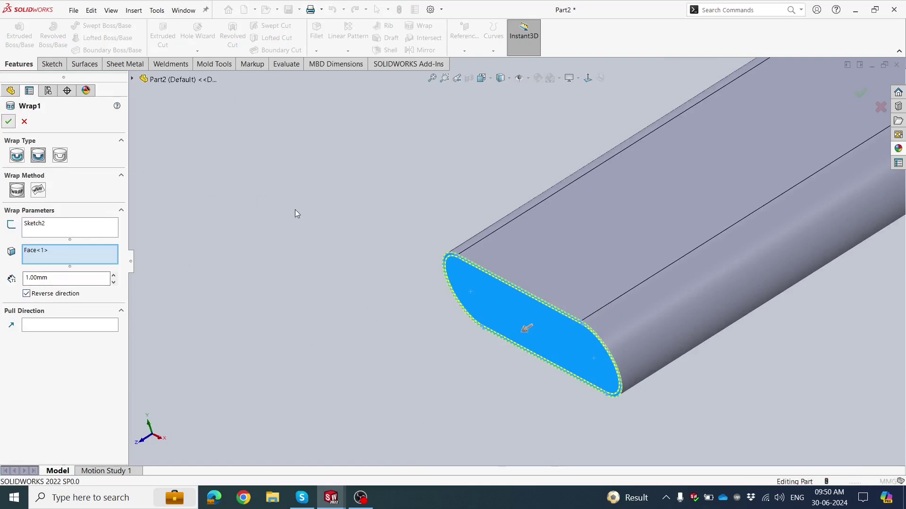
# Step: Start a new sketch on the opposite end face and convert that face's outline into sketch entities
pyautogui.scroll(3, 462, 306)
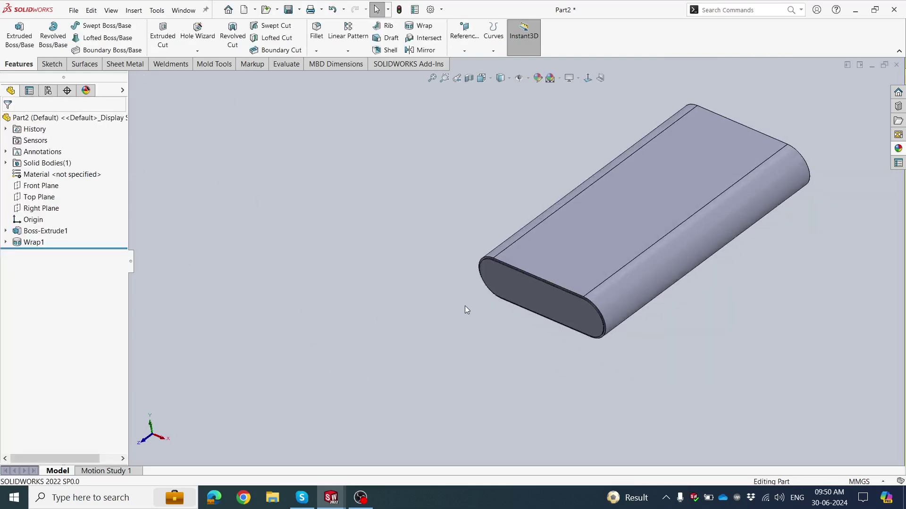
pyautogui.scroll(-5, 465, 306)
pyautogui.scroll(3, 414, 284)
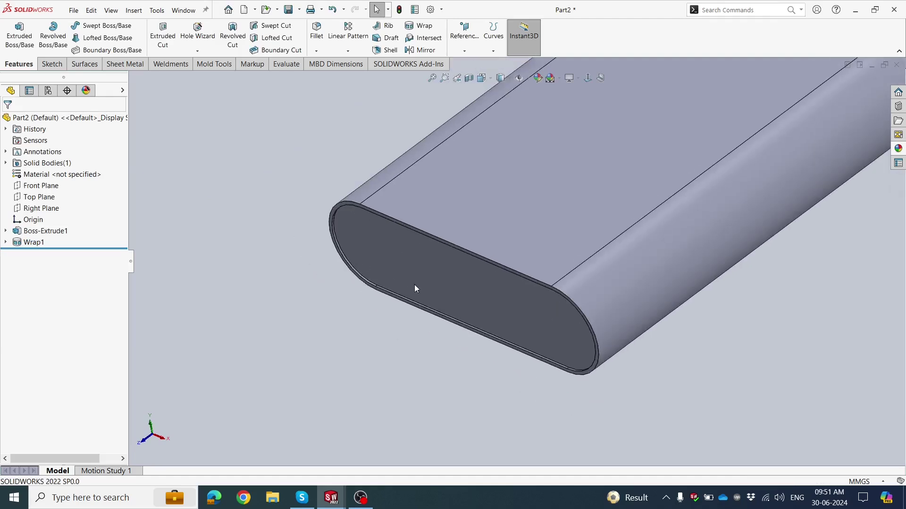
pyautogui.scroll(2, 437, 267)
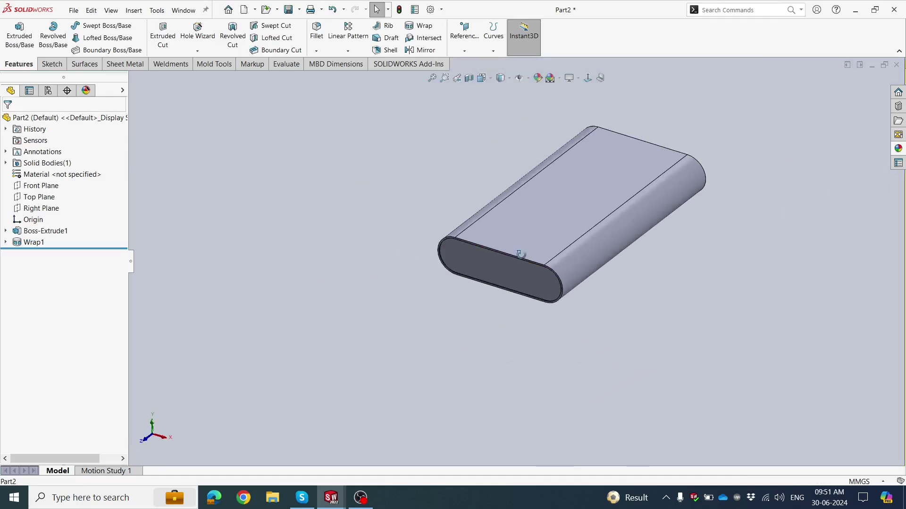
pyautogui.moveTo(437, 267); pyautogui.dragTo(410, 331, button='middle')
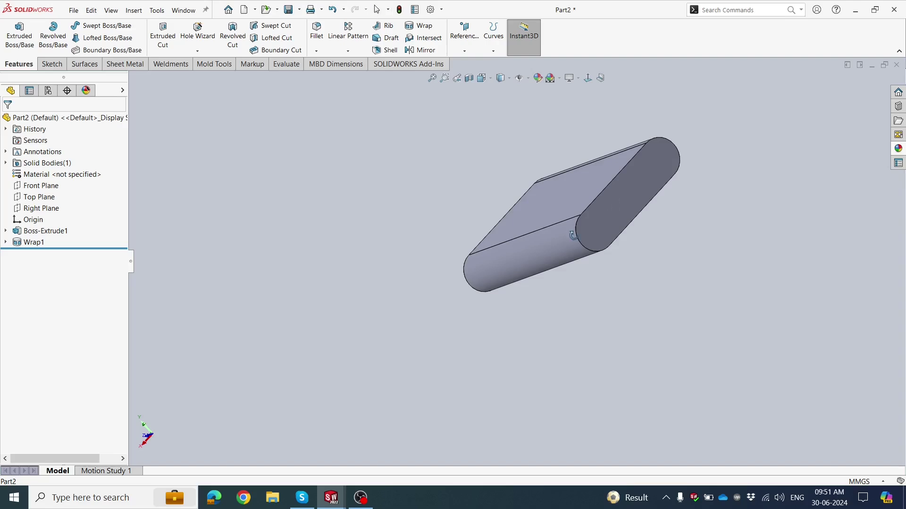
pyautogui.moveTo(572, 235); pyautogui.dragTo(592, 263, button='middle')
pyautogui.click(596, 255)
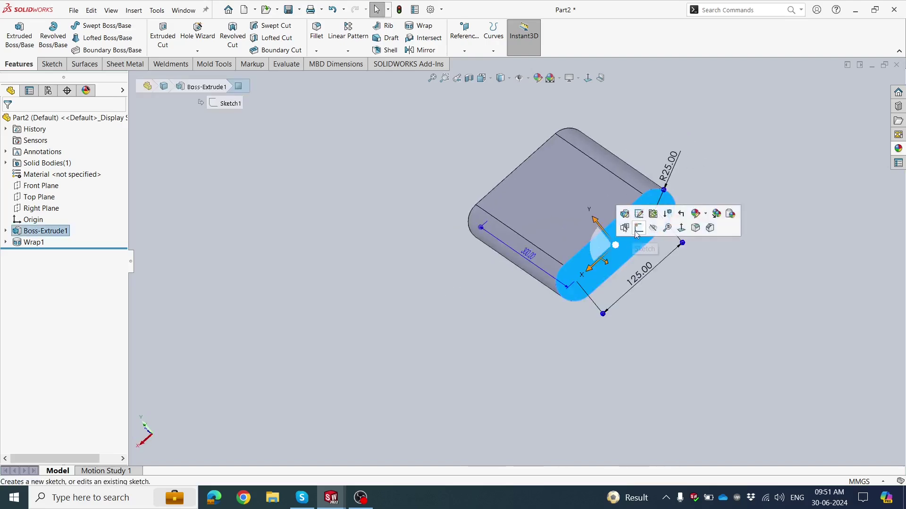
pyautogui.click(639, 228)
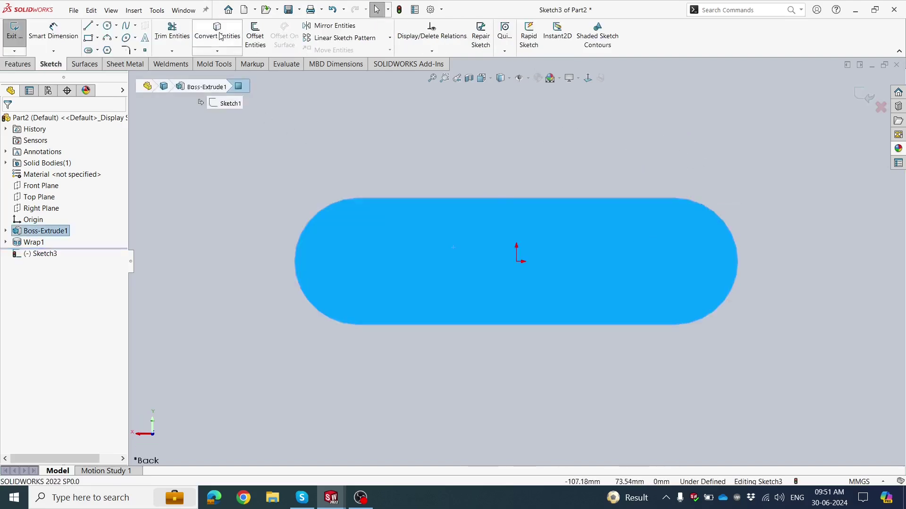
pyautogui.click(220, 36)
# Step: Offset the whole converted outline 2 mm inward with the direction reversed, and exit the sketch
pyautogui.click(255, 37)
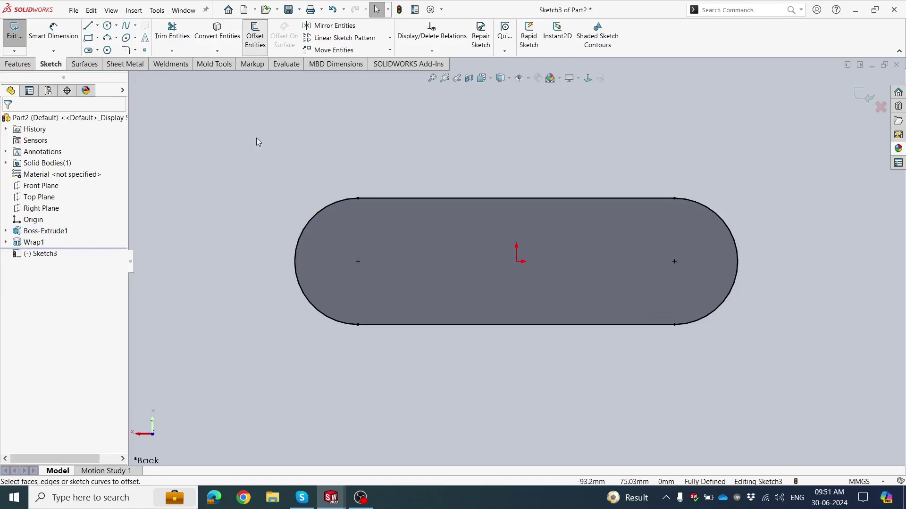
pyautogui.click(344, 201)
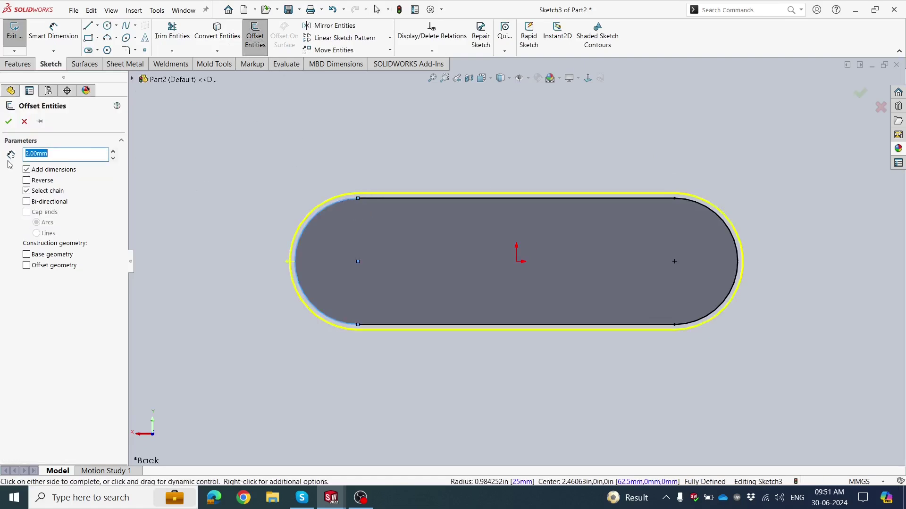
pyautogui.click(27, 181)
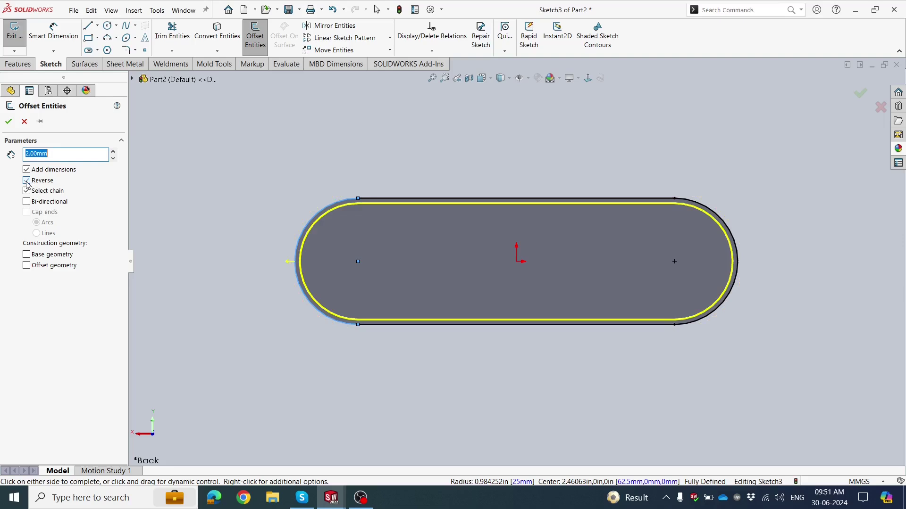
pyautogui.click(8, 121)
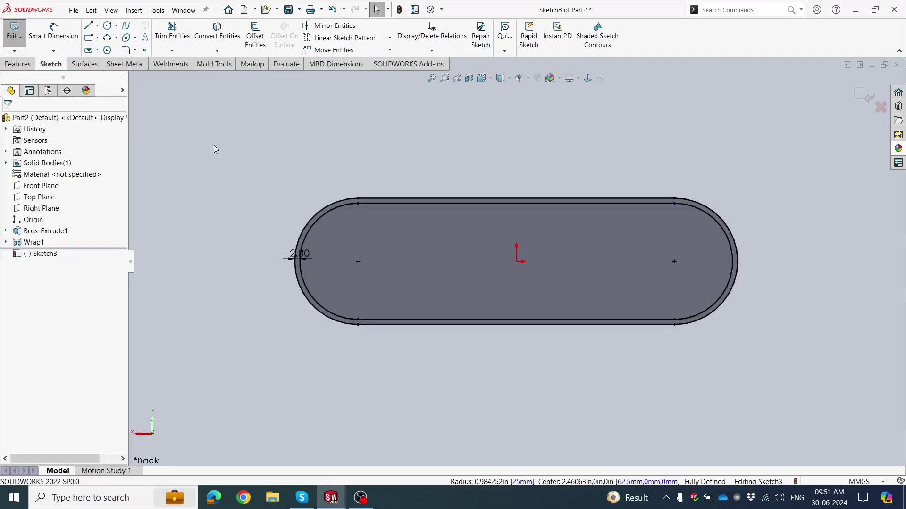
pyautogui.click(861, 98)
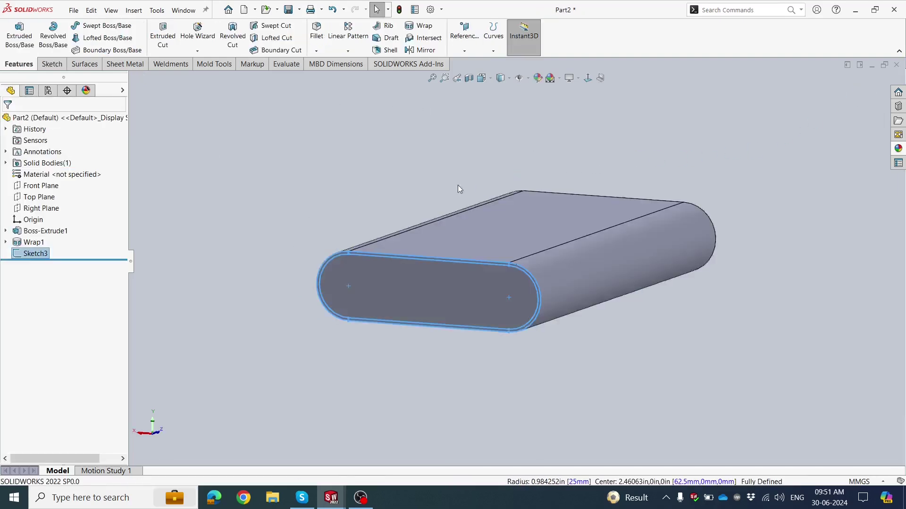
# Step: Wrap the back-face sketch onto the back end face as a 1 mm emboss using the Analytical method
pyautogui.click(458, 184)
pyautogui.click(422, 27)
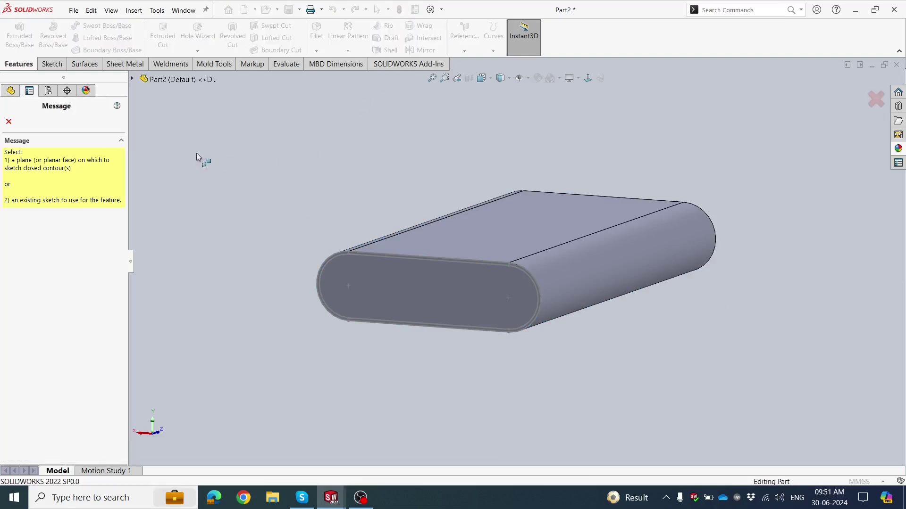
pyautogui.click(379, 258)
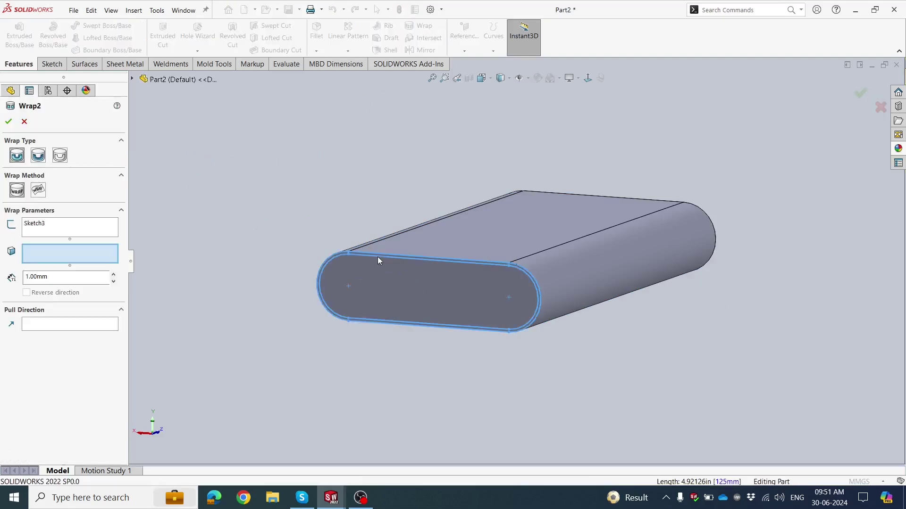
pyautogui.click(392, 282)
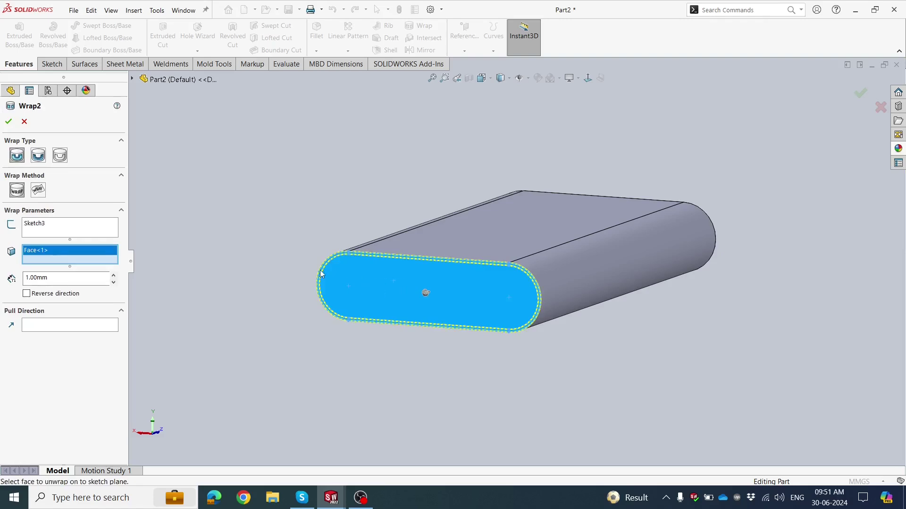
pyautogui.moveTo(319, 271); pyautogui.dragTo(265, 283, button='middle')
pyautogui.click(8, 122)
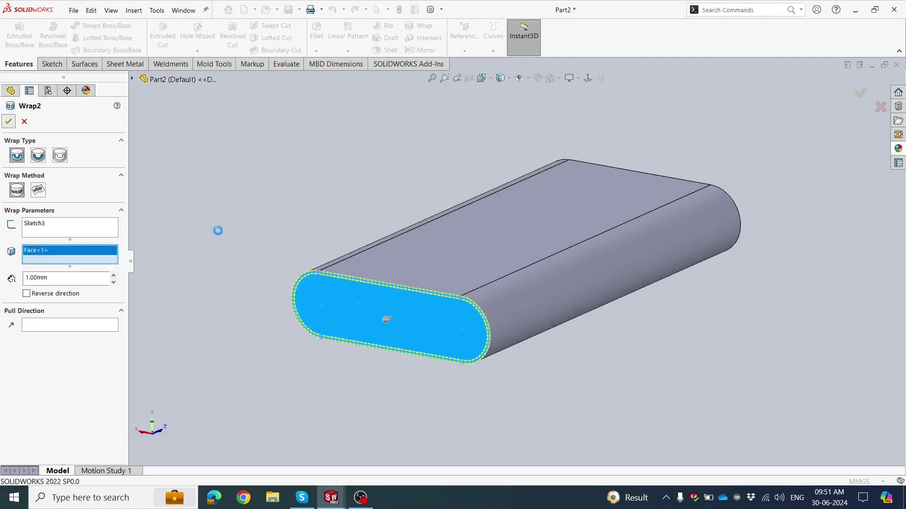
# Step: Examine the wrapped rims on both end faces of the body
pyautogui.scroll(-3, 335, 308)
pyautogui.scroll(-6, 327, 335)
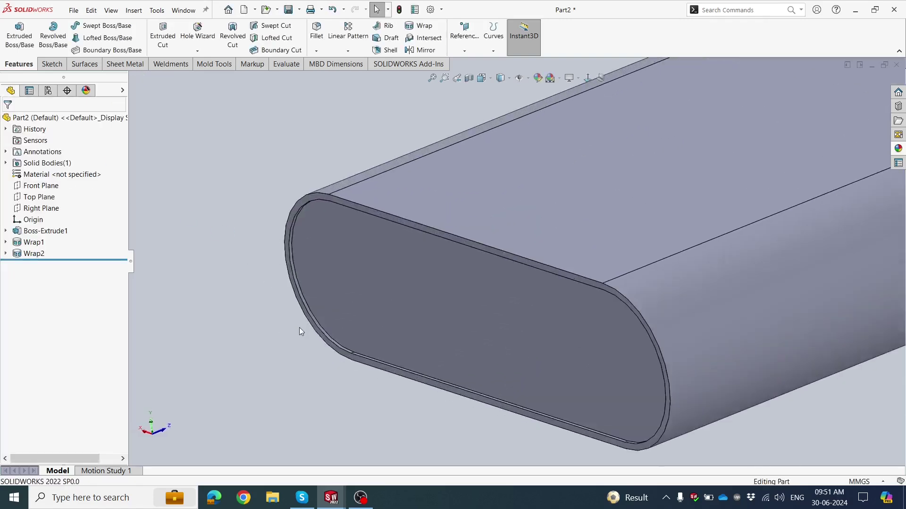
pyautogui.scroll(5, 371, 319)
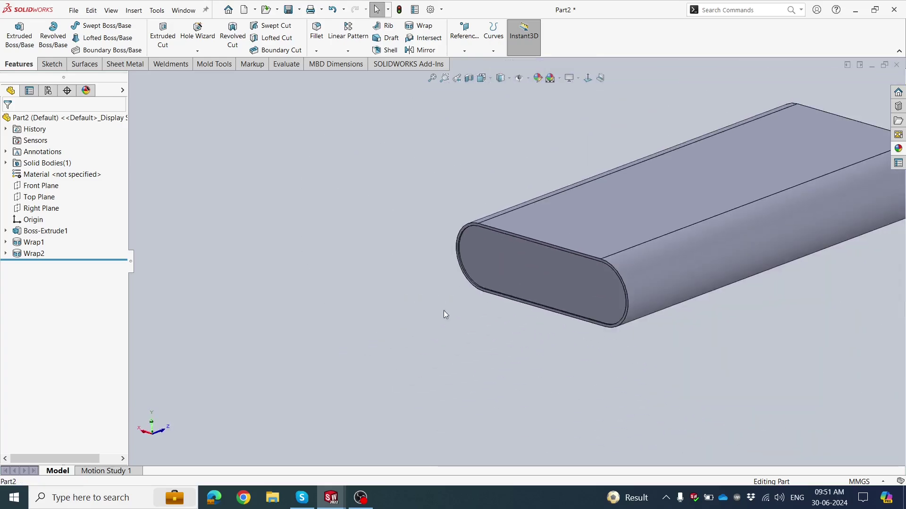
pyautogui.click(443, 309)
pyautogui.scroll(3, 618, 310)
pyautogui.moveTo(607, 278); pyautogui.dragTo(558, 309, button='middle')
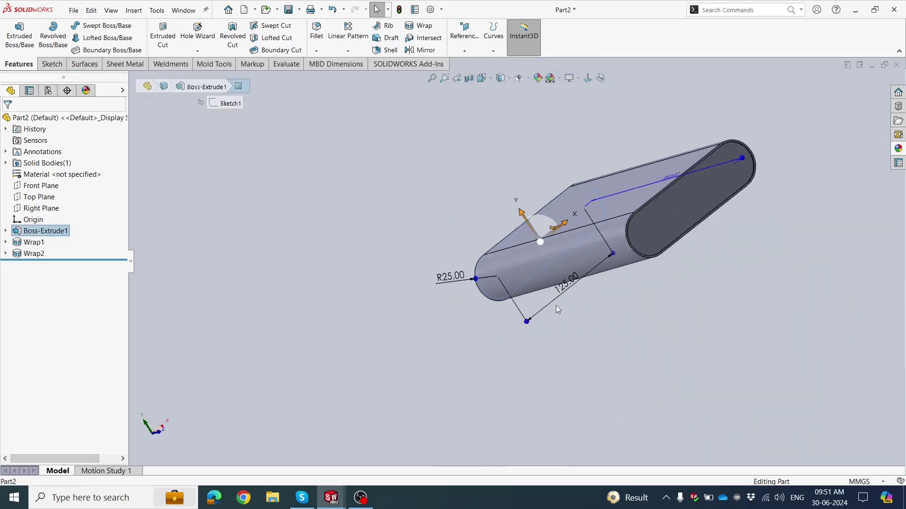
pyautogui.click(627, 327)
pyautogui.moveTo(627, 327); pyautogui.dragTo(584, 312, button='middle')
pyautogui.scroll(2, 543, 258)
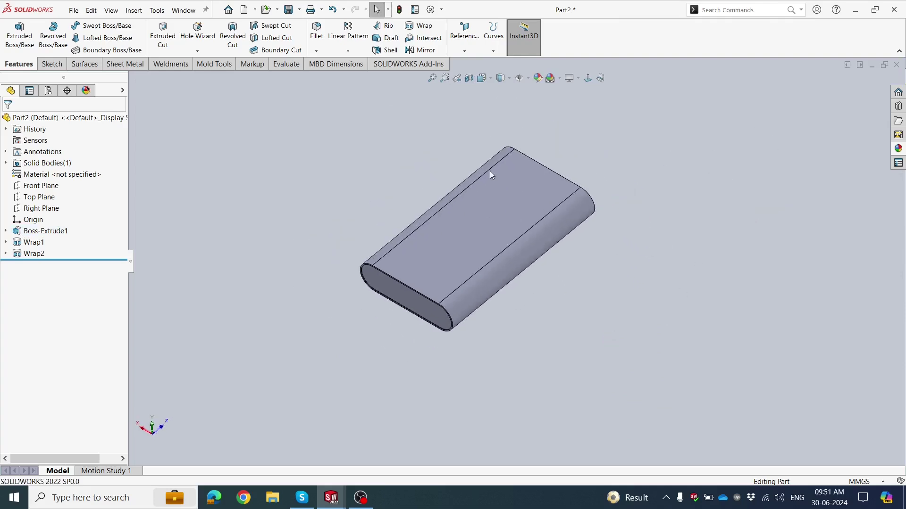
# Step: Change the whole part's appearance color to light grey from the standard palette
pyautogui.moveTo(458, 249); pyautogui.dragTo(468, 201, button='middle')
pyautogui.click(539, 80)
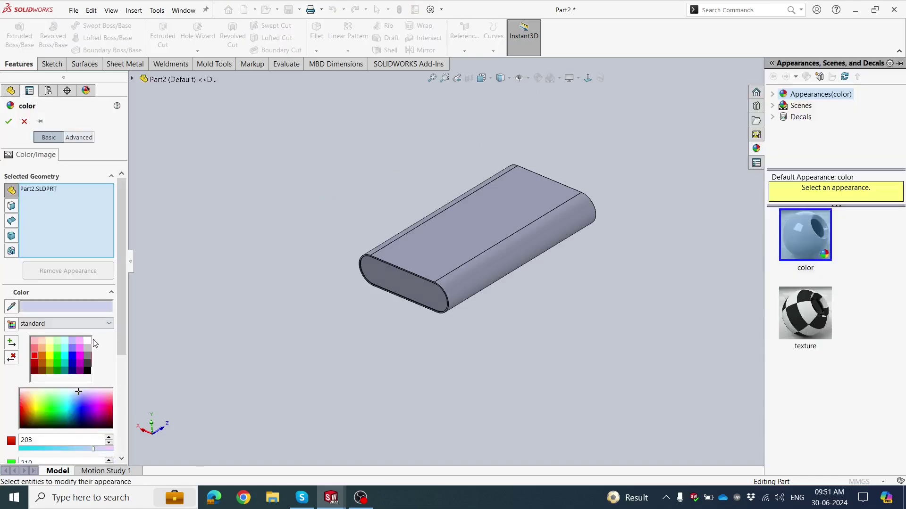
pyautogui.click(87, 341)
pyautogui.moveTo(460, 239); pyautogui.dragTo(179, 170, button='middle')
pyautogui.click(9, 122)
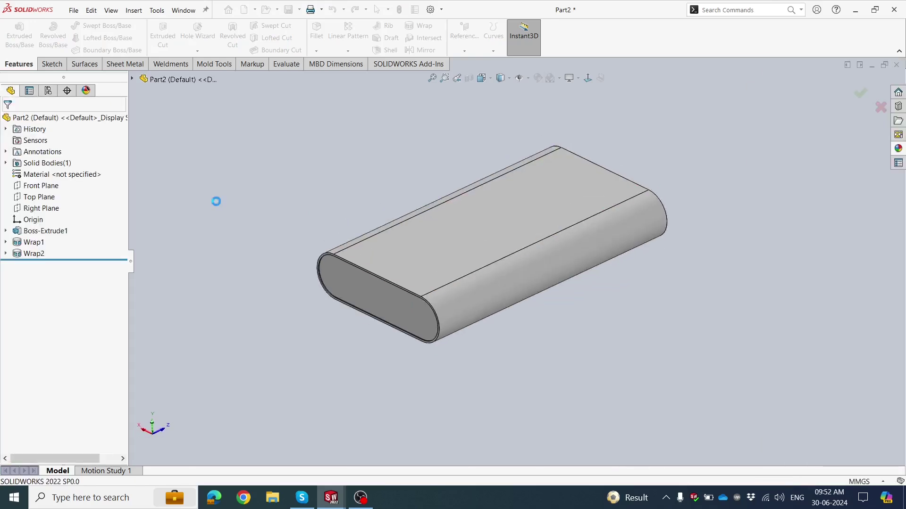
# Step: Change the color of the two recessed end faces inside the rims to the 128-value grey from the standard palette
pyautogui.click(336, 285)
pyautogui.moveTo(336, 285); pyautogui.dragTo(535, 285, button='middle')
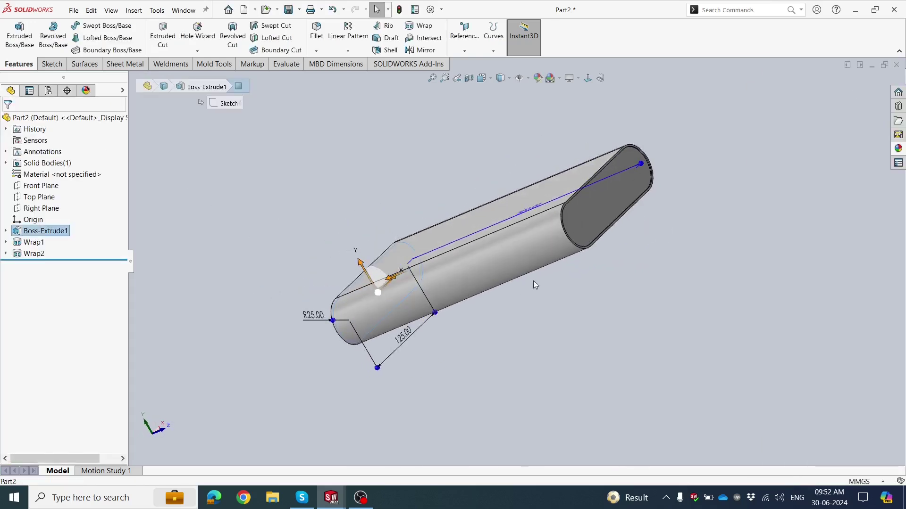
pyautogui.click(581, 227)
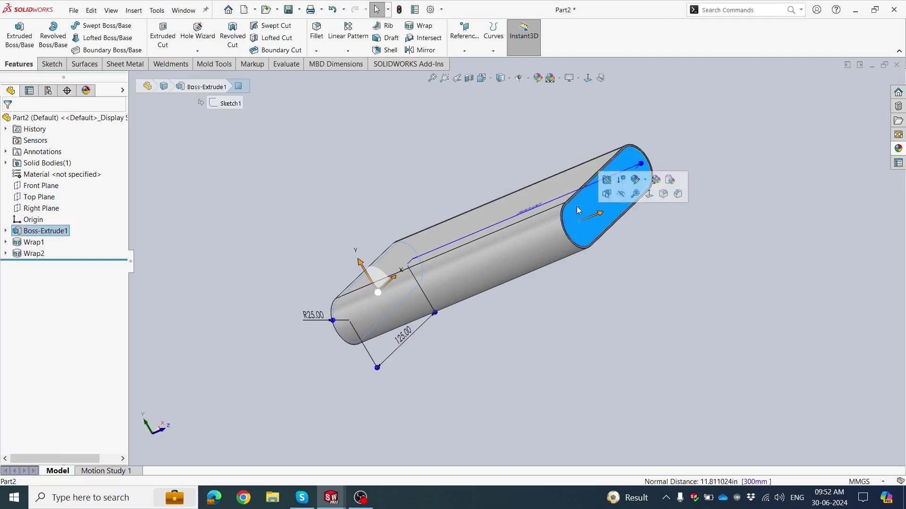
pyautogui.click(643, 179)
pyautogui.click(640, 204)
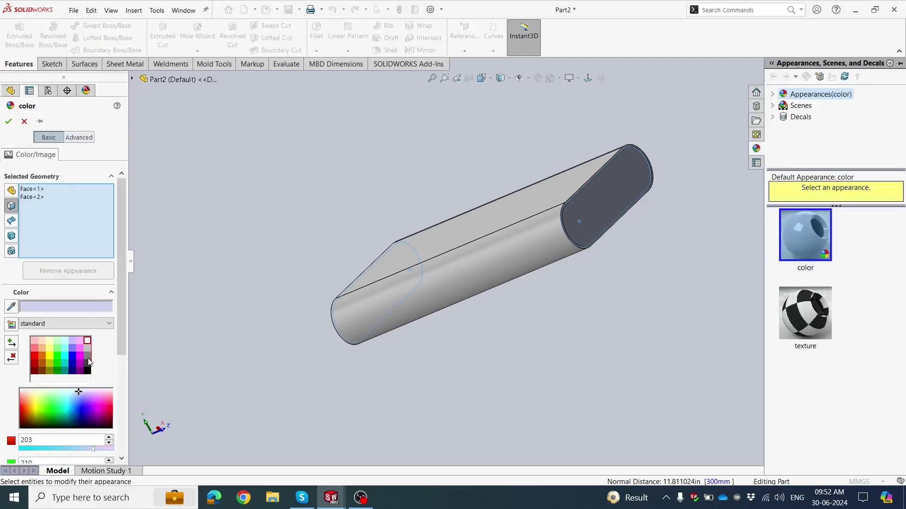
pyautogui.click(88, 358)
pyautogui.click(9, 122)
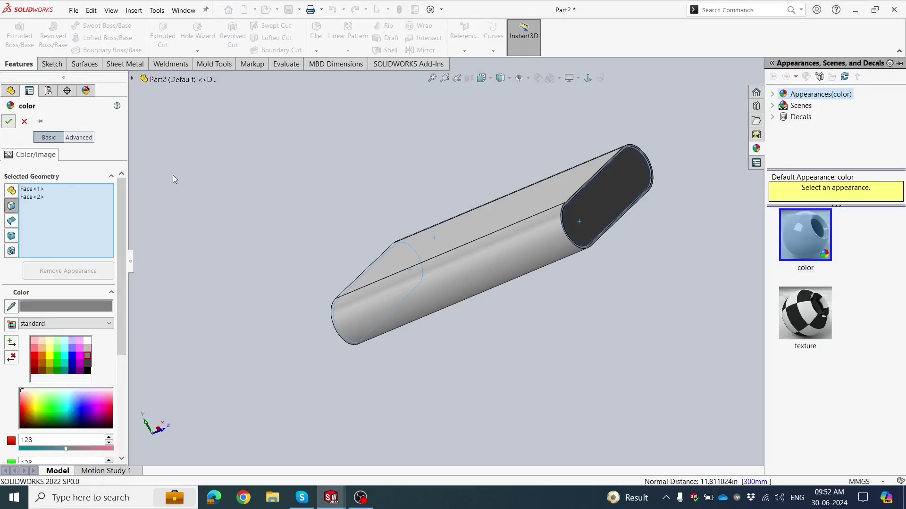
# Step: Start a sketch on the recessed front end face and draw a circle of about 16.3 mm radius, centred on the left rounded end's arc centre
pyautogui.moveTo(228, 190); pyautogui.dragTo(340, 214, button='middle')
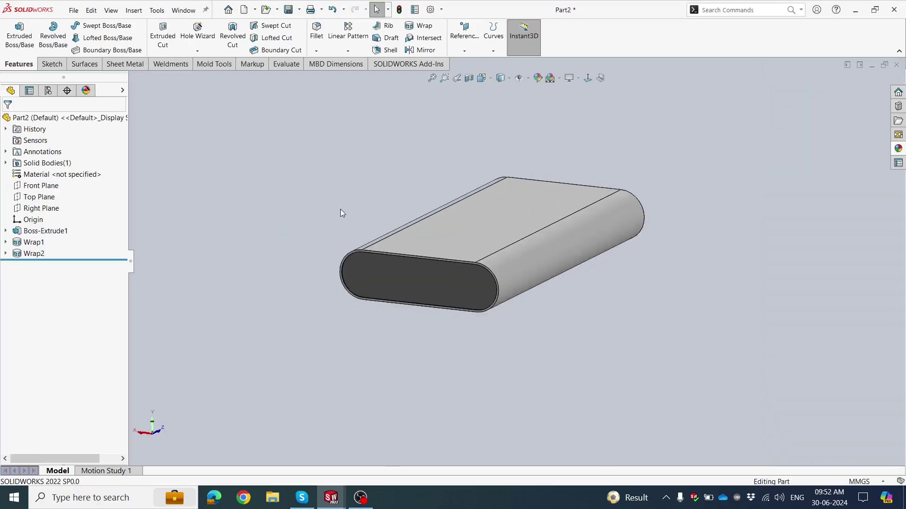
pyautogui.click(481, 78)
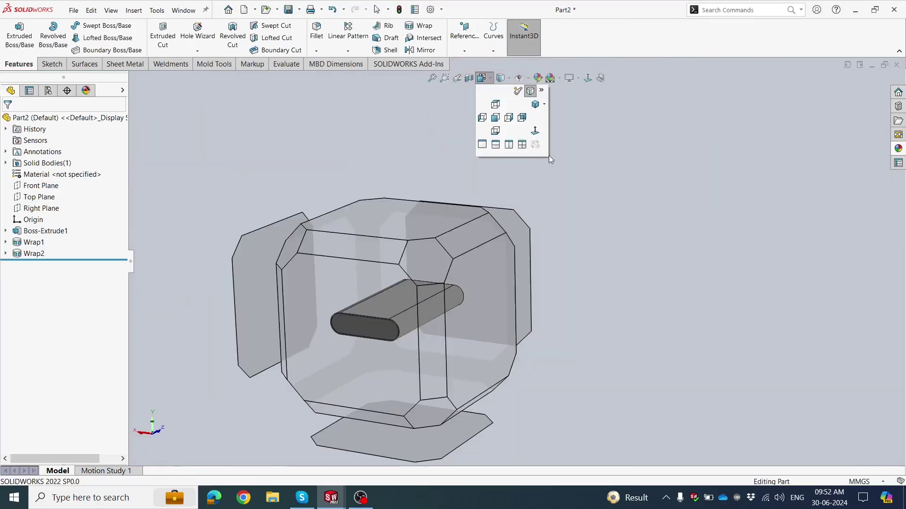
pyautogui.click(535, 104)
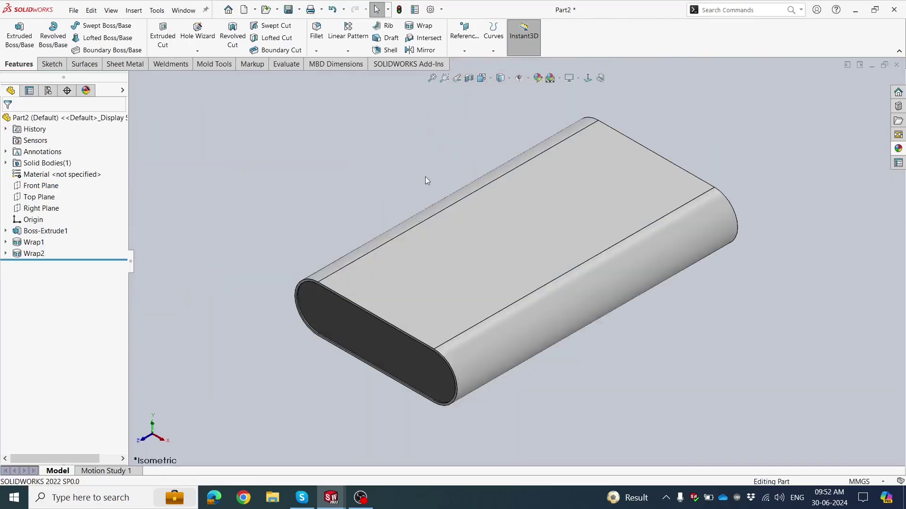
pyautogui.click(346, 313)
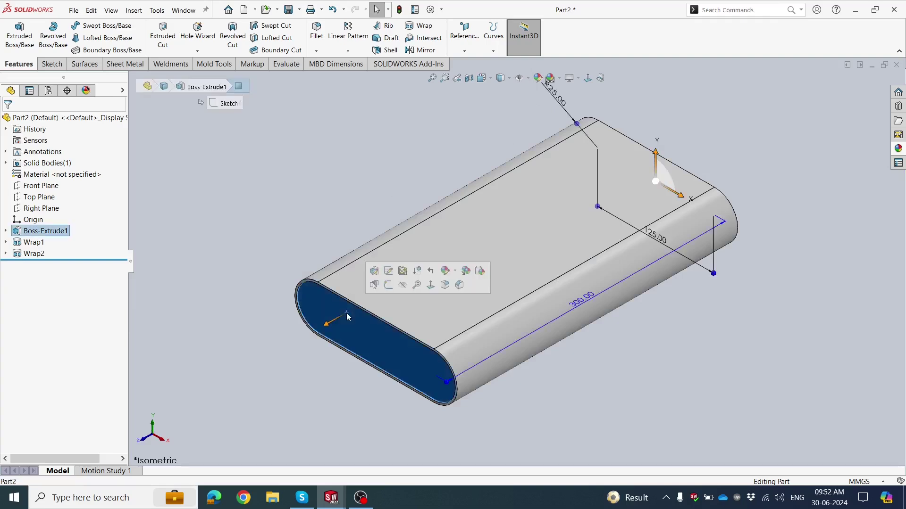
pyautogui.click(388, 284)
pyautogui.scroll(-2, 356, 250)
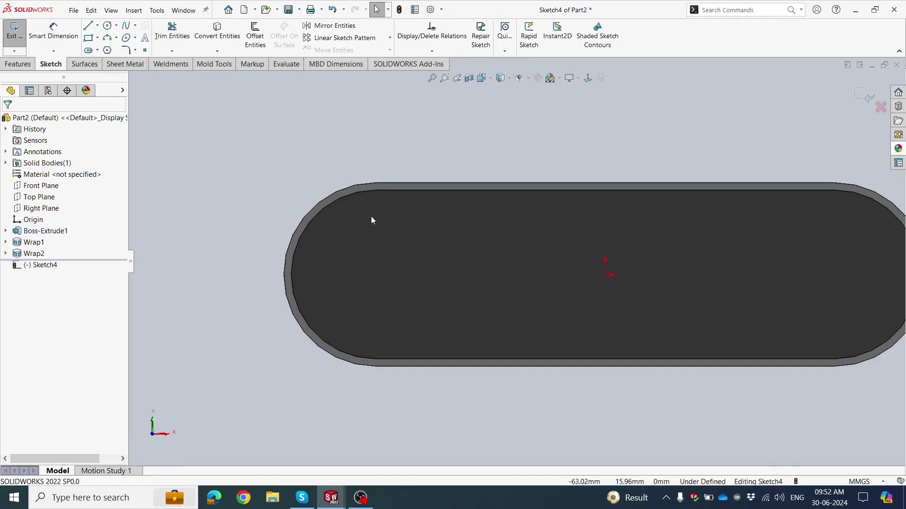
pyautogui.scroll(2, 383, 264)
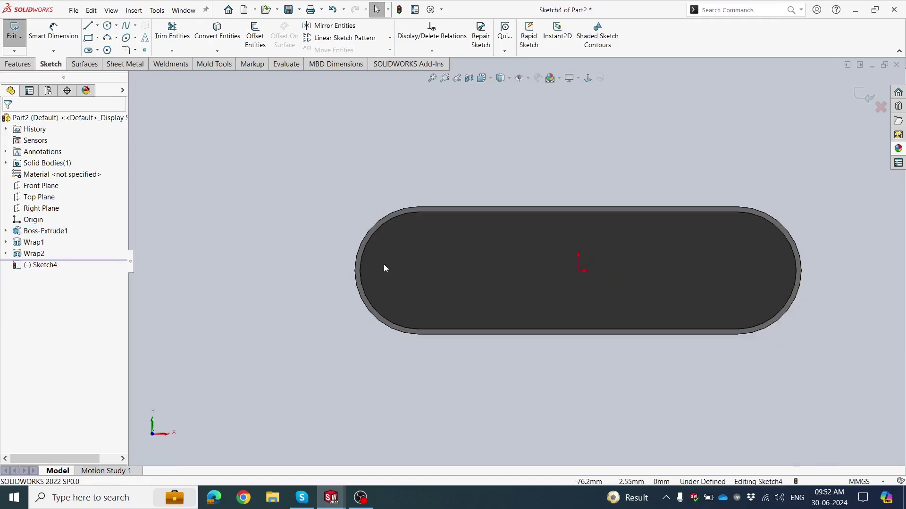
pyautogui.scroll(-1, 454, 220)
pyautogui.scroll(-1, 529, 256)
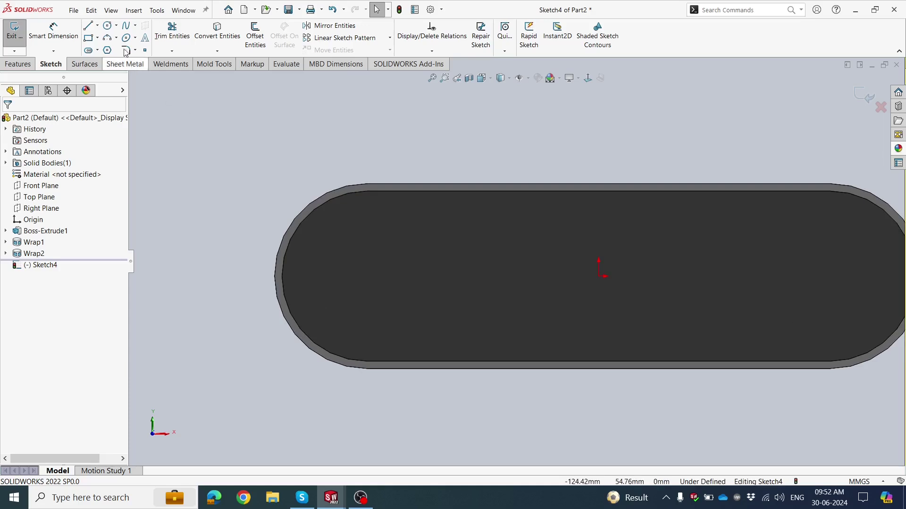
pyautogui.click(108, 25)
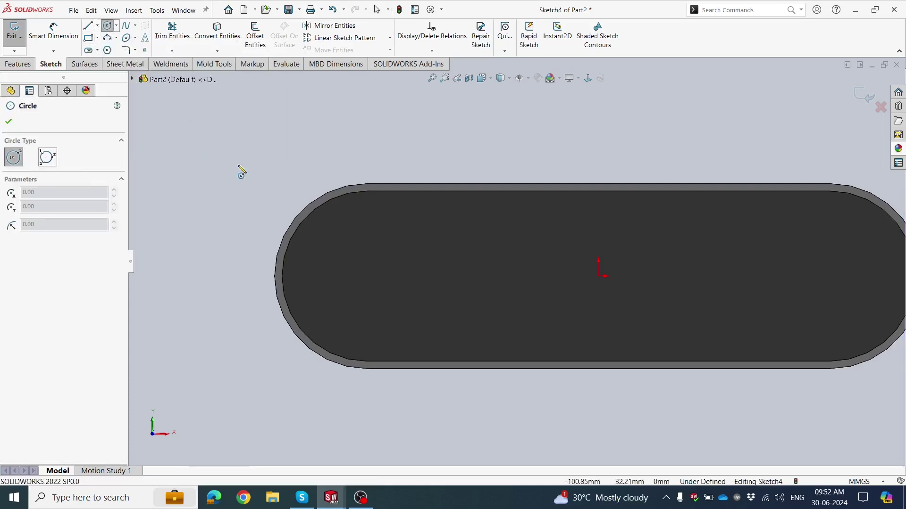
pyautogui.click(367, 276)
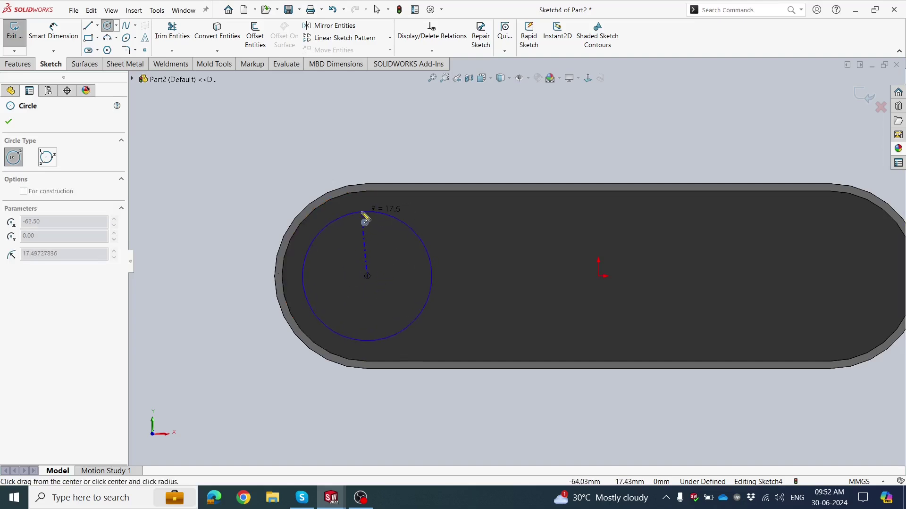
pyautogui.click(366, 217)
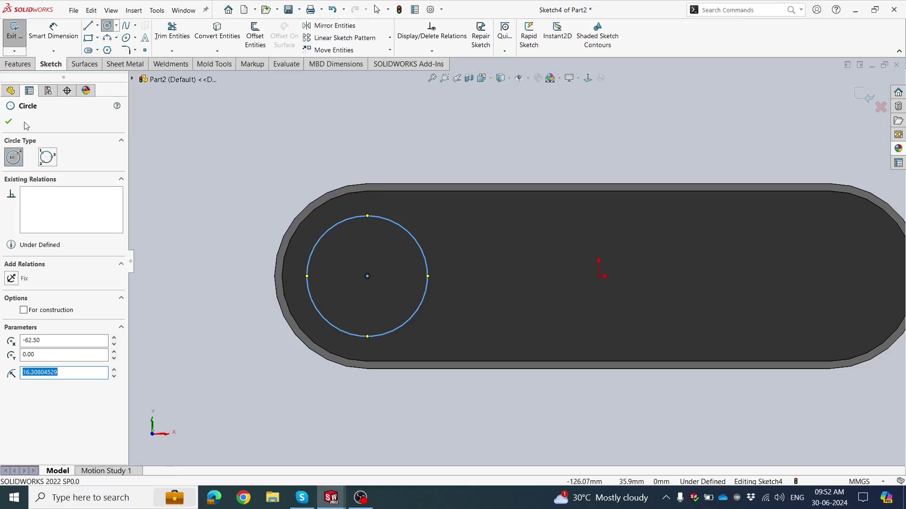
pyautogui.click(8, 122)
# Step: Dimension the circle's diameter as 38 mm
pyautogui.click(53, 31)
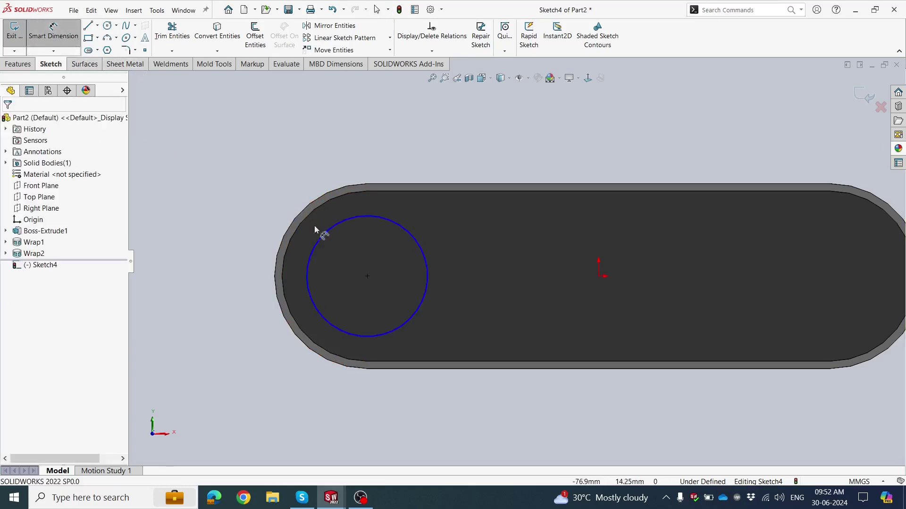
pyautogui.click(318, 240)
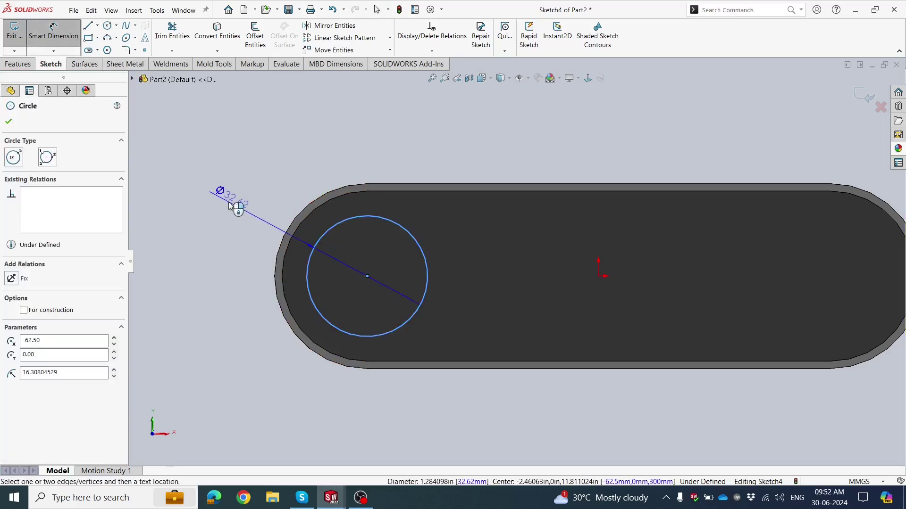
pyautogui.click(231, 205)
pyautogui.write('38')
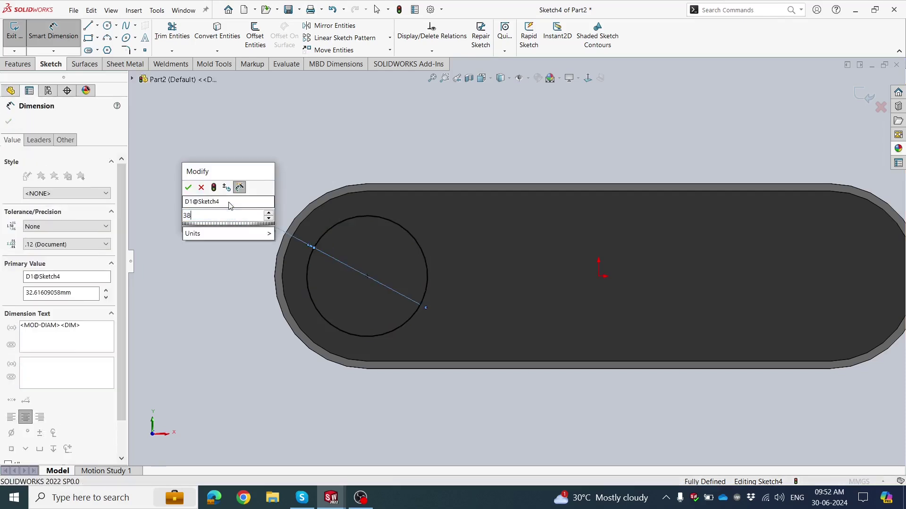
pyautogui.click(189, 187)
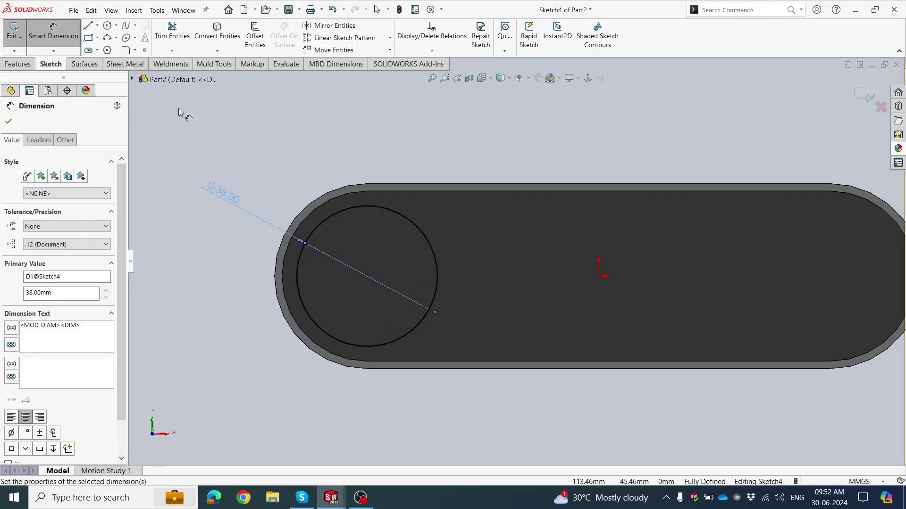
pyautogui.click(9, 121)
pyautogui.click(59, 39)
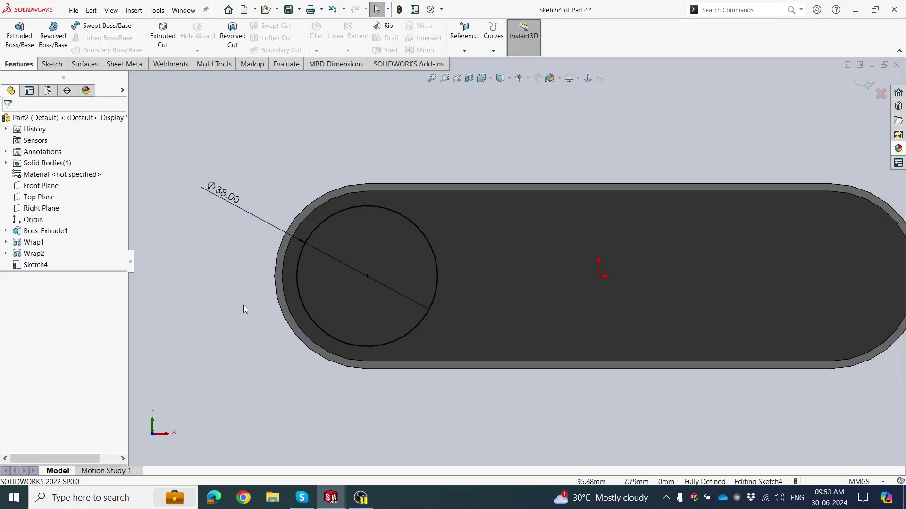
# Step: Offset the 38 mm circle 1 mm inward with the direction reversed, and exit the sketch
pyautogui.scroll(2, 469, 183)
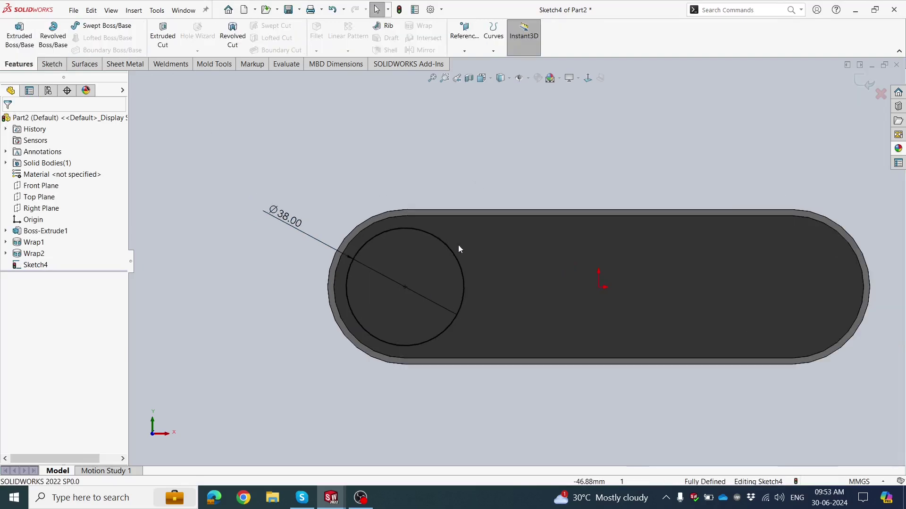
pyautogui.scroll(-2, 460, 244)
pyautogui.scroll(-1, 441, 254)
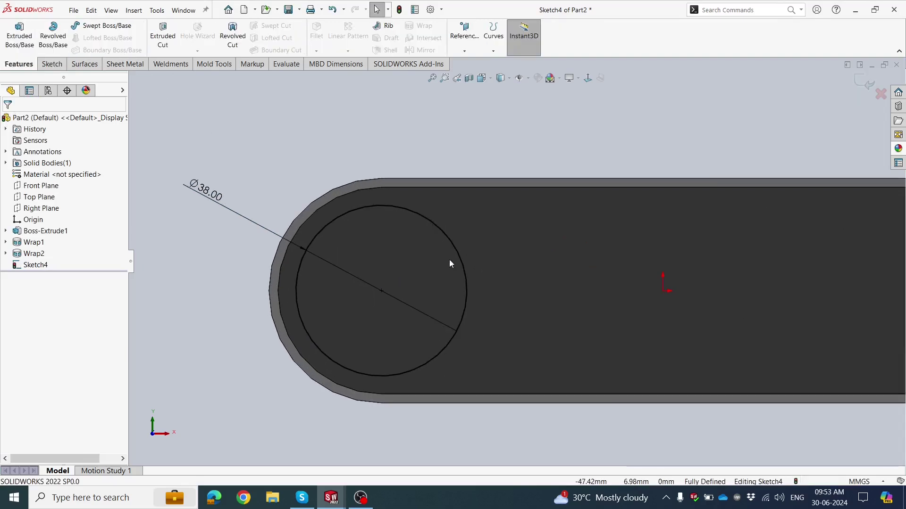
pyautogui.click(55, 65)
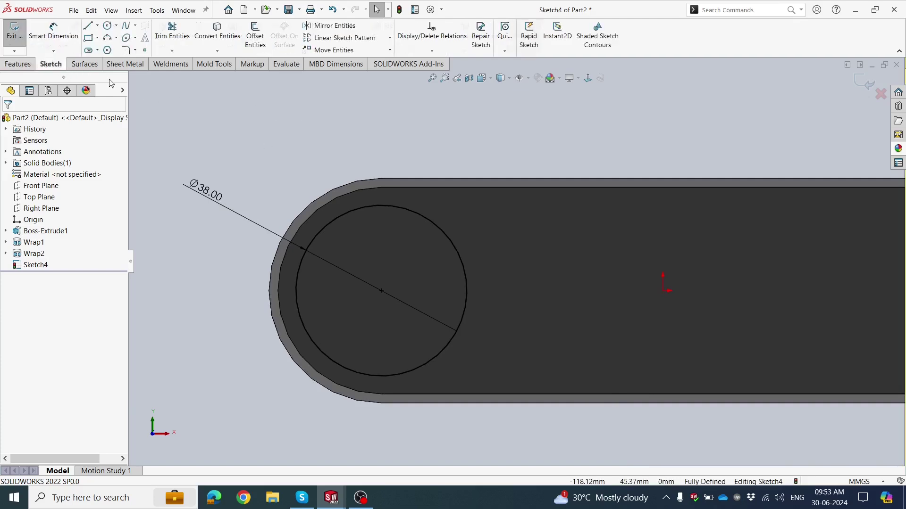
pyautogui.click(257, 42)
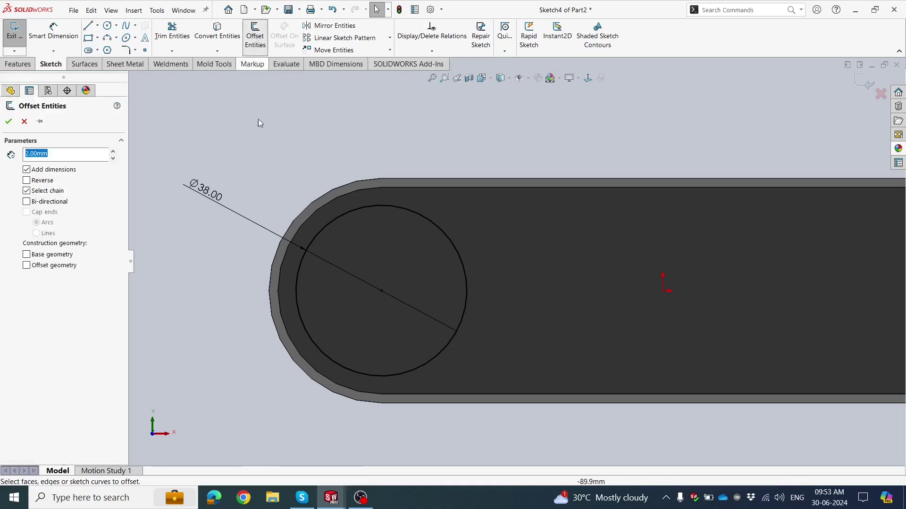
pyautogui.write('1')
pyautogui.press('Return')
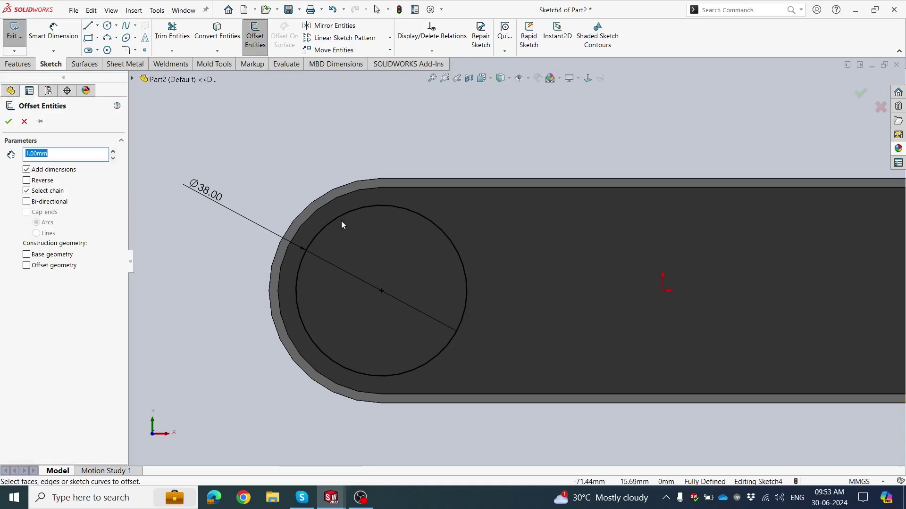
pyautogui.click(336, 217)
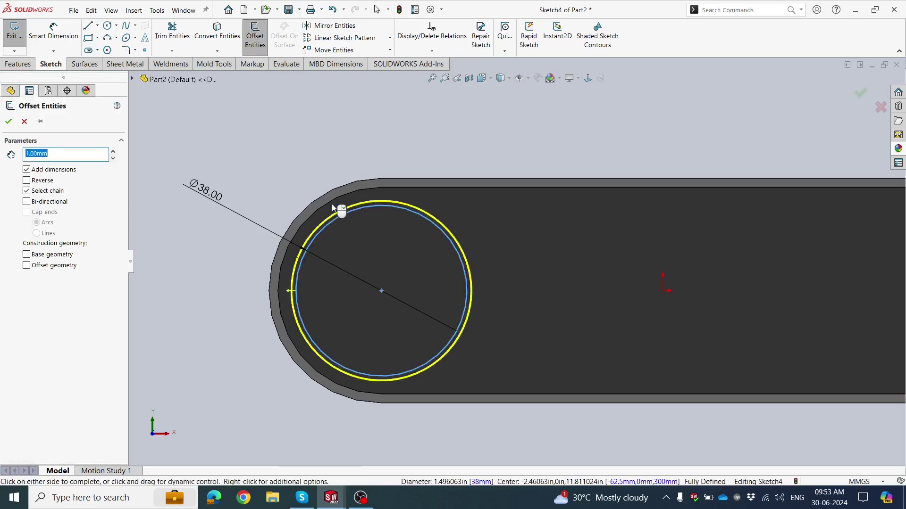
pyautogui.click(26, 180)
pyautogui.click(8, 122)
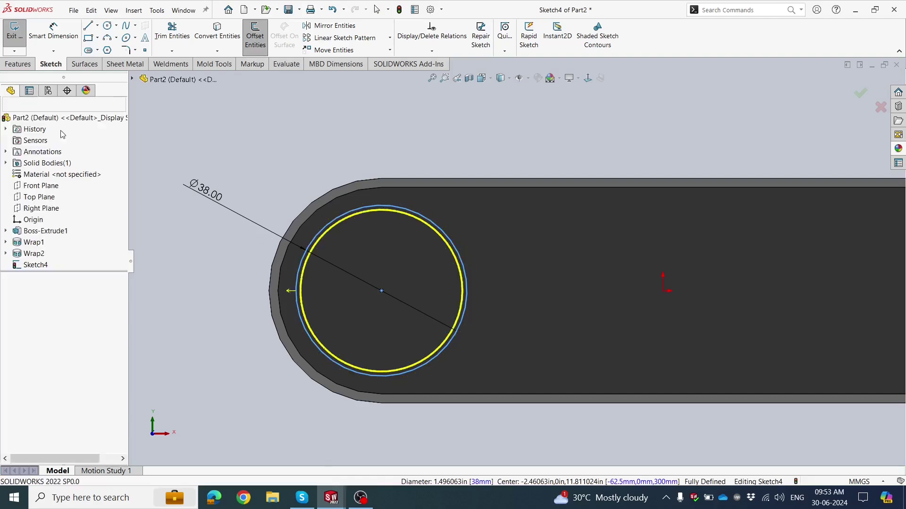
pyautogui.scroll(1, 506, 287)
pyautogui.scroll(-1, 506, 288)
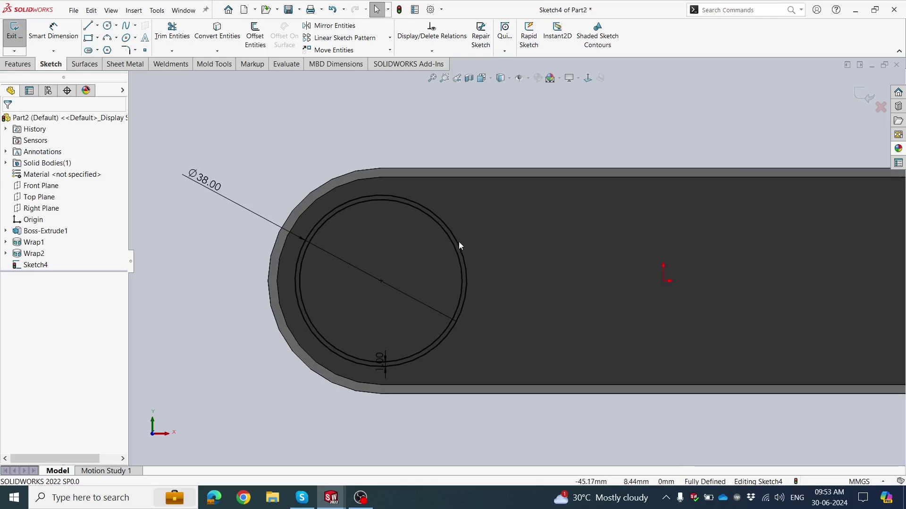
pyautogui.scroll(-1, 520, 251)
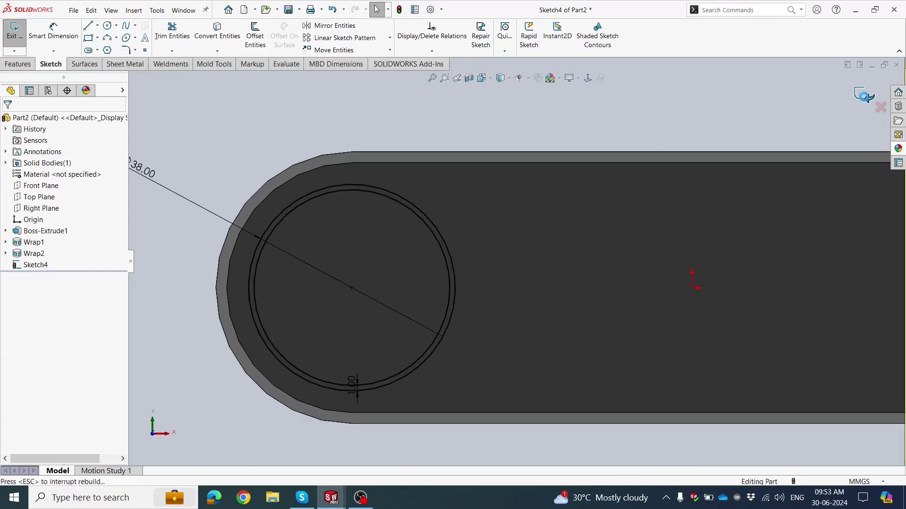
pyautogui.hotkey('ctrl', 'b')
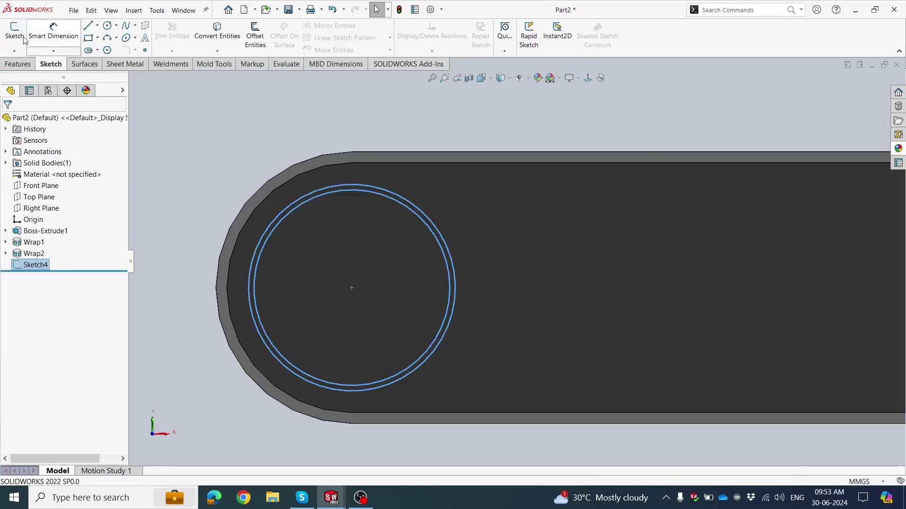
# Step: Wrap the two-circle sketch onto the recessed front end face as a 1 mm emboss using the Analytical method
pyautogui.click(33, 66)
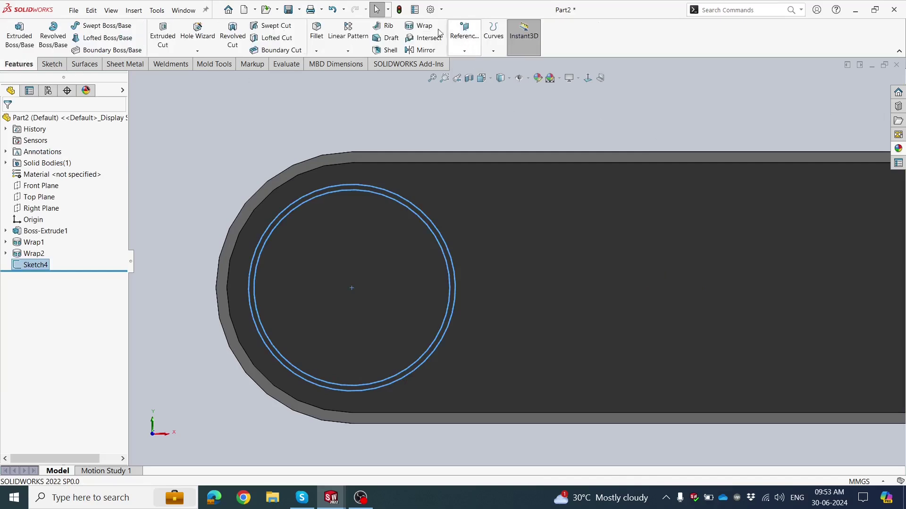
pyautogui.click(421, 27)
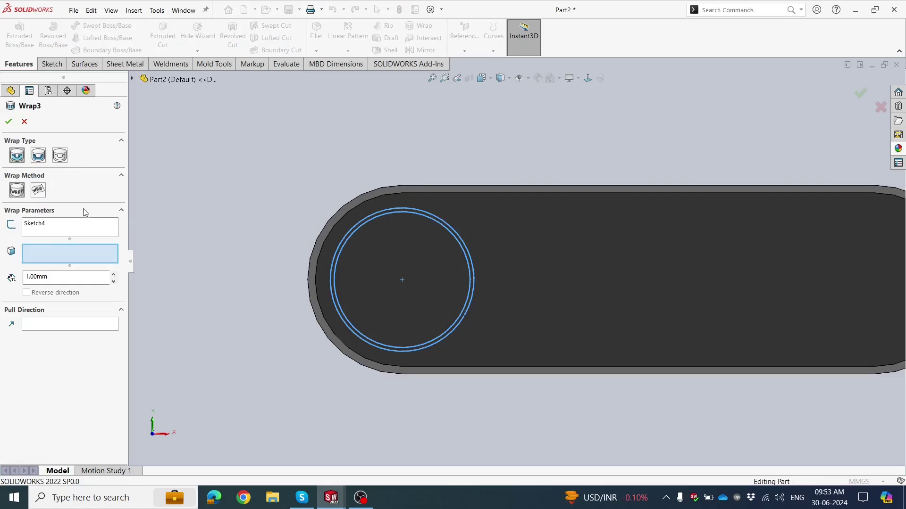
pyautogui.scroll(-2, 590, 276)
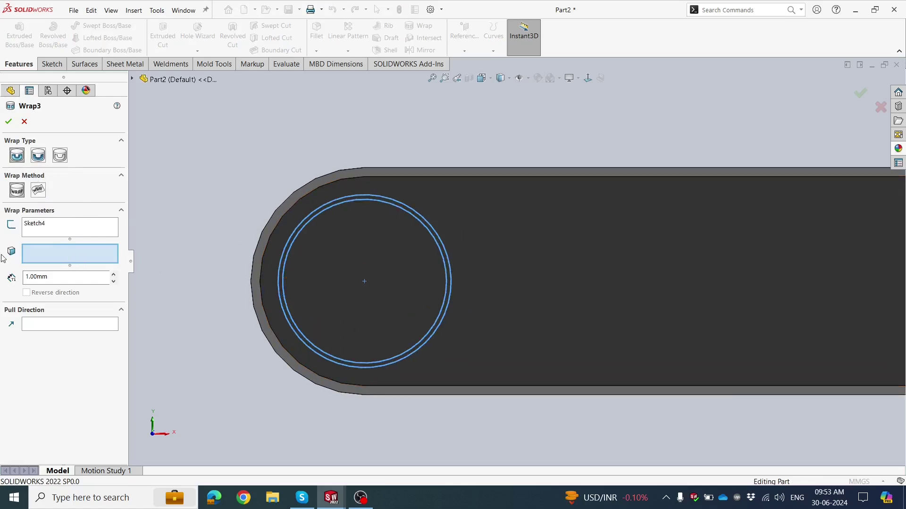
pyautogui.click(411, 257)
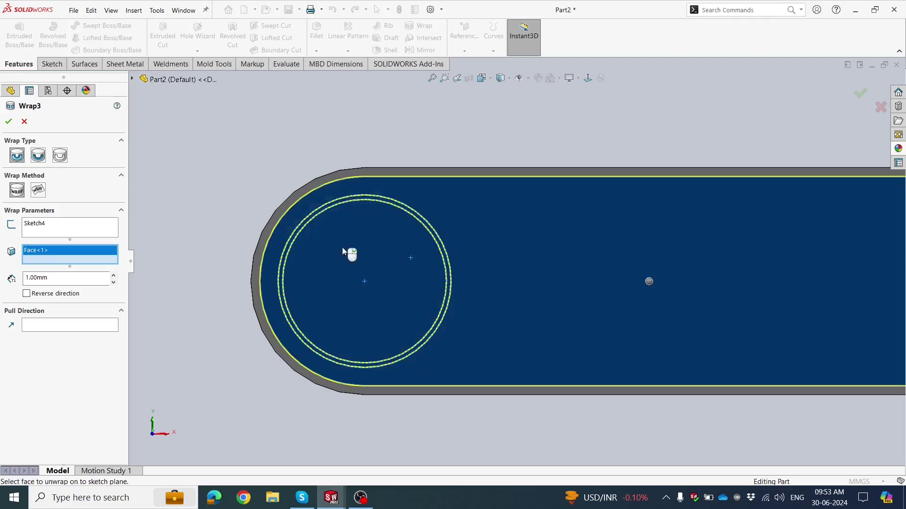
pyautogui.click(10, 124)
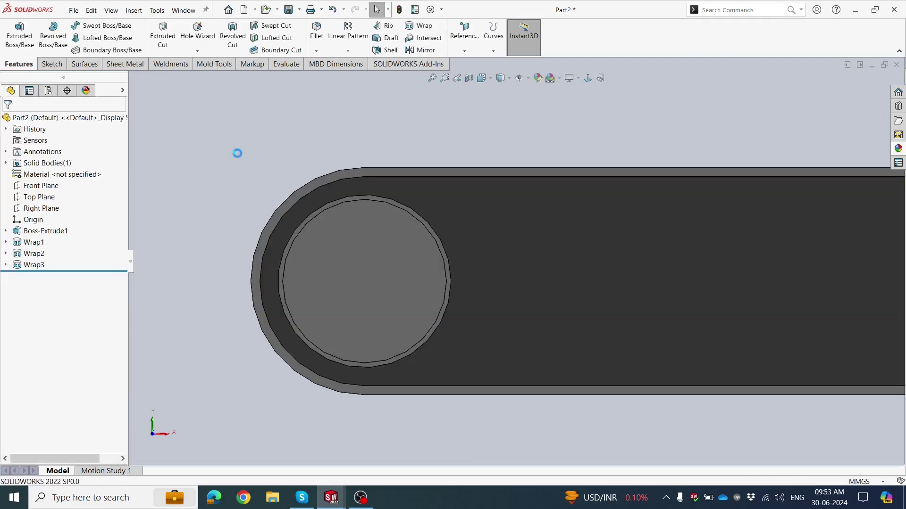
# Step: Examine the embossed circular ring on the front end face of the body
pyautogui.scroll(2, 409, 279)
pyautogui.moveTo(409, 280); pyautogui.dragTo(403, 327, button='middle')
pyautogui.scroll(4, 383, 311)
pyautogui.scroll(-3, 363, 343)
pyautogui.scroll(2, 459, 291)
pyautogui.moveTo(461, 291); pyautogui.dragTo(461, 266, button='middle')
pyautogui.scroll(-2, 445, 259)
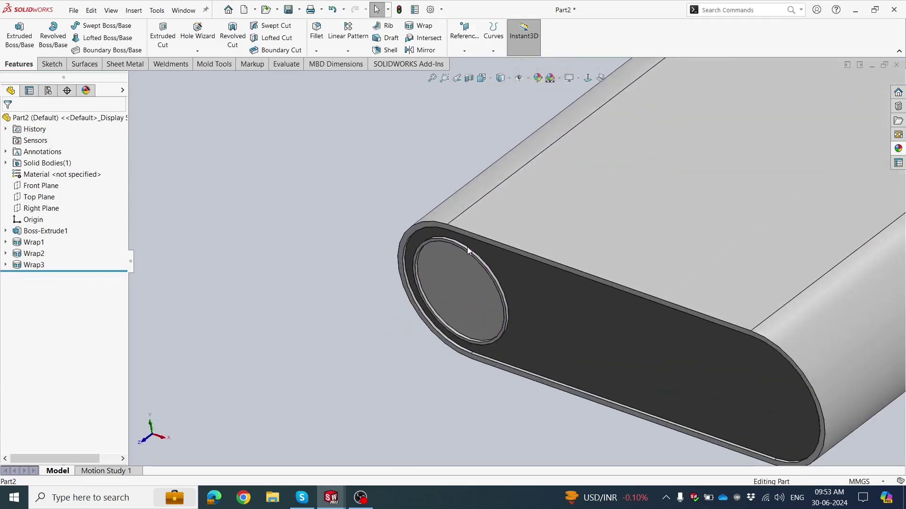
# Step: Set the emboss thickness of the 38 mm ring's wrap feature to 0.10 mm
pyautogui.scroll(2, 469, 251)
pyautogui.click(47, 266)
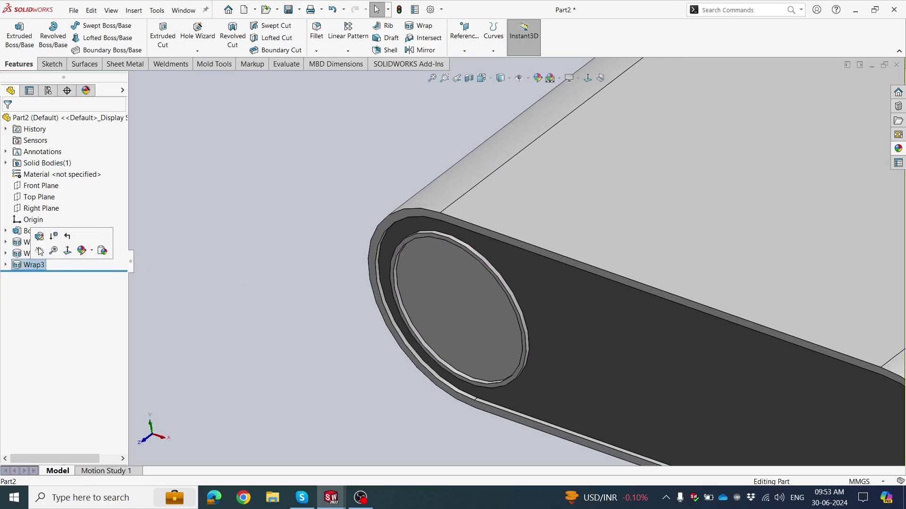
pyautogui.click(36, 235)
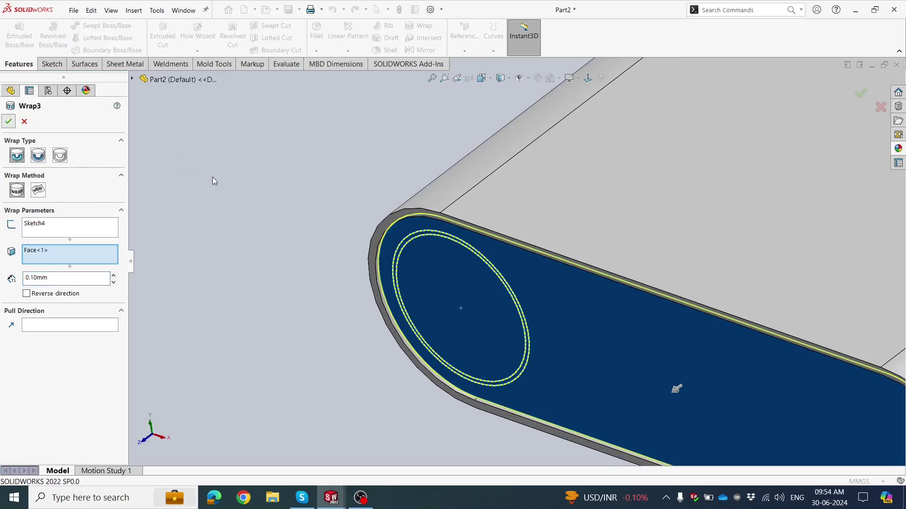
pyautogui.press('Return')
pyautogui.scroll(-2, 392, 268)
pyautogui.scroll(4, 537, 306)
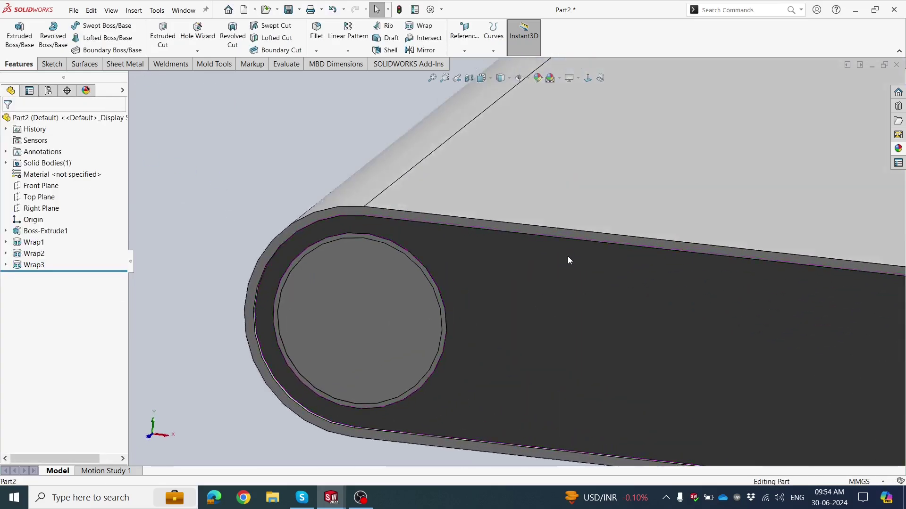
# Step: Colour the circular face inside the 38 mm ring medium grey (128) from the standard palette
pyautogui.scroll(-2, 567, 256)
pyautogui.click(407, 273)
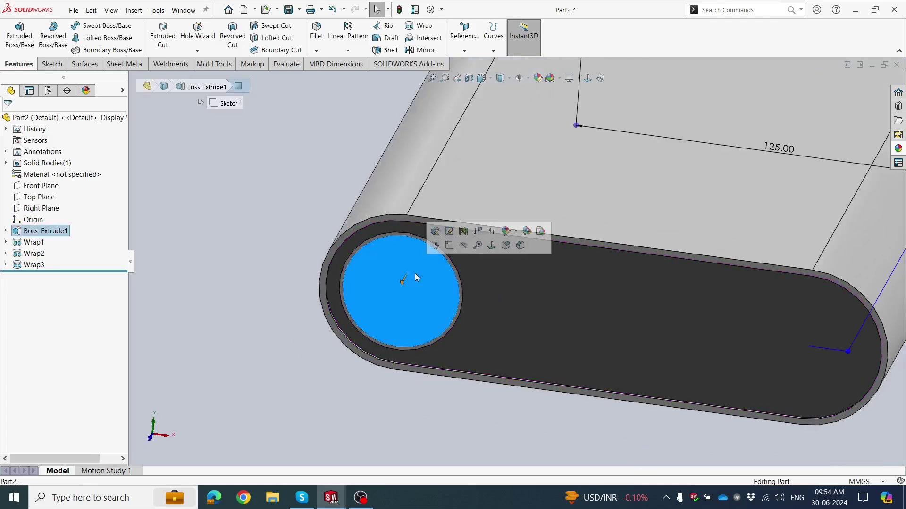
pyautogui.click(518, 231)
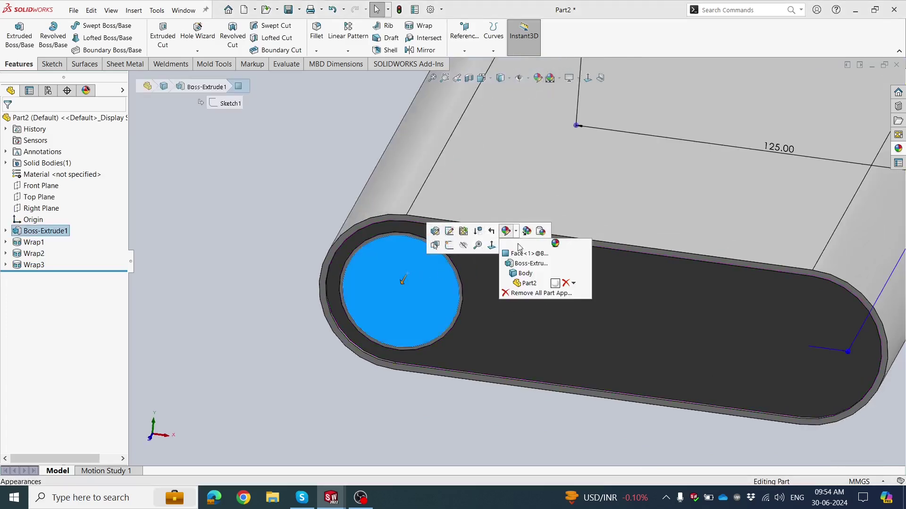
pyautogui.click(519, 255)
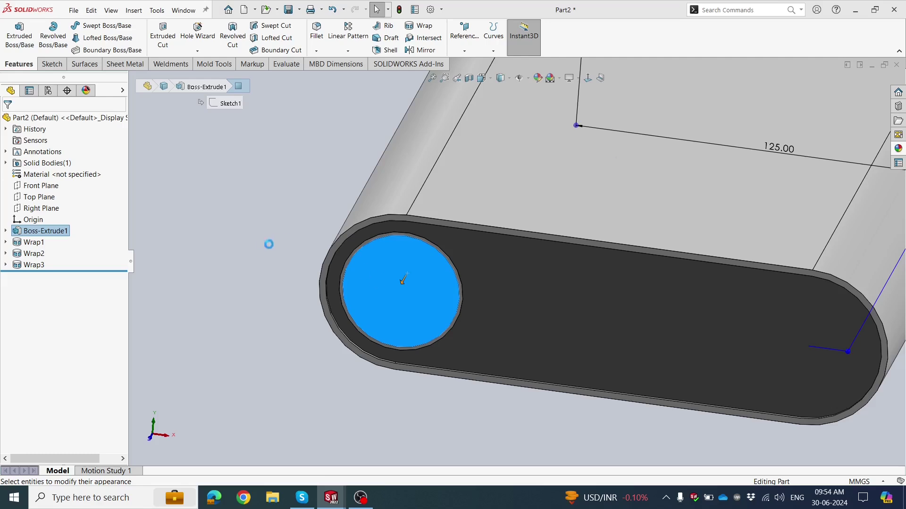
pyautogui.click(556, 286)
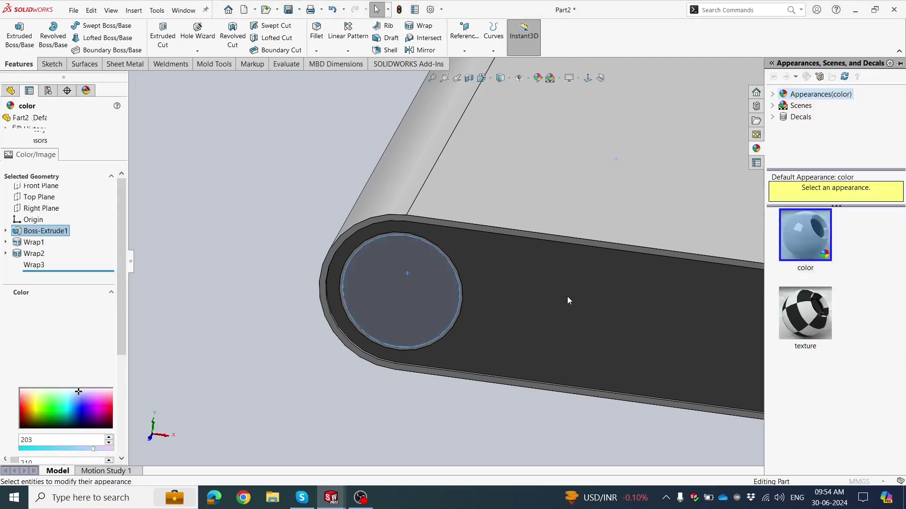
pyautogui.click(90, 357)
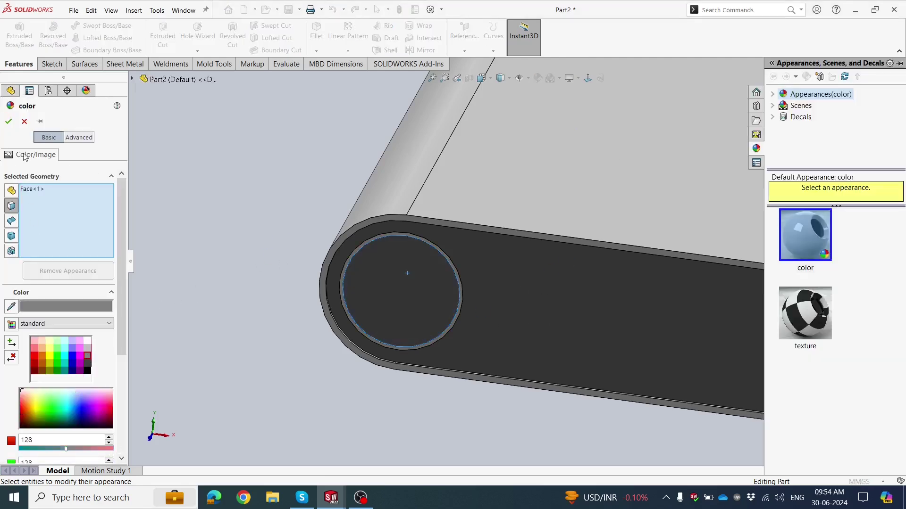
pyautogui.click(8, 121)
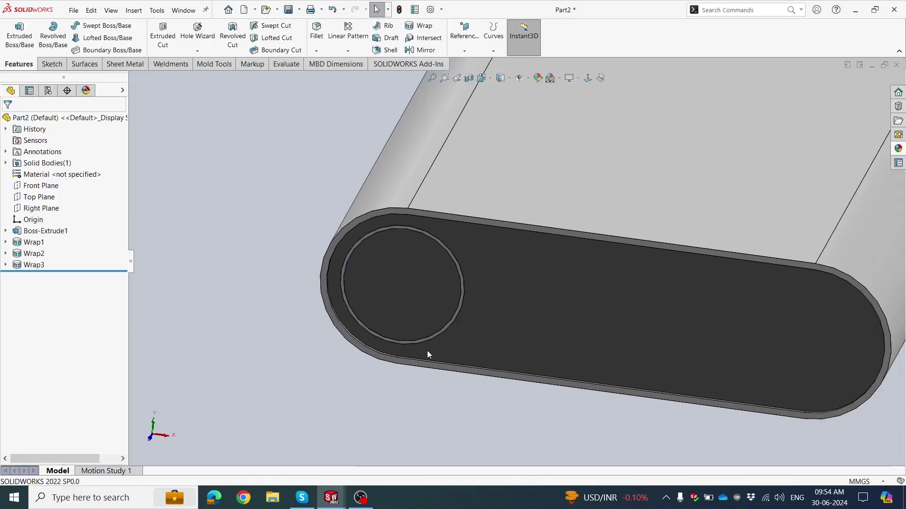
# Step: Sketch a circle of about 20 mm diameter on the face inside the 38 mm ring, concentric with the ring
pyautogui.click(384, 315)
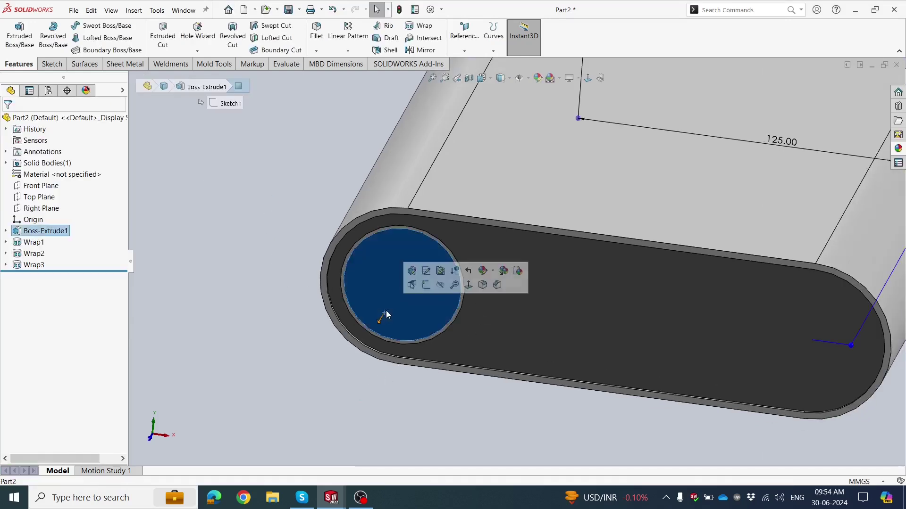
pyautogui.click(425, 287)
pyautogui.click(267, 235)
pyautogui.scroll(-2, 370, 244)
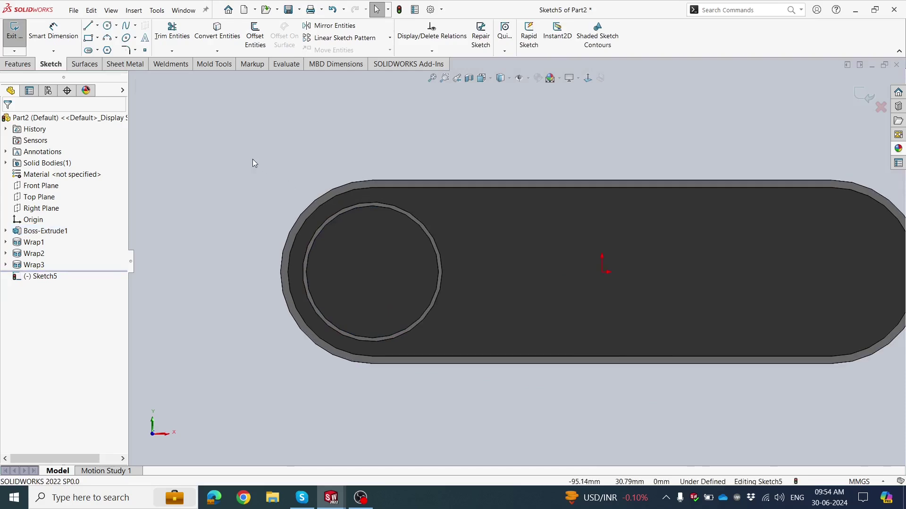
pyautogui.click(108, 27)
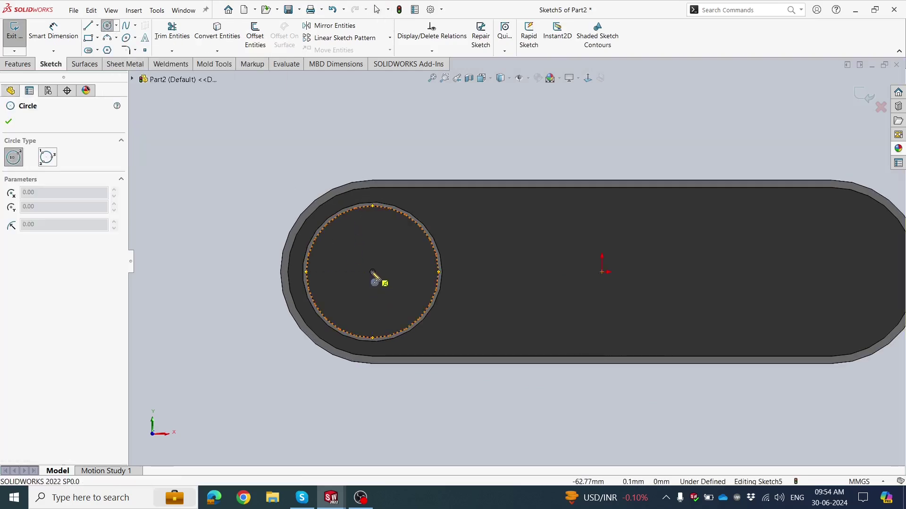
pyautogui.click(372, 272)
pyautogui.click(376, 235)
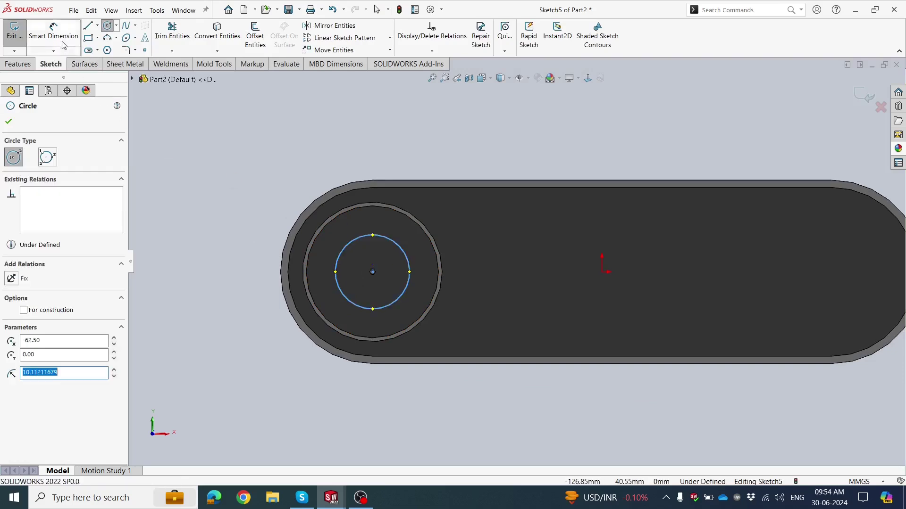
pyautogui.press('Escape')
# Step: Dimension the new inner circle's diameter as 18 mm
pyautogui.click(337, 259)
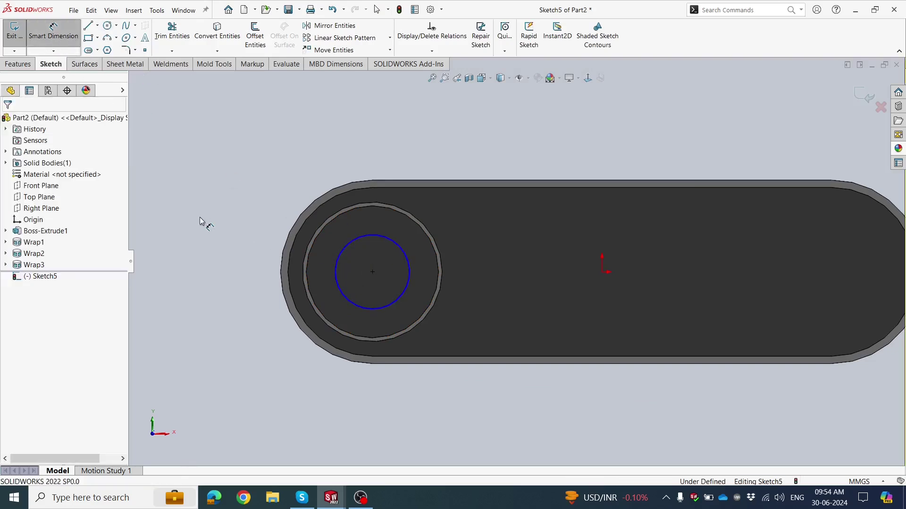
pyautogui.click(202, 221)
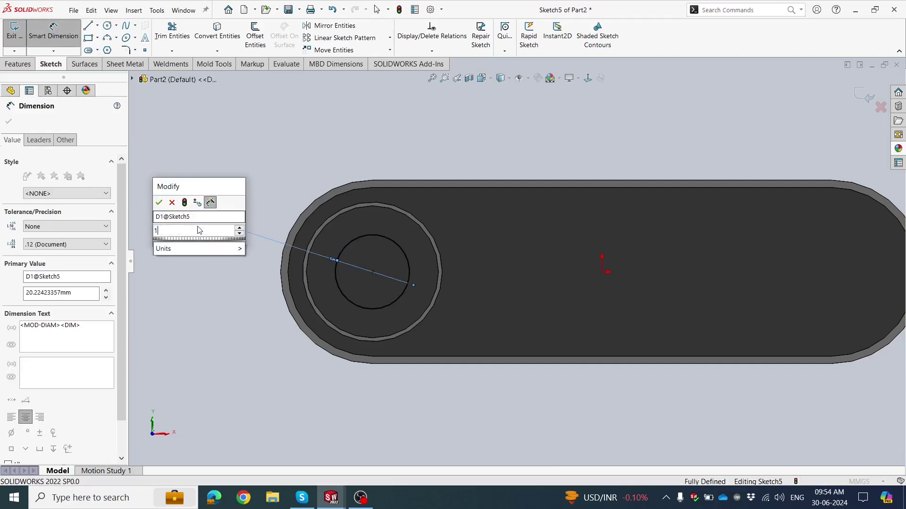
pyautogui.press('Return')
pyautogui.click(201, 130)
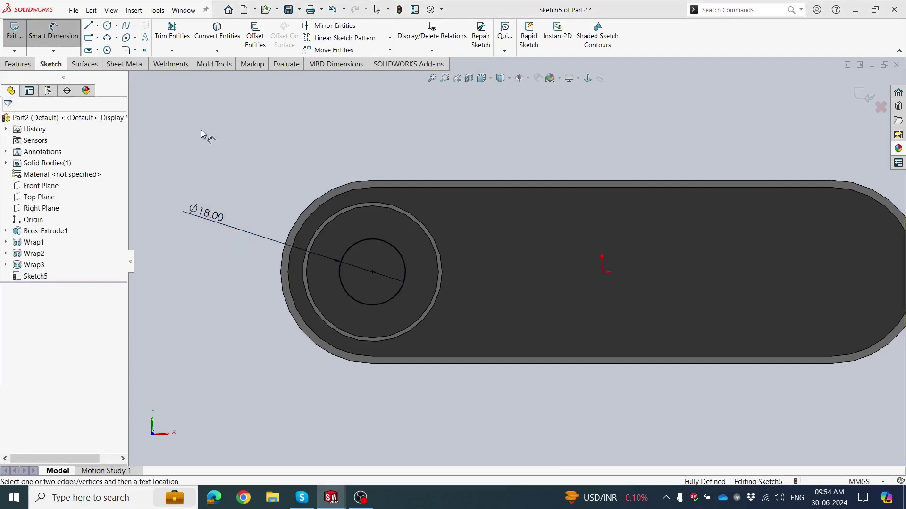
# Step: Offset the 18 mm circle 1 mm inward with the direction reversed, and exit the sketch
pyautogui.click(255, 36)
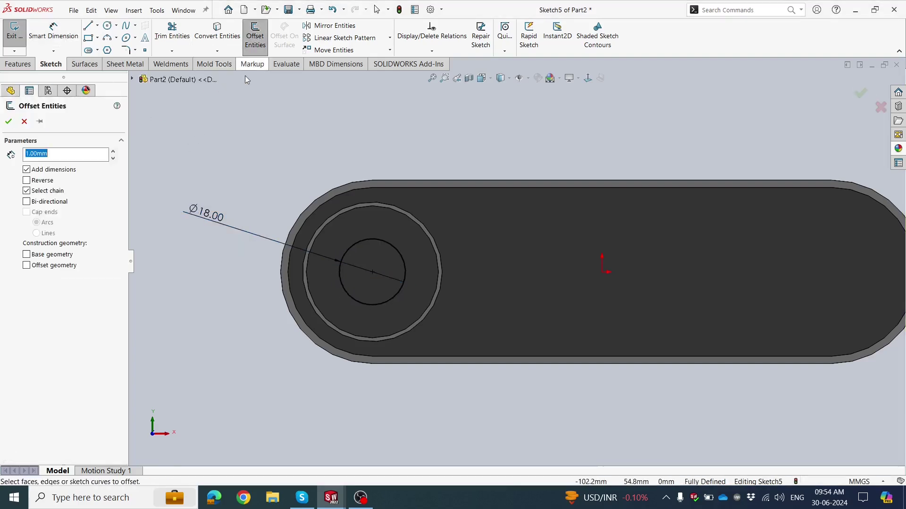
pyautogui.scroll(-2, 406, 236)
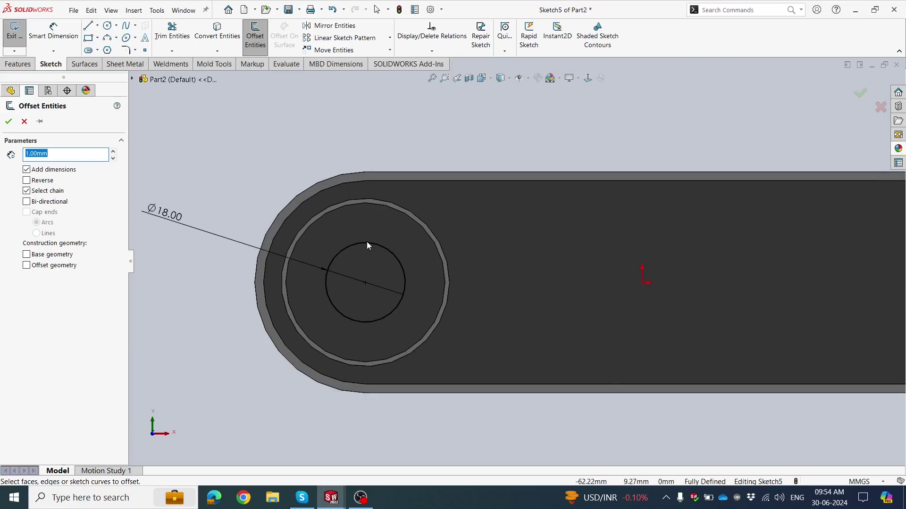
pyautogui.click(367, 242)
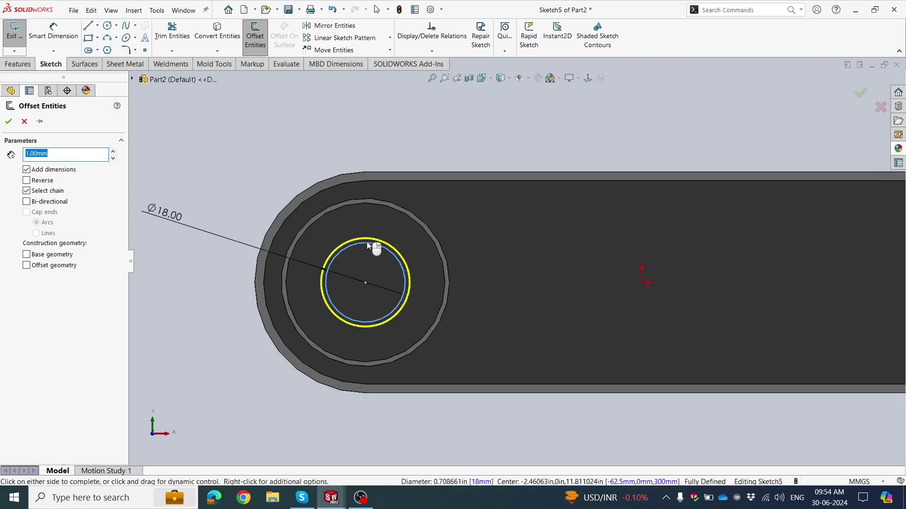
pyautogui.click(27, 181)
pyautogui.click(12, 121)
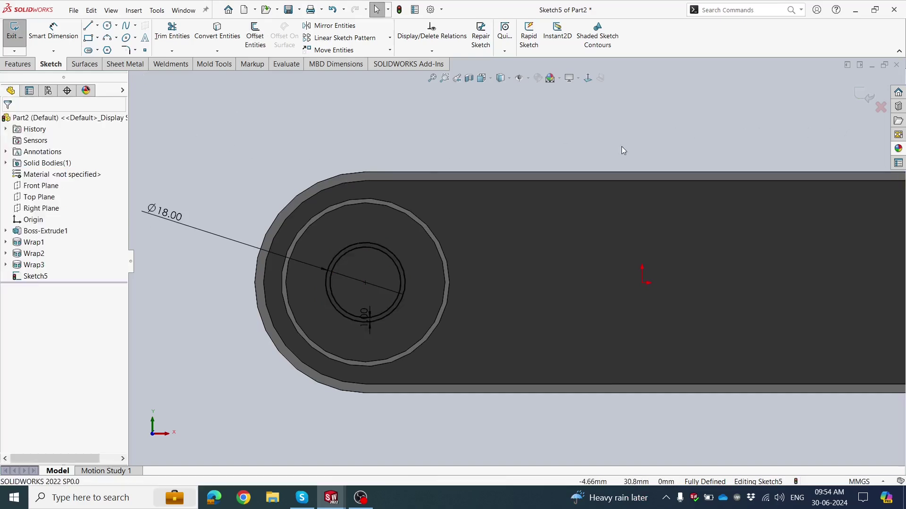
pyautogui.scroll(1, 623, 146)
pyautogui.scroll(-1, 670, 147)
pyautogui.click(858, 96)
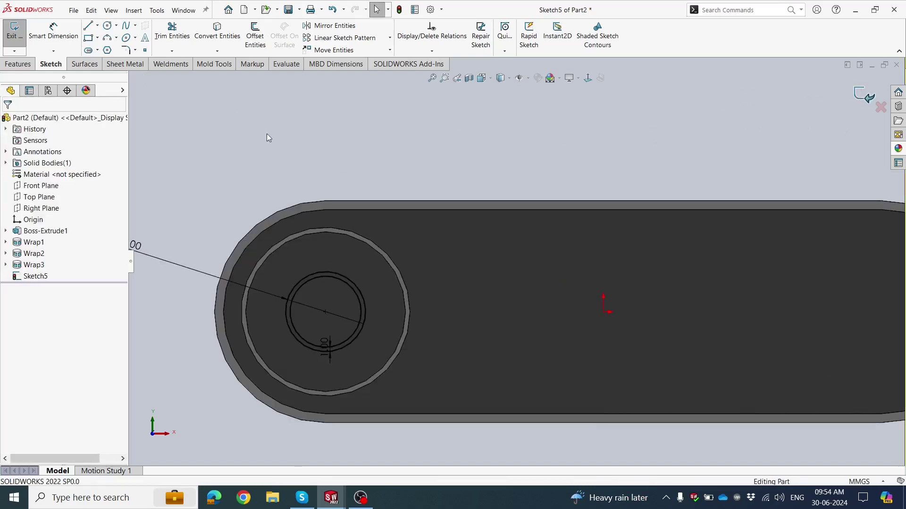
# Step: Wrap the 18 mm two-circle sketch as an emboss onto the circular face inside the 38 mm ring
pyautogui.click(424, 27)
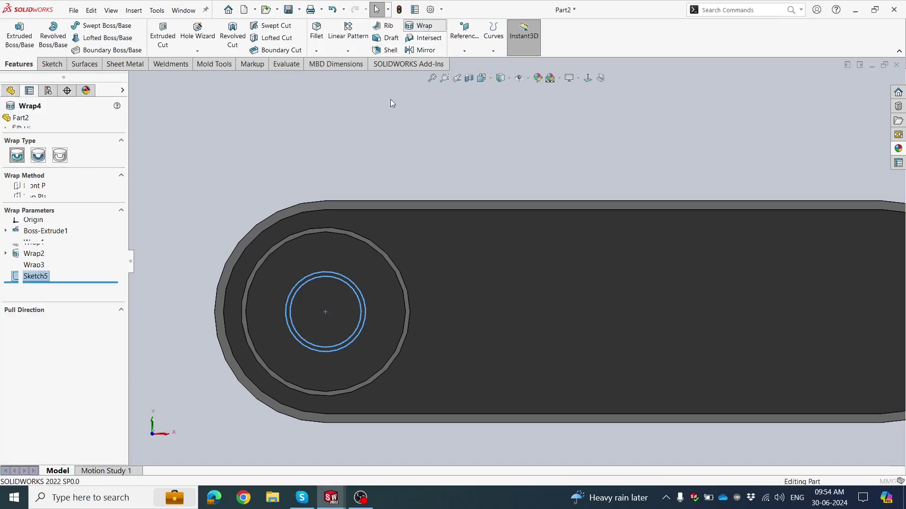
pyautogui.click(330, 262)
pyautogui.click(11, 121)
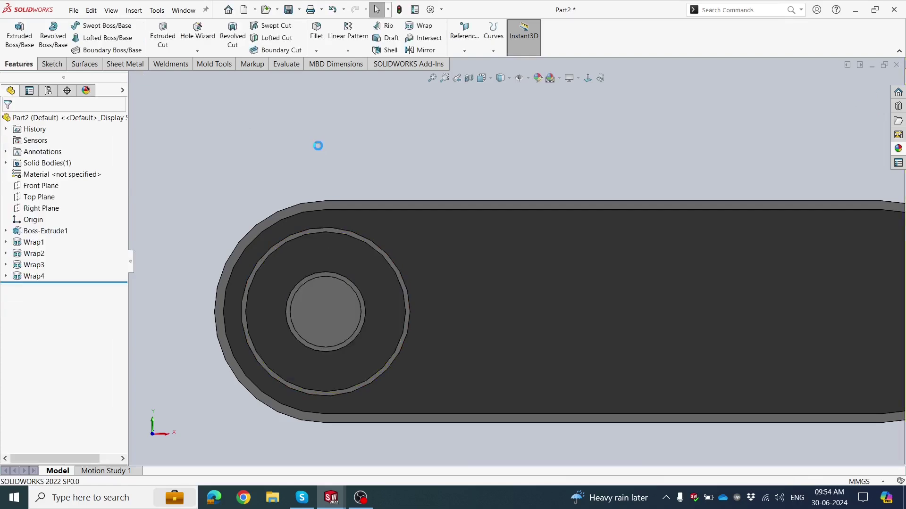
# Step: Colour the circular face inside the 18 mm ring medium grey (128) from the standard palette
pyautogui.click(347, 307)
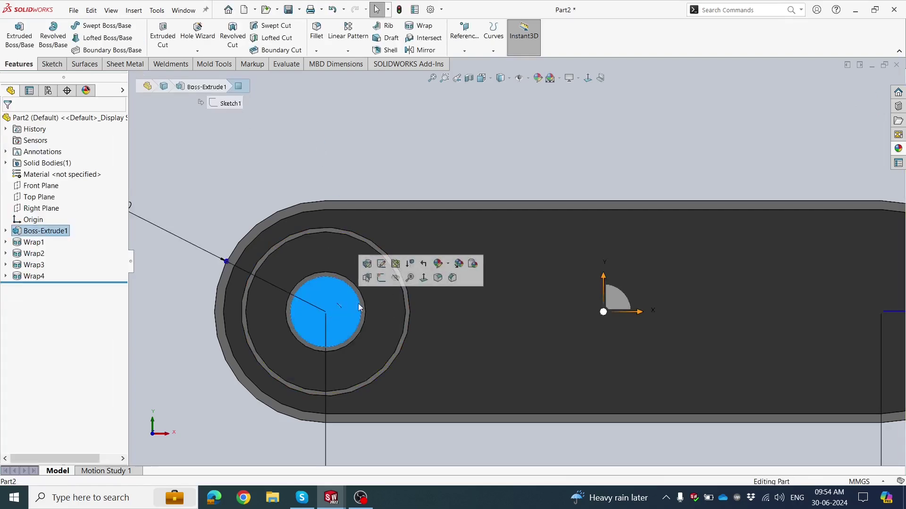
pyautogui.click(448, 266)
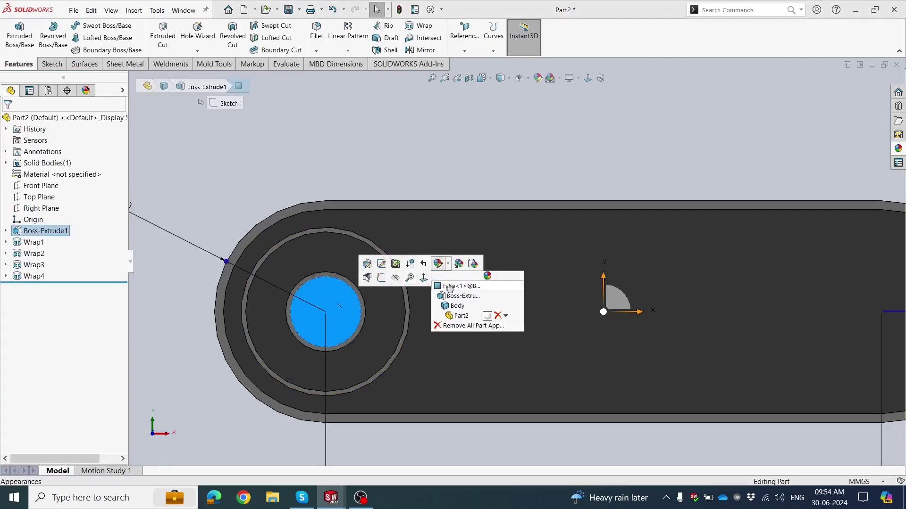
pyautogui.click(454, 295)
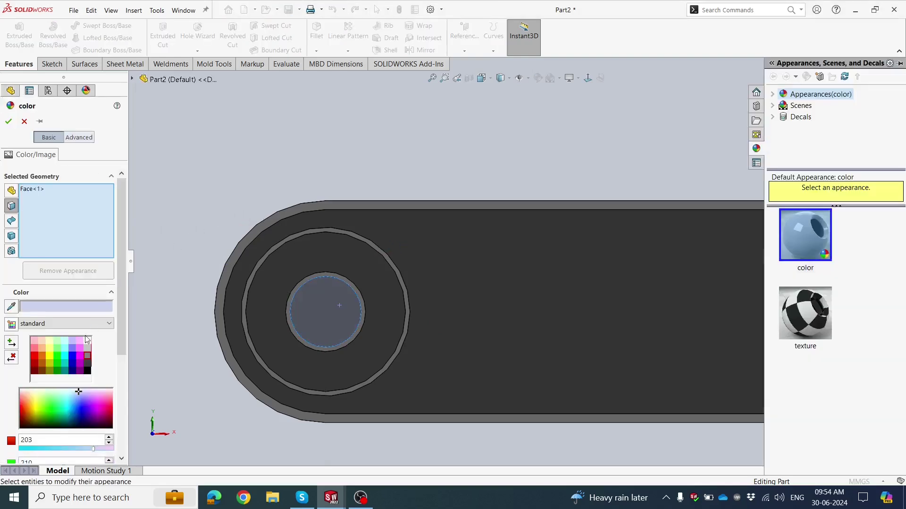
pyautogui.click(87, 357)
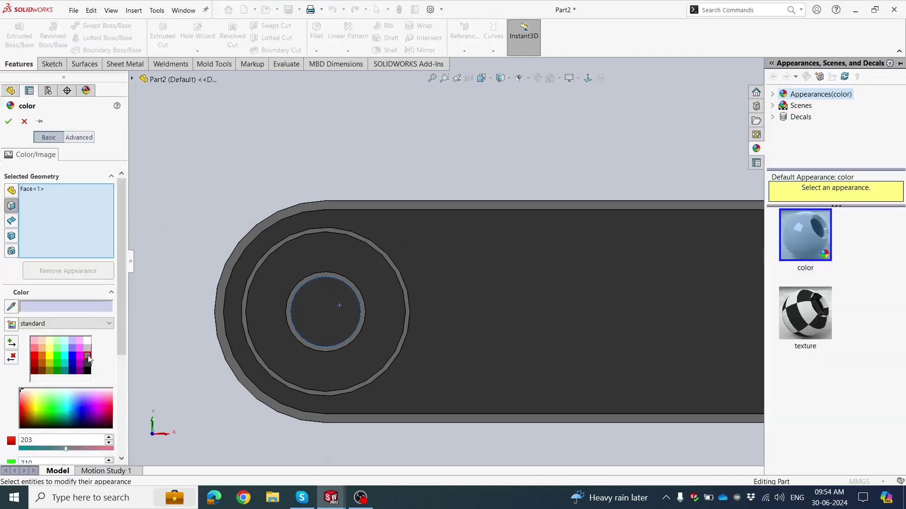
pyautogui.click(9, 121)
pyautogui.scroll(3, 466, 276)
pyautogui.scroll(-2, 434, 200)
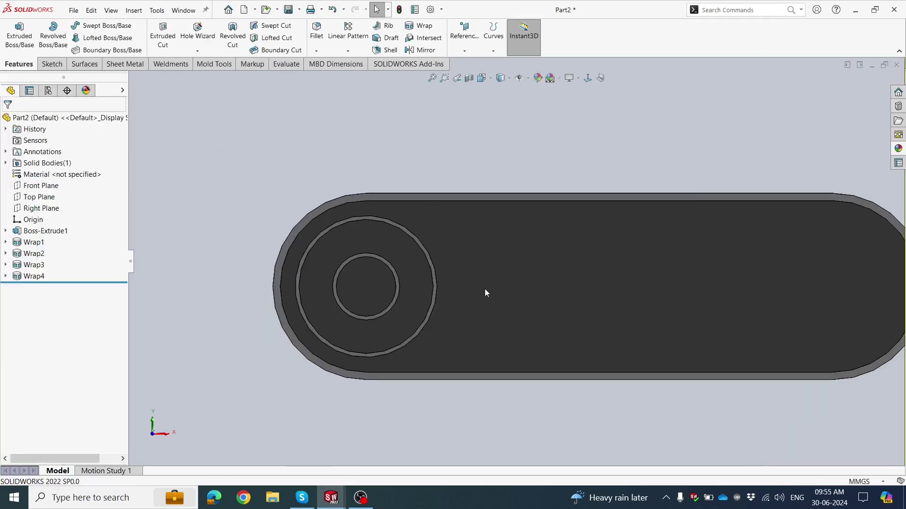
pyautogui.scroll(-2, 485, 292)
pyautogui.click(350, 266)
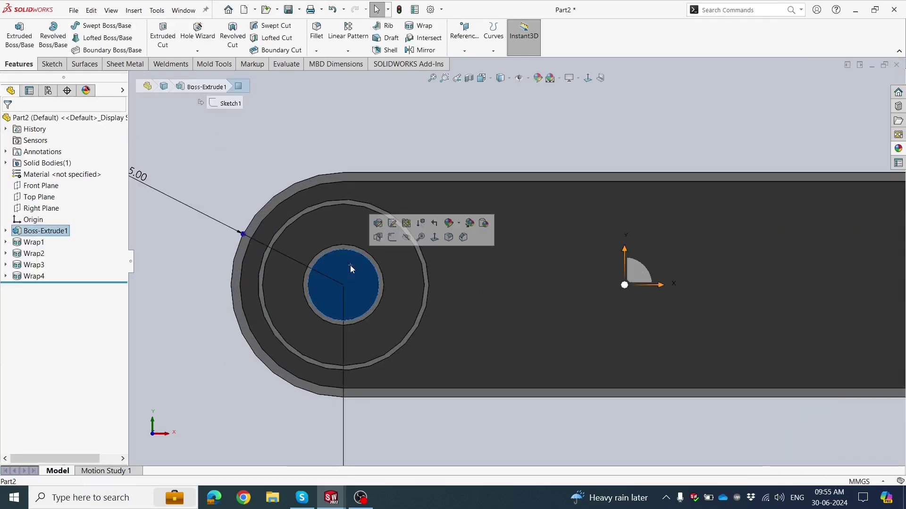
pyautogui.click(393, 238)
pyautogui.scroll(-4, 384, 251)
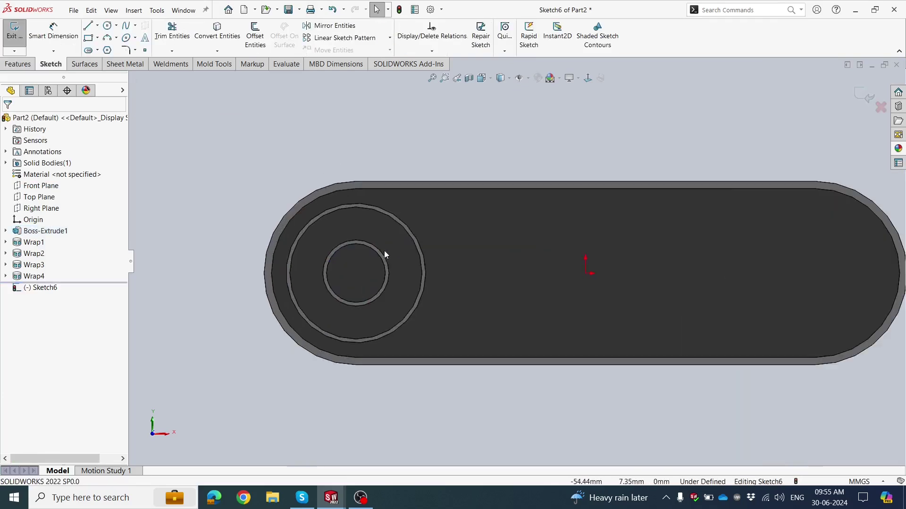
pyautogui.scroll(3, 393, 274)
pyautogui.scroll(1, 616, 268)
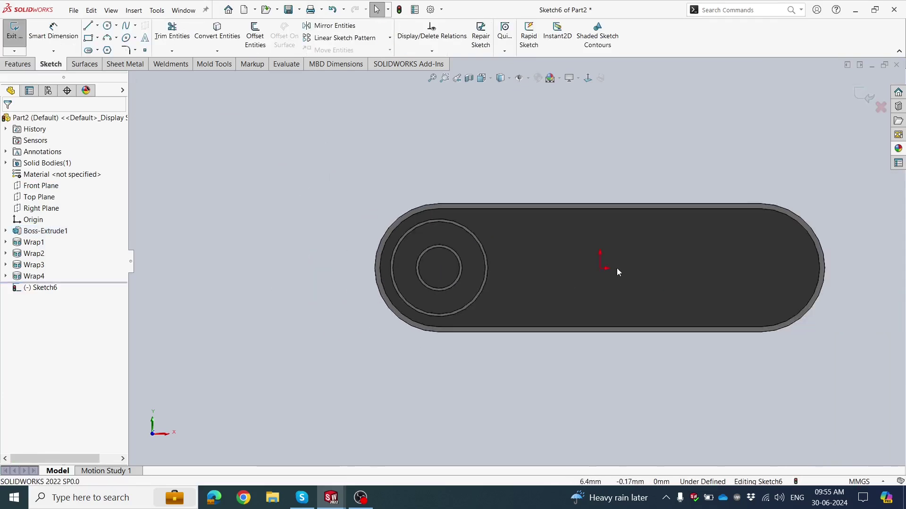
pyautogui.scroll(-1, 501, 243)
pyautogui.click(865, 98)
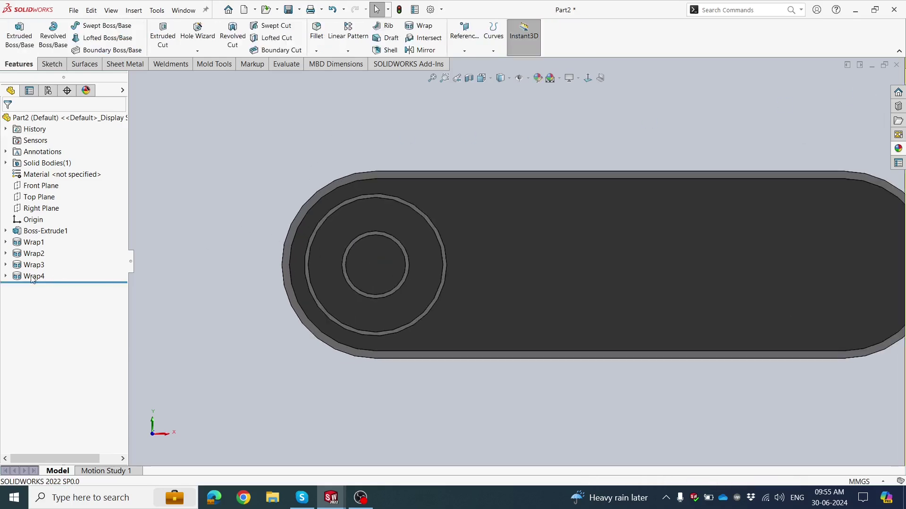
# Step: Open the 18 mm two-circle sketch under the latest wrap feature for editing
pyautogui.click(6, 277)
pyautogui.click(33, 287)
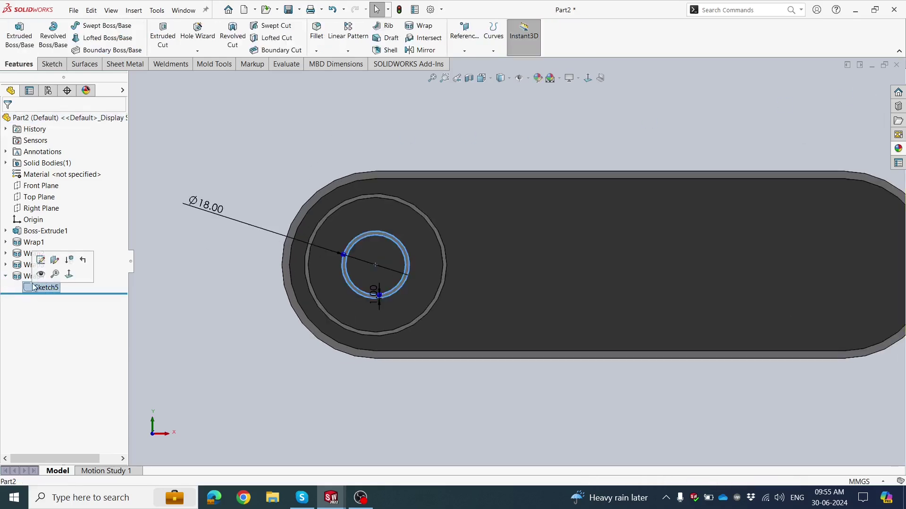
pyautogui.click(51, 262)
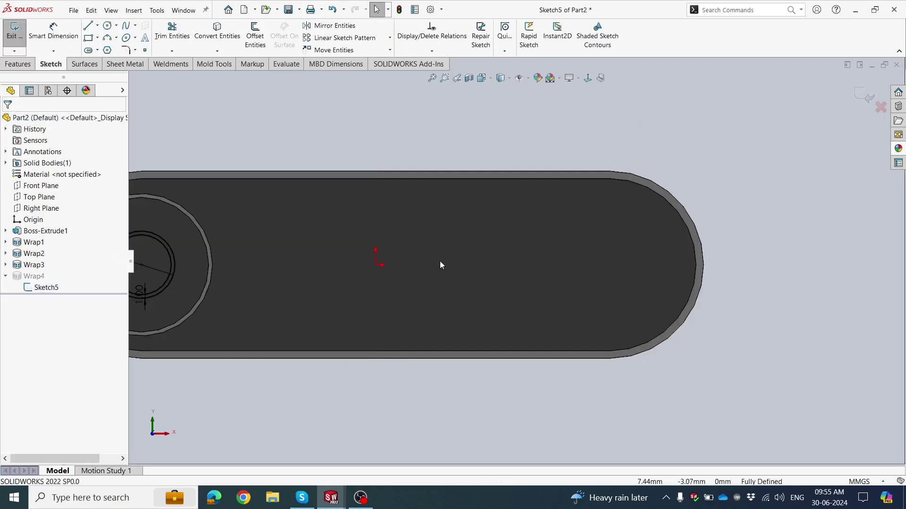
# Step: Sketch a horizontal centerpoint straight slot about 10.7 mm between centres and 2.6 mm wide, centred on the inner circle's right quadrant point
pyautogui.scroll(2, 440, 262)
pyautogui.scroll(-5, 270, 249)
pyautogui.scroll(1, 429, 272)
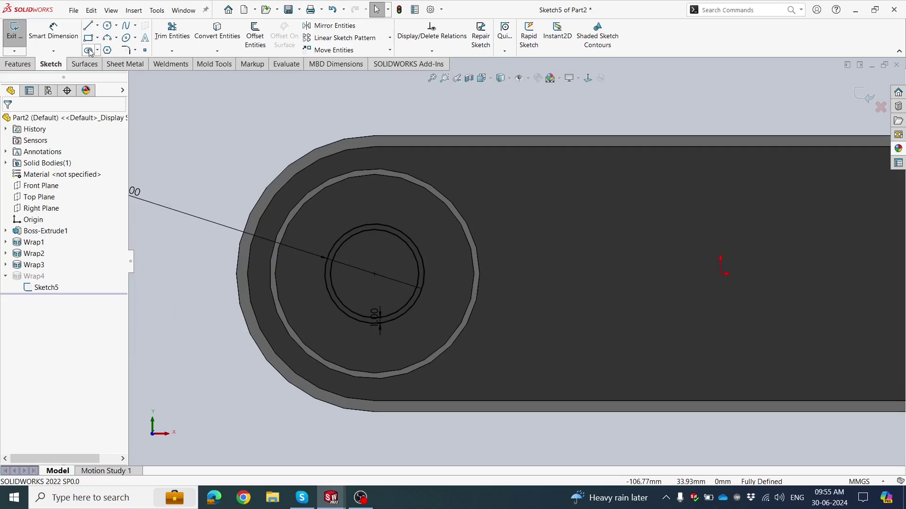
pyautogui.click(420, 275)
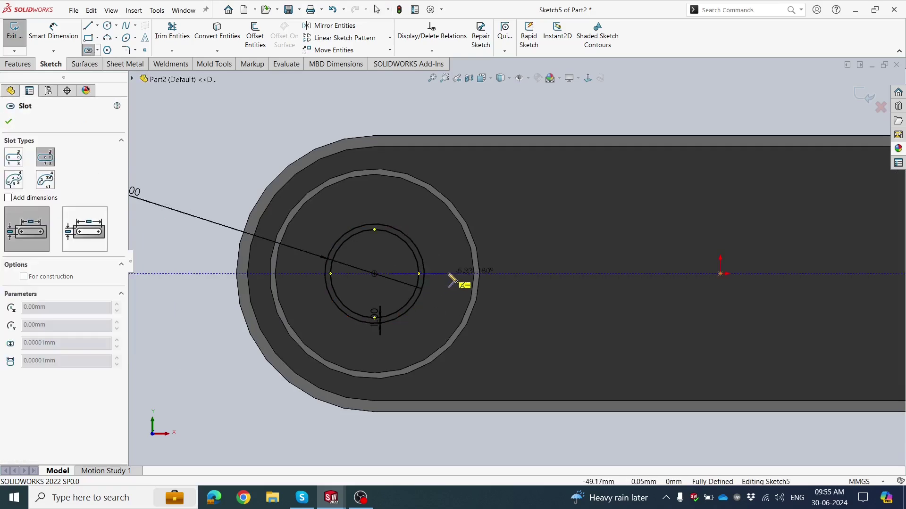
pyautogui.click(449, 274)
pyautogui.click(450, 281)
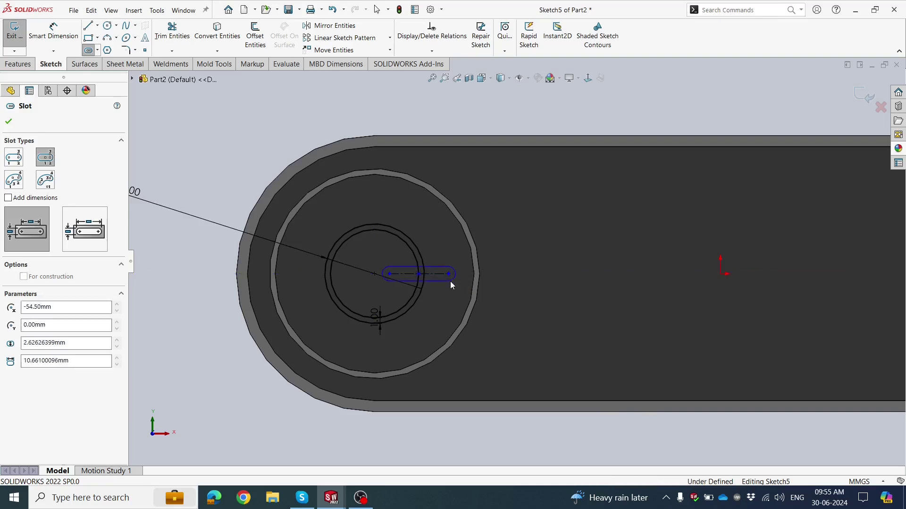
pyautogui.click(13, 122)
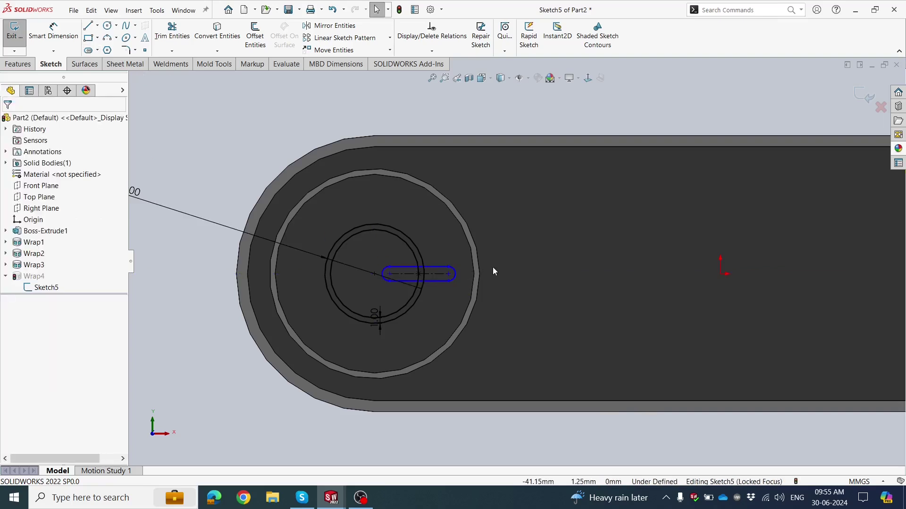
# Step: Dimension the slot's width as 2 mm
pyautogui.scroll(-1, 493, 267)
pyautogui.click(54, 38)
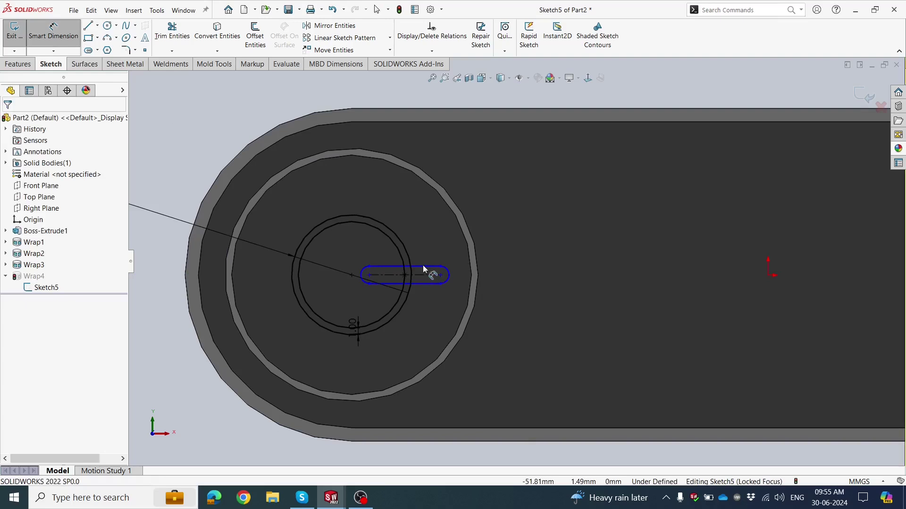
pyautogui.click(422, 266)
pyautogui.click(421, 283)
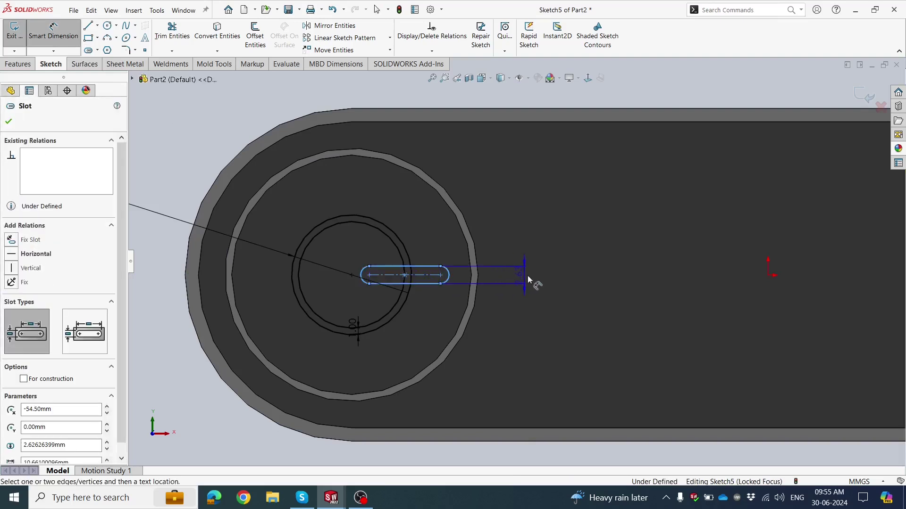
pyautogui.click(527, 275)
pyautogui.write('2.62626399mm')
pyautogui.press('Return')
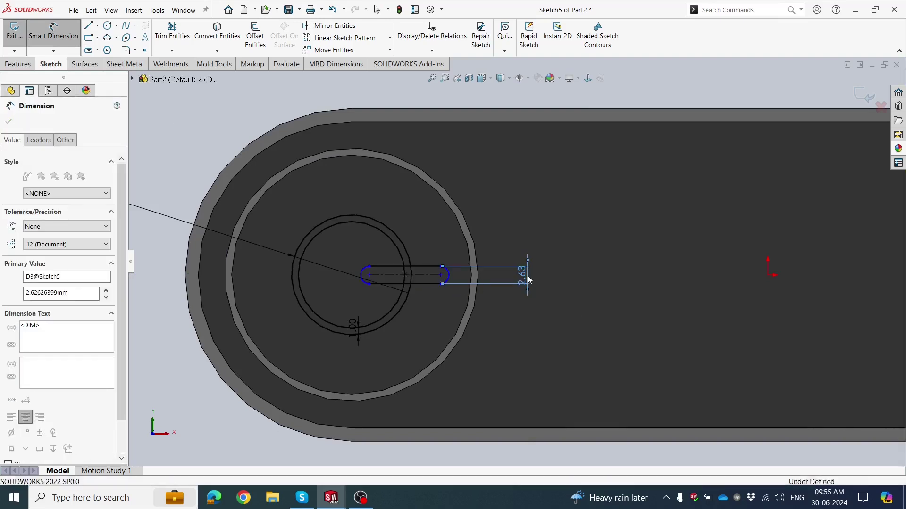
pyautogui.click(206, 132)
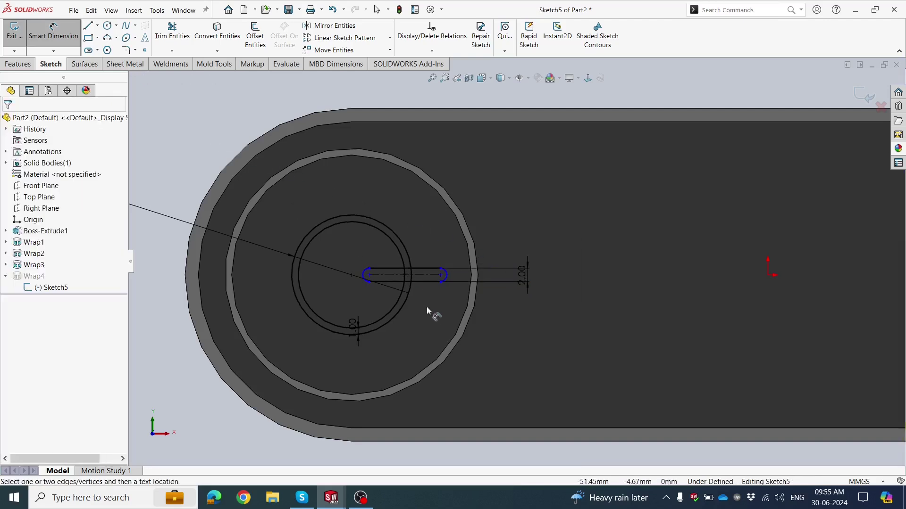
# Step: Dimension the slot's centre-to-centre length as 10 mm and leave the dimension command
pyautogui.scroll(-1, 426, 307)
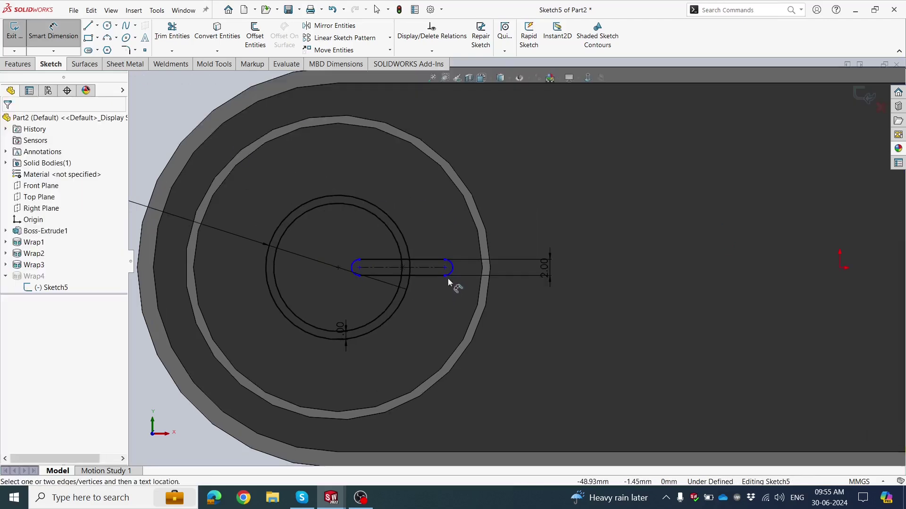
pyautogui.click(410, 267)
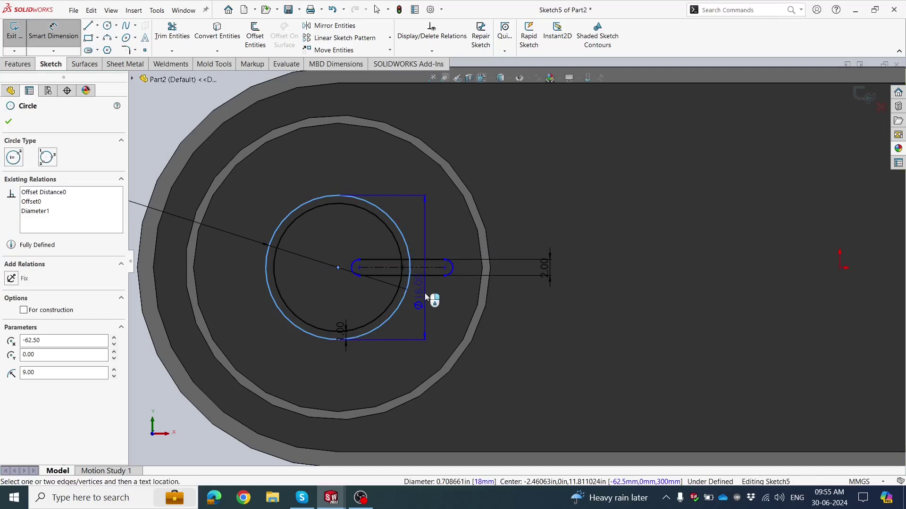
pyautogui.press('Escape')
pyautogui.click(421, 267)
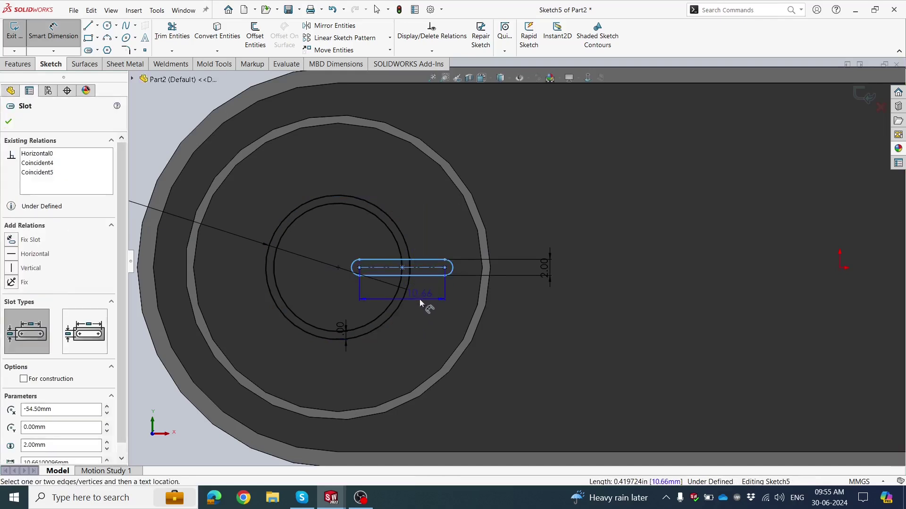
pyautogui.click(415, 300)
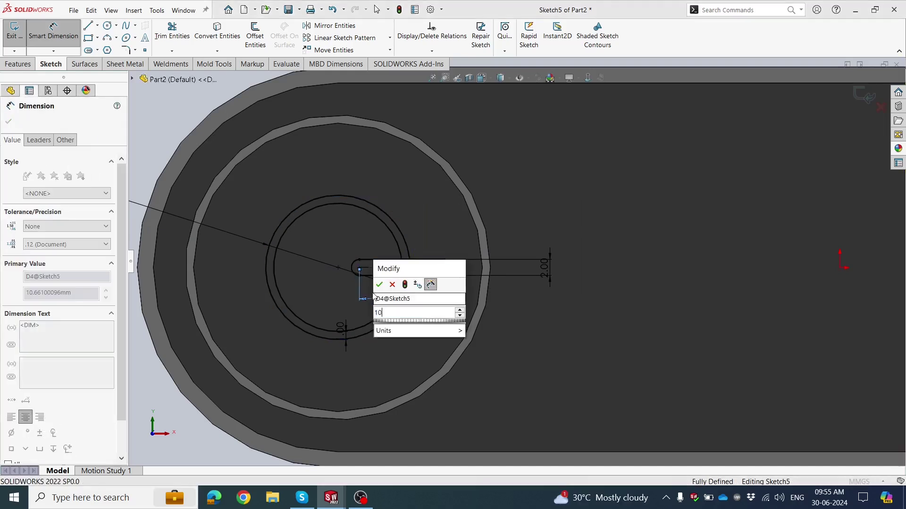
pyautogui.write('10')
pyautogui.press('Return')
pyautogui.scroll(1, 349, 224)
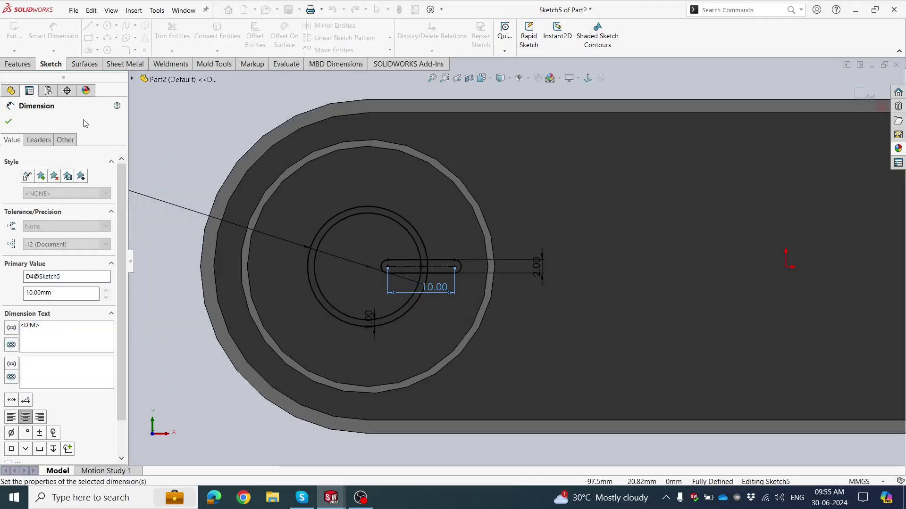
pyautogui.click(8, 121)
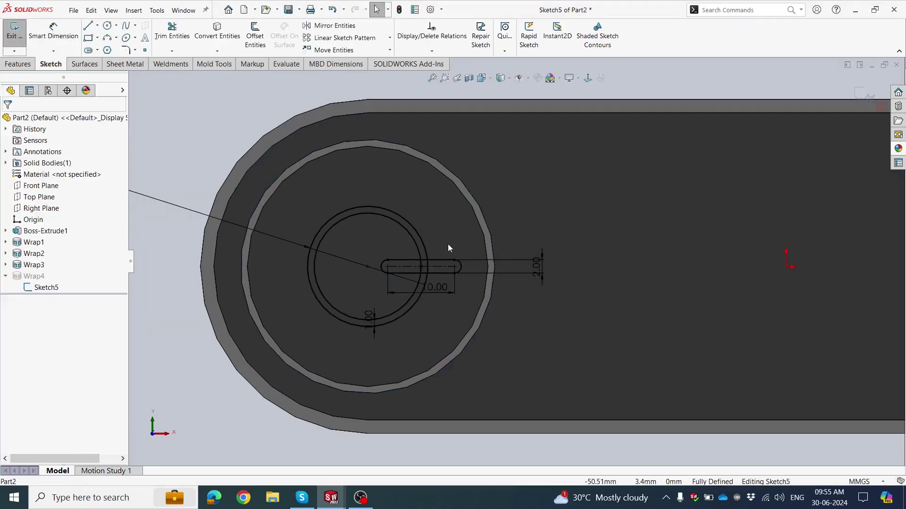
# Step: Sketch two 3-point arcs of about 0.5 mm radius bridging the two circles, one above and one below the slot
pyautogui.scroll(-2, 449, 248)
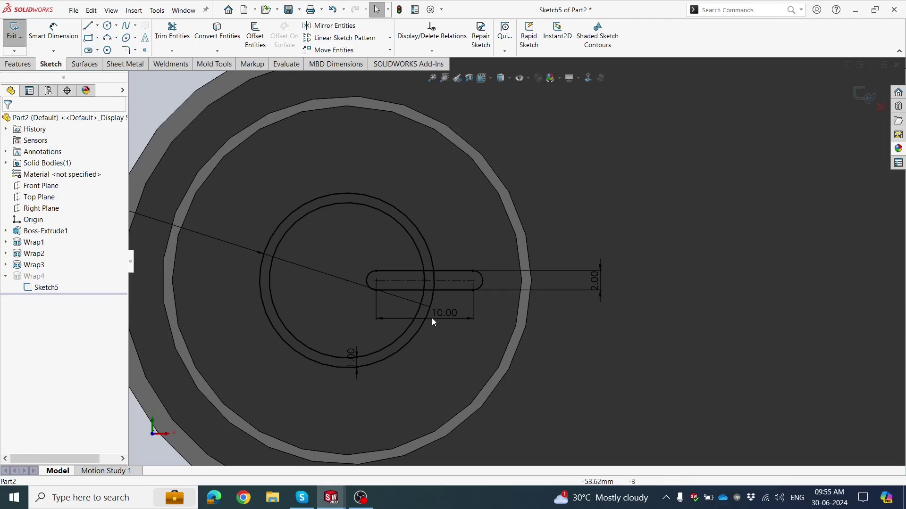
pyautogui.scroll(1, 419, 288)
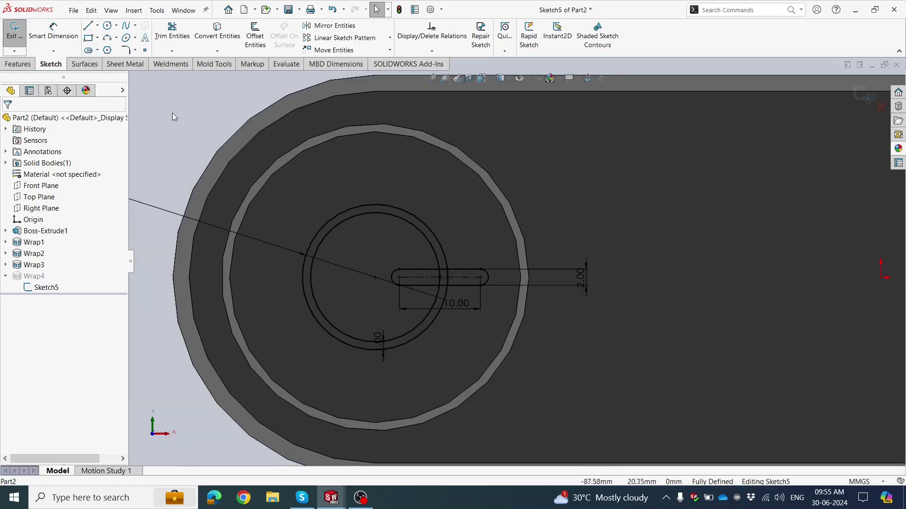
pyautogui.click(116, 38)
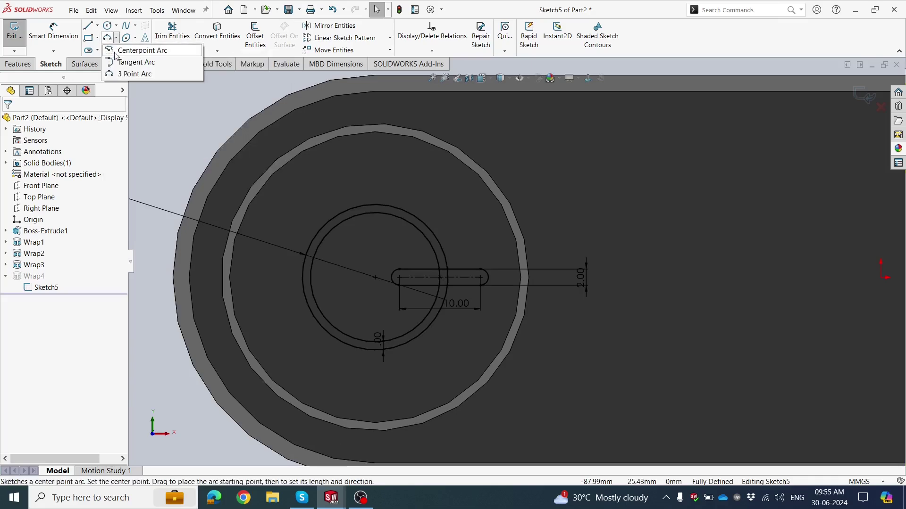
pyautogui.click(134, 74)
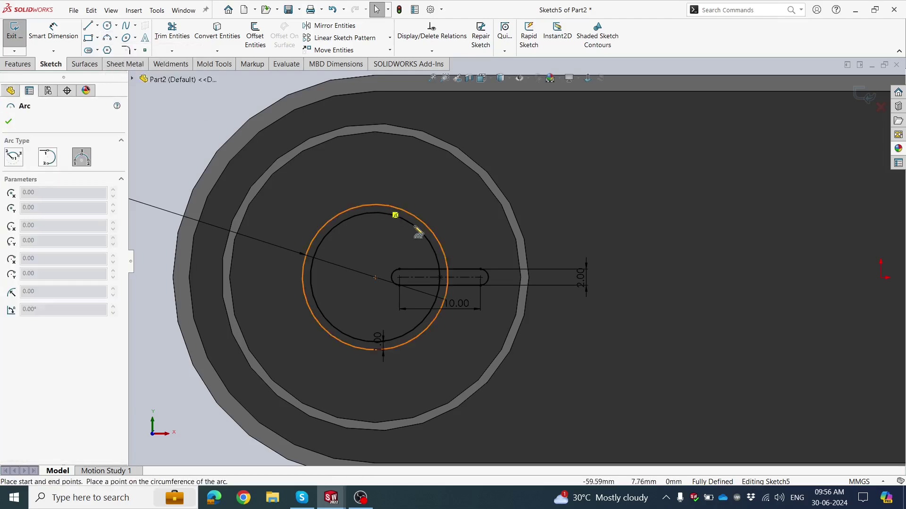
pyautogui.click(434, 244)
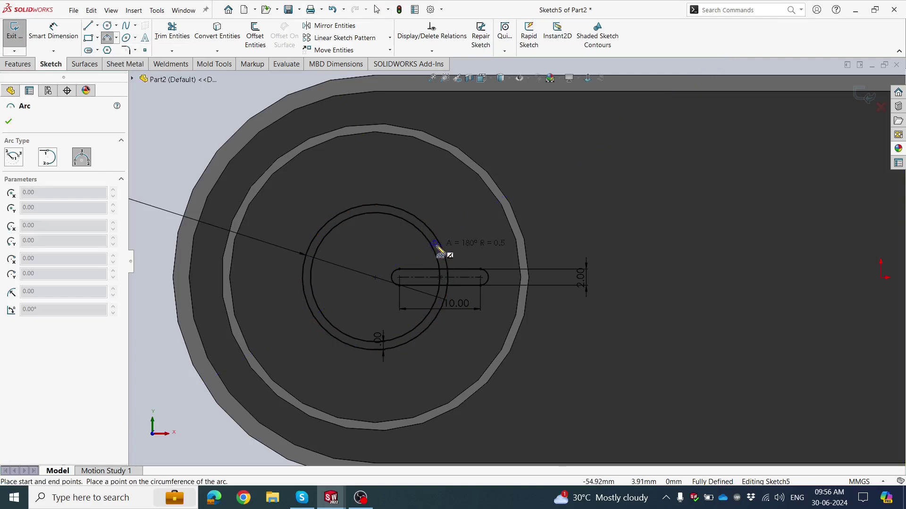
pyautogui.click(437, 247)
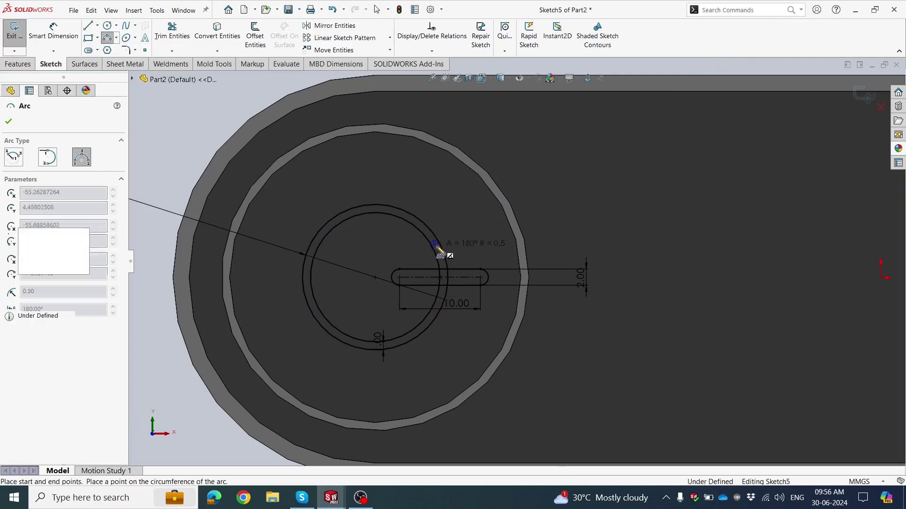
pyautogui.click(430, 319)
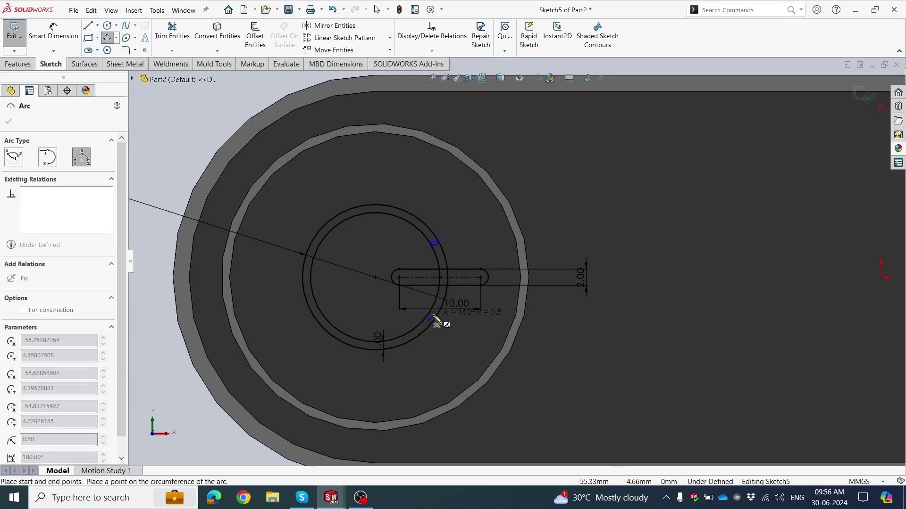
pyautogui.click(10, 123)
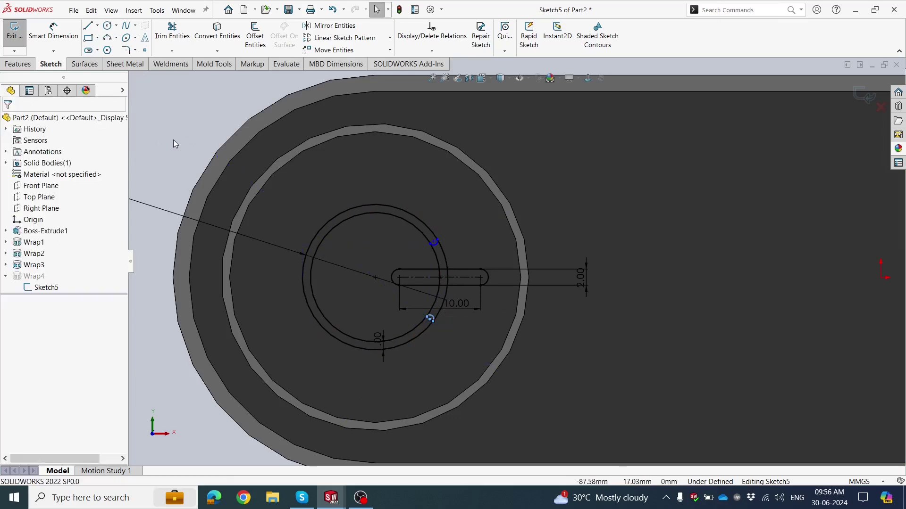
# Step: Move the upper and lower bridging arcs along the ring closer to the slot
pyautogui.scroll(-2, 454, 292)
pyautogui.scroll(-2, 446, 232)
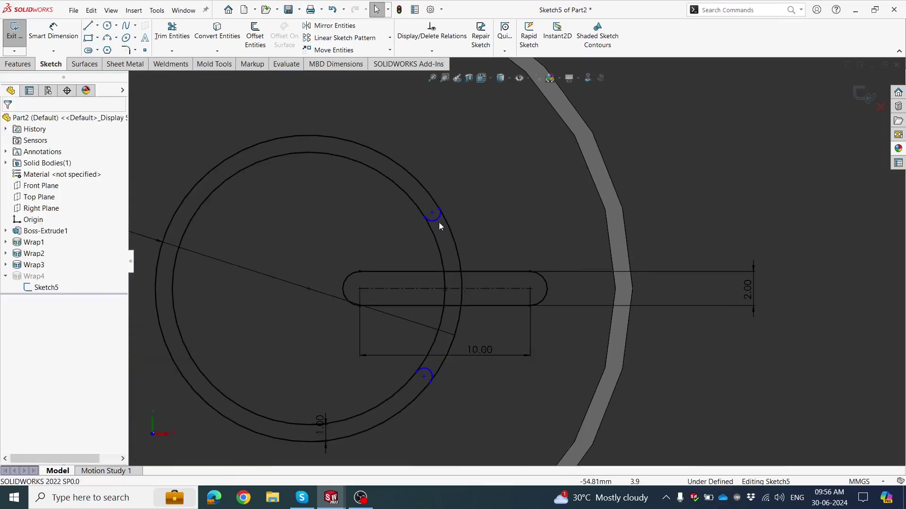
pyautogui.moveTo(433, 212); pyautogui.dragTo(442, 233)
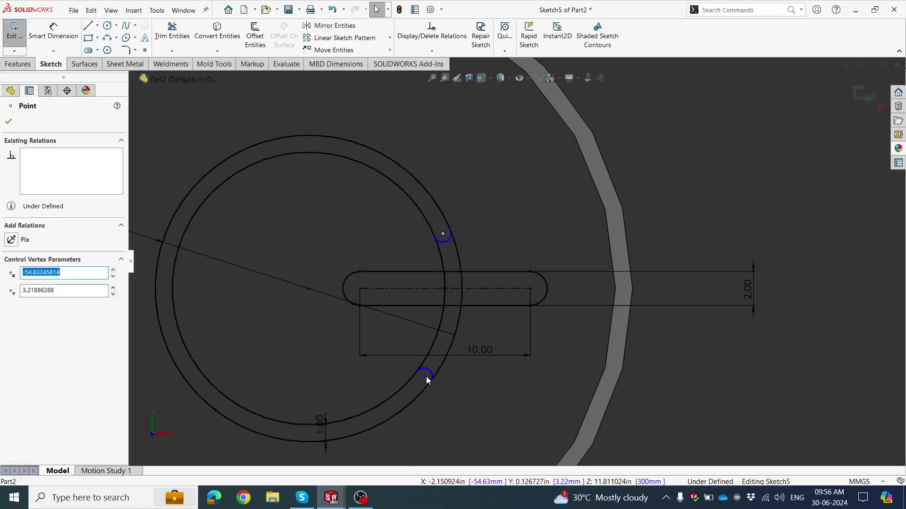
pyautogui.moveTo(423, 382); pyautogui.dragTo(441, 353)
pyautogui.scroll(4, 383, 325)
pyautogui.click(197, 263)
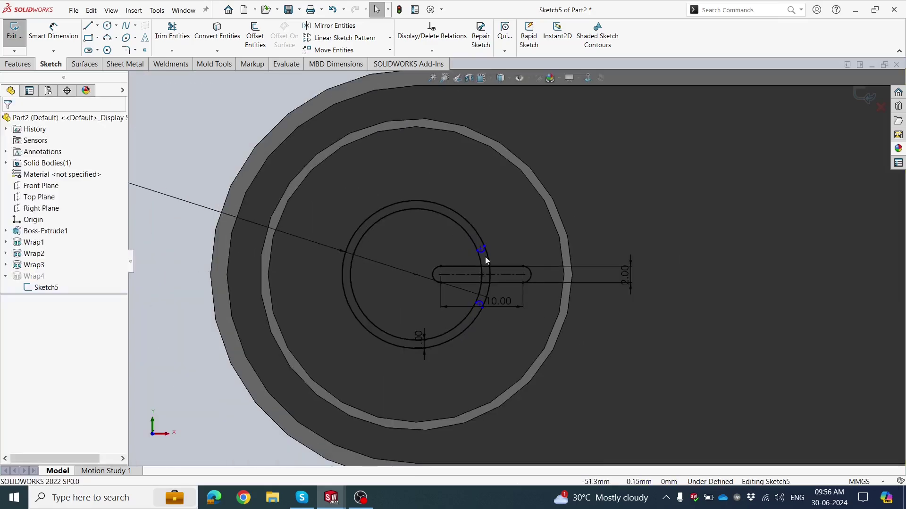
# Step: Dimension the upper arc's centre 3.2 mm from the slot's centreline
pyautogui.scroll(-2, 459, 242)
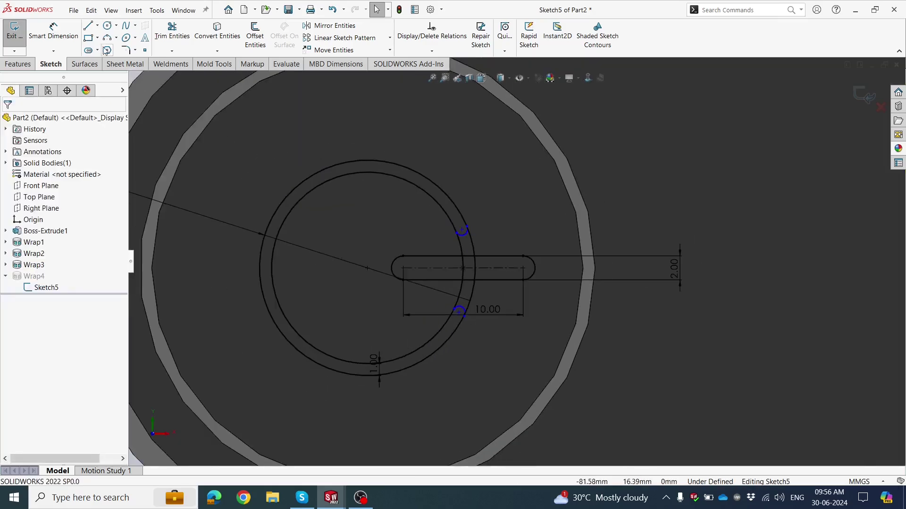
pyautogui.click(56, 30)
pyautogui.scroll(-2, 452, 258)
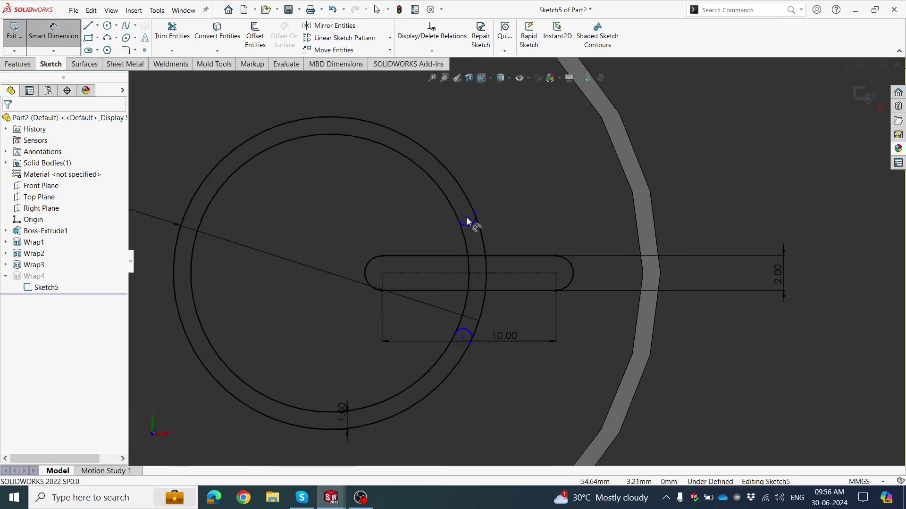
pyautogui.click(466, 216)
pyautogui.click(474, 275)
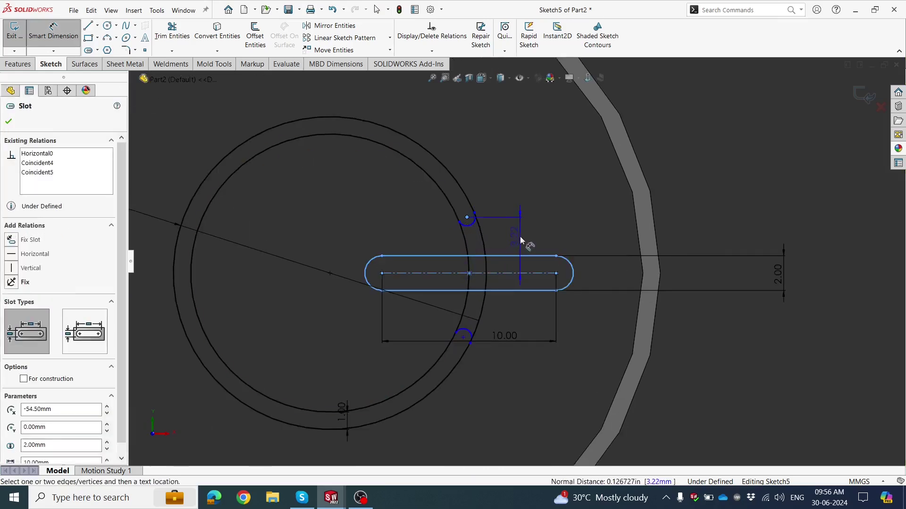
pyautogui.click(520, 236)
pyautogui.press('BackSpace')
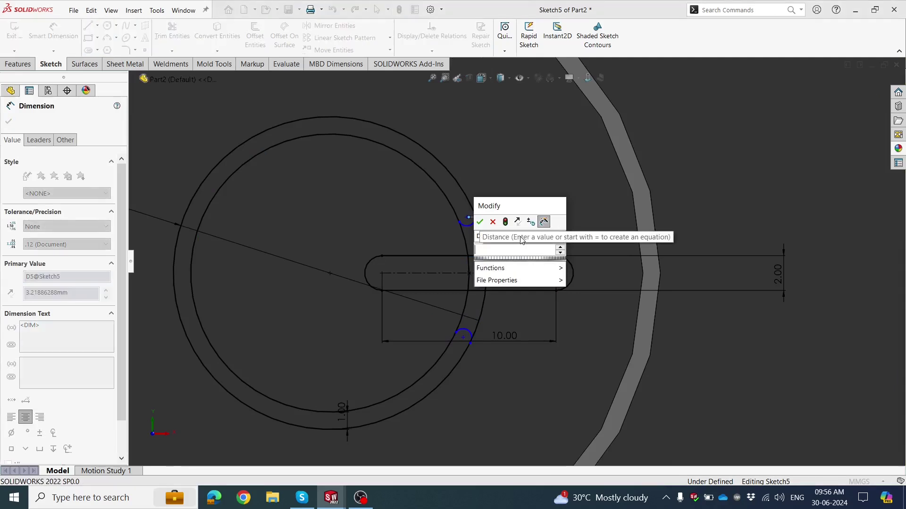
pyautogui.press('BackSpace')
pyautogui.write('3.2')
pyautogui.press('Return')
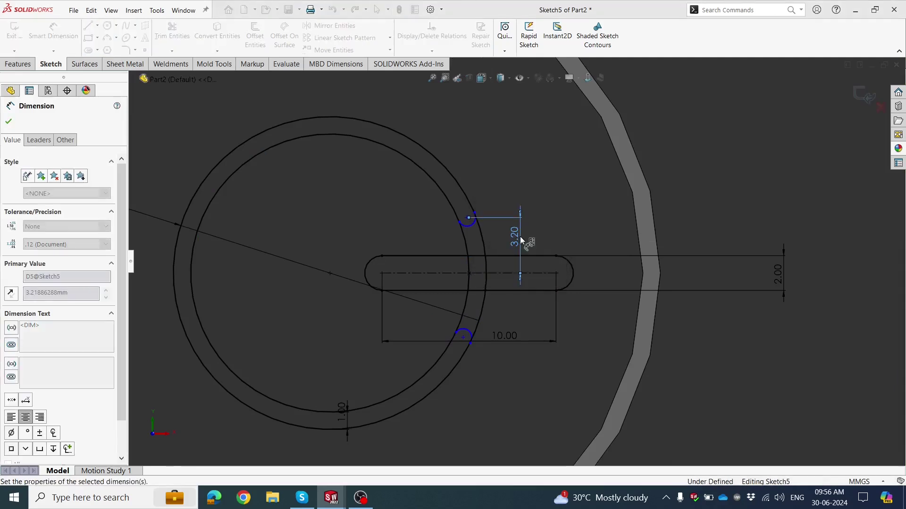
# Step: Dimension the lower arc's centre 3.2 mm from the slot's centreline
pyautogui.click(475, 279)
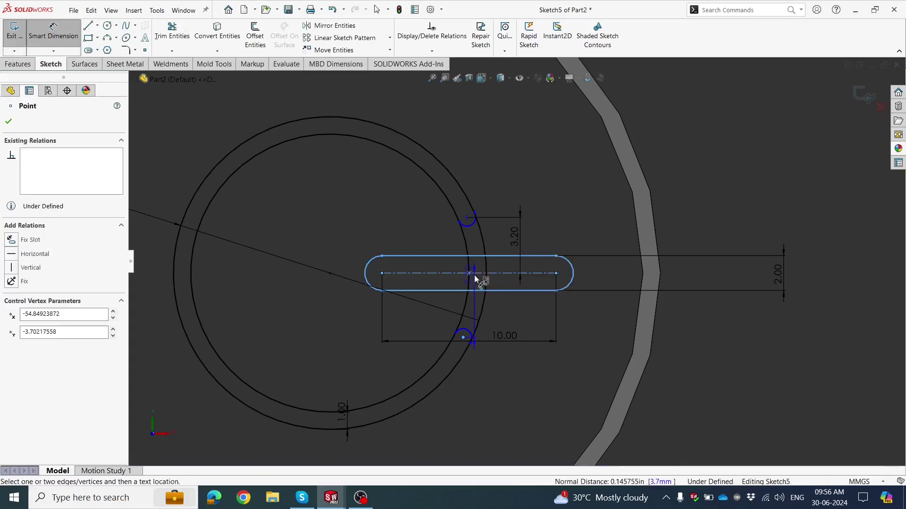
pyautogui.click(584, 298)
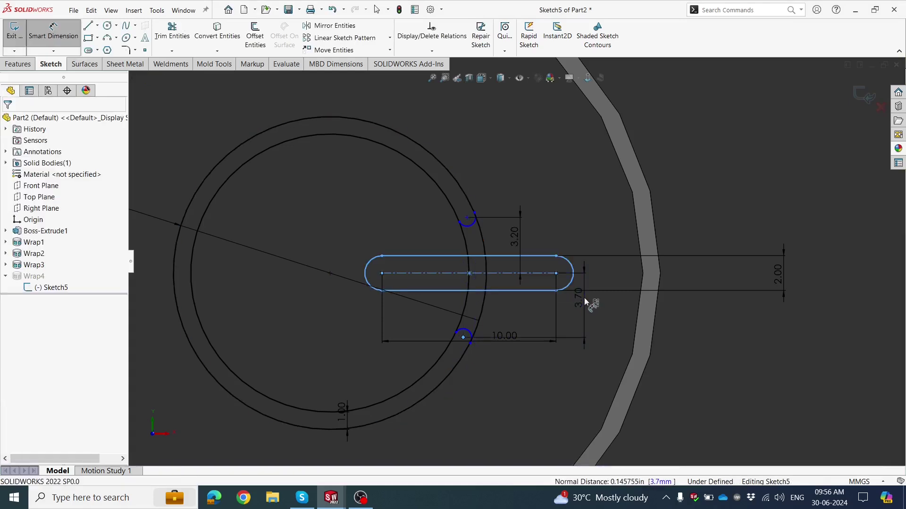
pyautogui.click(584, 298)
pyautogui.write('3.2')
pyautogui.press('Return')
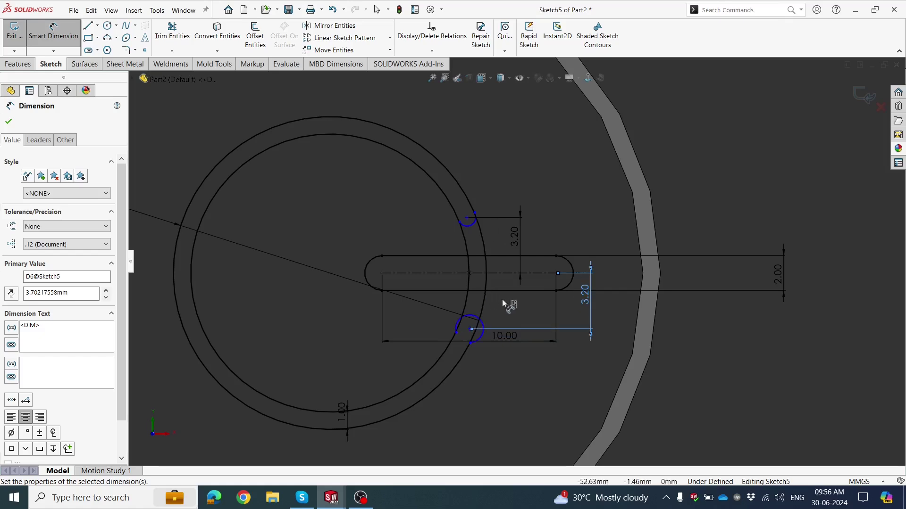
# Step: Adjust the lower bridging arc's outer end and centre point so the arc fits the ring's width more closely
pyautogui.press('Escape')
pyautogui.scroll(-3, 479, 335)
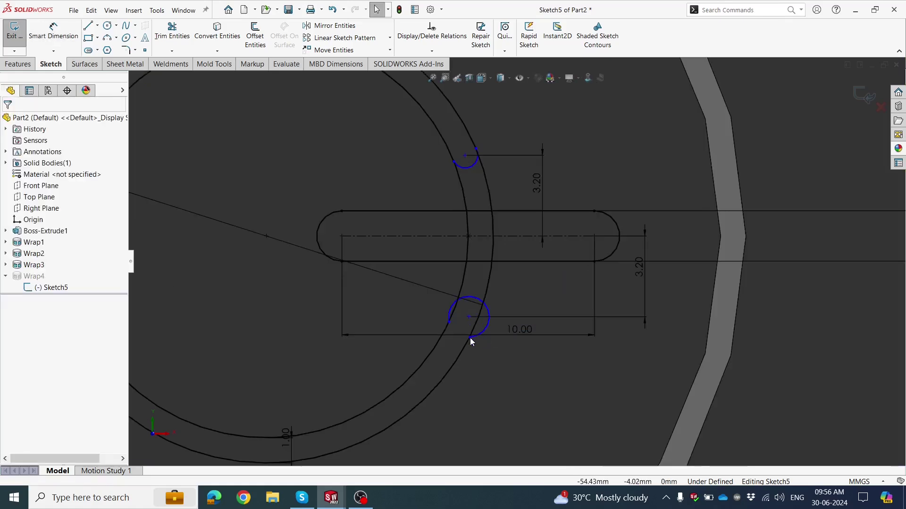
pyautogui.moveTo(470, 338)
pyautogui.mouseDown()
pyautogui.moveTo(477, 326)
pyautogui.moveTo(471, 333)
pyautogui.moveTo(462, 323)
pyautogui.mouseUp()
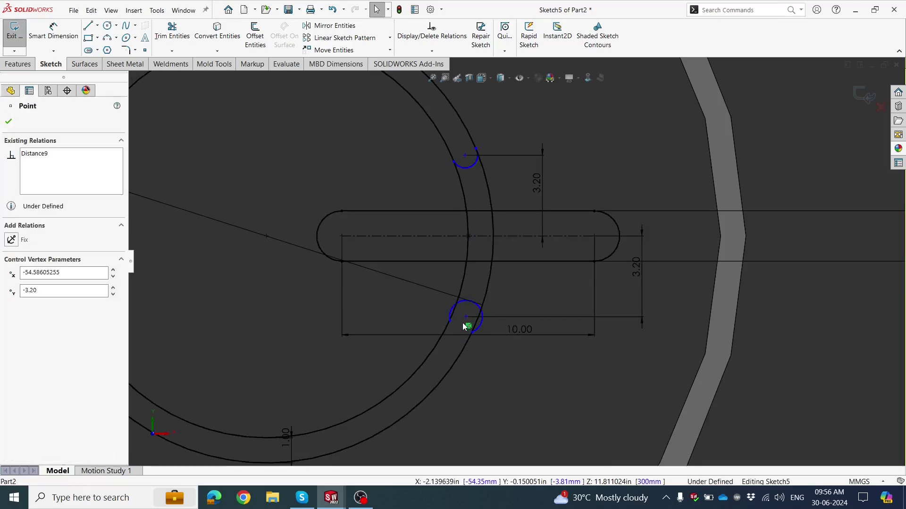
pyautogui.click(438, 307)
# Step: Draw a construction centerline about 1 mm long between the two endpoints of the lower bridging arc
pyautogui.click(98, 27)
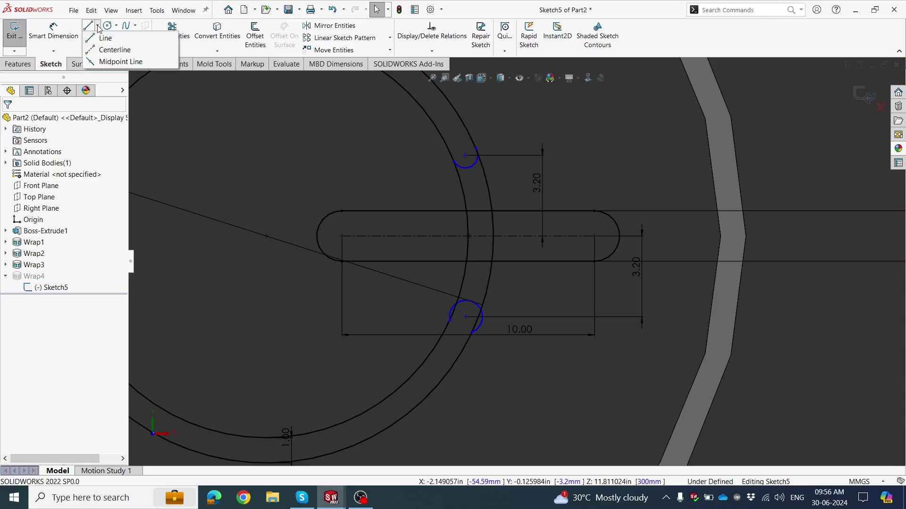
pyautogui.click(113, 46)
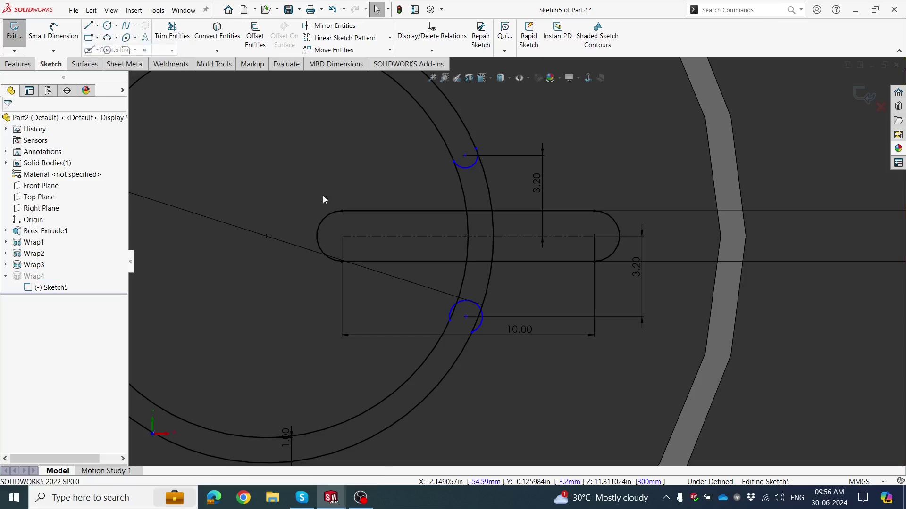
pyautogui.click(449, 321)
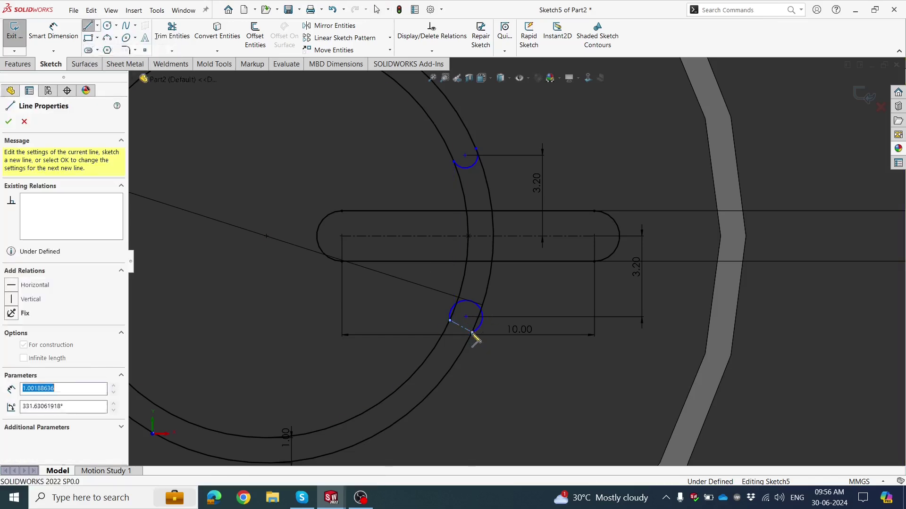
pyautogui.click(472, 333)
pyautogui.press('Escape')
# Step: Add a midpoint relation between the lower arc's centre point and the centerline joining its endpoints
pyautogui.scroll(-2, 470, 325)
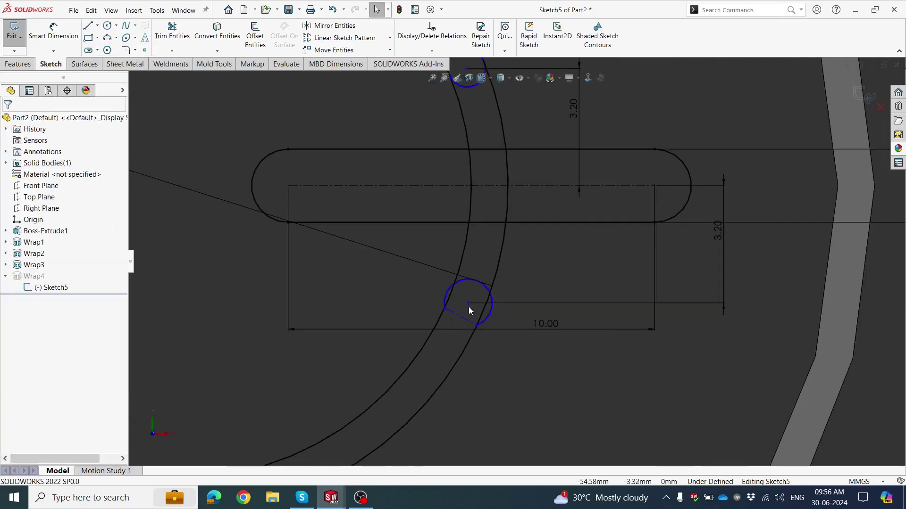
pyautogui.click(468, 304)
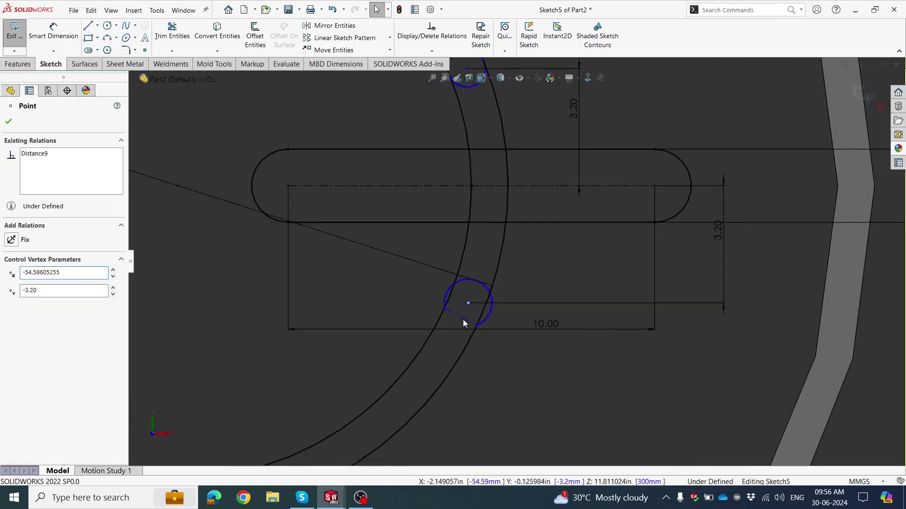
pyautogui.keyDown('ctrl'); pyautogui.click(464, 320); pyautogui.keyUp('ctrl')
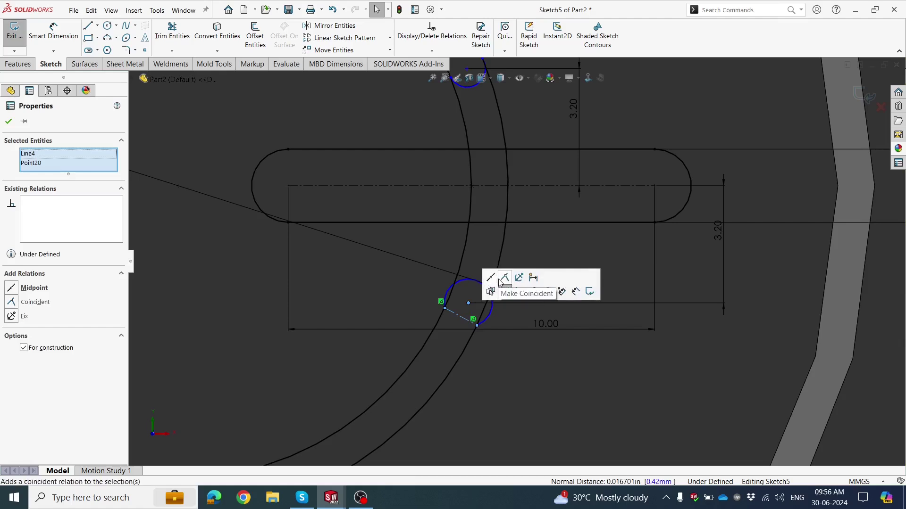
pyautogui.click(489, 292)
pyautogui.scroll(4, 461, 345)
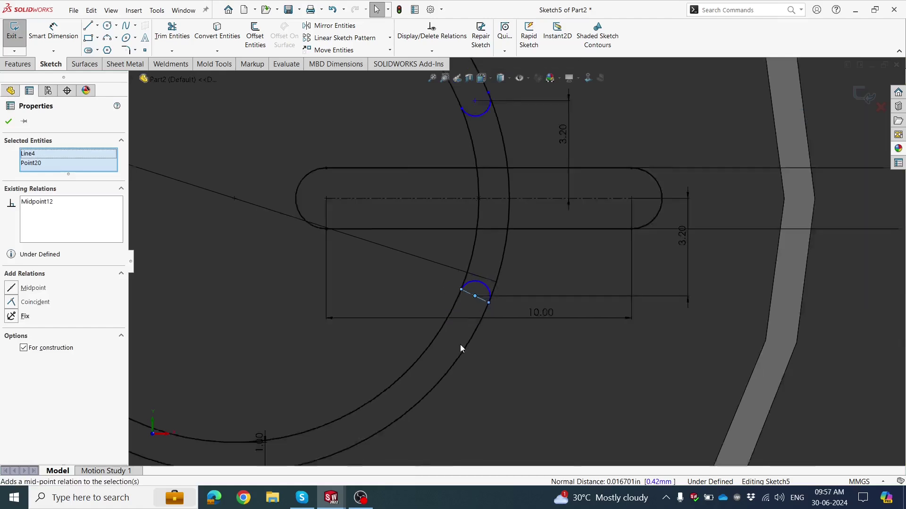
pyautogui.click(467, 342)
# Step: Trim the inner and outer circle segments between the two bridging arcs, including those crossing the slot, using Trim to closest
pyautogui.scroll(2, 571, 248)
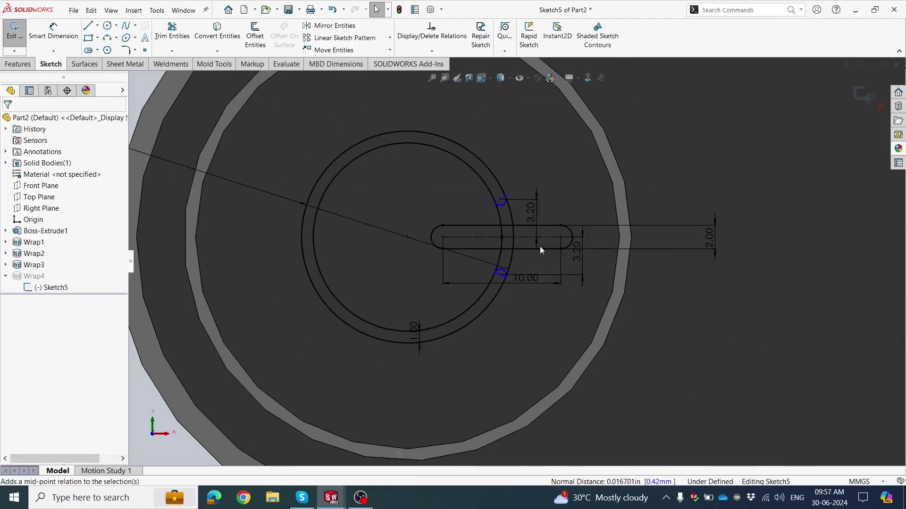
pyautogui.scroll(-1, 528, 213)
pyautogui.scroll(-2, 517, 221)
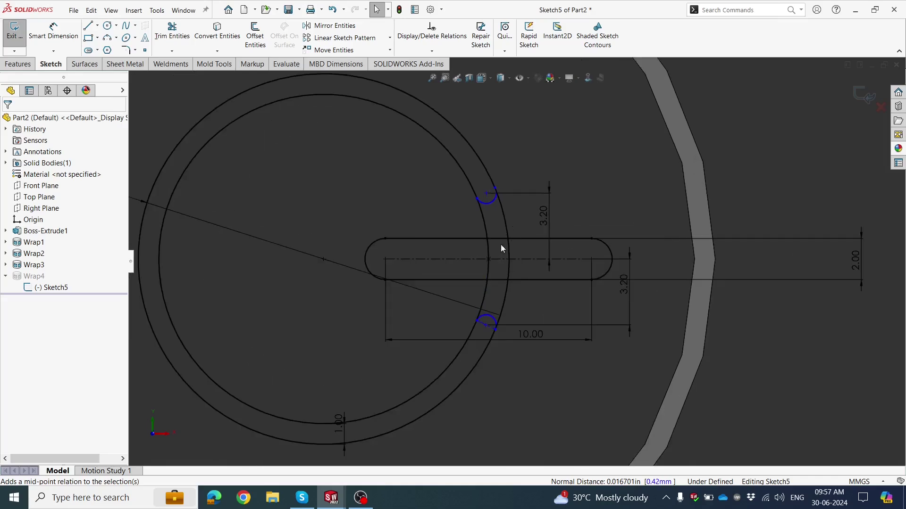
pyautogui.scroll(1, 502, 293)
pyautogui.scroll(-1, 517, 231)
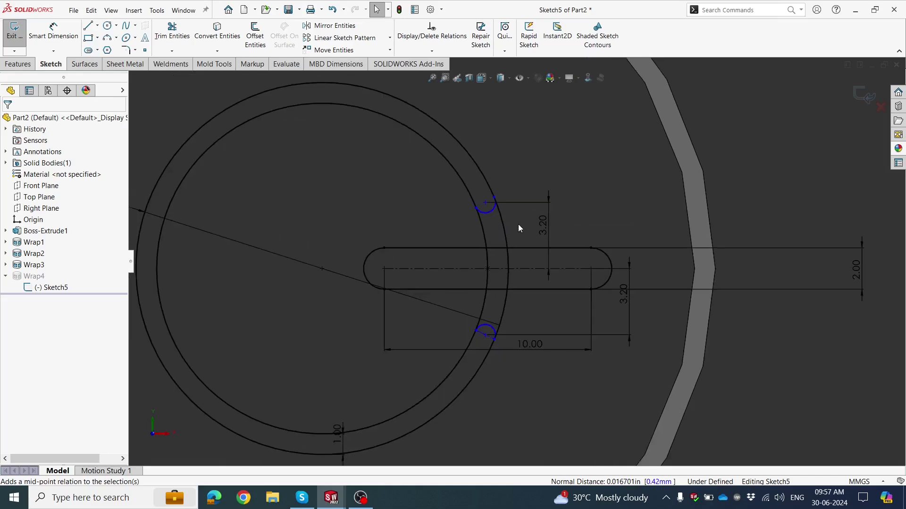
pyautogui.click(191, 48)
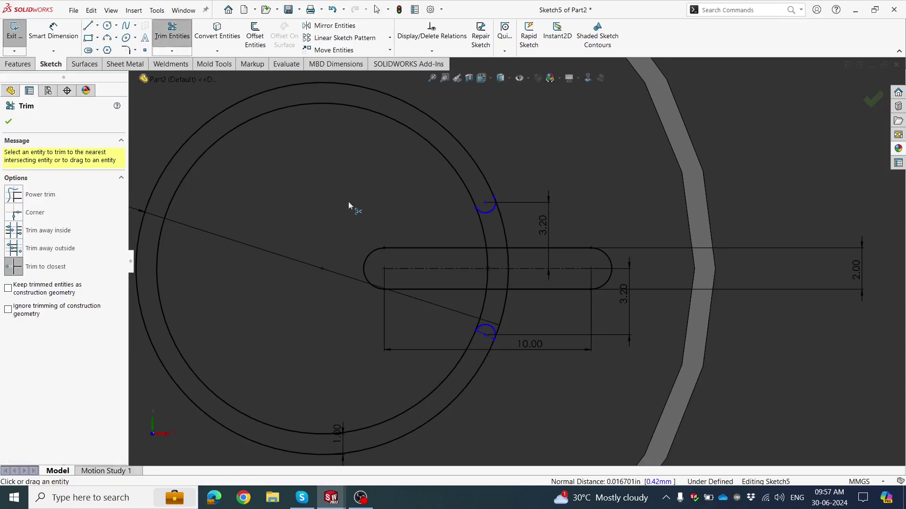
pyautogui.scroll(-2, 476, 231)
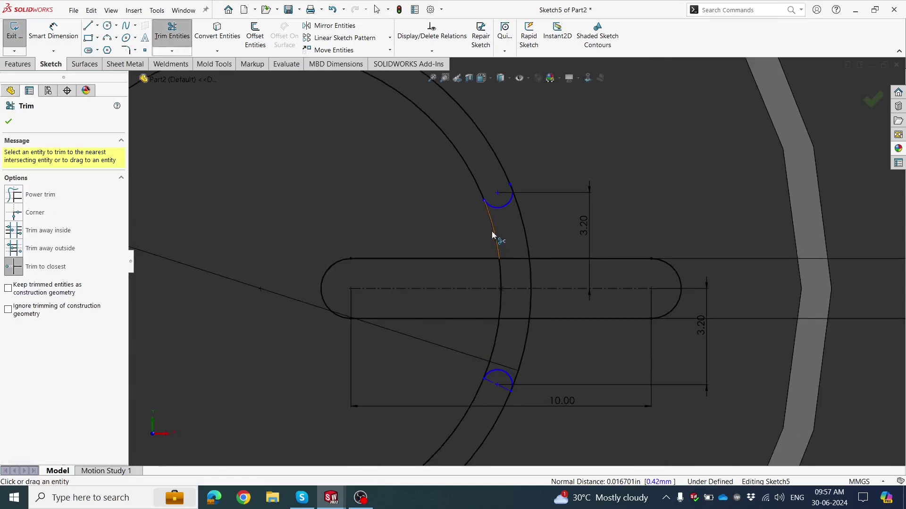
pyautogui.click(492, 235)
pyautogui.click(523, 226)
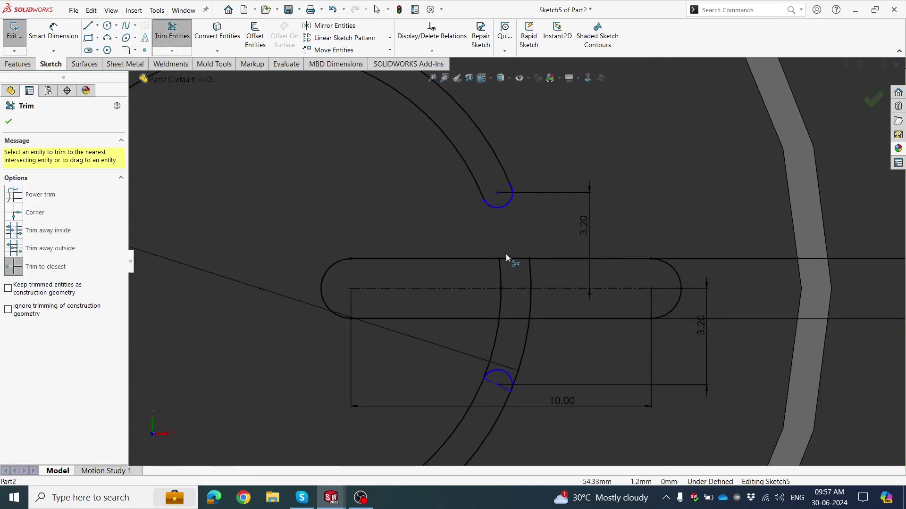
pyautogui.click(530, 275)
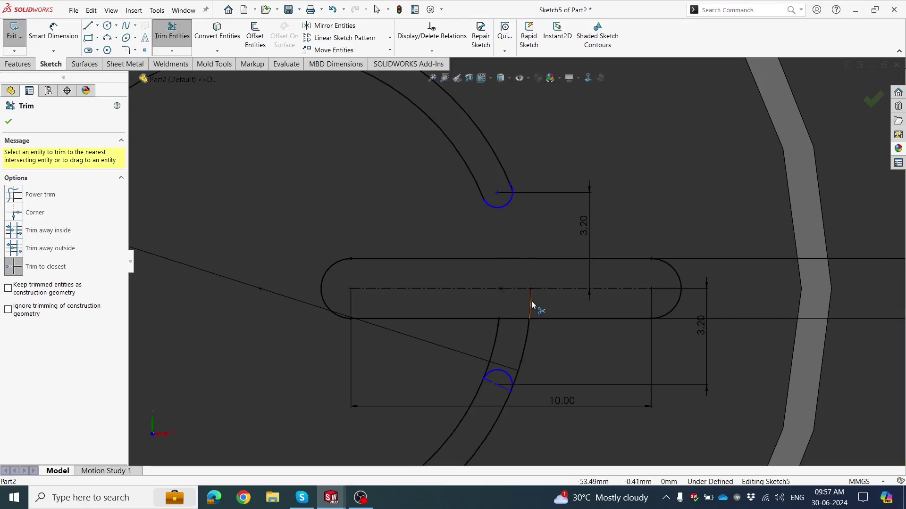
pyautogui.click(526, 346)
pyautogui.click(496, 337)
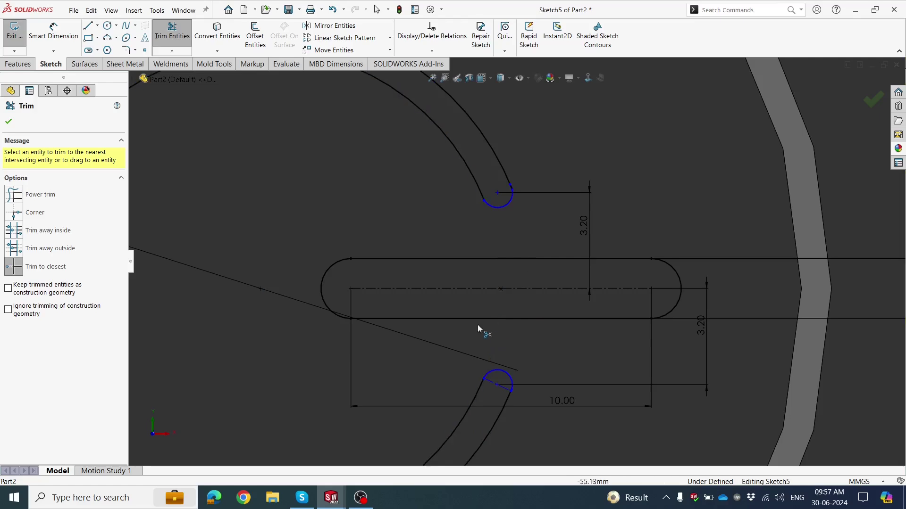
pyautogui.click(8, 122)
# Step: Try to exit the power-symbol sketch and rebuild the wrap feature
pyautogui.scroll(6, 516, 279)
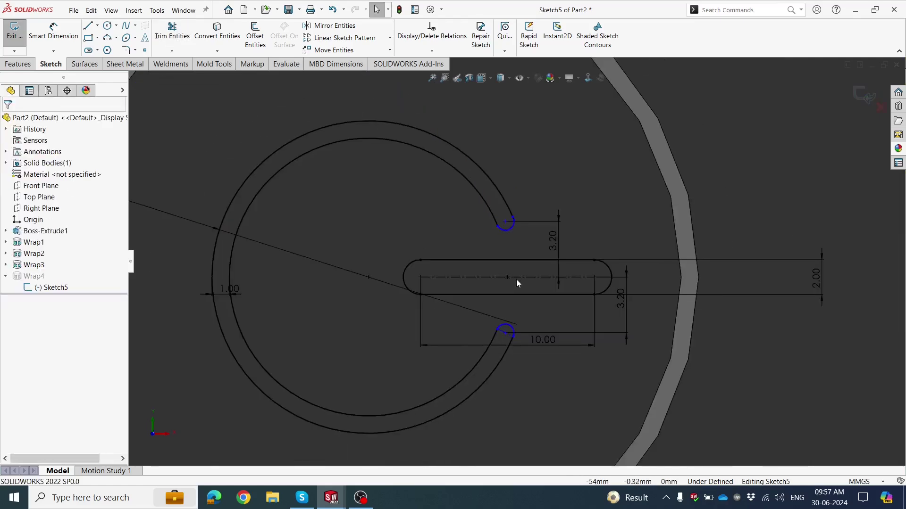
pyautogui.scroll(1, 526, 250)
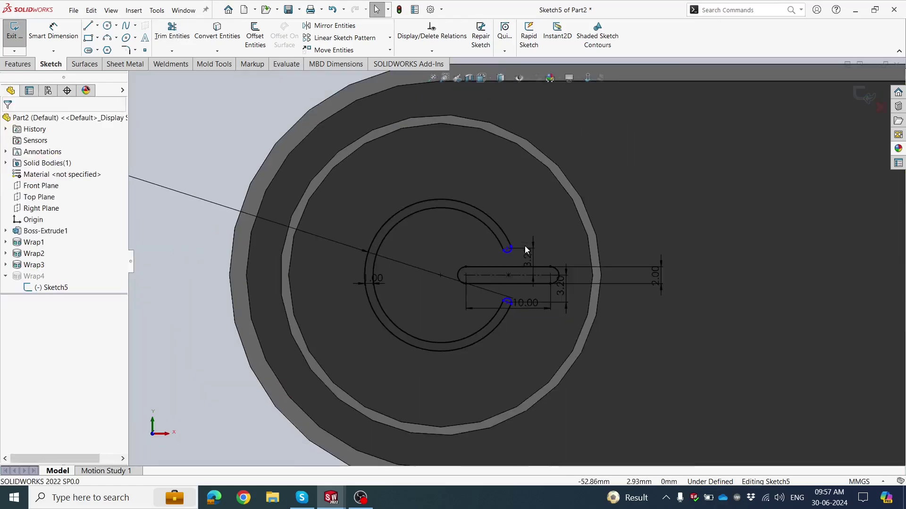
pyautogui.click(861, 97)
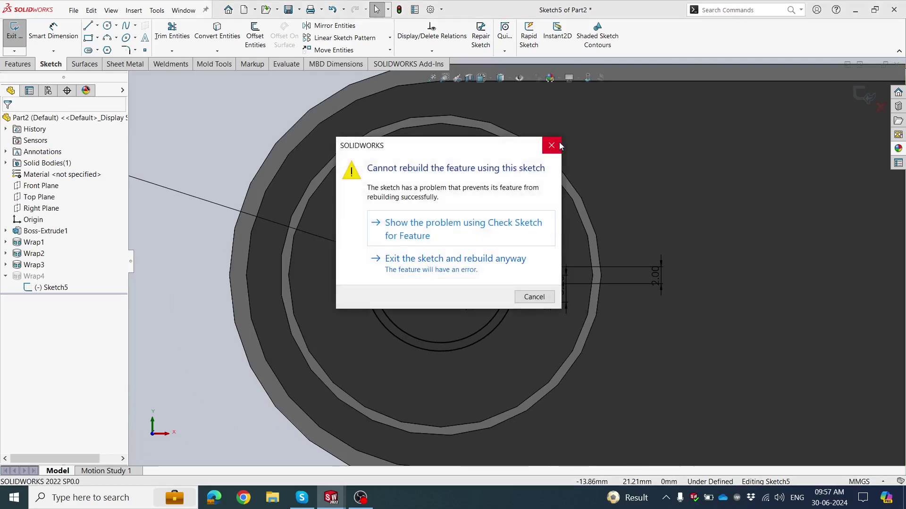
pyautogui.click(551, 146)
# Step: Adjust the lower arc's outer endpoint where it meets the outer ring curve, and exit the sketch to rebuild the wrap
pyautogui.scroll(-1, 522, 268)
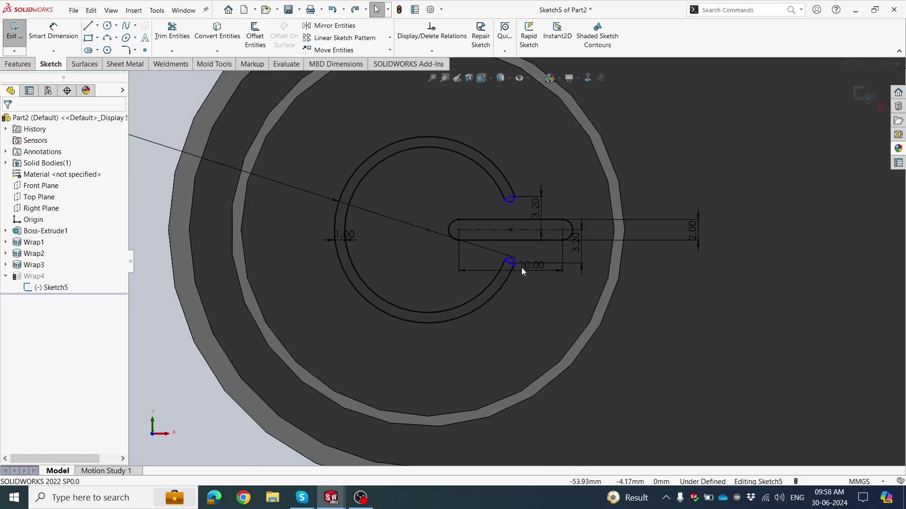
pyautogui.scroll(-8, 521, 268)
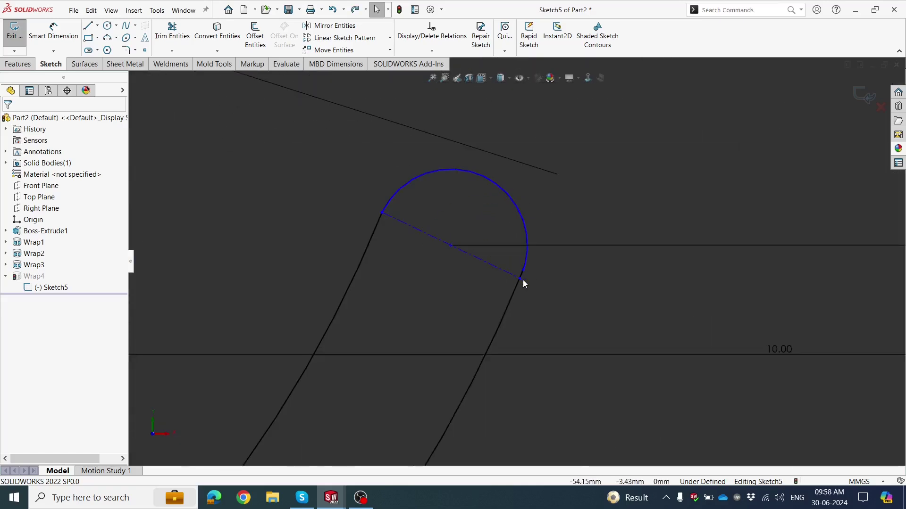
pyautogui.moveTo(520, 279); pyautogui.dragTo(524, 268)
pyautogui.scroll(14, 482, 296)
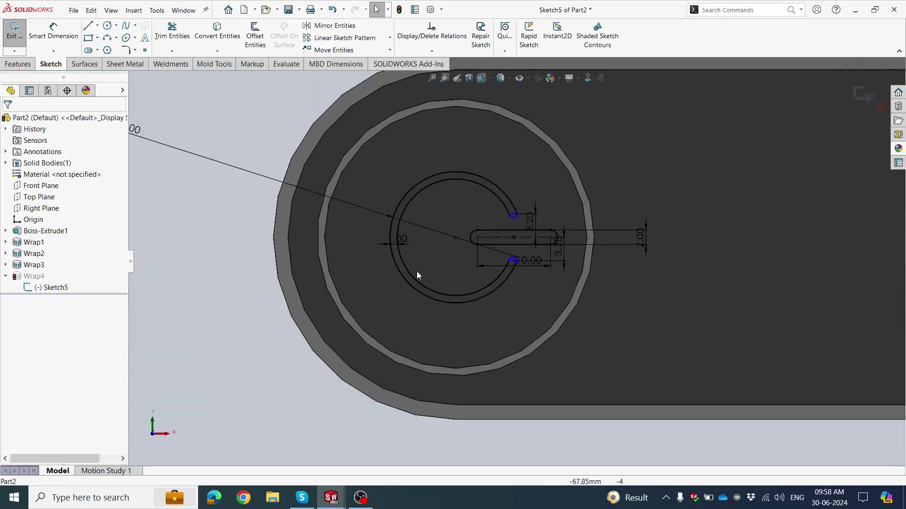
pyautogui.click(865, 95)
# Step: Inspect the wrapped power symbol on the body's end face at an angle and face-on
pyautogui.scroll(5, 425, 196)
pyautogui.scroll(-5, 607, 273)
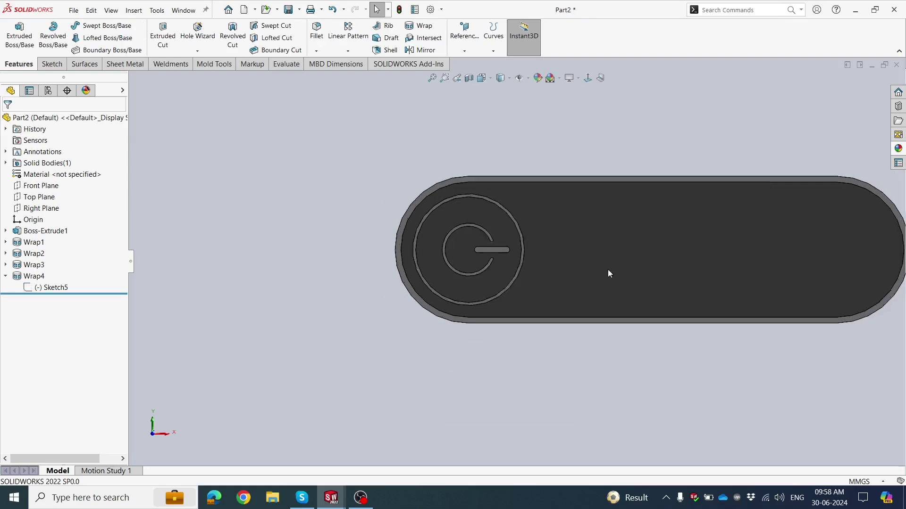
pyautogui.moveTo(578, 259); pyautogui.dragTo(560, 289, button='middle')
pyautogui.scroll(4, 576, 274)
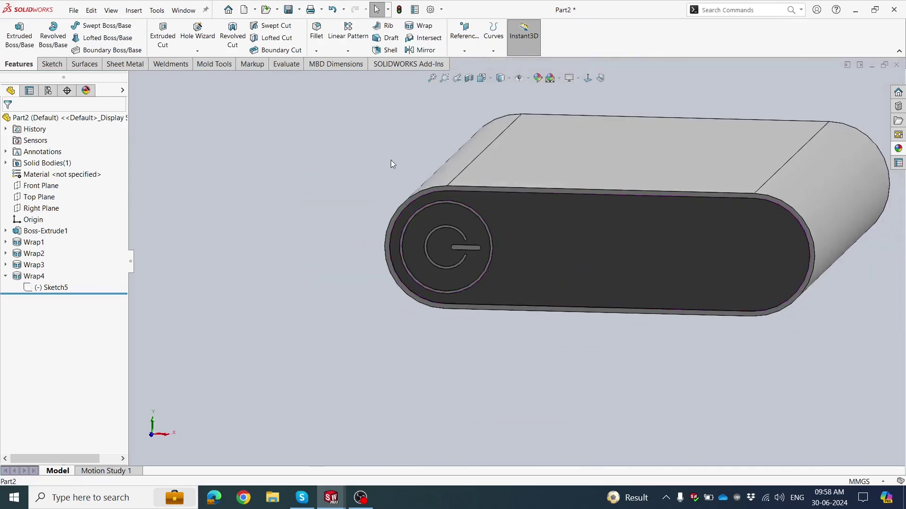
pyautogui.scroll(2, 585, 173)
pyautogui.click(590, 80)
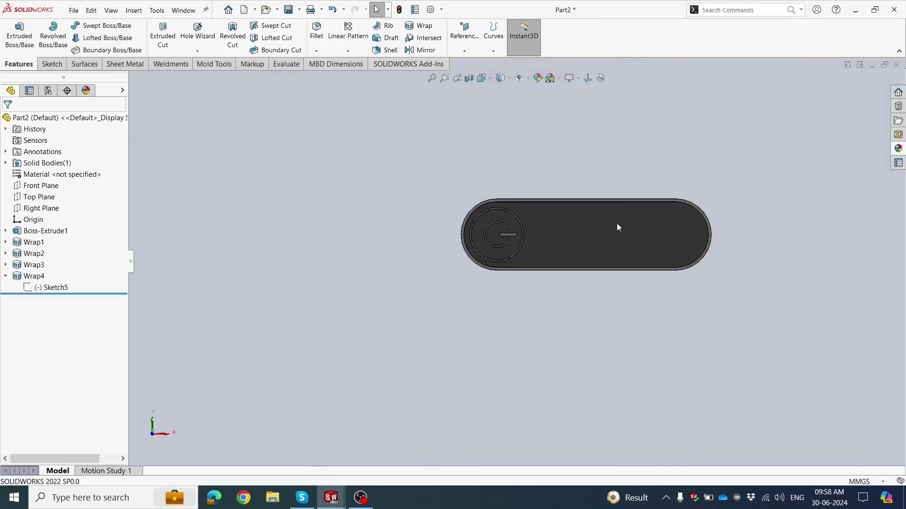
pyautogui.scroll(-1, 689, 225)
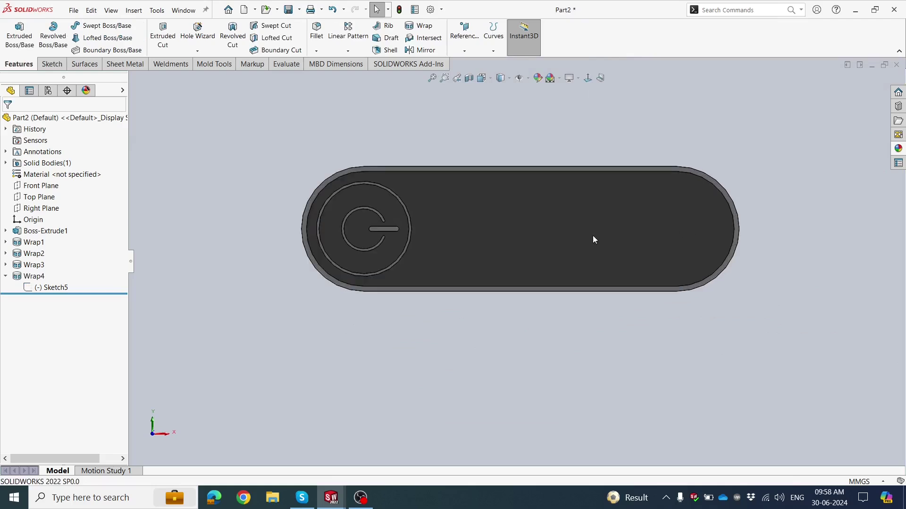
pyautogui.scroll(1, 593, 235)
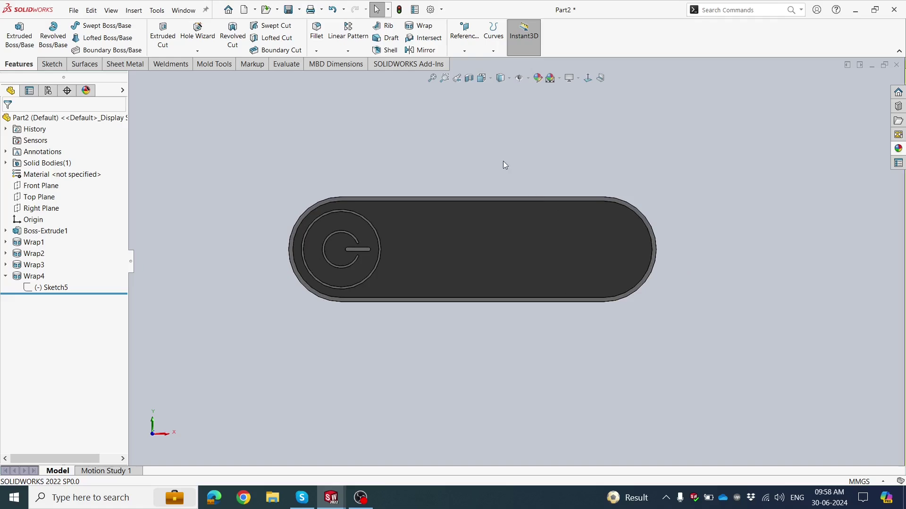
pyautogui.scroll(-1, 603, 237)
# Step: Sketch a corner rectangle about 26 × 8 mm on the dark end face, opposite the power symbol, with one about 3 mm high inside it
pyautogui.click(615, 240)
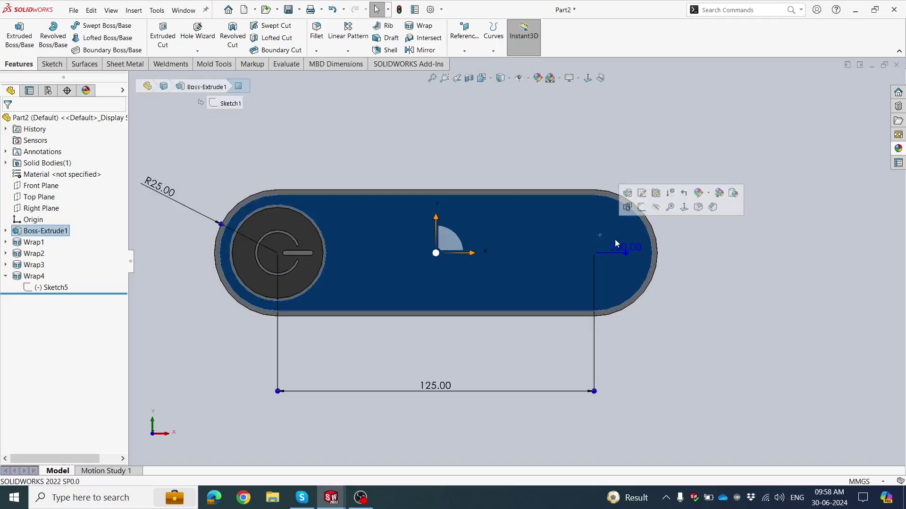
pyautogui.click(643, 209)
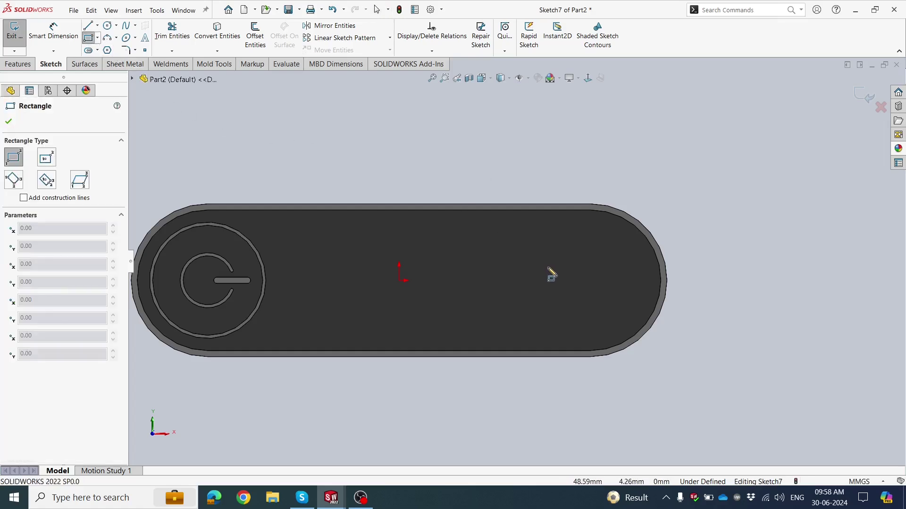
pyautogui.moveTo(548, 268); pyautogui.dragTo(629, 292)
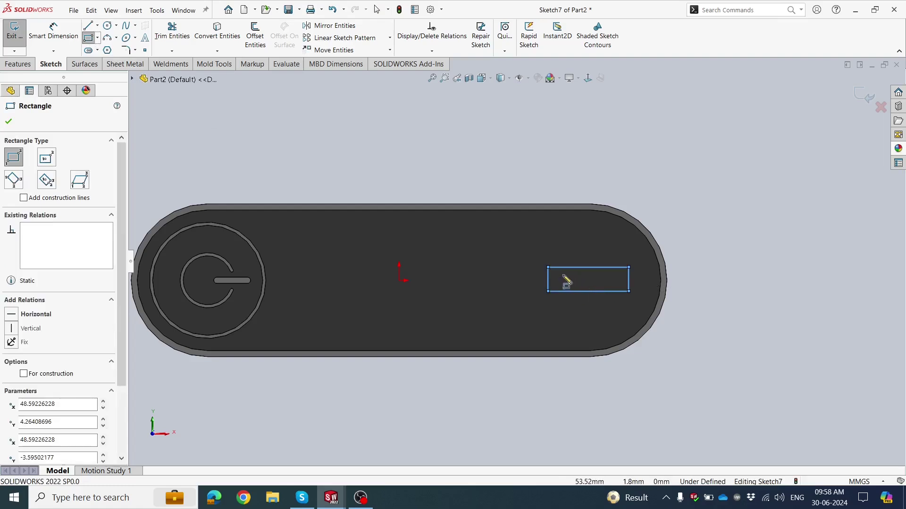
pyautogui.moveTo(568, 276); pyautogui.dragTo(614, 285)
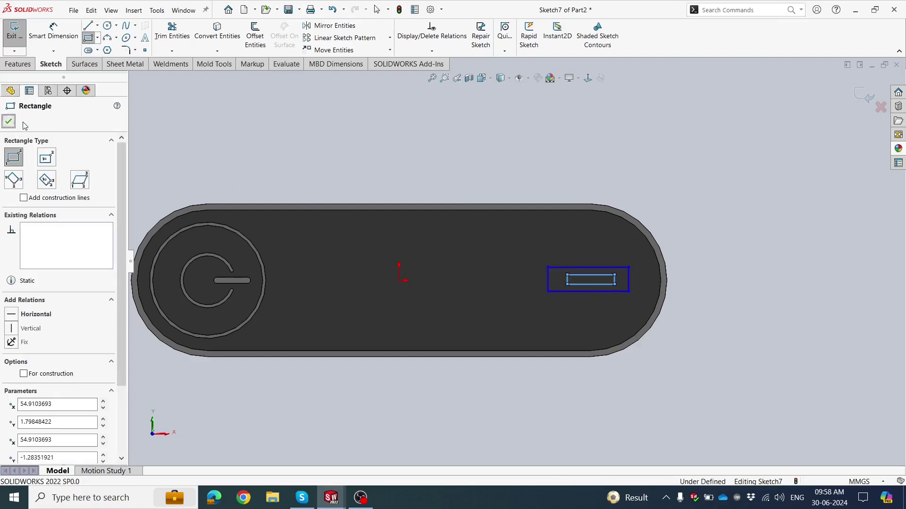
pyautogui.press('Escape')
# Step: Dimension the outer rectangle on the end face to 25 mm wide and 7.5 mm high
pyautogui.scroll(-1, 618, 211)
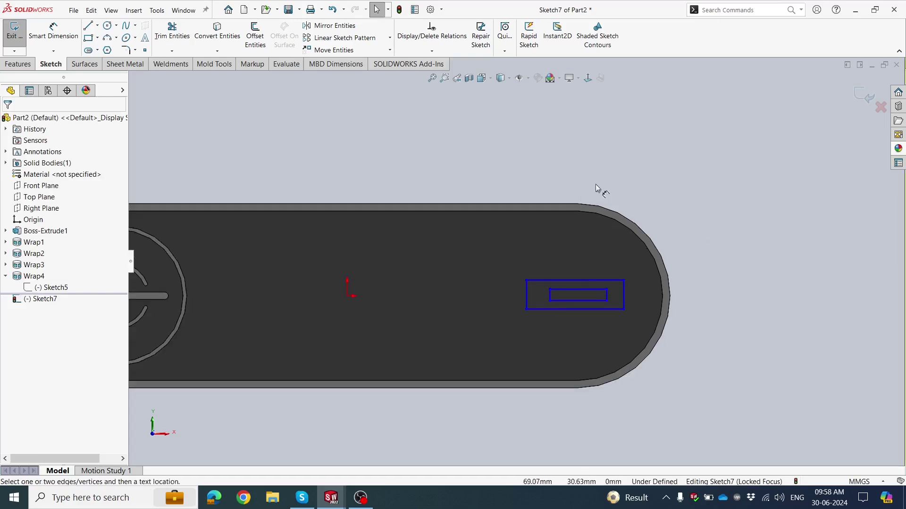
pyautogui.click(539, 279)
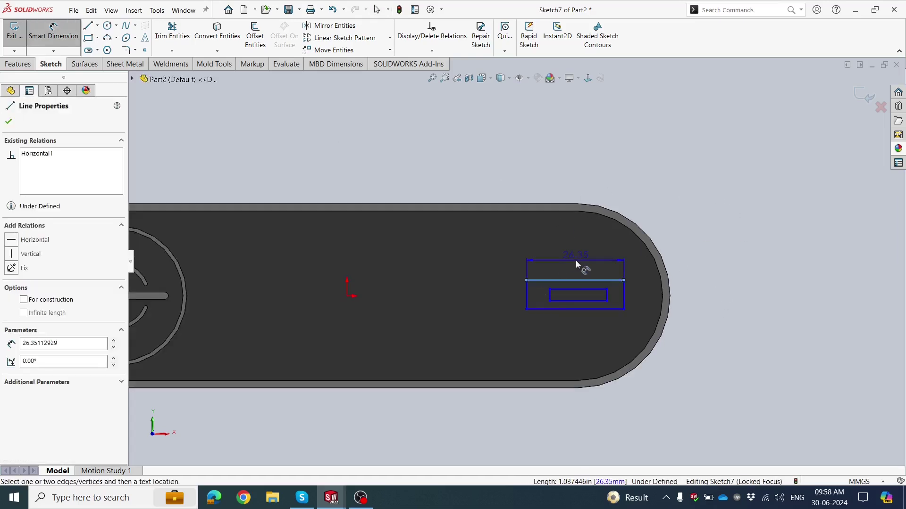
pyautogui.click(576, 261)
pyautogui.press('Return')
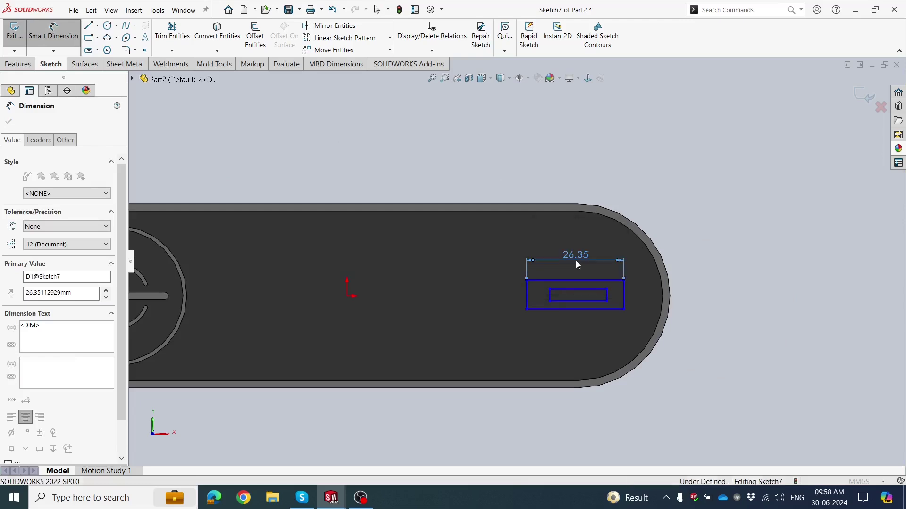
pyautogui.click(510, 137)
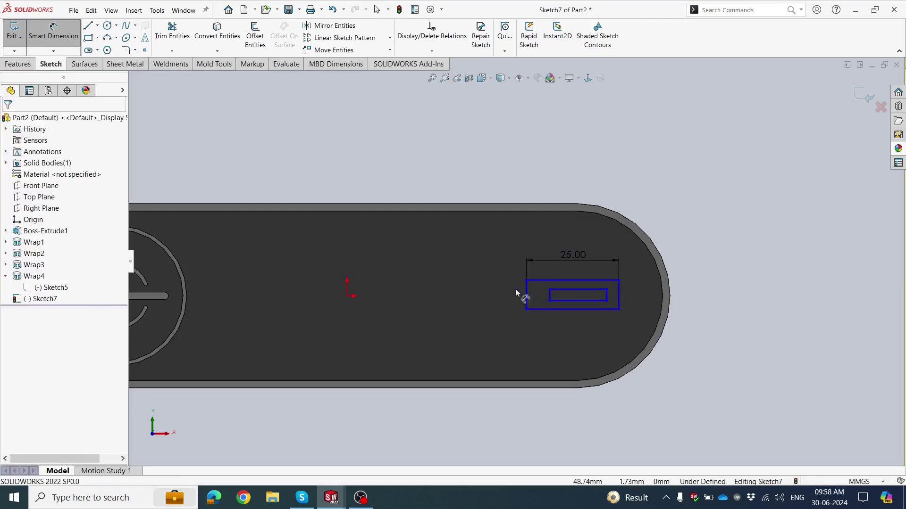
pyautogui.click(514, 292)
pyautogui.click(510, 290)
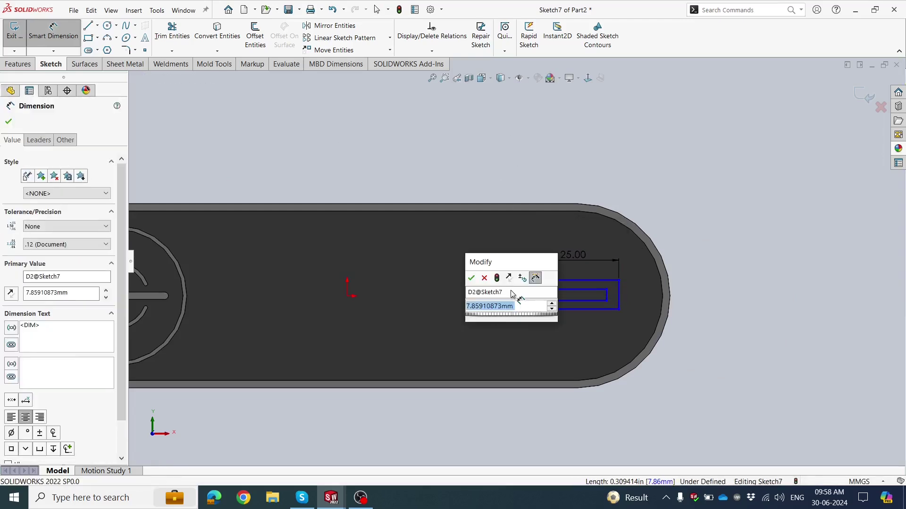
pyautogui.write('10')
pyautogui.press('Return')
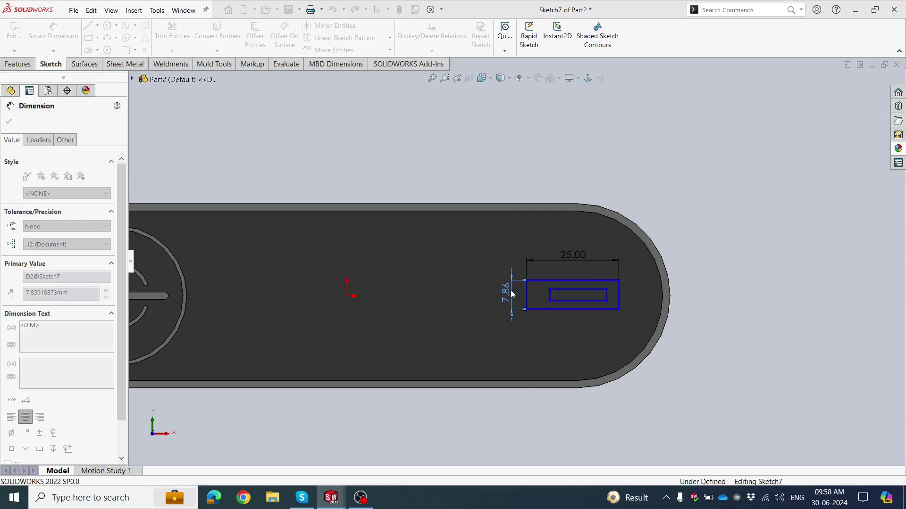
# Step: Dimension the horizontal distance from the origin to the outer rectangle's left edge as 50 mm
pyautogui.click(347, 296)
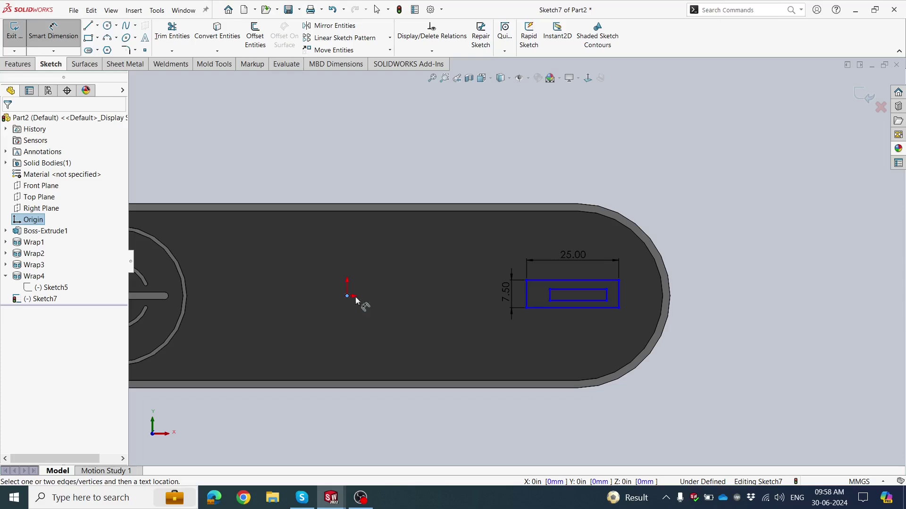
pyautogui.click(526, 295)
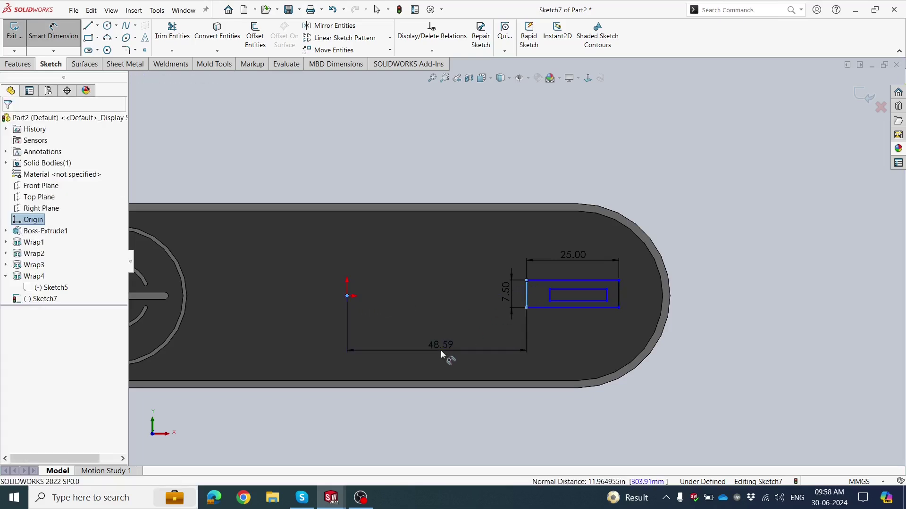
pyautogui.click(441, 351)
pyautogui.write('50')
pyautogui.press('Return')
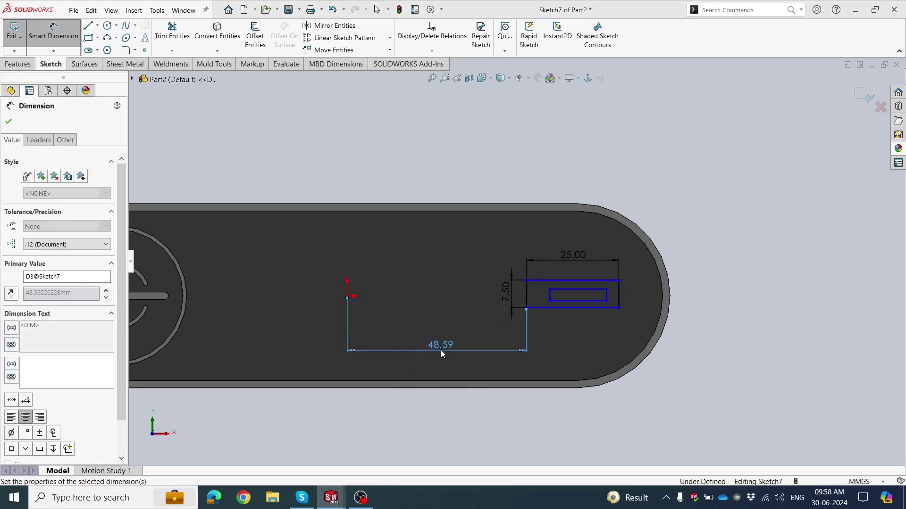
# Step: Set the vertical distance from the origin to the outer rectangle's upper left corner to 7.5/2 mm
pyautogui.click(347, 297)
pyautogui.click(532, 280)
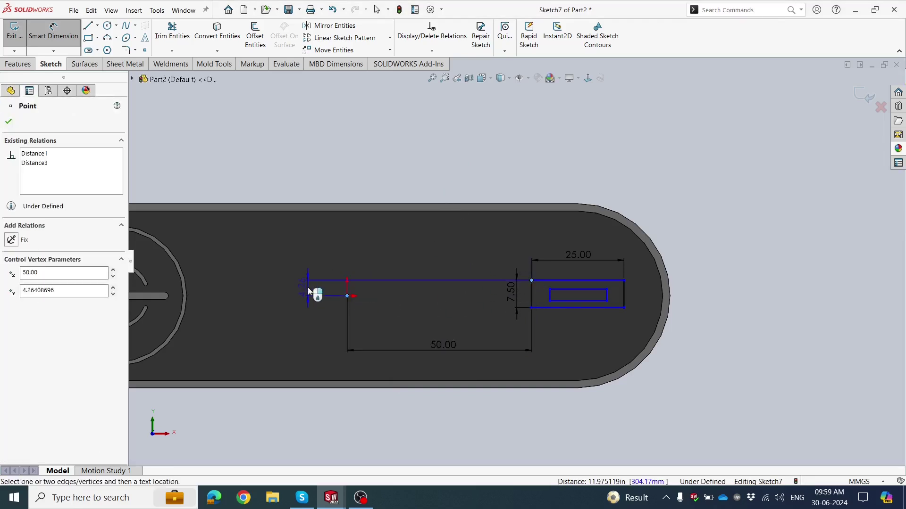
pyautogui.click(307, 289)
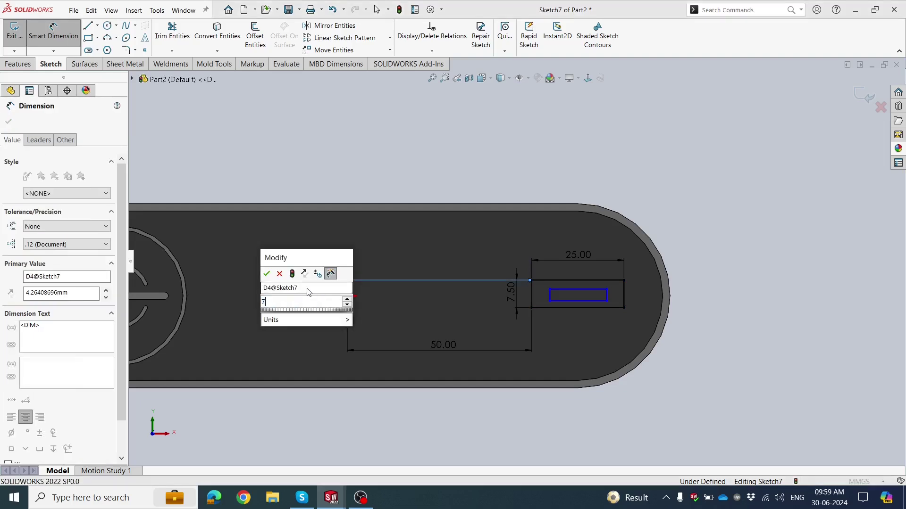
pyautogui.write('7.5/2')
pyautogui.press('Return')
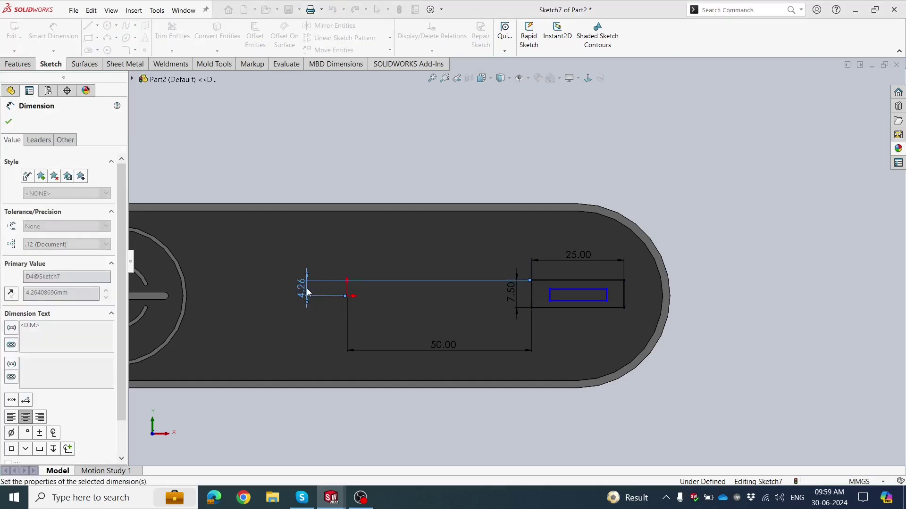
pyautogui.click(274, 150)
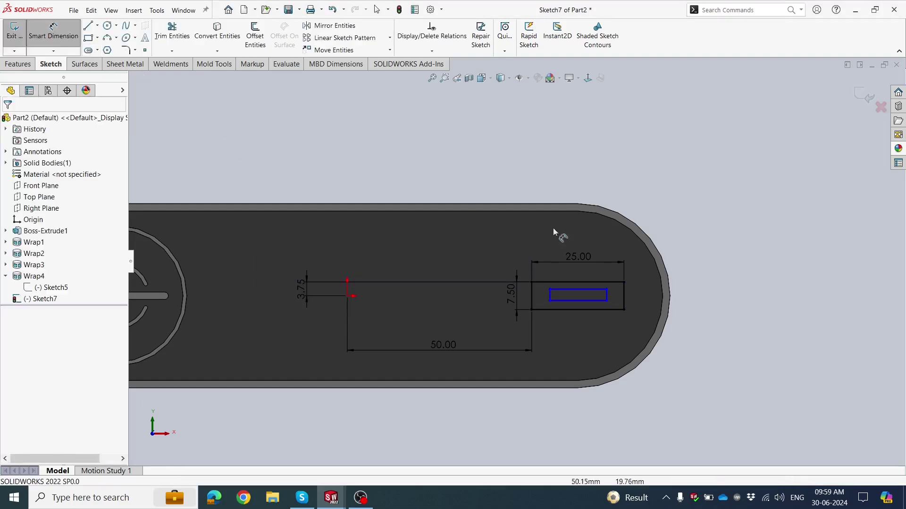
# Step: Dimension the inner rectangle's height, trying 2.5 mm first and settling on 2 mm
pyautogui.scroll(-2, 626, 278)
pyautogui.scroll(-1, 583, 311)
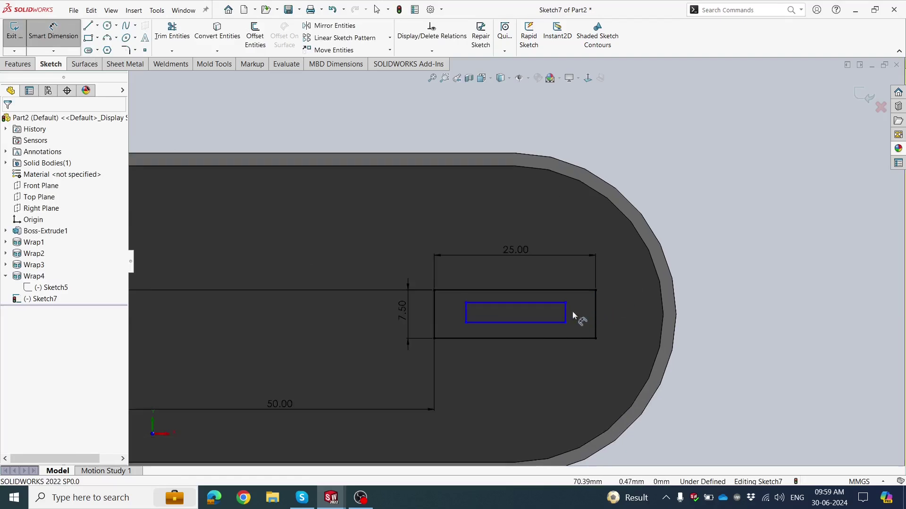
pyautogui.click(566, 312)
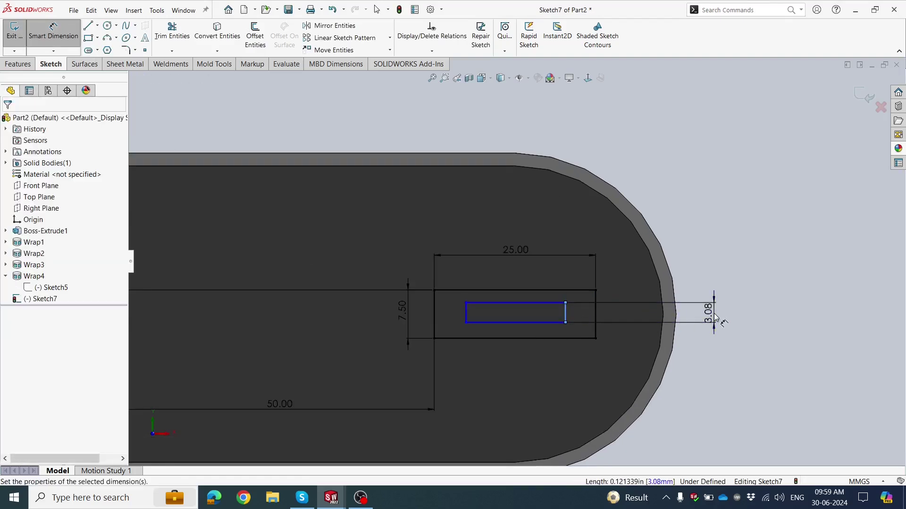
pyautogui.click(715, 318)
pyautogui.write('2.5')
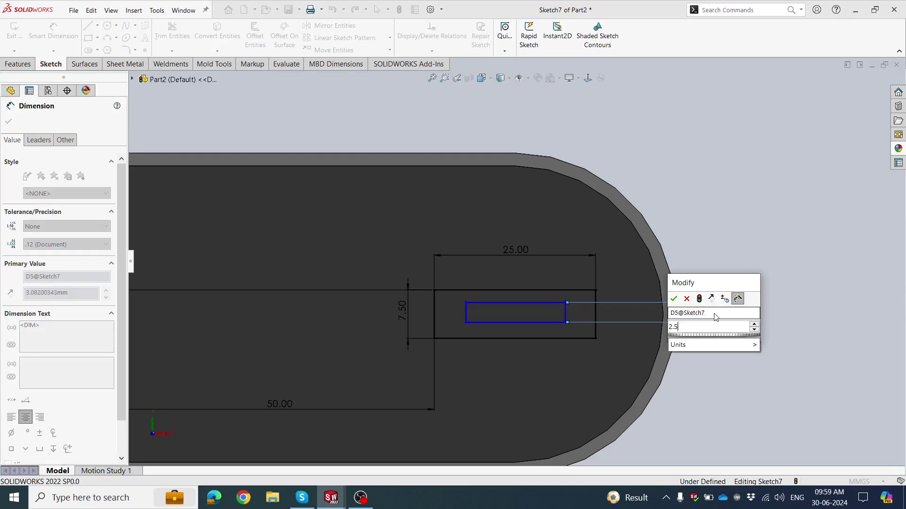
pyautogui.press('Return')
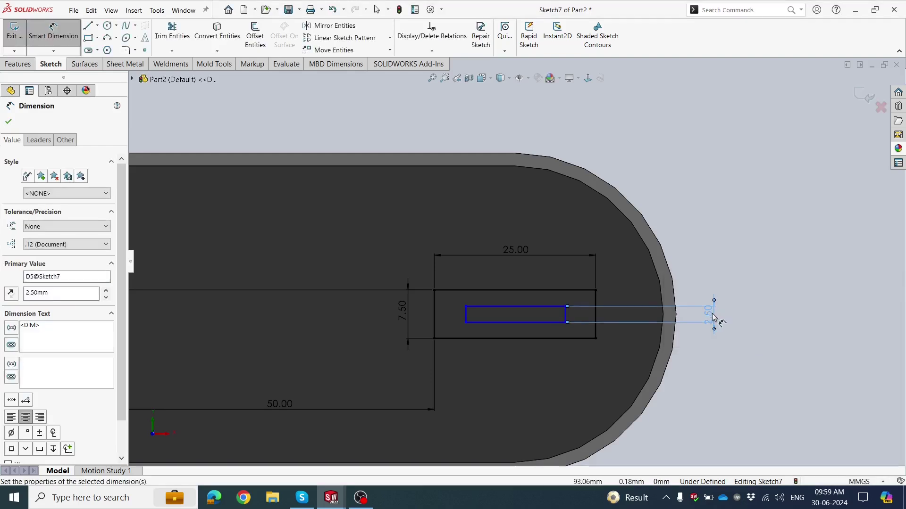
pyautogui.click(714, 317)
pyautogui.write('2')
pyautogui.press('Return')
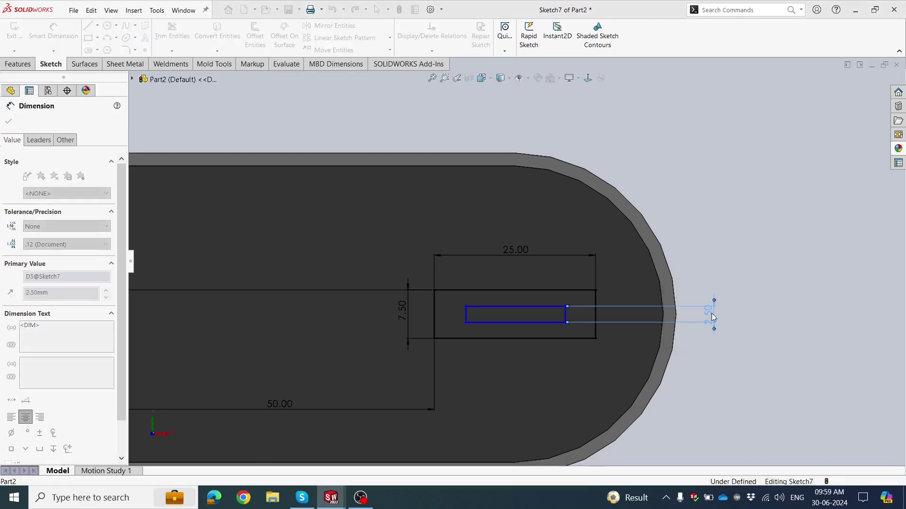
# Step: Dimension the inner rectangle's length as 18 mm
pyautogui.click(497, 322)
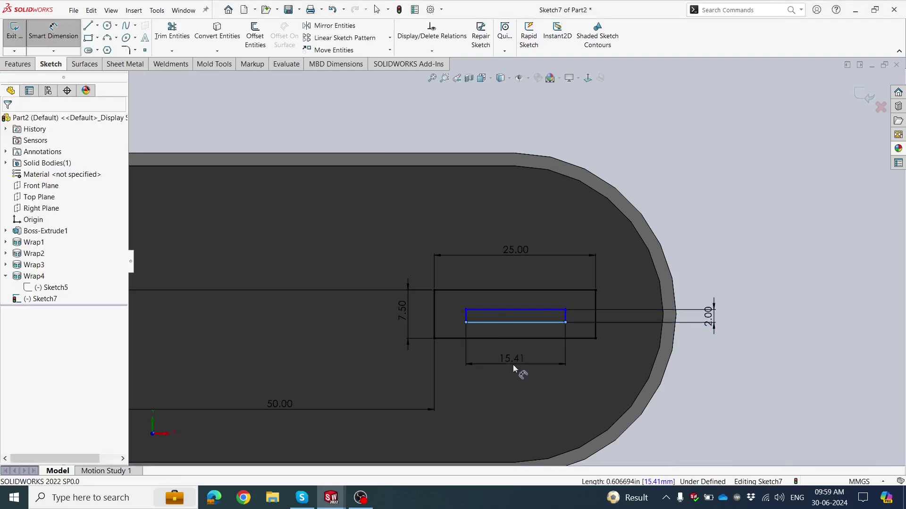
pyautogui.click(513, 364)
pyautogui.press('Return')
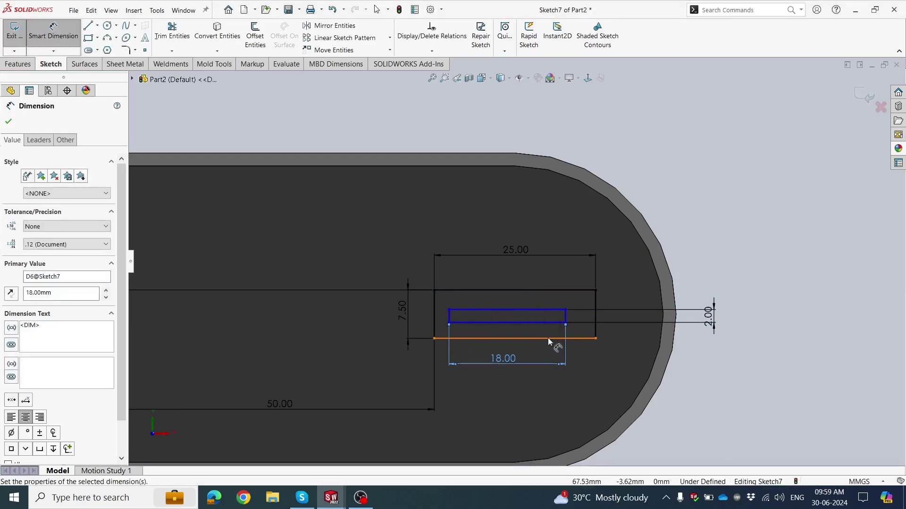
# Step: Set the gap between the right edges of the inner and outer rectangles to 3.5 mm
pyautogui.scroll(-2, 591, 339)
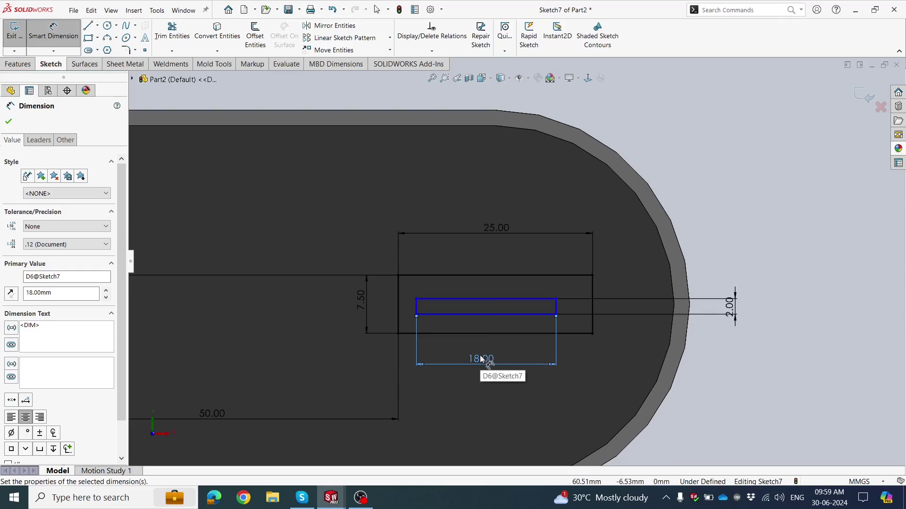
pyautogui.scroll(2, 545, 316)
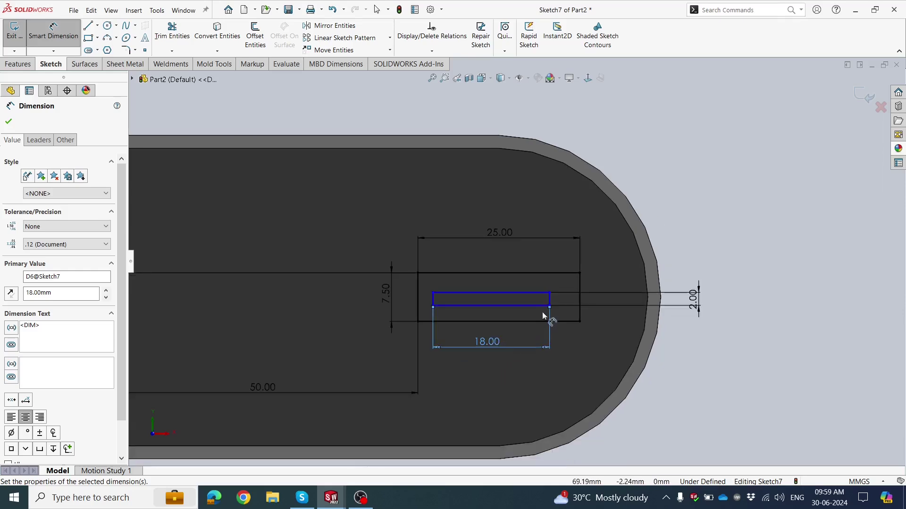
pyautogui.scroll(-2, 549, 300)
pyautogui.click(549, 300)
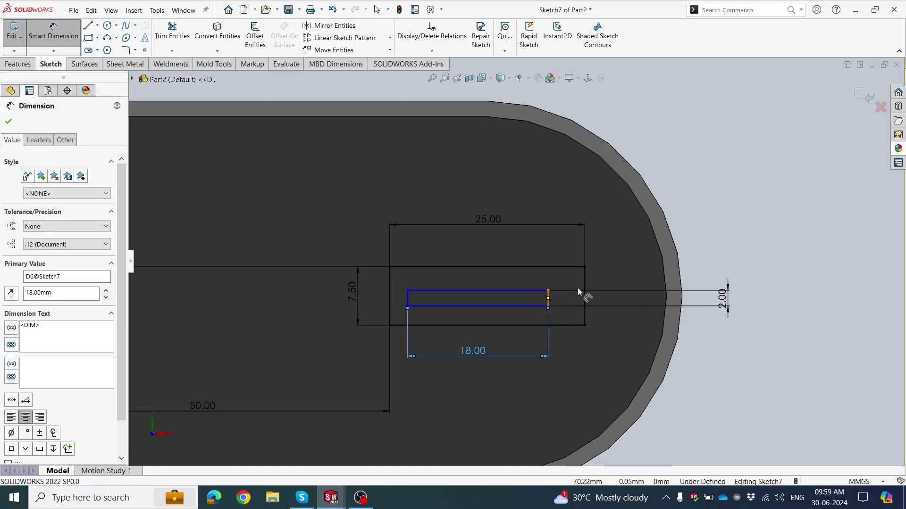
pyautogui.click(585, 289)
pyautogui.click(701, 242)
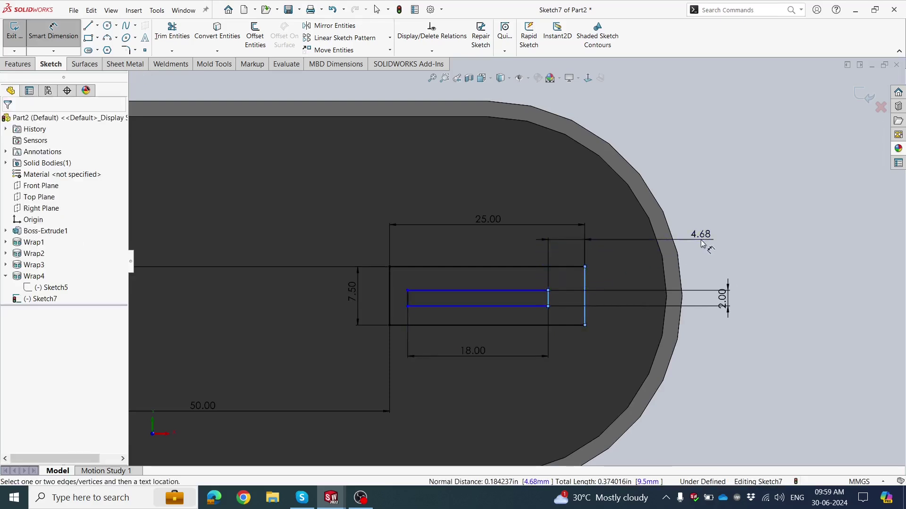
pyautogui.write('3.7')
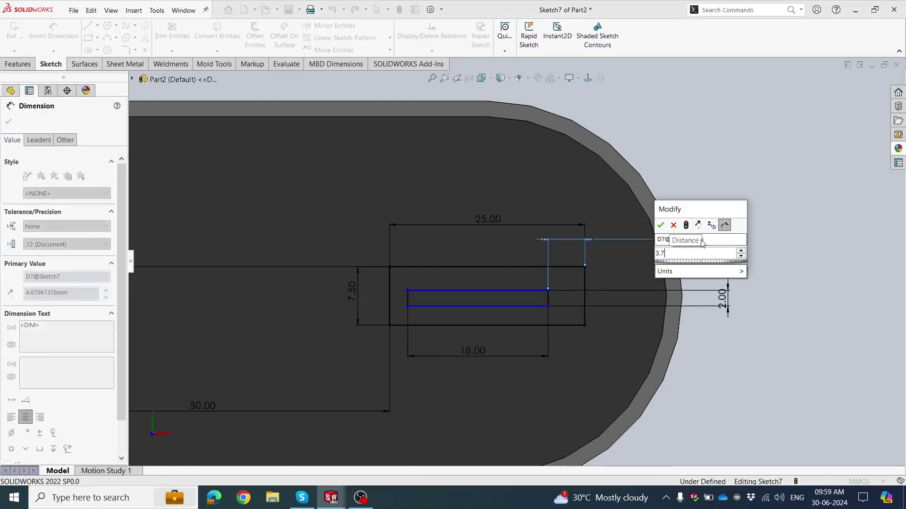
pyautogui.press('BackSpace')
pyautogui.write('5')
pyautogui.press('Return')
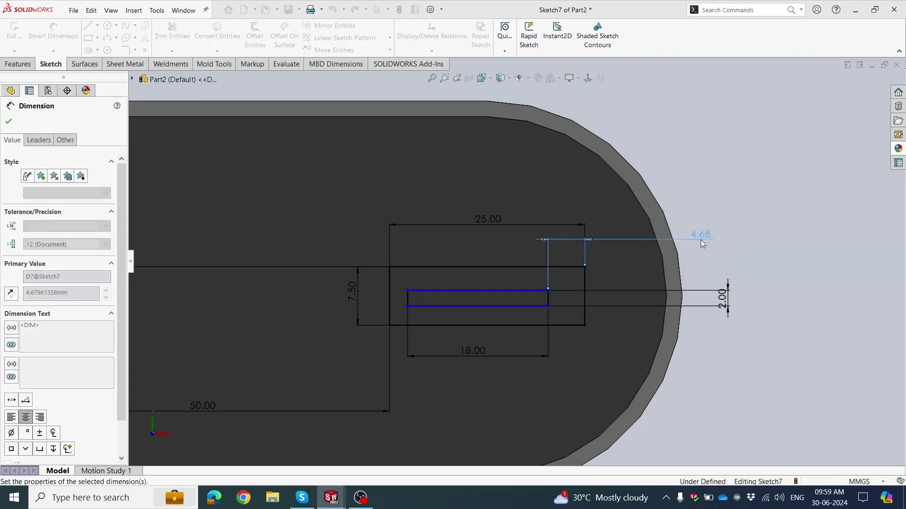
pyautogui.scroll(-1, 470, 289)
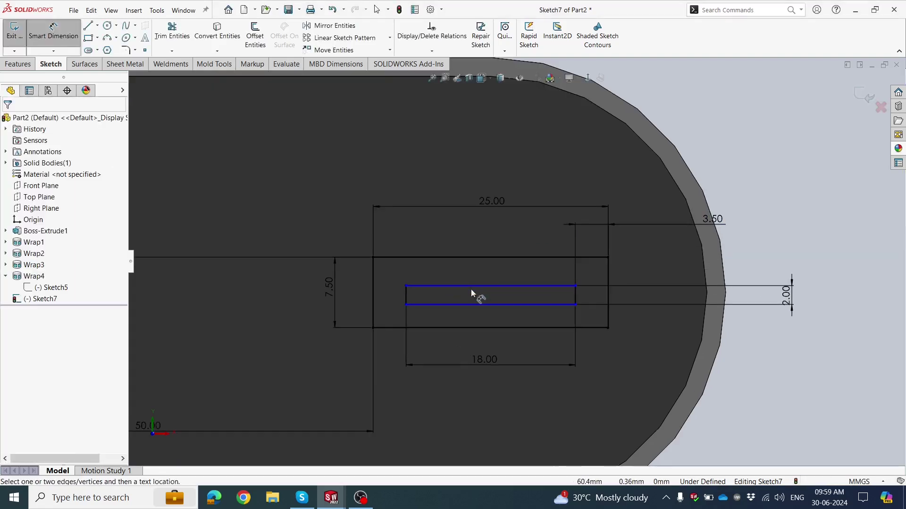
pyautogui.click(418, 283)
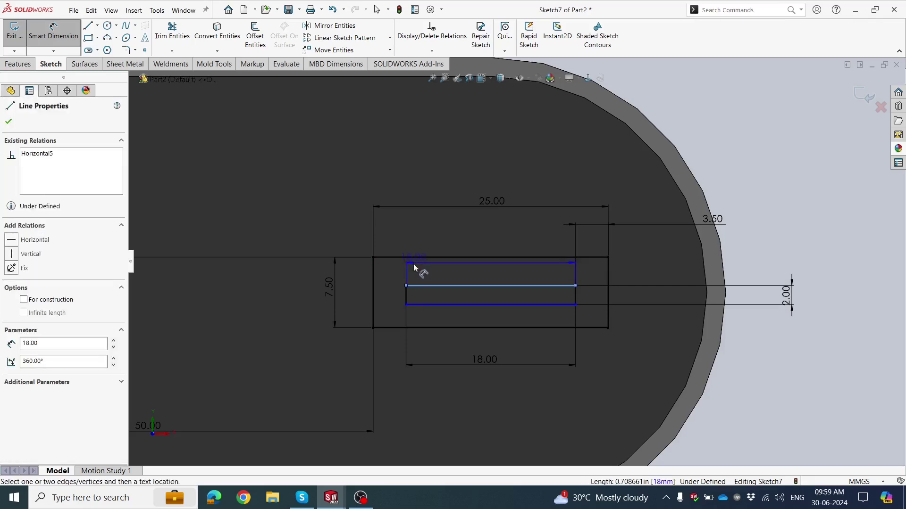
pyautogui.press('Escape')
pyautogui.press('Escape')
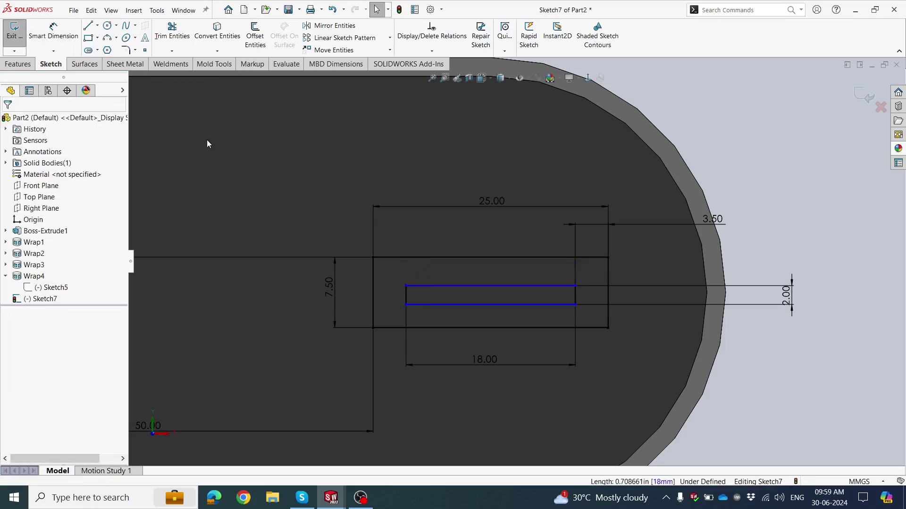
# Step: Draw a centerline about 3.5 mm long from the midpoint of the outer rectangle's left edge to that of the inner rectangle
pyautogui.click(98, 27)
pyautogui.click(90, 51)
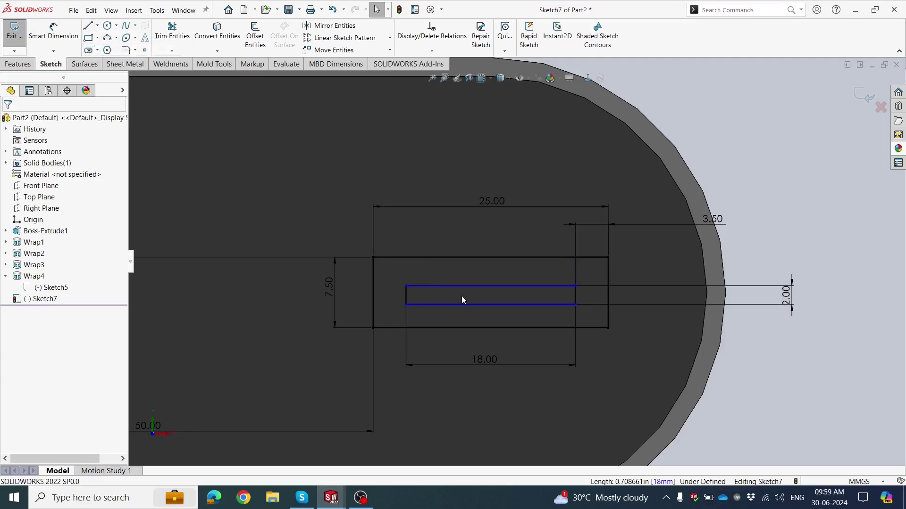
pyautogui.click(372, 293)
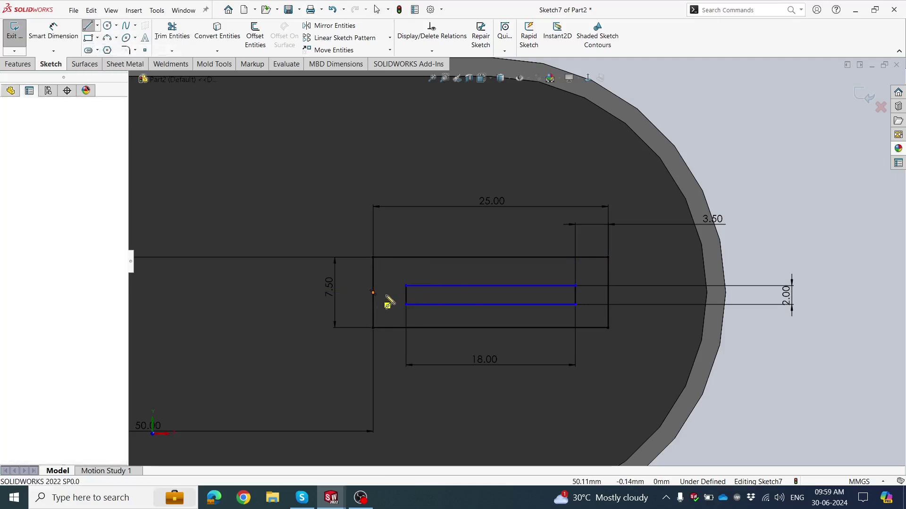
pyautogui.click(406, 296)
pyautogui.press('Escape')
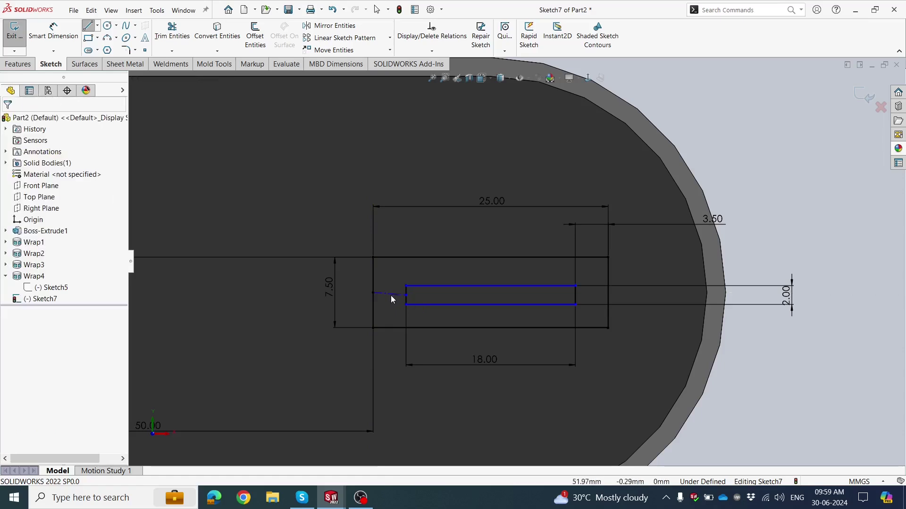
# Step: Add a horizontal relation to the centerline so the inner rectangle is vertically centred in the outer one
pyautogui.click(388, 294)
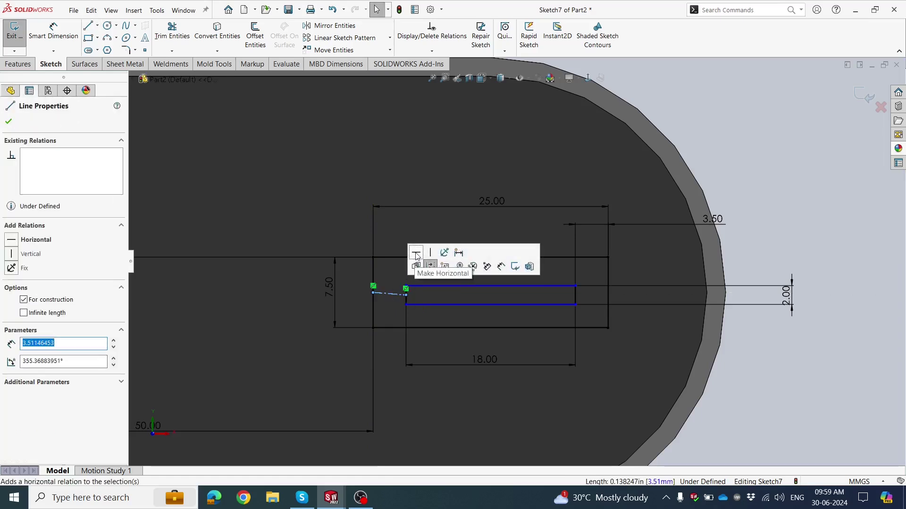
pyautogui.click(418, 259)
pyautogui.click(725, 112)
pyautogui.press('f')
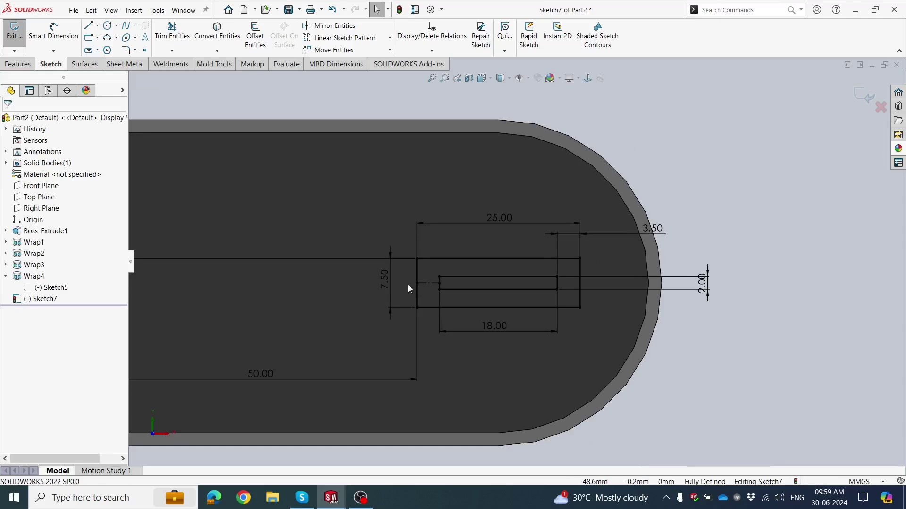
pyautogui.scroll(-1, 561, 302)
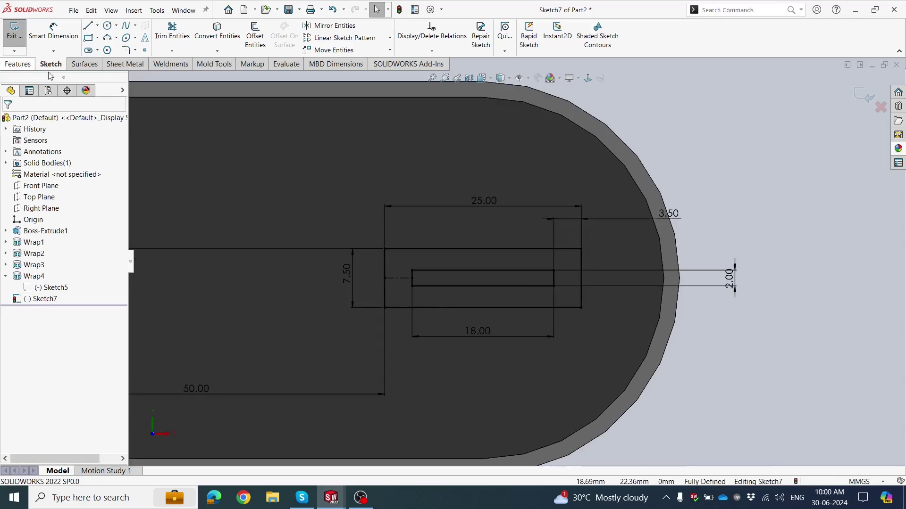
# Step: Finish the double-rectangle sketch and cut-extrude the area between the two rectangles to a blind depth of 20 mm into the body
pyautogui.click(858, 93)
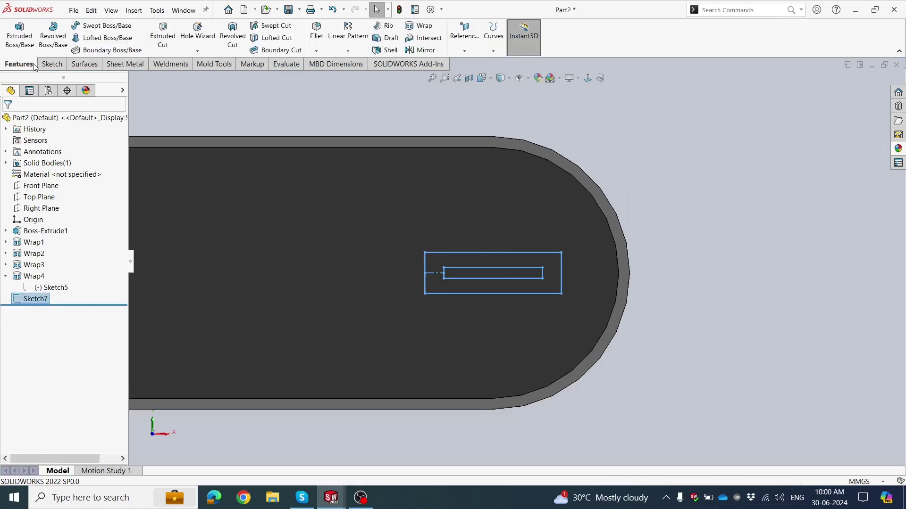
pyautogui.click(163, 35)
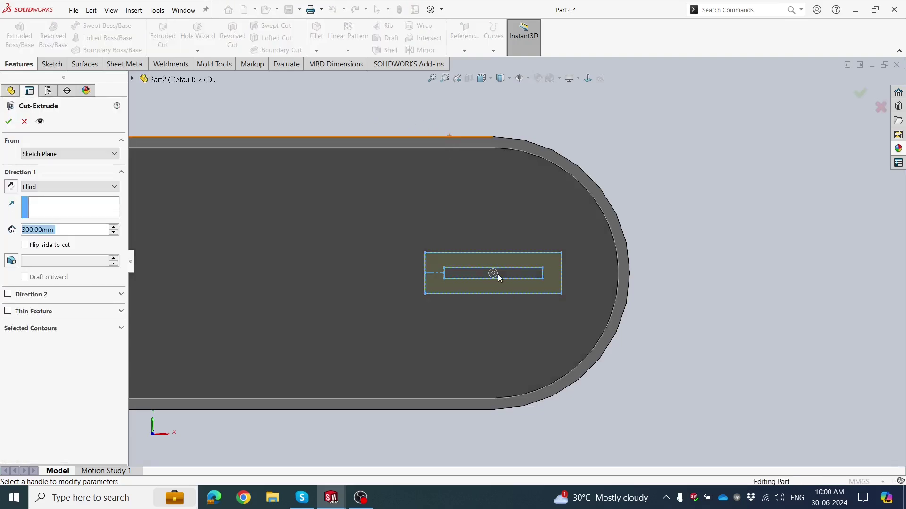
pyautogui.doubleClick(79, 230)
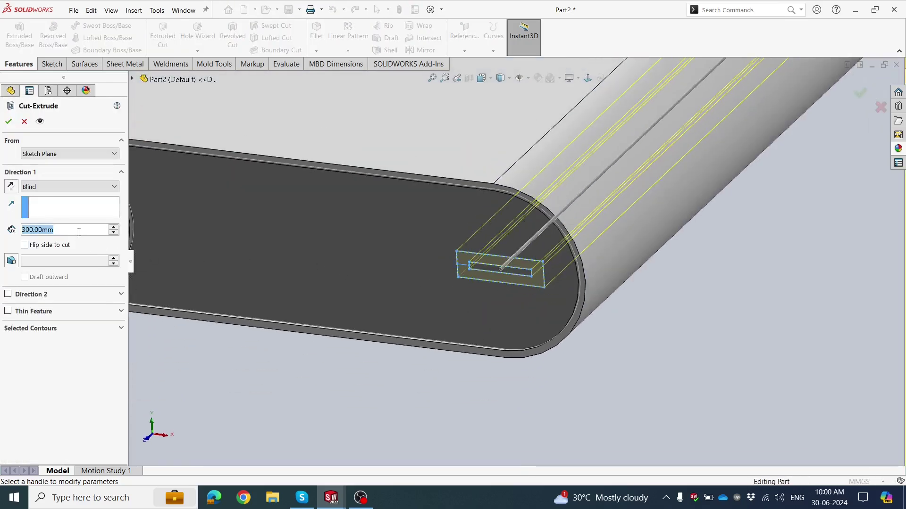
pyautogui.write('20')
pyautogui.press('Return')
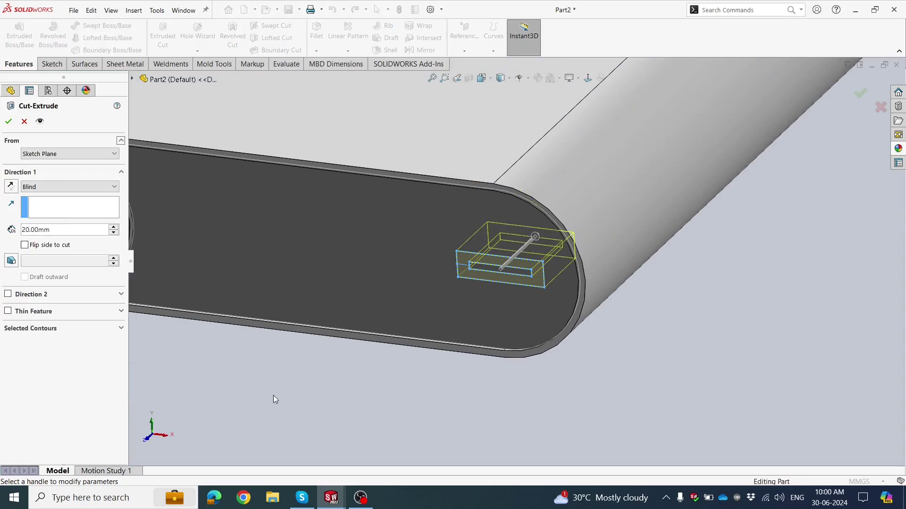
pyautogui.moveTo(273, 396); pyautogui.dragTo(330, 320, button='middle')
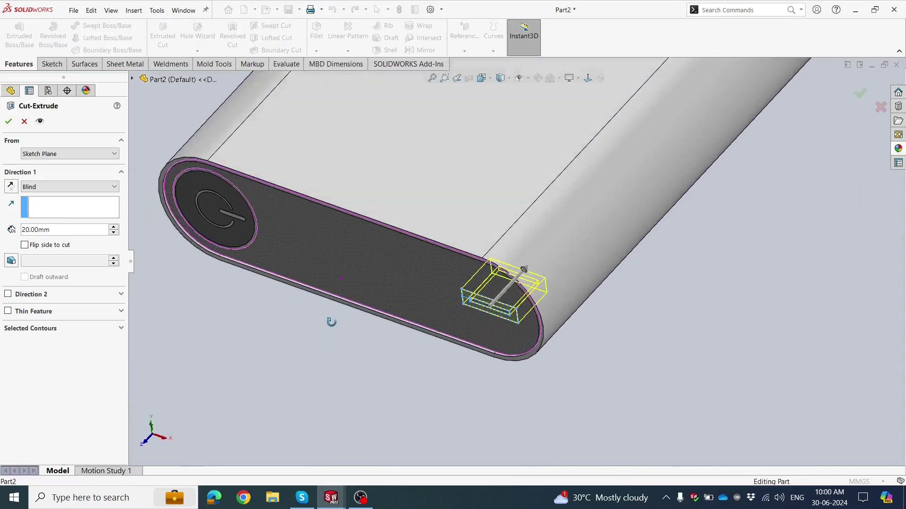
pyautogui.click(7, 122)
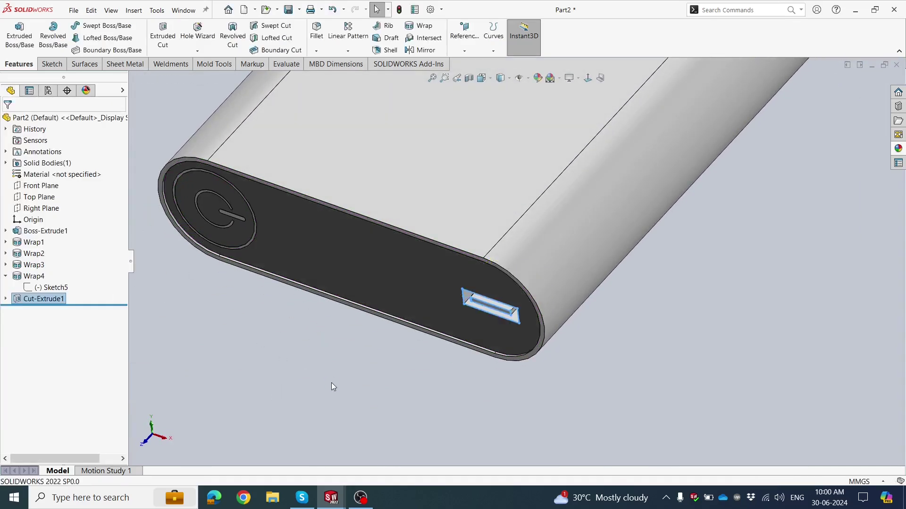
# Step: Open a new sketch on the dark end face and start a centerpoint straight slot between the power symbol and the rectangular cut
pyautogui.scroll(-3, 331, 383)
pyautogui.scroll(3, 460, 256)
pyautogui.scroll(-2, 509, 299)
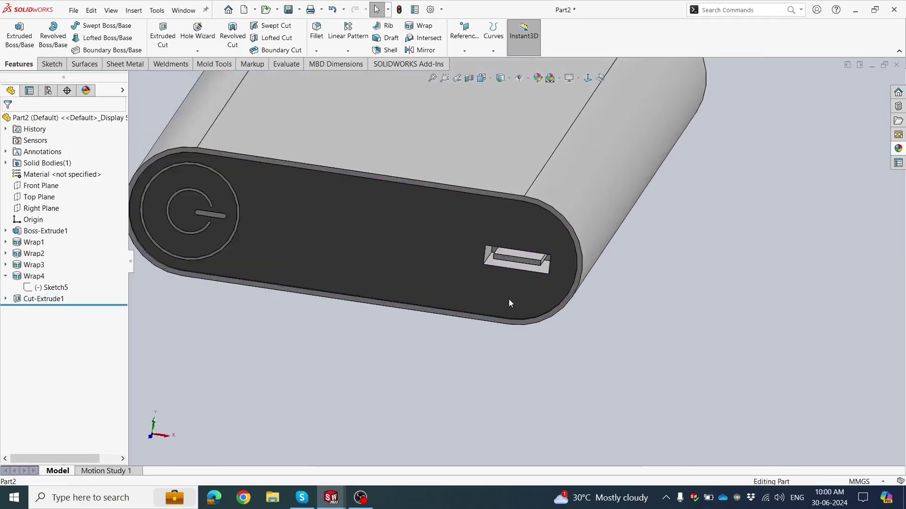
pyautogui.moveTo(504, 300); pyautogui.dragTo(500, 349, button='middle')
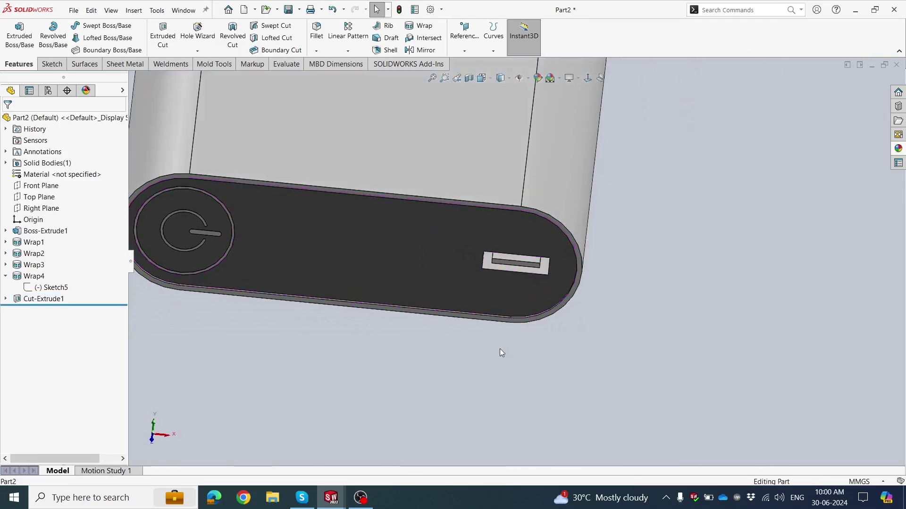
pyautogui.scroll(3, 499, 350)
pyautogui.moveTo(471, 275); pyautogui.dragTo(451, 274, button='middle')
pyautogui.click(457, 267)
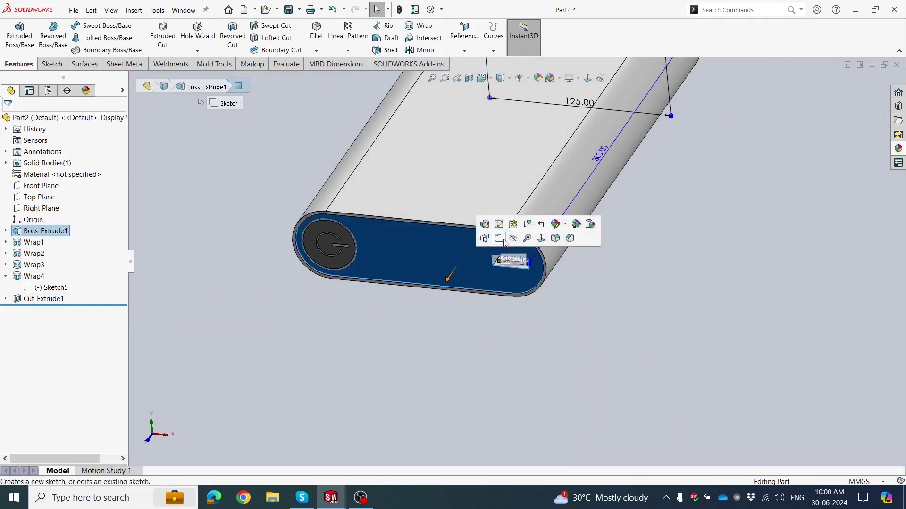
pyautogui.click(502, 243)
pyautogui.scroll(2, 498, 245)
pyautogui.scroll(-2, 622, 250)
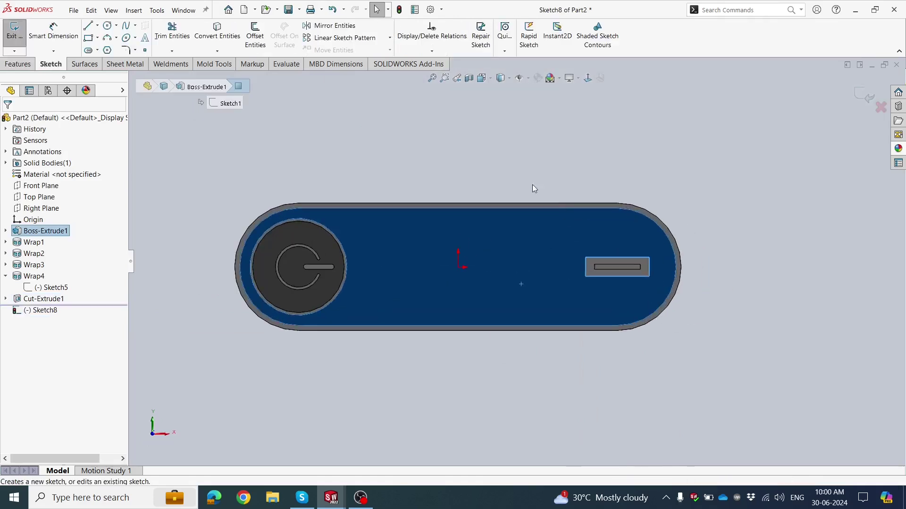
pyautogui.click(534, 185)
pyautogui.scroll(-1, 637, 249)
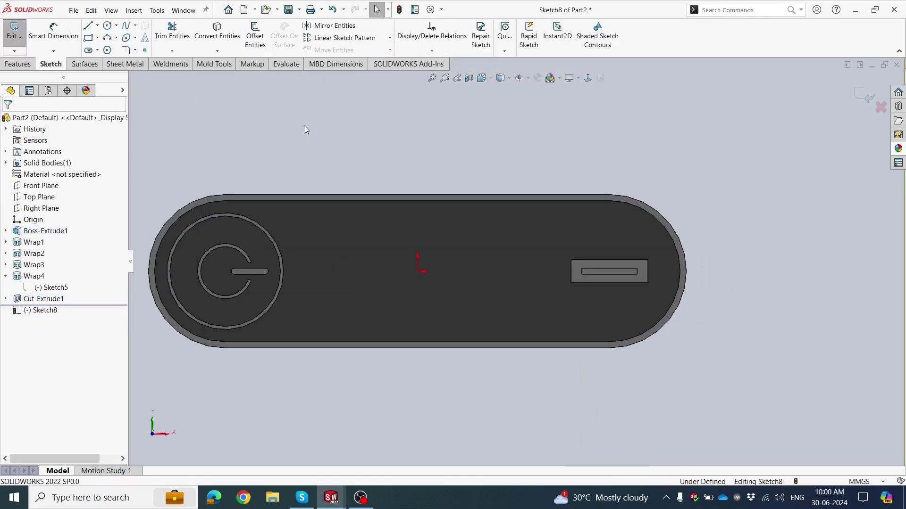
pyautogui.click(88, 50)
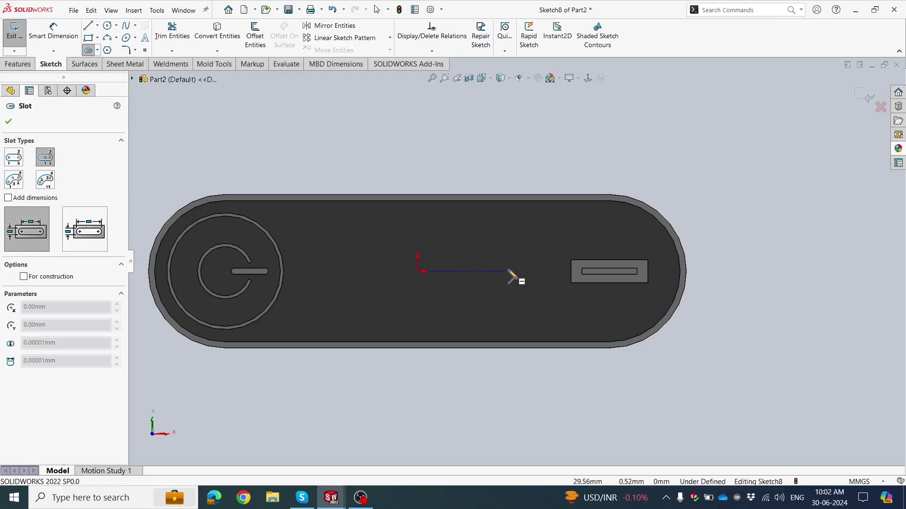
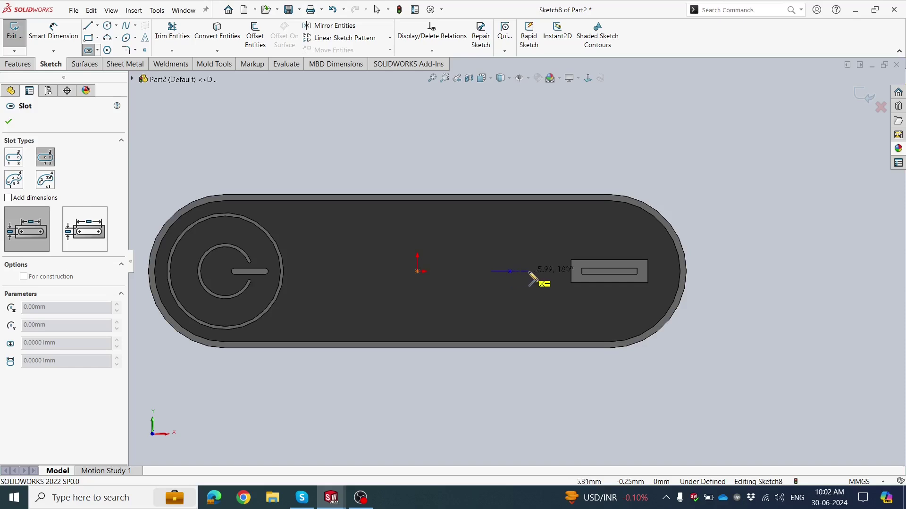
# Step: Complete the centerpoint slot about 14.1 mm long between arc centres and about 5.1 mm wide, level with the origin
pyautogui.click(532, 276)
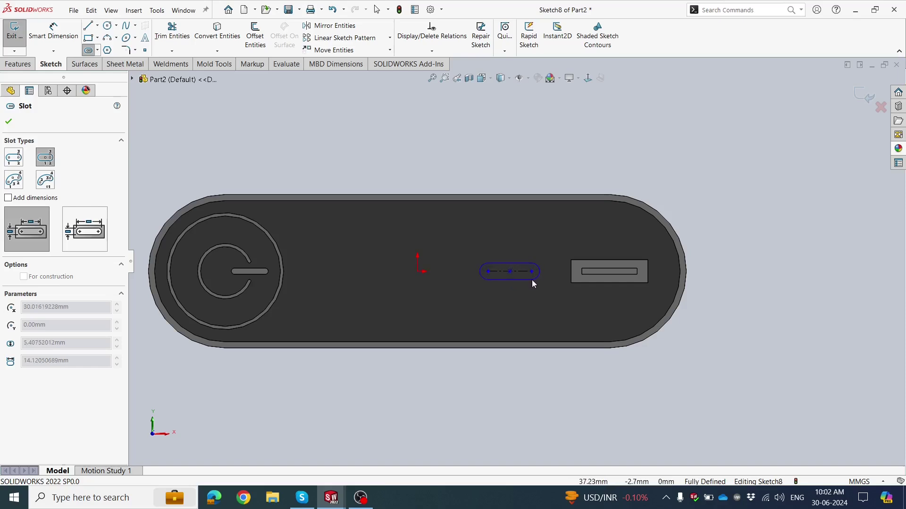
pyautogui.click(532, 280)
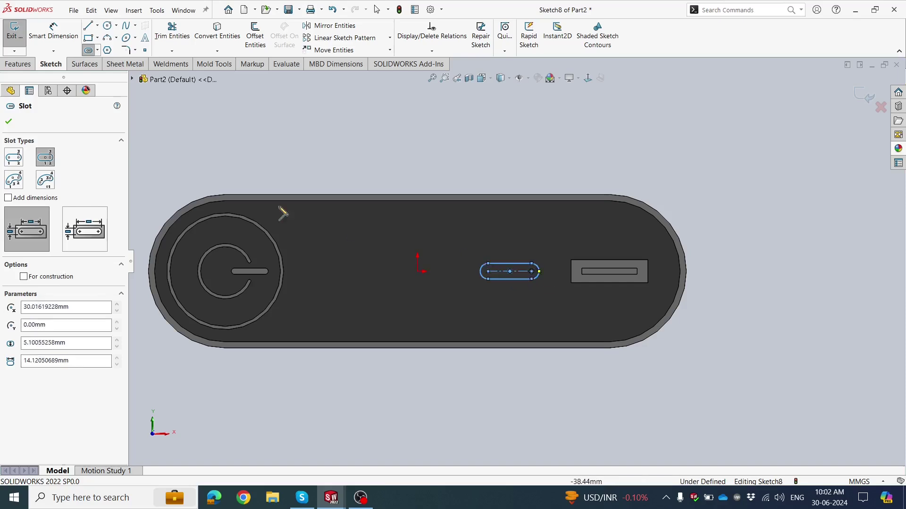
pyautogui.click(9, 122)
pyautogui.scroll(-4, 574, 259)
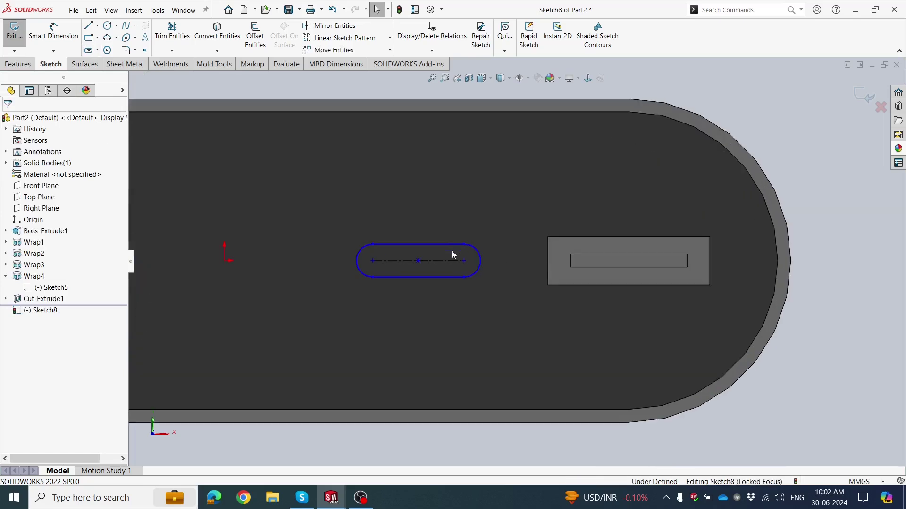
pyautogui.scroll(2, 451, 251)
pyautogui.scroll(-2, 471, 262)
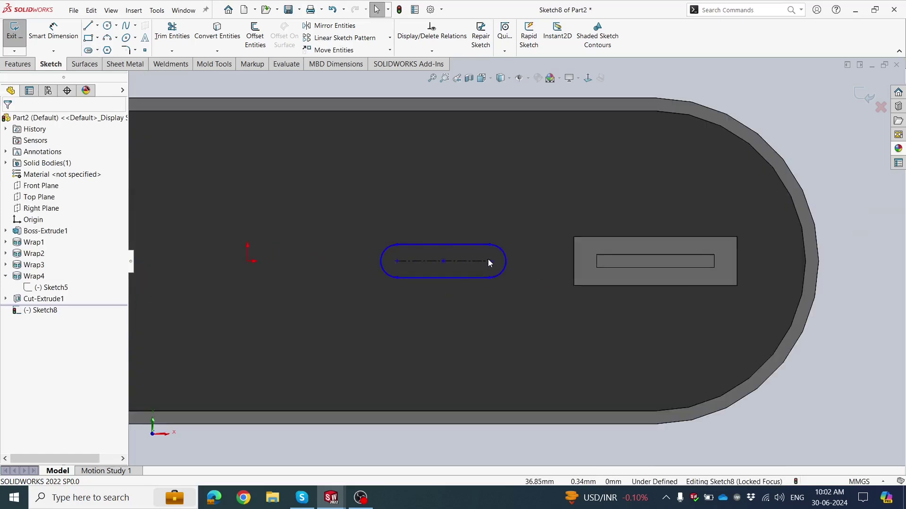
# Step: Shrink the slot freehand to about 8.4 mm between arc centres and 2.3 mm wide, centred about 27.5 mm from the origin
pyautogui.moveTo(489, 261); pyautogui.dragTo(419, 270)
pyautogui.scroll(1, 449, 293)
pyautogui.click(448, 304)
pyautogui.scroll(-1, 423, 278)
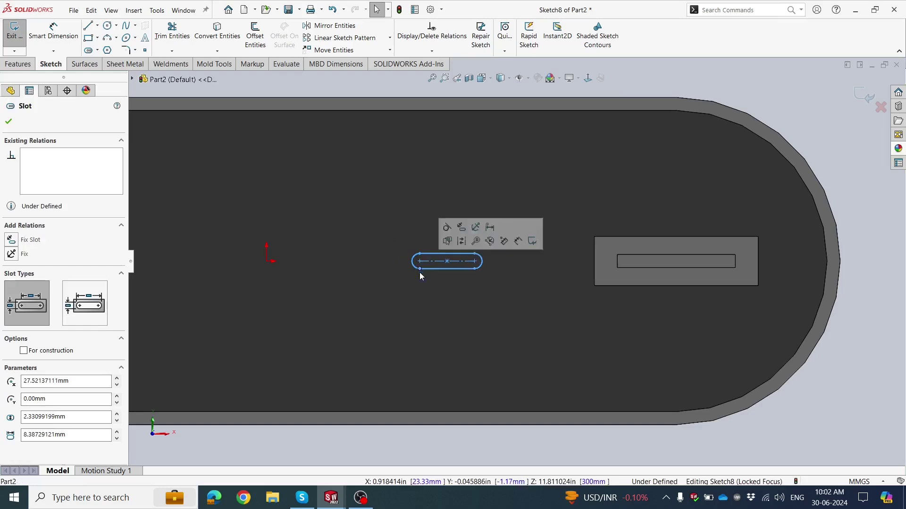
pyautogui.click(431, 436)
pyautogui.scroll(-3, 462, 244)
pyautogui.scroll(3, 462, 243)
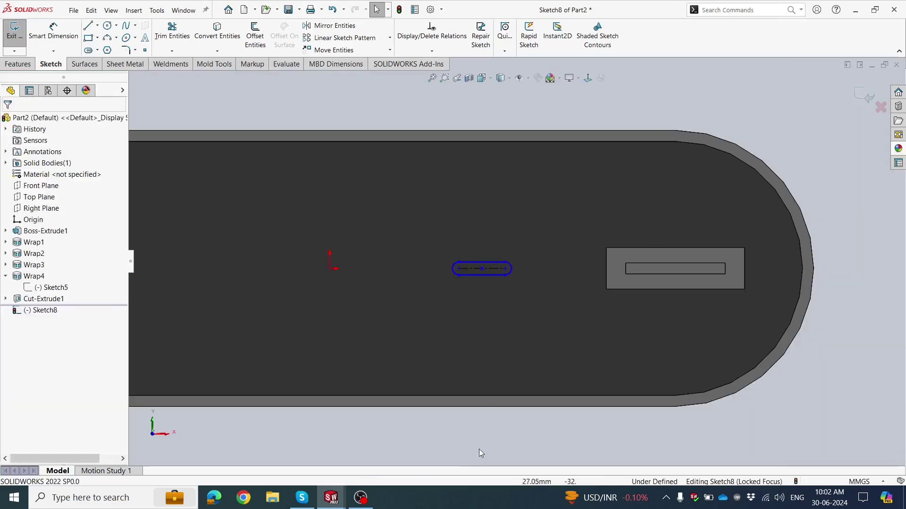
# Step: Dimension the horizontal distance from the origin to the slot's centre point as 25 mm
pyautogui.moveTo(461, 448); pyautogui.dragTo(449, 304, button='right')
pyautogui.scroll(-2, 476, 275)
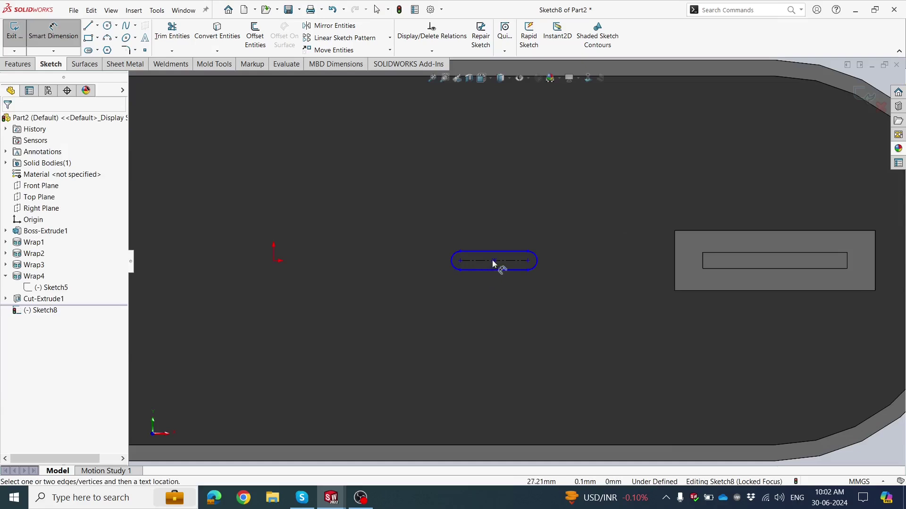
pyautogui.click(494, 261)
pyautogui.click(273, 261)
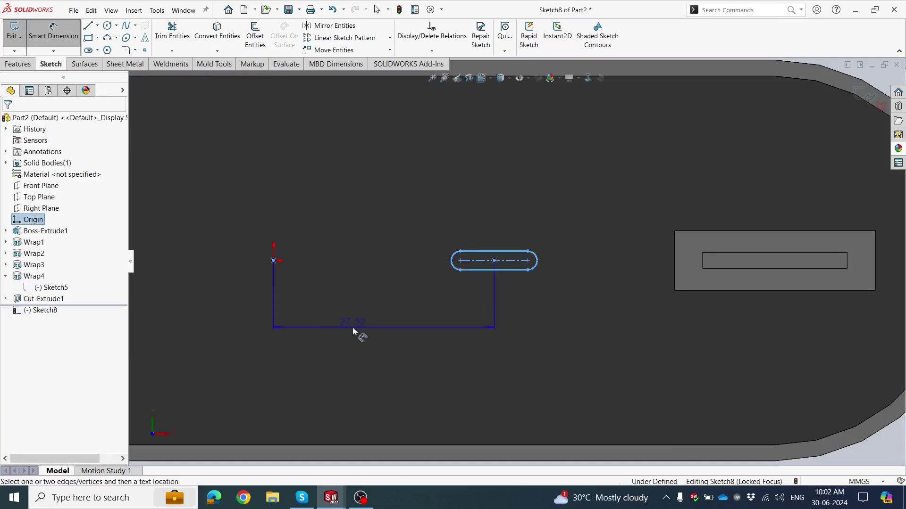
pyautogui.click(353, 328)
pyautogui.press('Return')
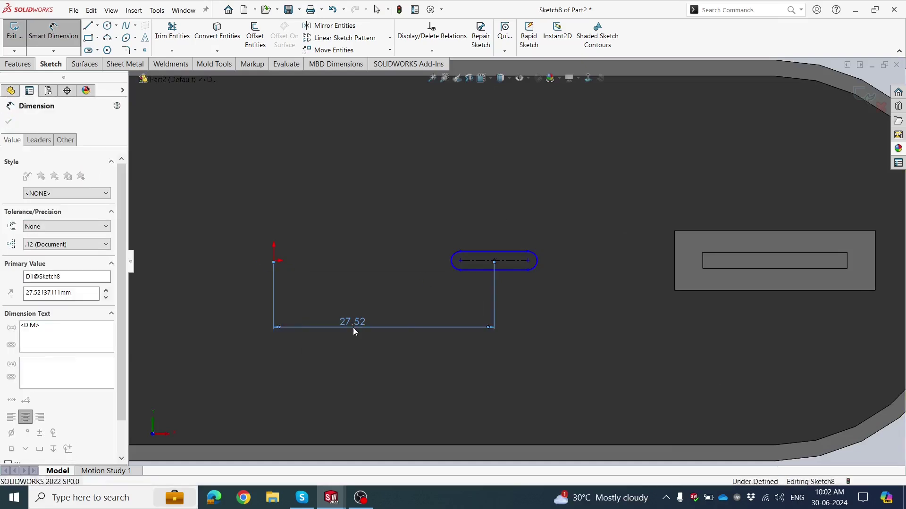
pyautogui.scroll(1, 384, 355)
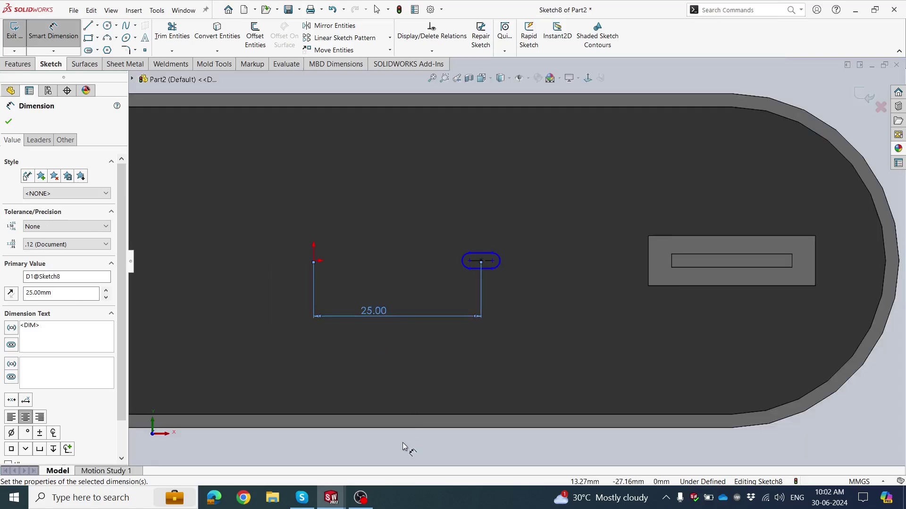
pyautogui.press('Escape')
# Step: Dimension the slot's centre-to-centre length as 5 mm
pyautogui.scroll(-2, 510, 284)
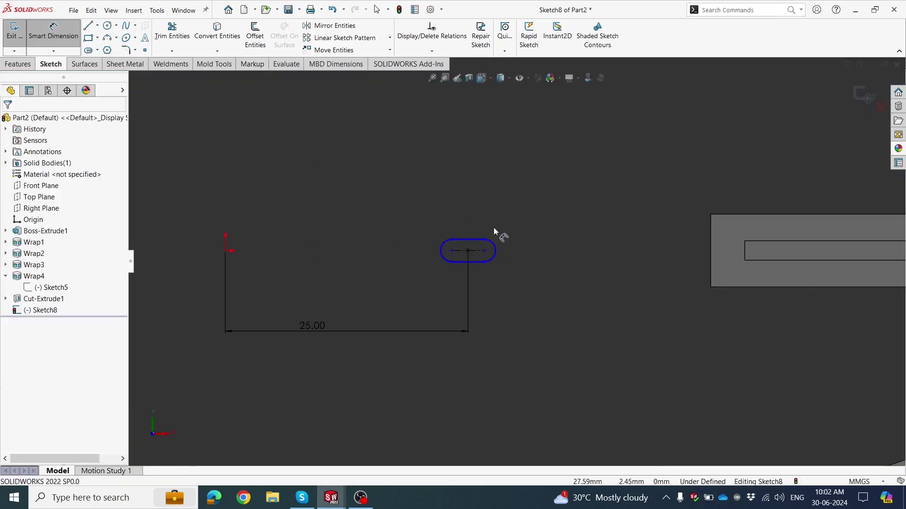
pyautogui.click(473, 247)
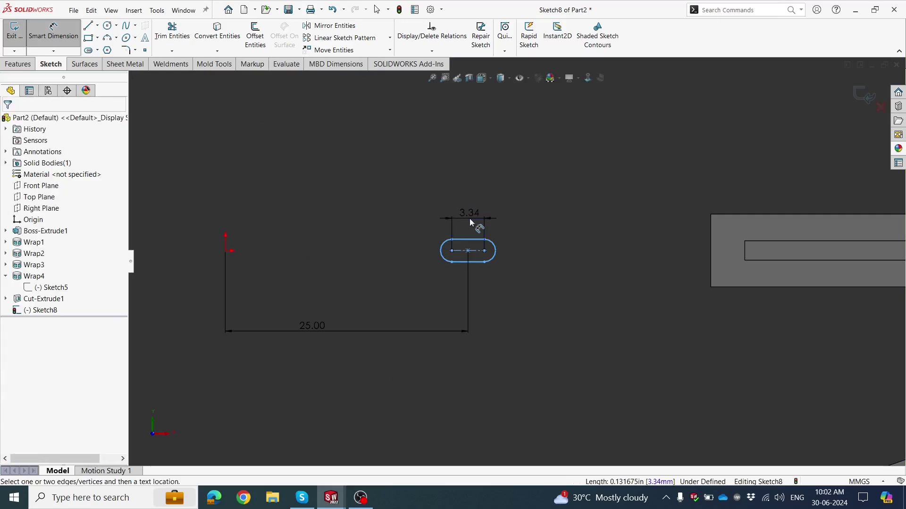
pyautogui.click(469, 219)
pyautogui.press('Return')
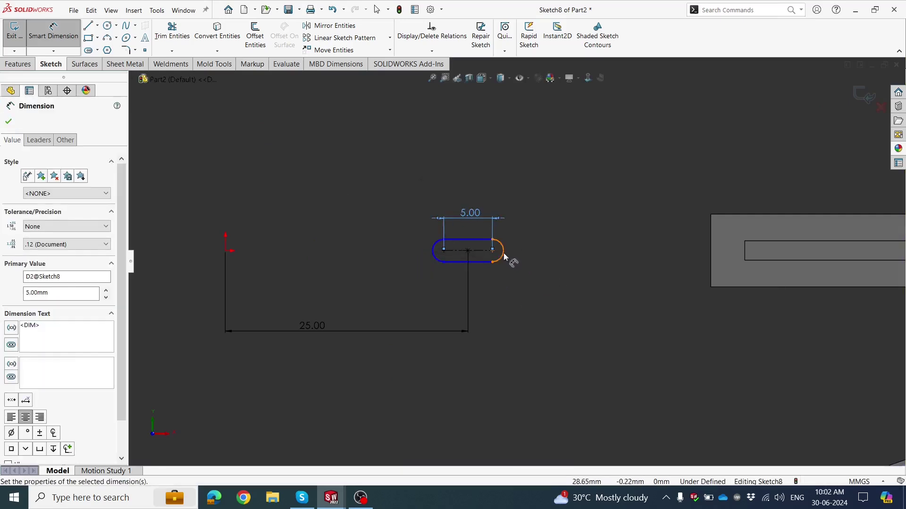
# Step: Dimension the slot's end arc with a radius of 1.2 mm
pyautogui.click(539, 267)
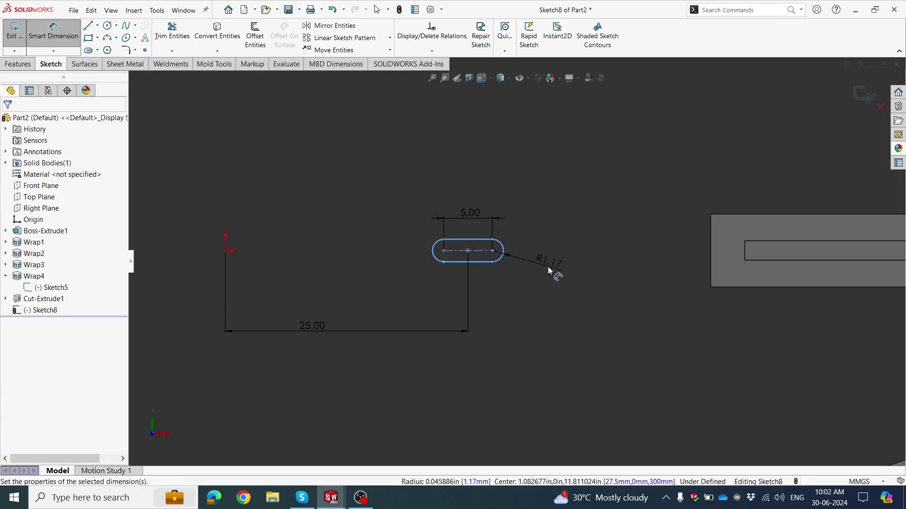
pyautogui.click(547, 267)
pyautogui.write('1.2')
pyautogui.press('Return')
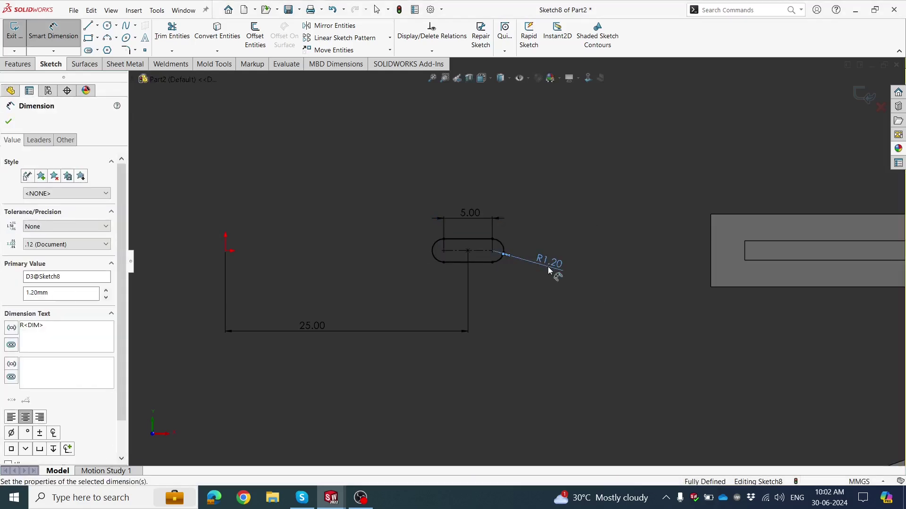
pyautogui.press('Escape')
# Step: Draw a corner rectangle about 5 mm by 0.97 mm inside the slot, spanning the distance between its arc centres
pyautogui.scroll(-2, 531, 219)
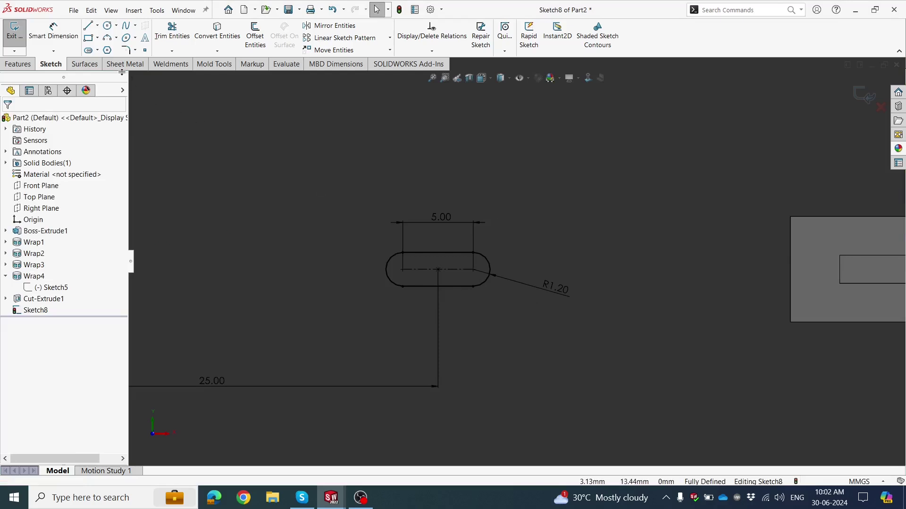
pyautogui.click(88, 37)
pyautogui.scroll(-3, 456, 268)
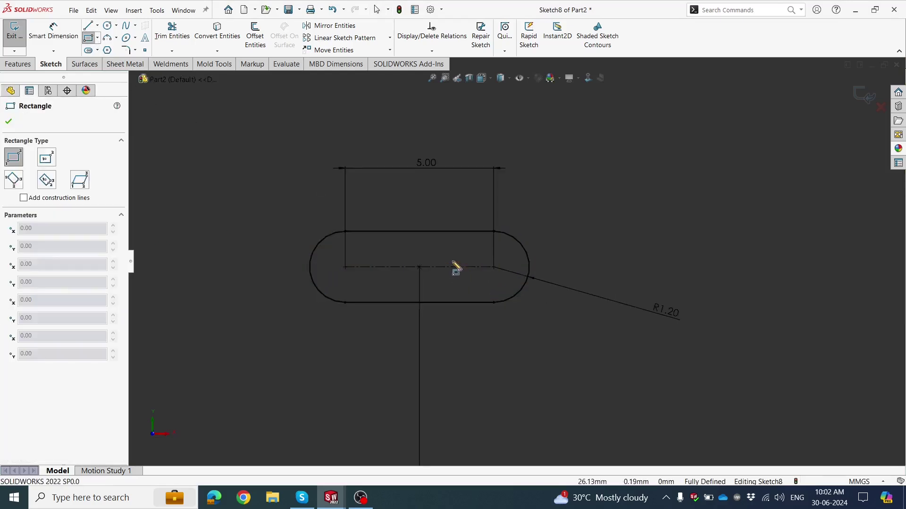
pyautogui.click(346, 251)
pyautogui.click(494, 279)
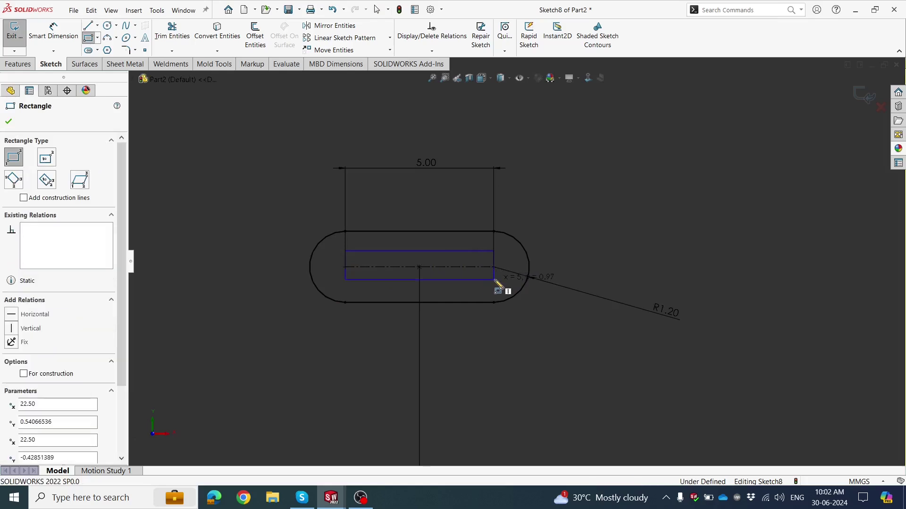
pyautogui.press('Escape')
# Step: Dimension the inner rectangle's height as 0.75 mm
pyautogui.moveTo(524, 328); pyautogui.dragTo(551, 253, button='right')
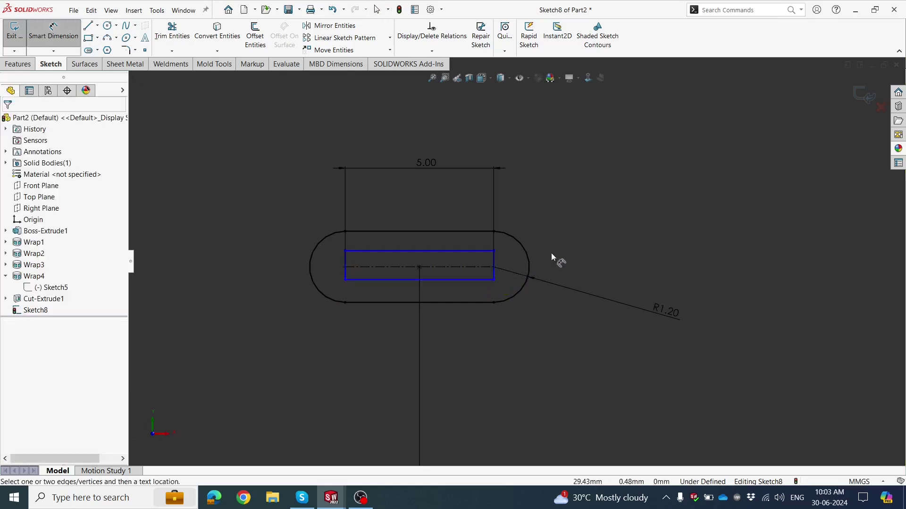
pyautogui.click(499, 263)
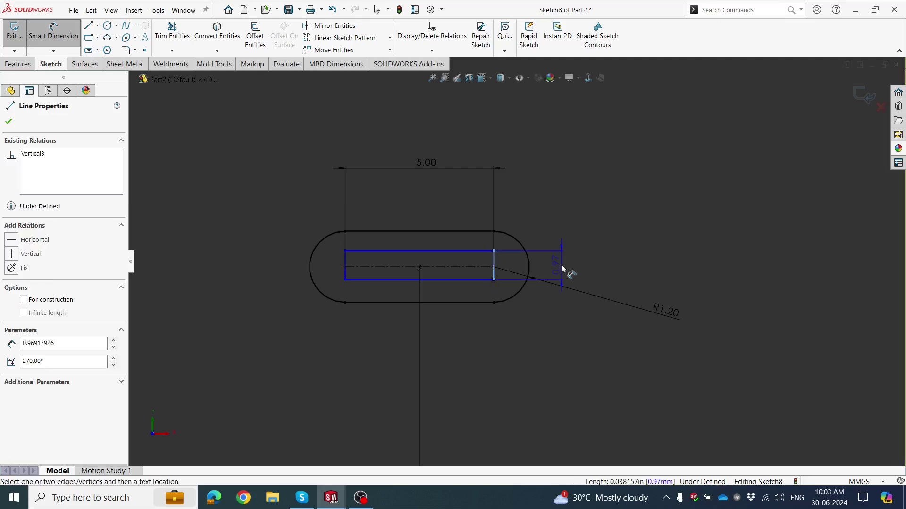
pyautogui.click(562, 268)
pyautogui.write('.7')
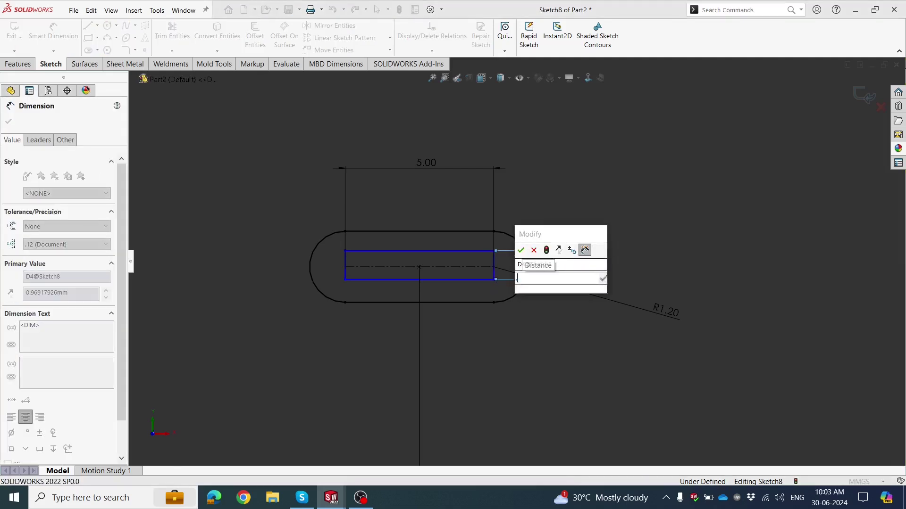
pyautogui.write('5')
pyautogui.press('Return')
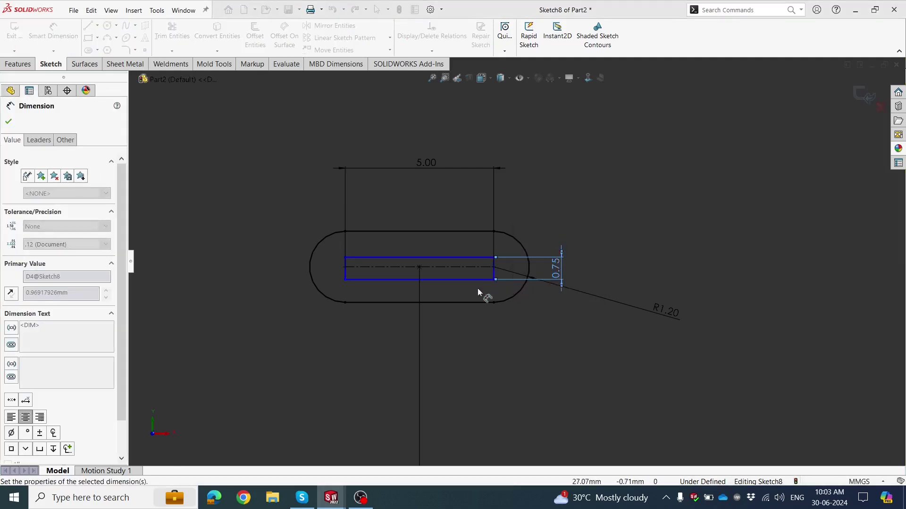
# Step: Dimension the inner rectangle's lower edge with a length of 5 mm
pyautogui.click(450, 280)
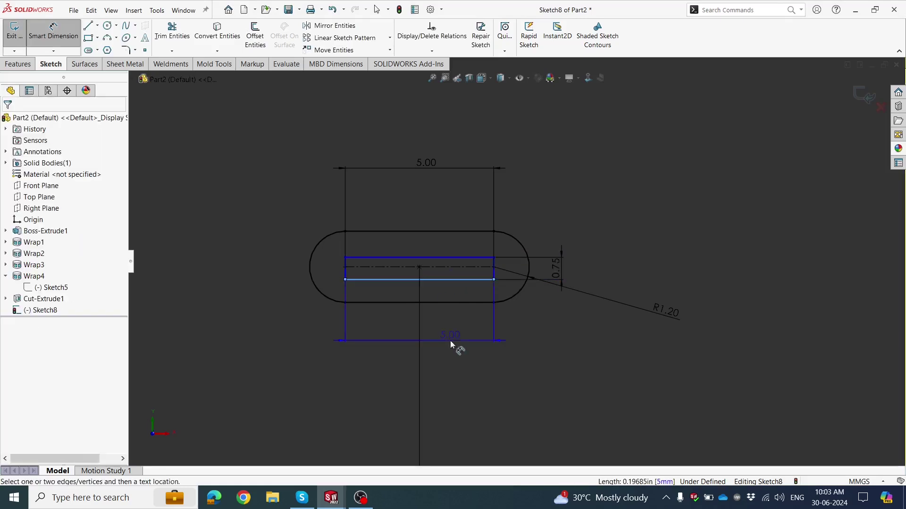
pyautogui.click(450, 340)
pyautogui.press('Return')
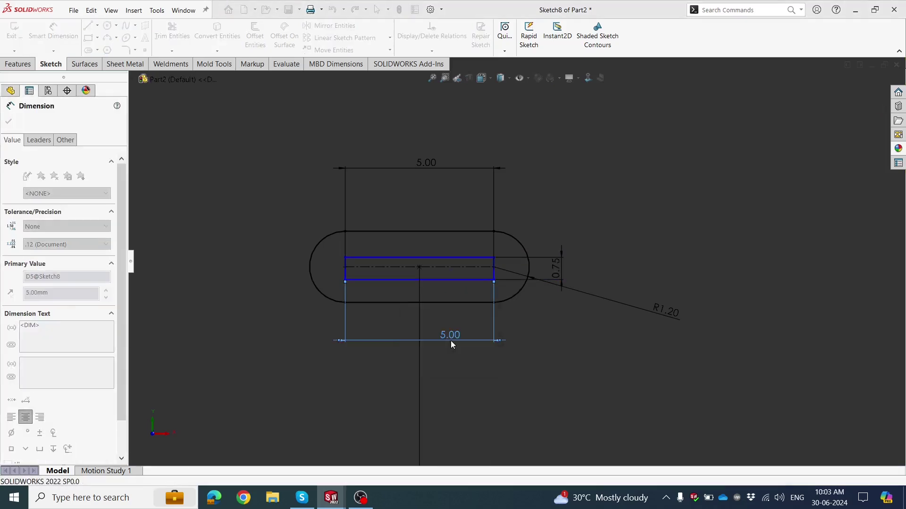
pyautogui.press('Escape')
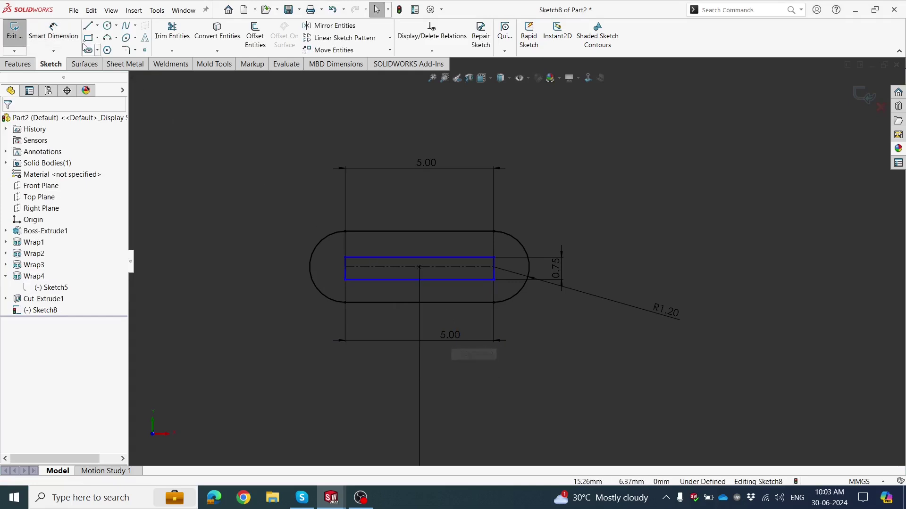
pyautogui.click(98, 27)
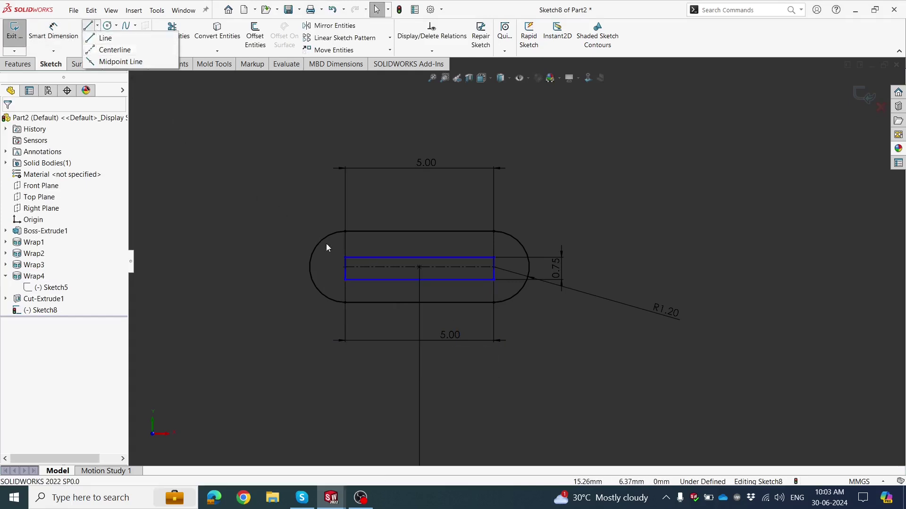
pyautogui.click(616, 155)
pyautogui.scroll(5, 510, 247)
pyautogui.press('Escape')
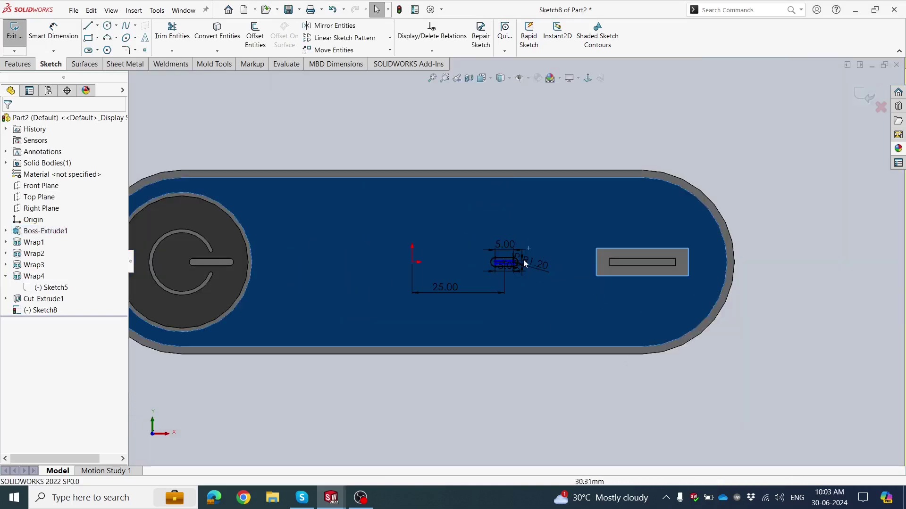
pyautogui.scroll(-5, 516, 259)
pyautogui.scroll(-1, 473, 301)
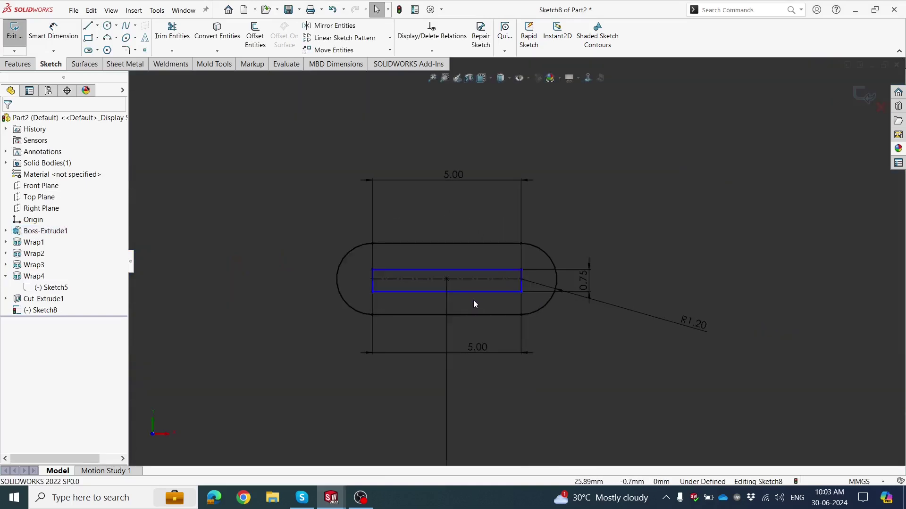
# Step: Draw a centerline from the midpoint of the inner rectangle's upper edge to the slot's centre point
pyautogui.scroll(-2, 474, 297)
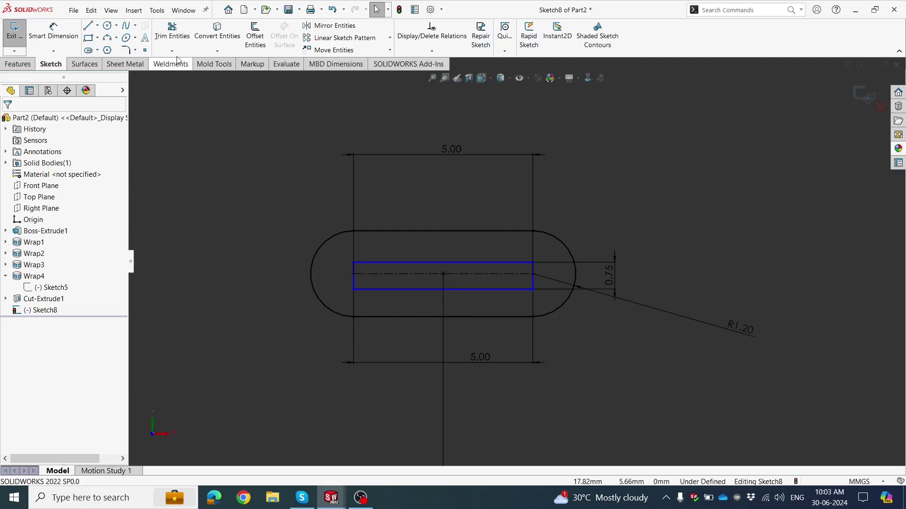
pyautogui.click(97, 26)
pyautogui.click(106, 48)
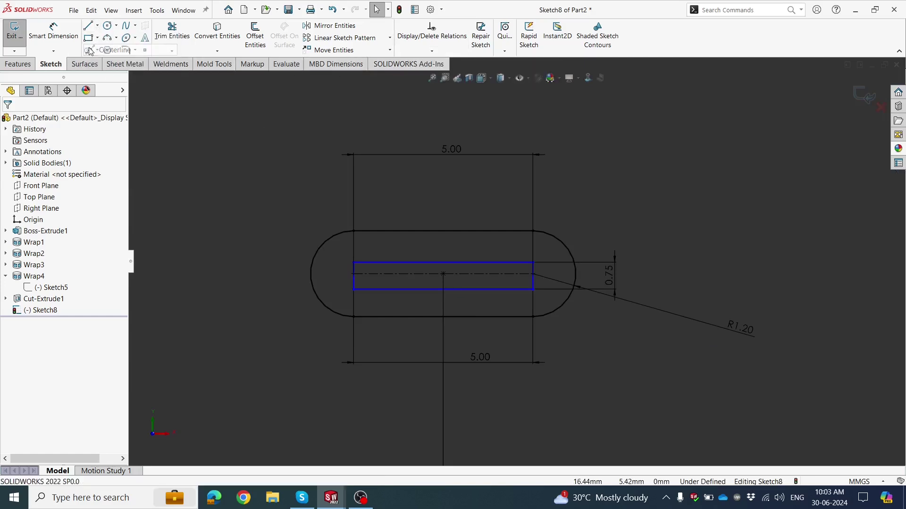
pyautogui.scroll(-2, 372, 252)
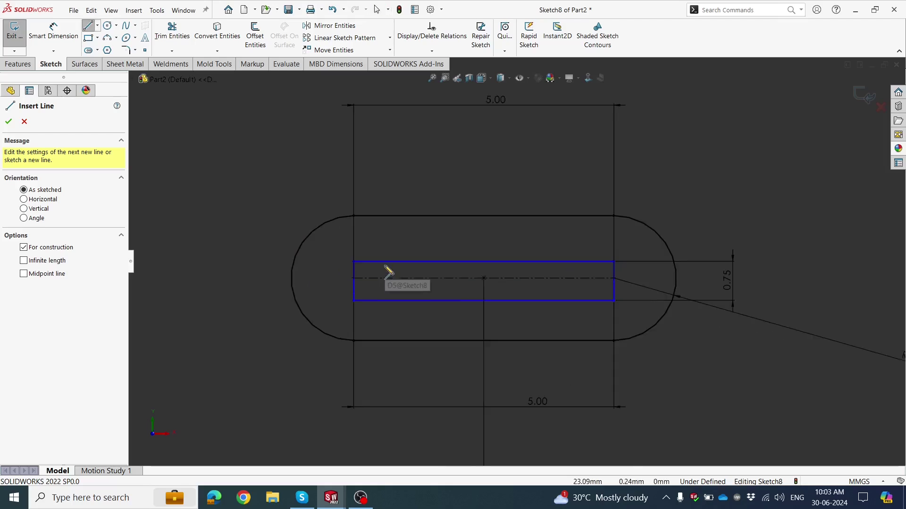
pyautogui.click(483, 262)
pyautogui.click(484, 278)
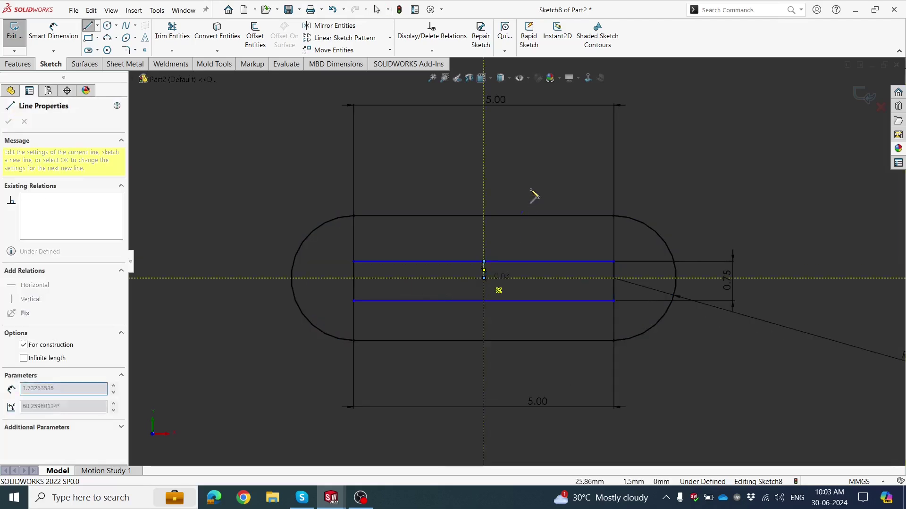
# Step: Draw a second centerline about 2.5 mm long from the midpoint of the rectangle's left edge to the slot's centre point
pyautogui.click(354, 281)
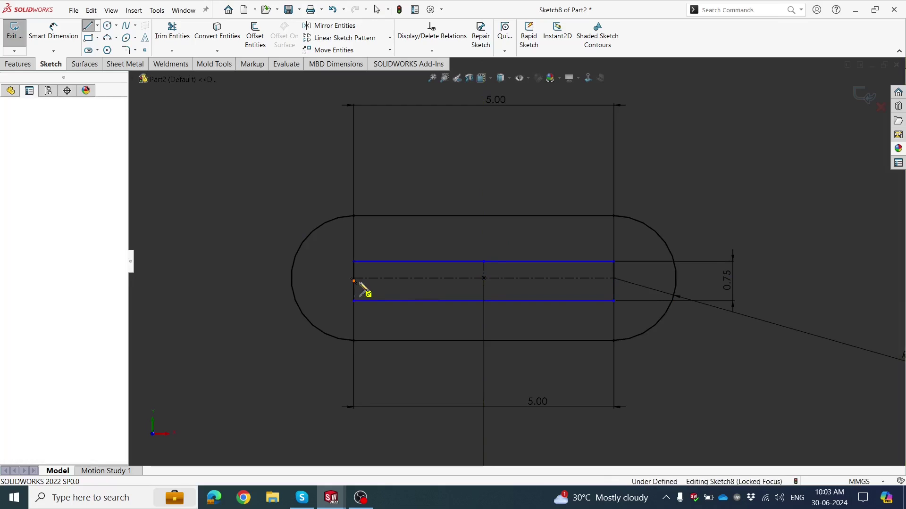
pyautogui.click(484, 278)
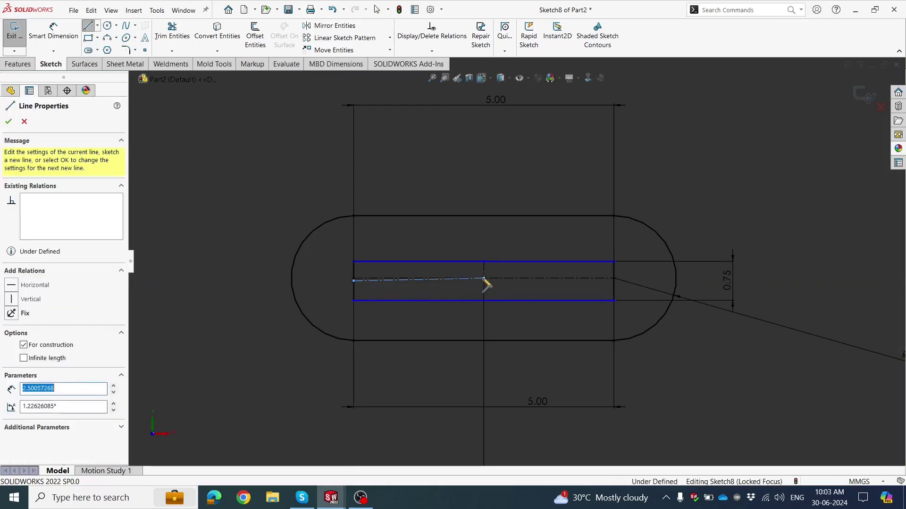
pyautogui.press('Escape')
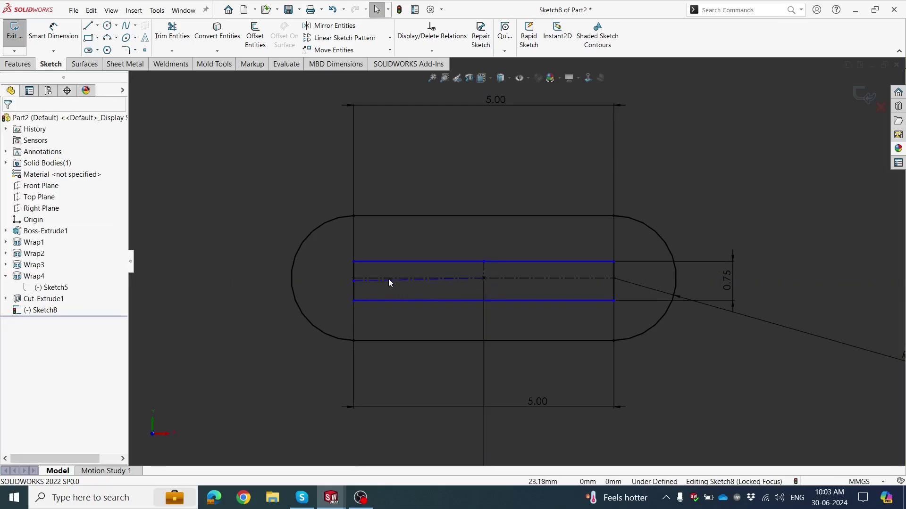
# Step: Make the slightly tilted centerline from the inner rectangle's left edge to the slot's centre point horizontal
pyautogui.click(388, 279)
pyautogui.click(390, 286)
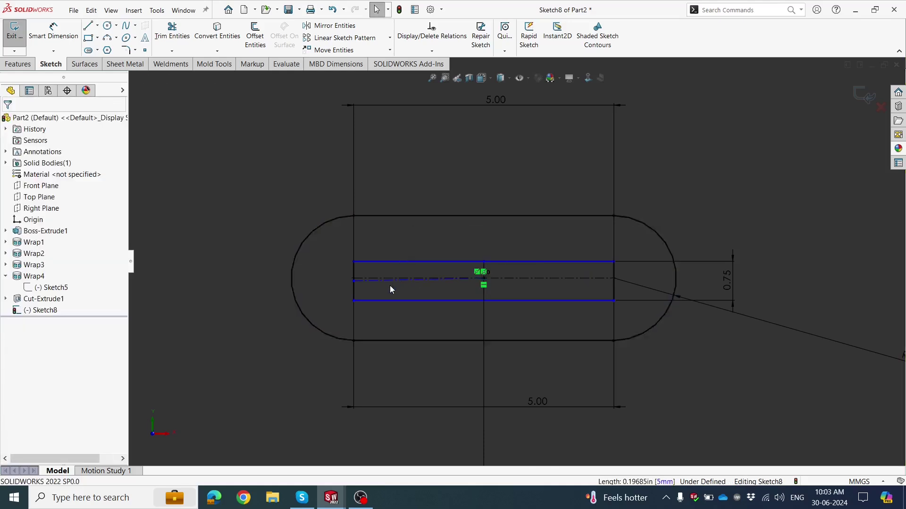
pyautogui.scroll(-3, 387, 281)
pyautogui.click(371, 272)
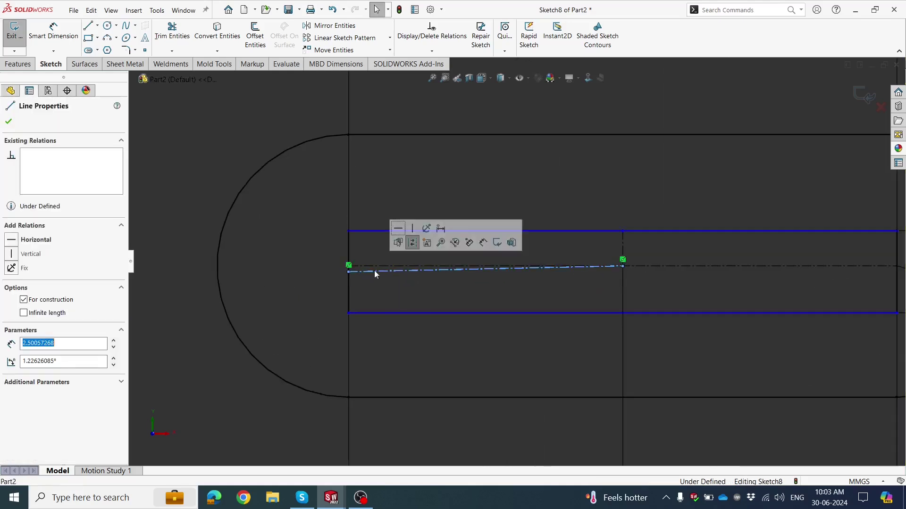
pyautogui.click(398, 236)
pyautogui.click(493, 291)
pyautogui.scroll(3, 493, 291)
pyautogui.scroll(-1, 494, 291)
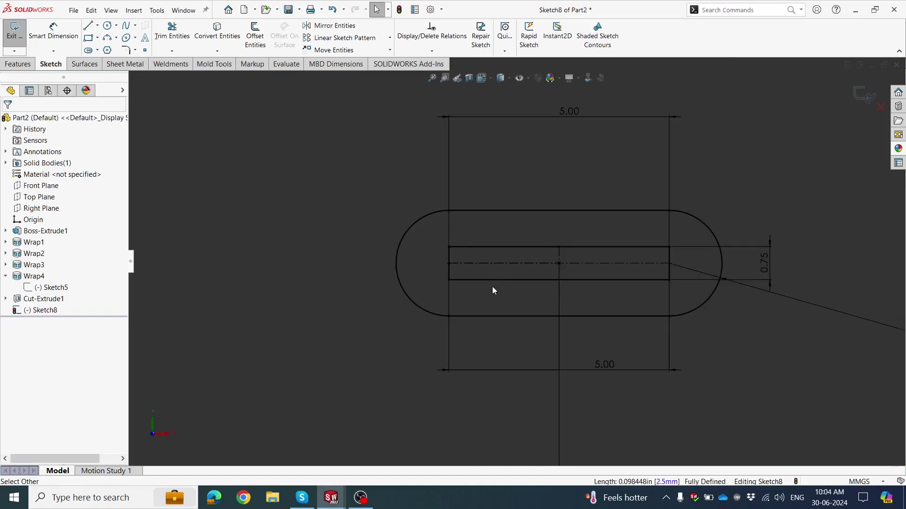
pyautogui.scroll(2, 491, 288)
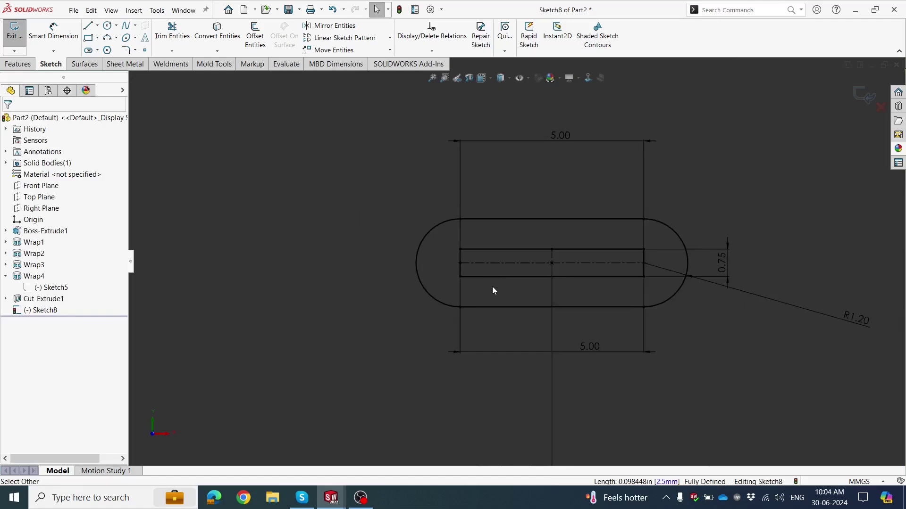
# Step: Cut-extrude the slot profile with its inner rectangle to a blind depth of 5 mm
pyautogui.click(19, 65)
pyautogui.click(165, 33)
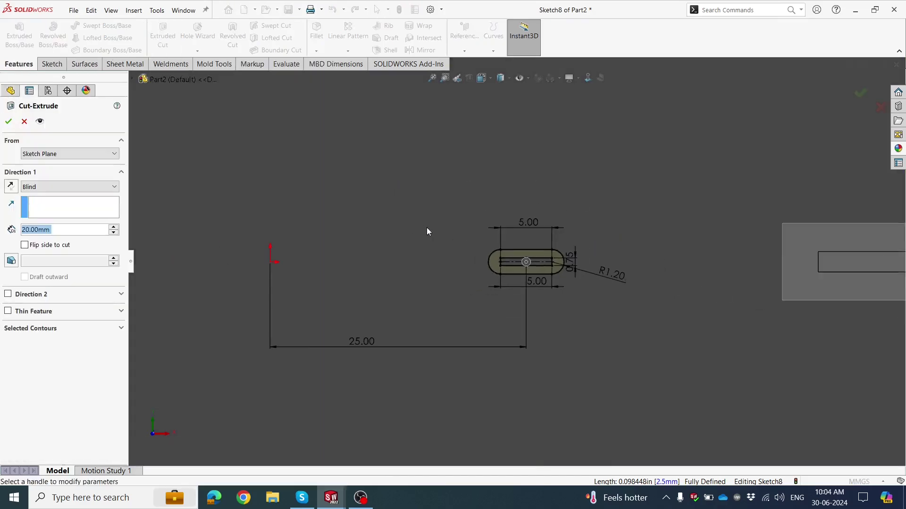
pyautogui.click(113, 233)
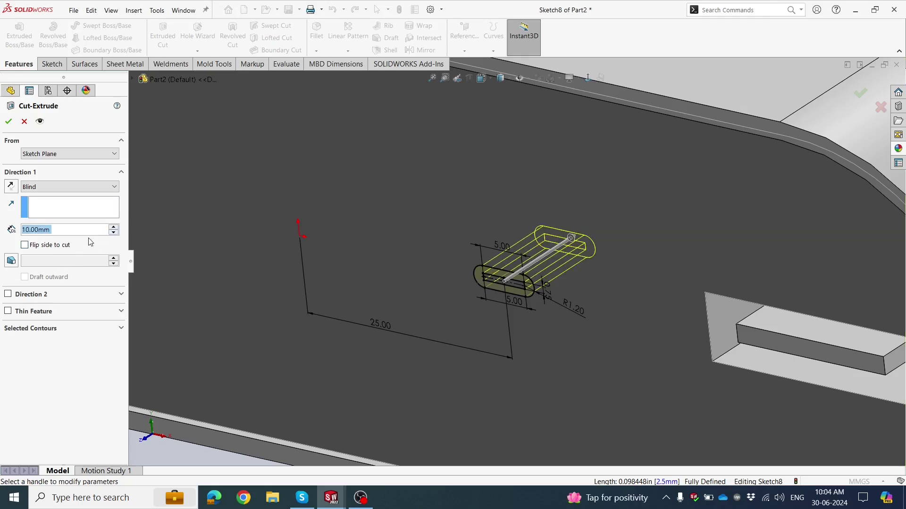
pyautogui.write('5')
pyautogui.press('Return')
pyautogui.click(9, 122)
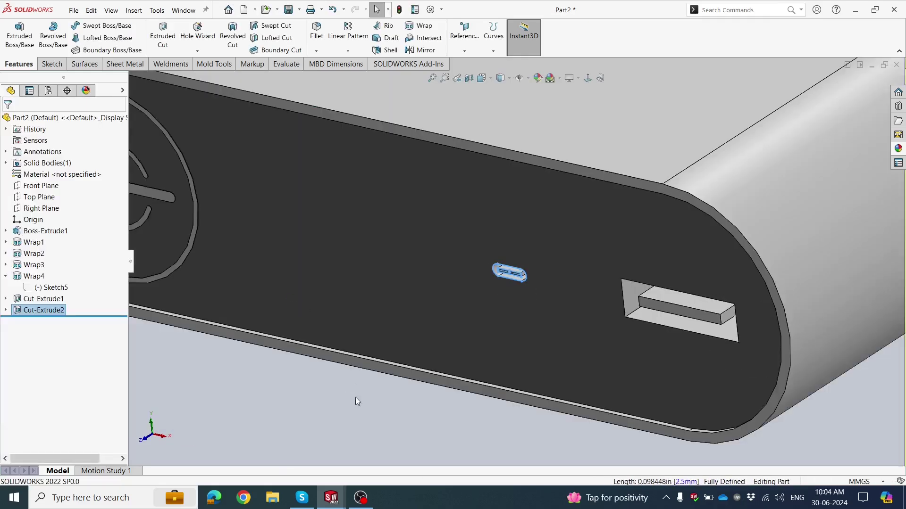
pyautogui.click(355, 397)
# Step: Start a new sketch on the body's dark front end face
pyautogui.scroll(-2, 476, 324)
pyautogui.moveTo(480, 322); pyautogui.dragTo(527, 248, button='middle')
pyautogui.scroll(4, 504, 302)
pyautogui.click(400, 212)
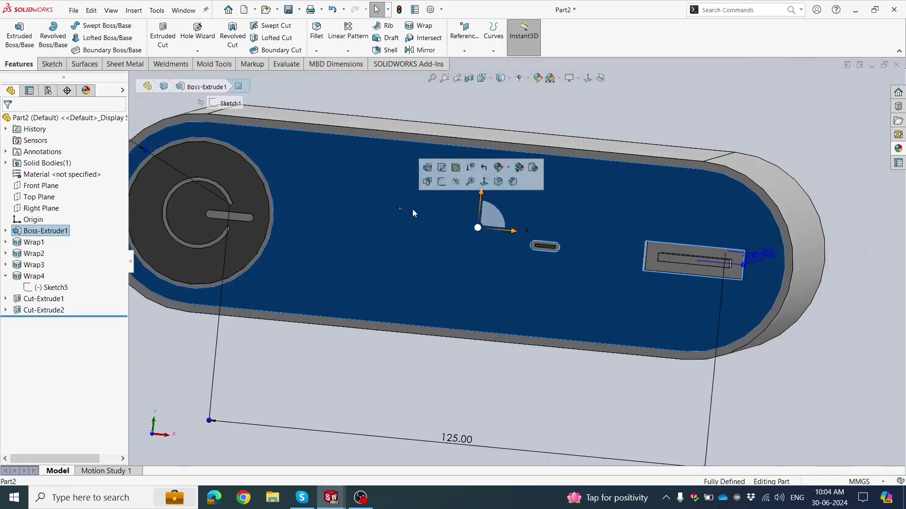
pyautogui.click(444, 187)
pyautogui.press('Escape')
pyautogui.scroll(-1, 443, 255)
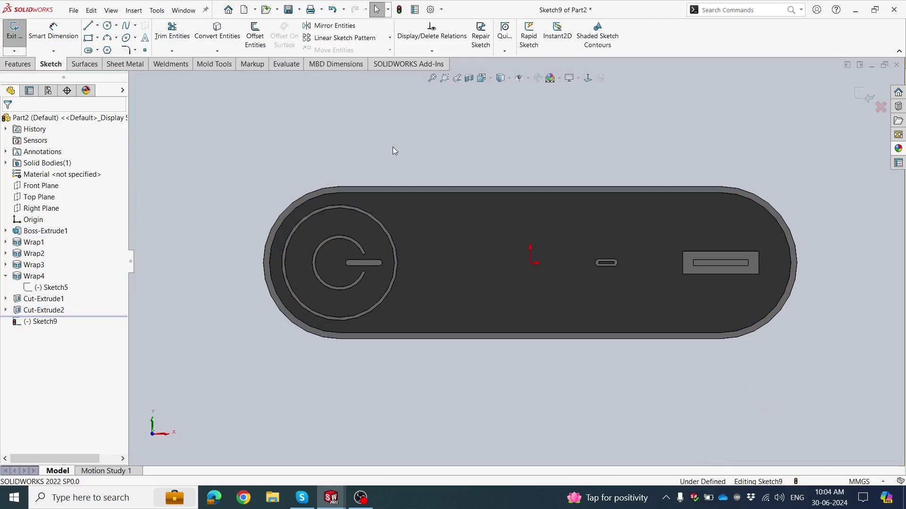
pyautogui.scroll(1, 481, 282)
pyautogui.scroll(-1, 640, 193)
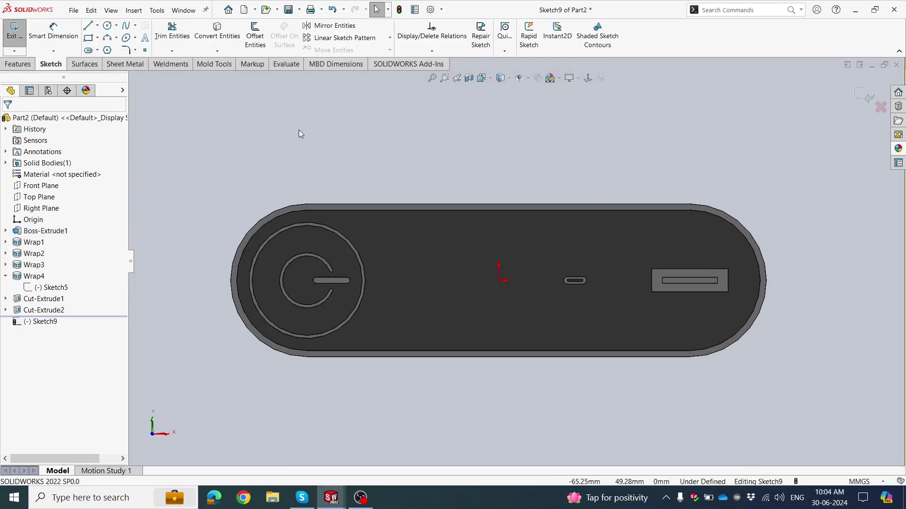
pyautogui.press('z')
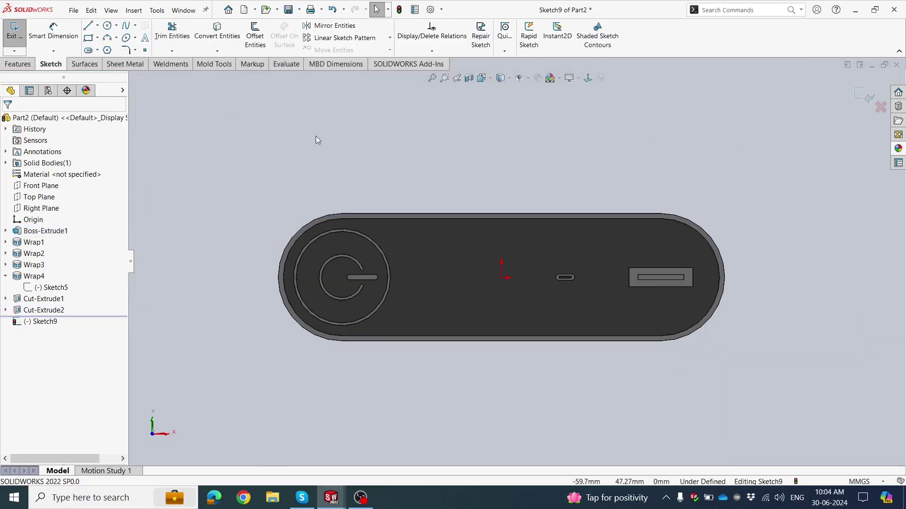
# Step: Draw a circle about 9.56 mm in diameter between the power symbol and the origin, level with the origin
pyautogui.click(107, 26)
pyautogui.scroll(-1, 424, 286)
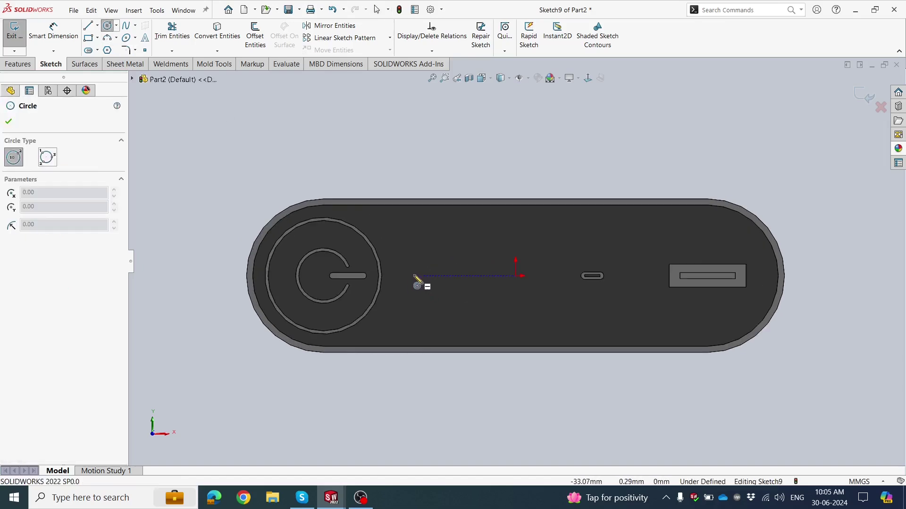
pyautogui.click(413, 276)
pyautogui.click(415, 291)
# Step: Dimension the new circle's diameter as 7 mm
pyautogui.moveTo(426, 391); pyautogui.dragTo(426, 282, button='right')
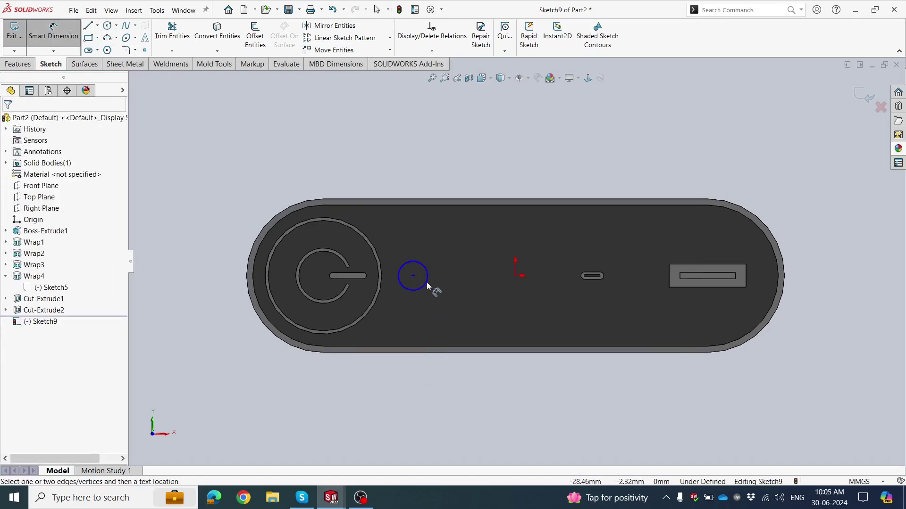
pyautogui.click(427, 282)
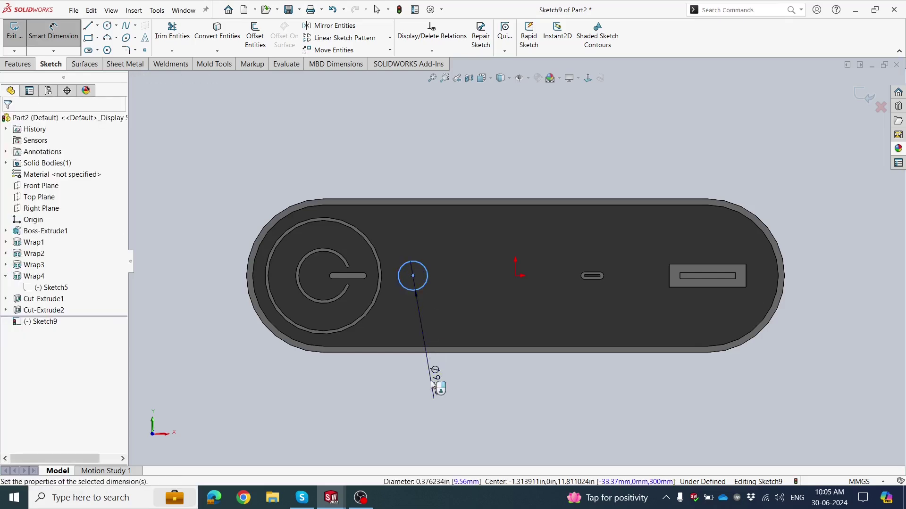
pyautogui.click(433, 383)
pyautogui.write('7')
pyautogui.press('Return')
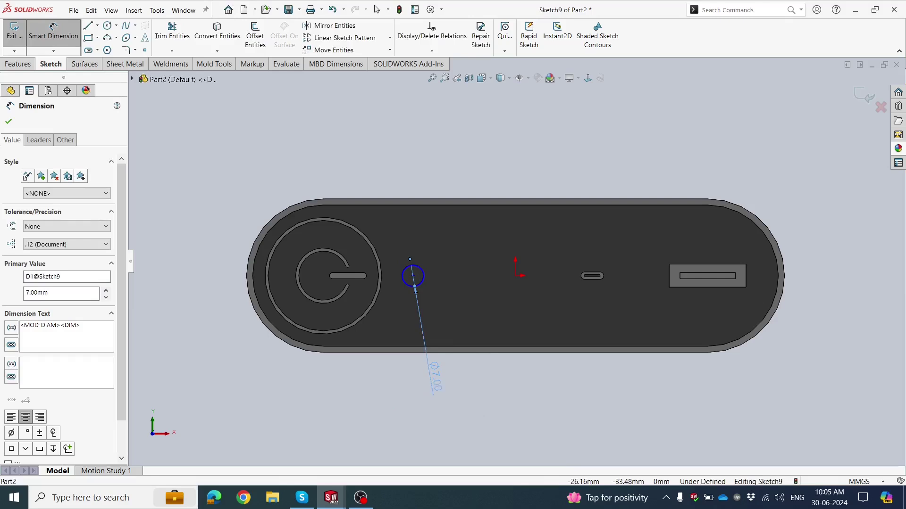
# Step: Change the circle's diameter dimension to 5 mm
pyautogui.doubleClick(434, 377)
pyautogui.write('5')
pyautogui.press('Return')
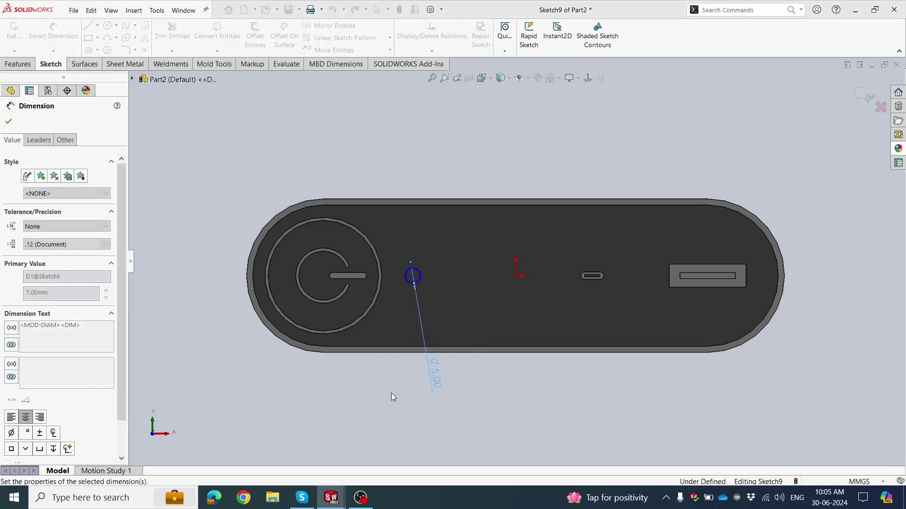
# Step: Dimension the horizontal distance from the circle's centre to the origin as 30 mm
pyautogui.click(406, 265)
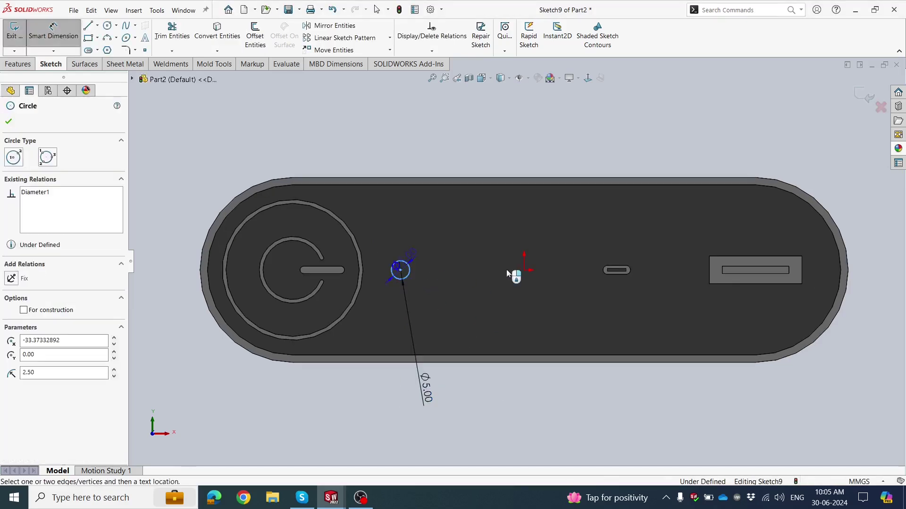
pyautogui.click(524, 270)
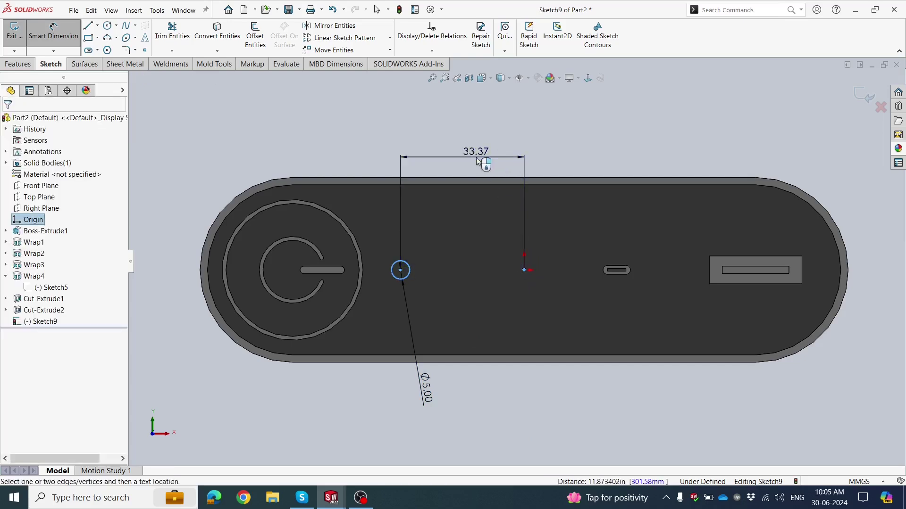
pyautogui.click(476, 157)
pyautogui.write('30')
pyautogui.press('Return')
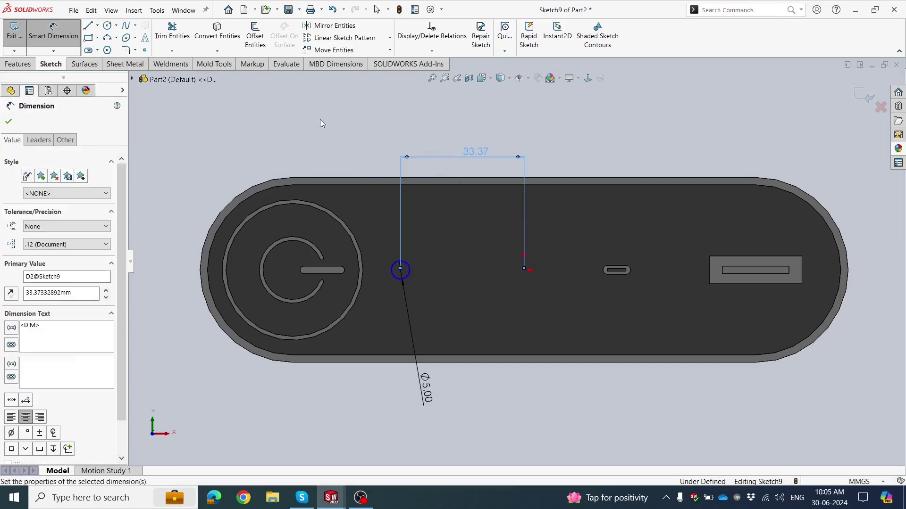
pyautogui.press('Escape')
pyautogui.press('Escape')
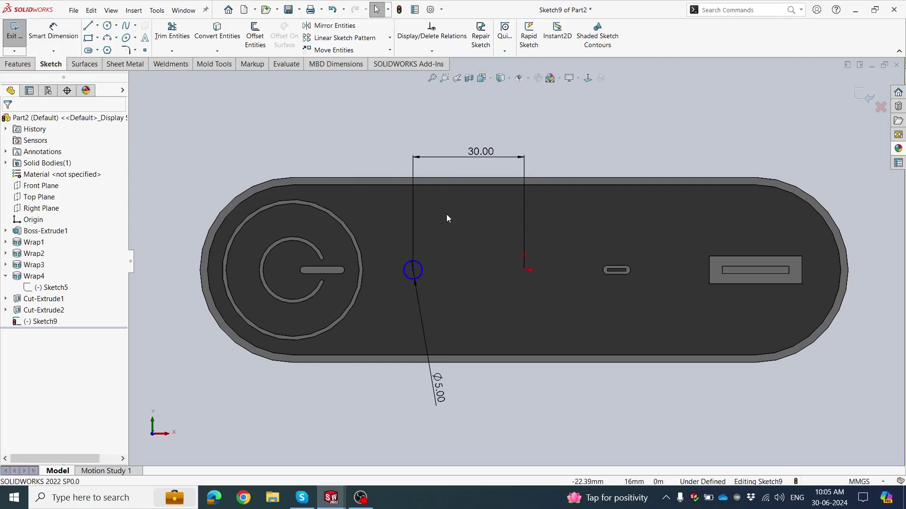
pyautogui.scroll(-2, 484, 262)
pyautogui.click(400, 278)
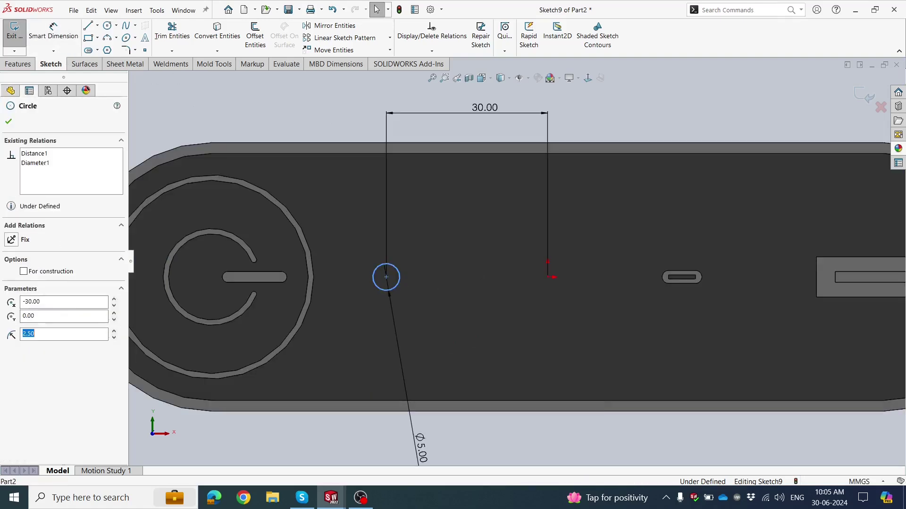
pyautogui.keyDown('ctrl'); pyautogui.click(547, 277); pyautogui.keyUp('ctrl')
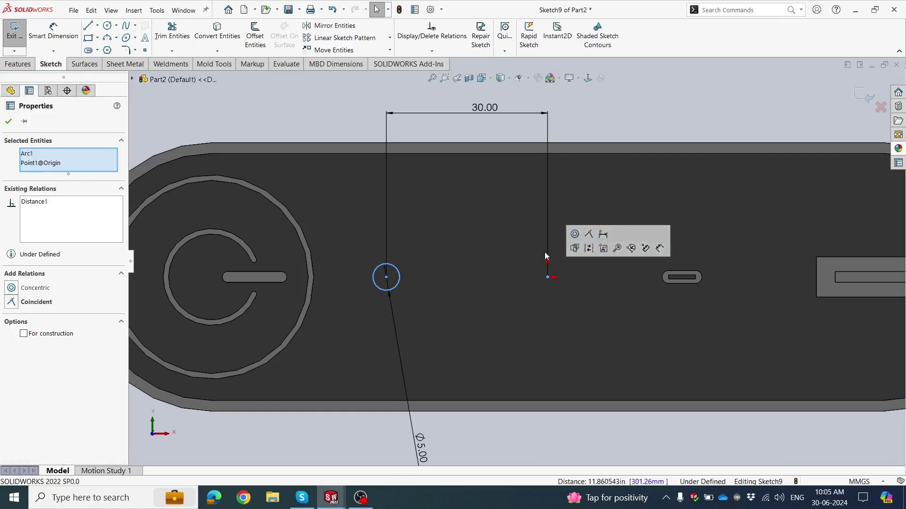
pyautogui.click(327, 109)
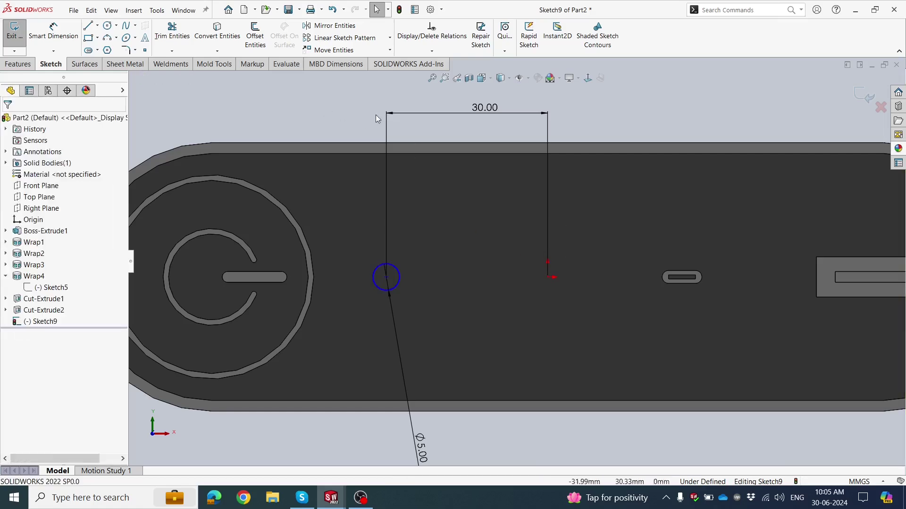
# Step: Add a horizontal relation between the circle's centre point and the origin
pyautogui.click(388, 277)
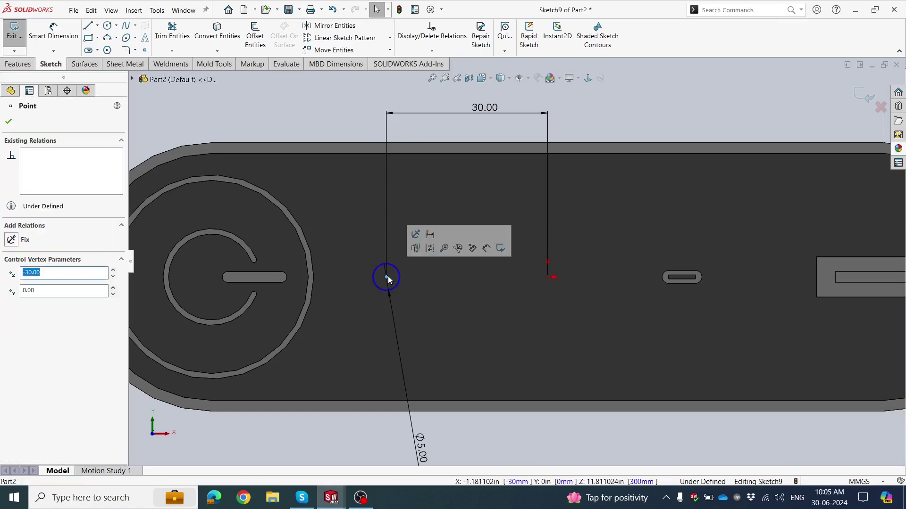
pyautogui.keyDown('ctrl'); pyautogui.click(546, 277); pyautogui.keyUp('ctrl')
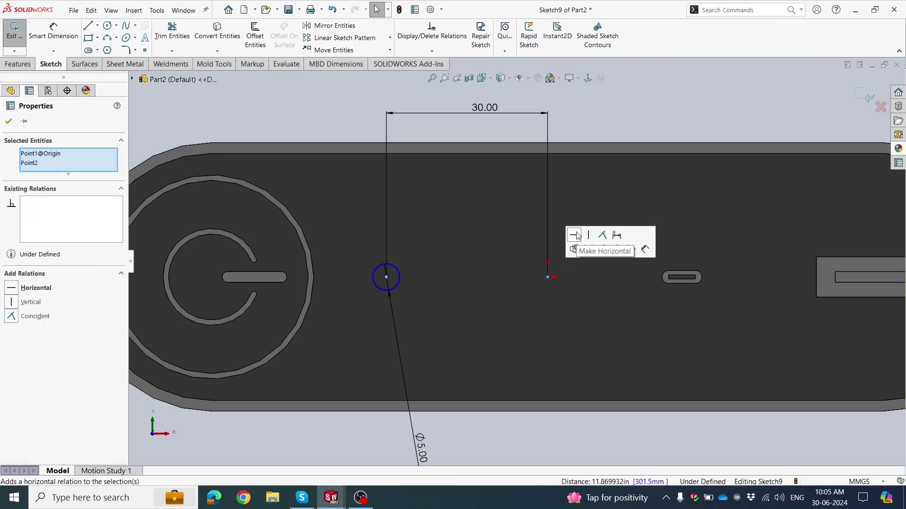
pyautogui.click(577, 235)
pyautogui.click(307, 121)
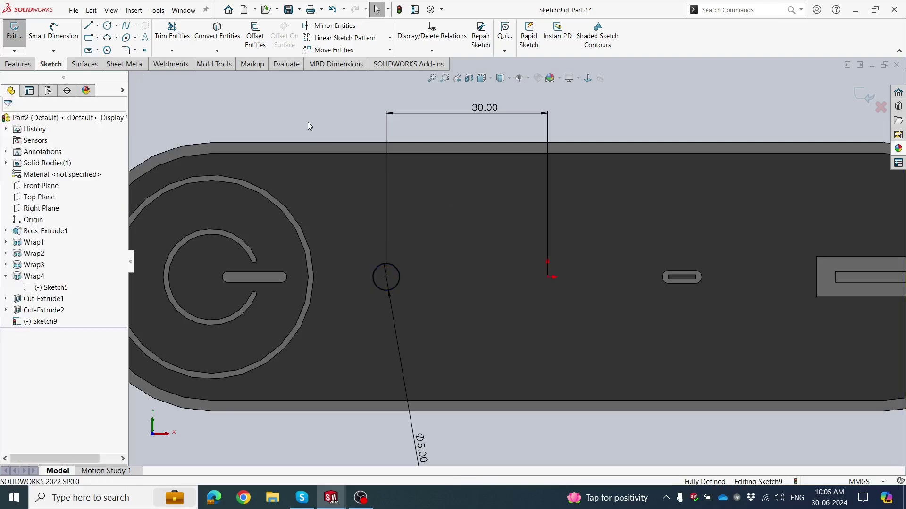
# Step: Cut-extrude the 5 mm circle to a blind depth of 0.1 mm
pyautogui.press('f')
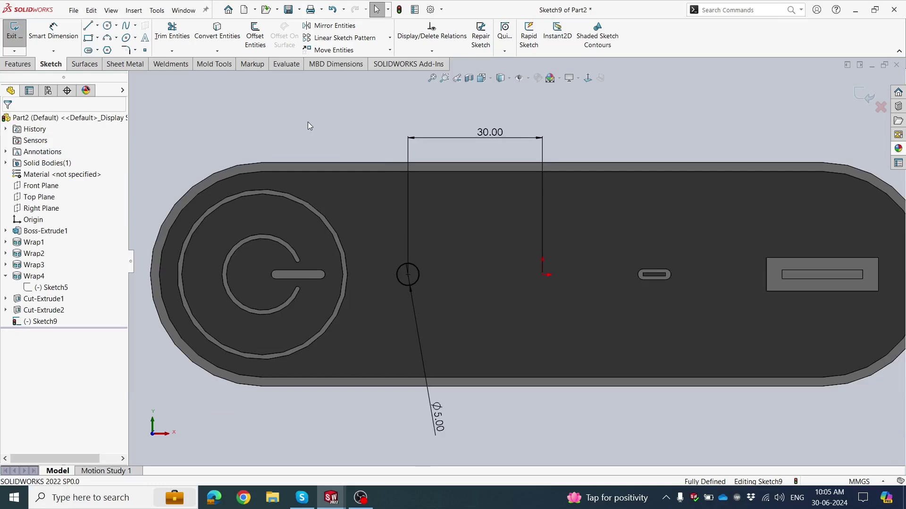
pyautogui.click(18, 66)
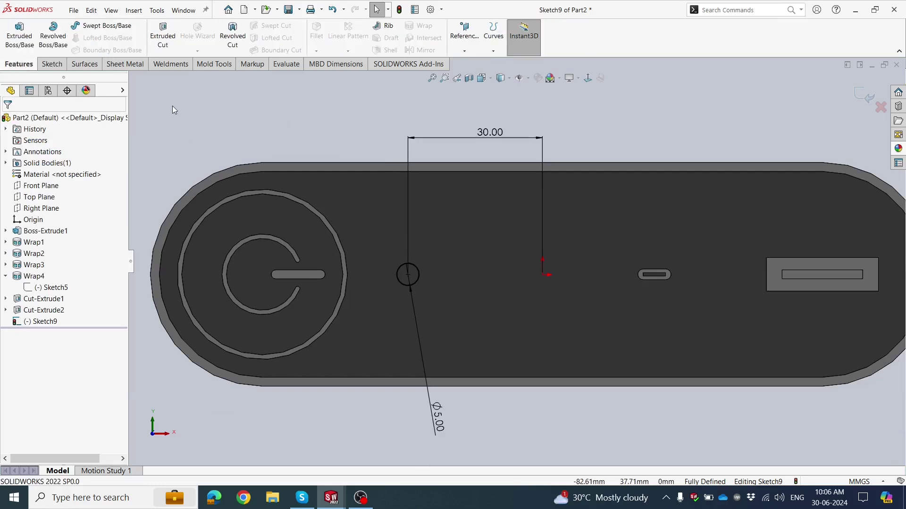
pyautogui.click(162, 35)
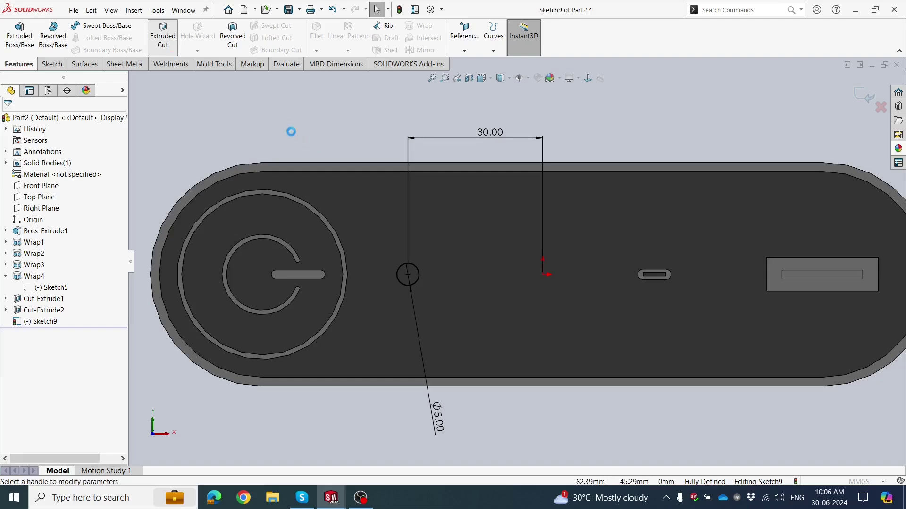
pyautogui.write('.1')
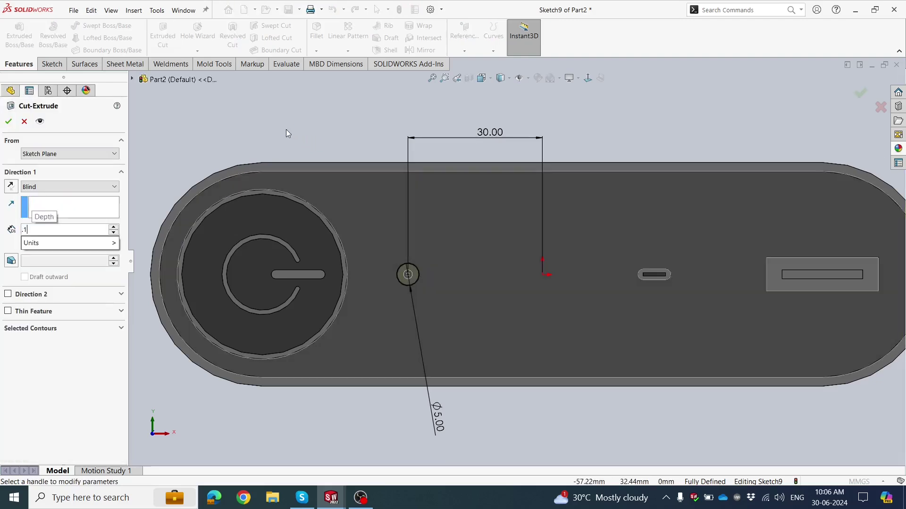
pyautogui.press('Return')
pyautogui.moveTo(336, 202); pyautogui.dragTo(318, 226, button='middle')
pyautogui.scroll(6, 318, 226)
pyautogui.scroll(-3, 369, 384)
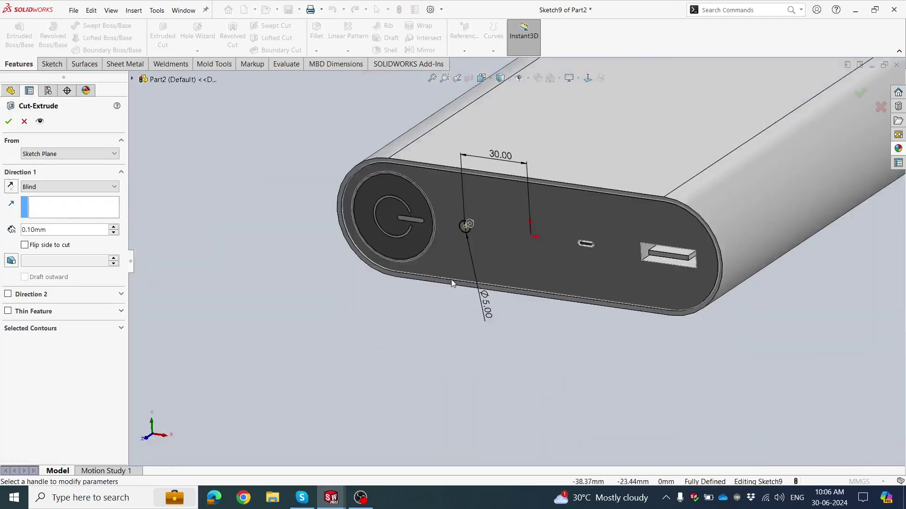
pyautogui.scroll(-2, 451, 279)
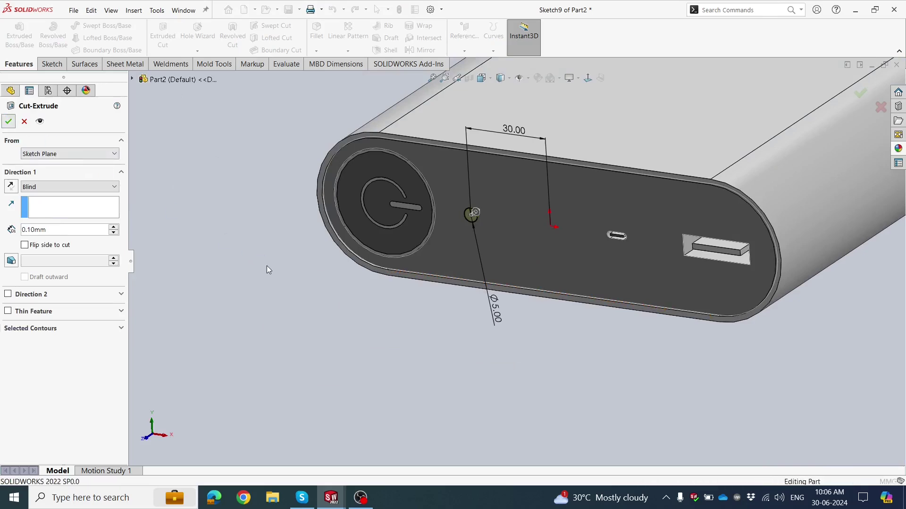
pyautogui.press('Return')
pyautogui.moveTo(267, 267); pyautogui.dragTo(444, 282, button='middle')
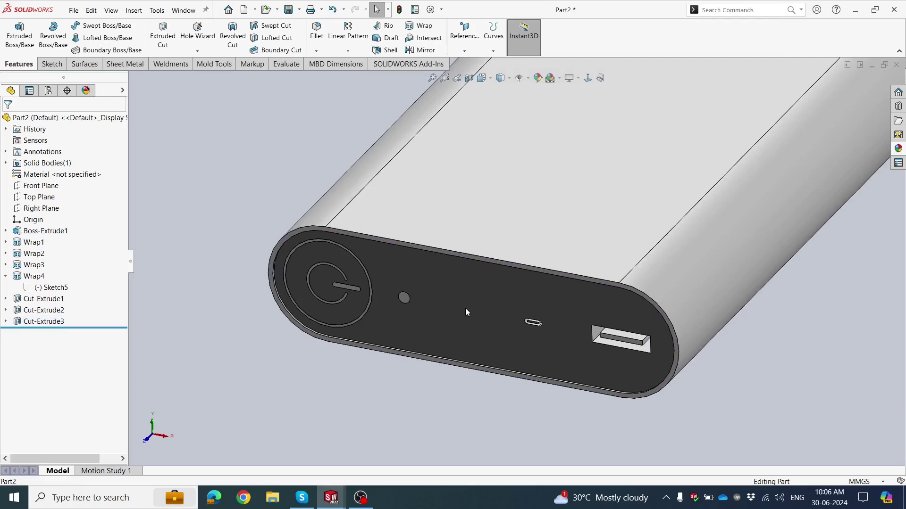
pyautogui.scroll(-1, 469, 313)
pyautogui.scroll(-1, 406, 295)
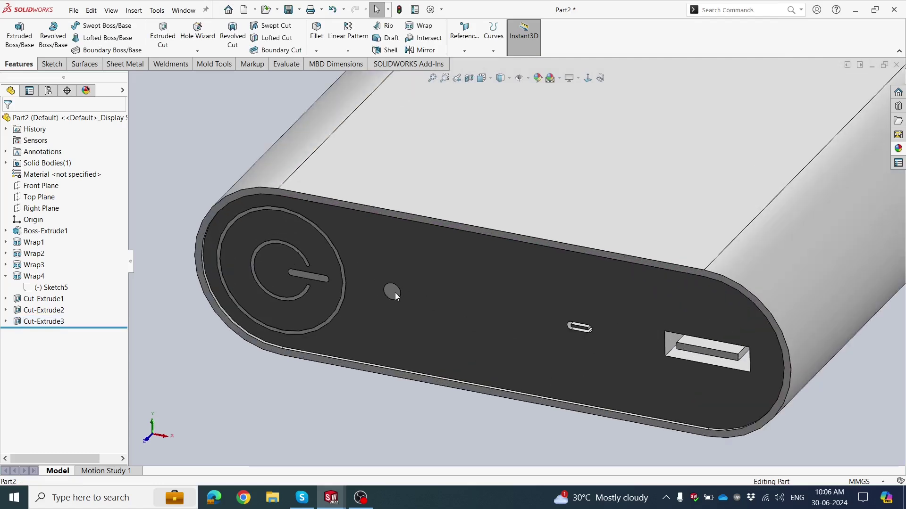
# Step: Linear-pattern the 5 mm circular recess along the front face's upper straight edge with 4 instances spaced 10 mm apart
pyautogui.scroll(1, 426, 292)
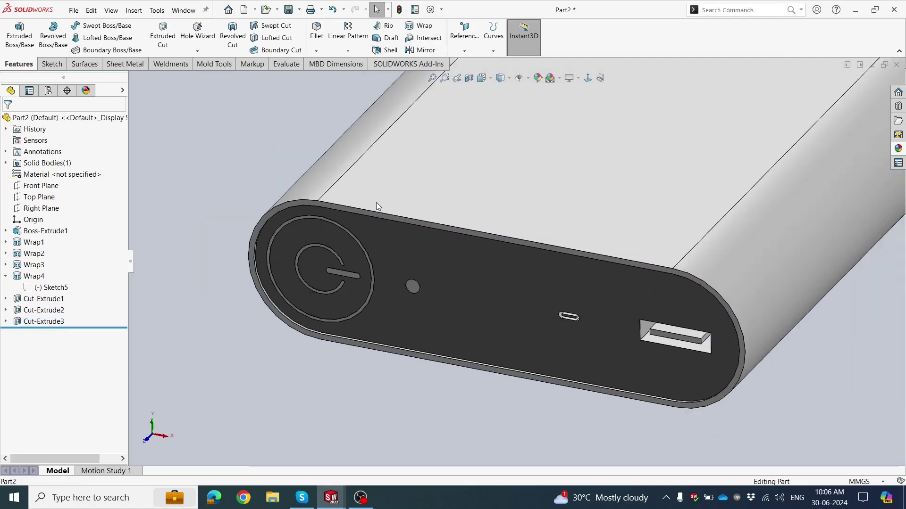
pyautogui.click(347, 51)
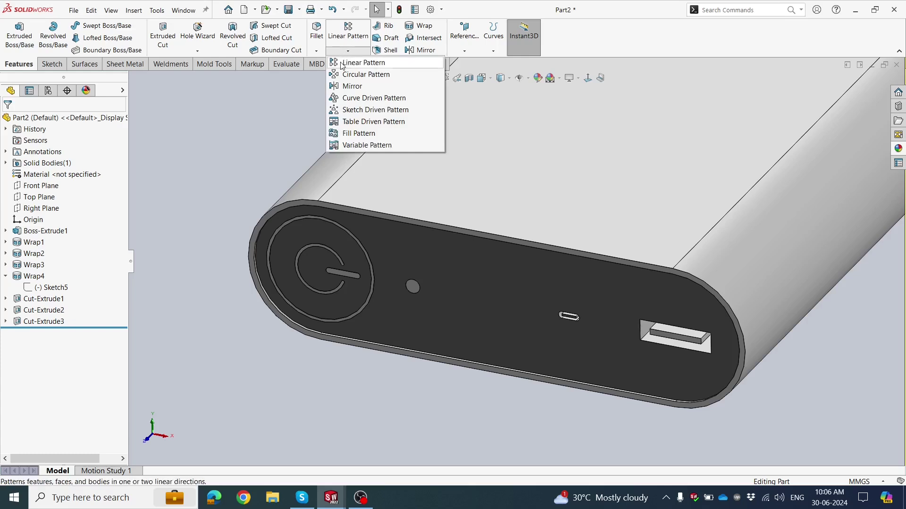
pyautogui.click(369, 66)
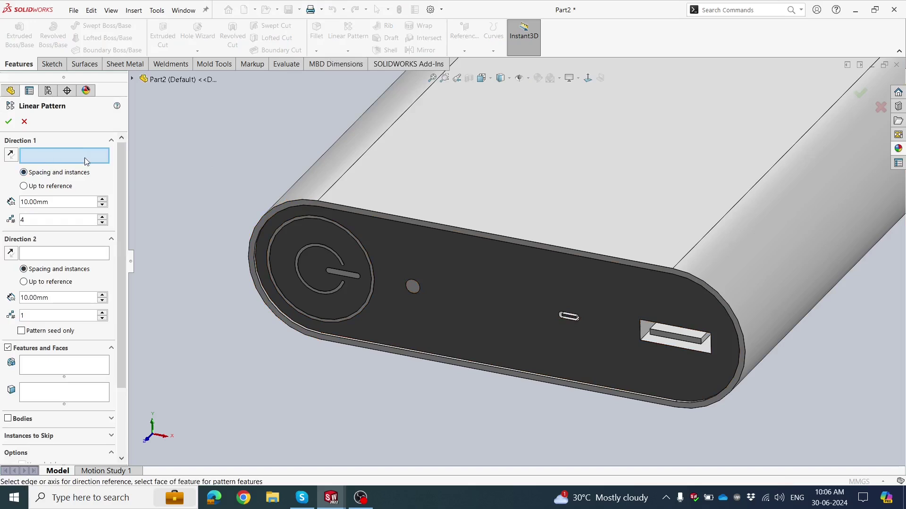
pyautogui.click(373, 211)
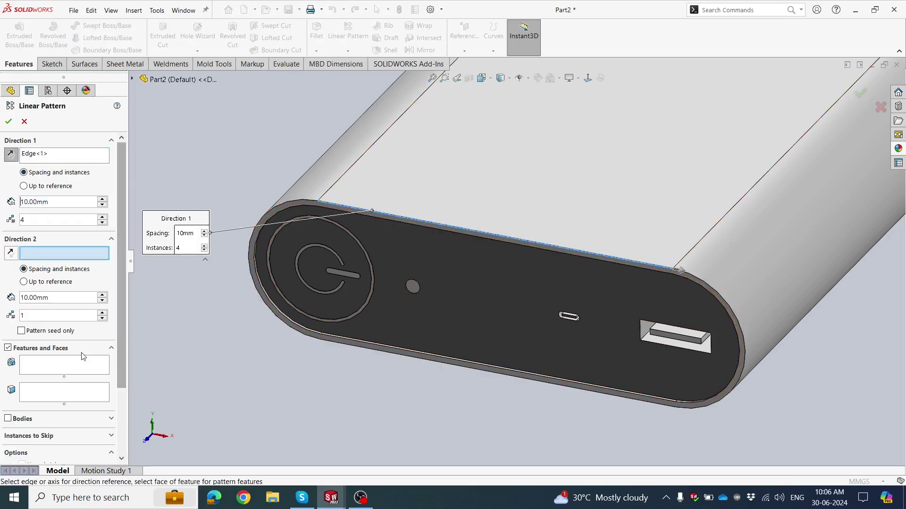
pyautogui.click(62, 363)
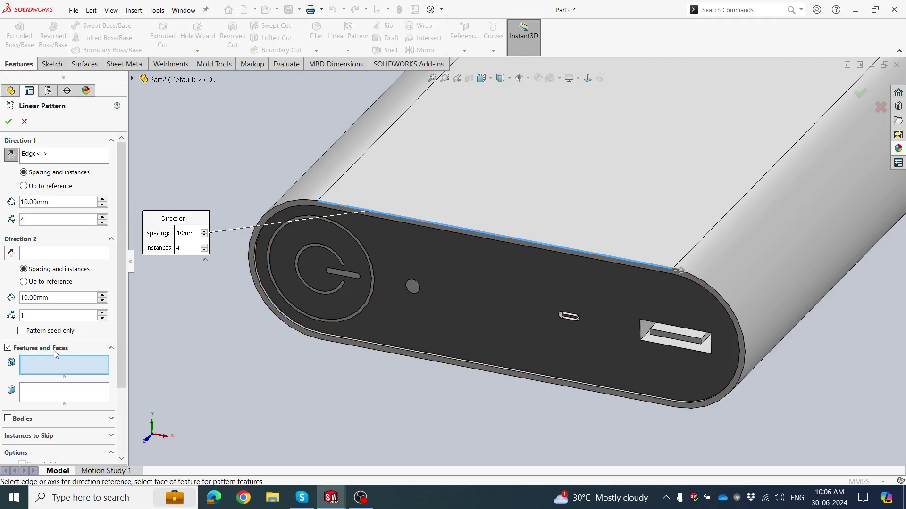
pyautogui.click(132, 80)
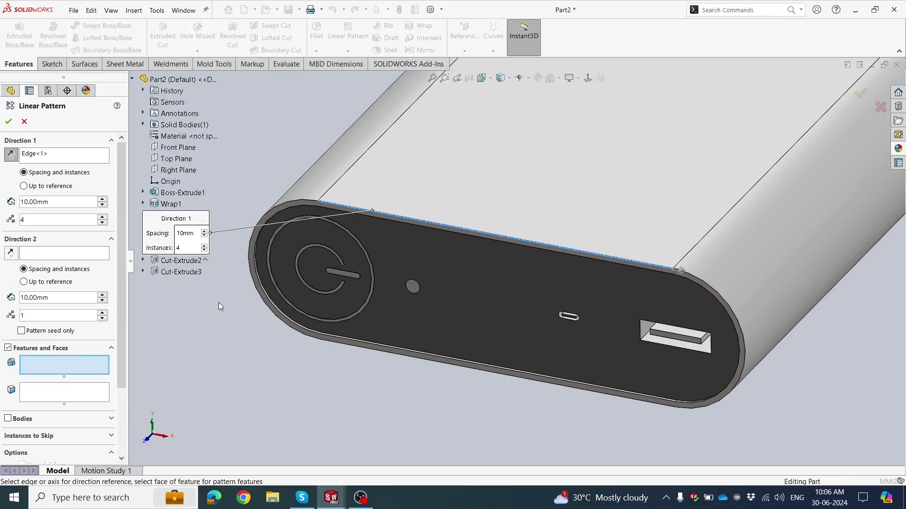
pyautogui.click(181, 272)
pyautogui.scroll(2, 349, 312)
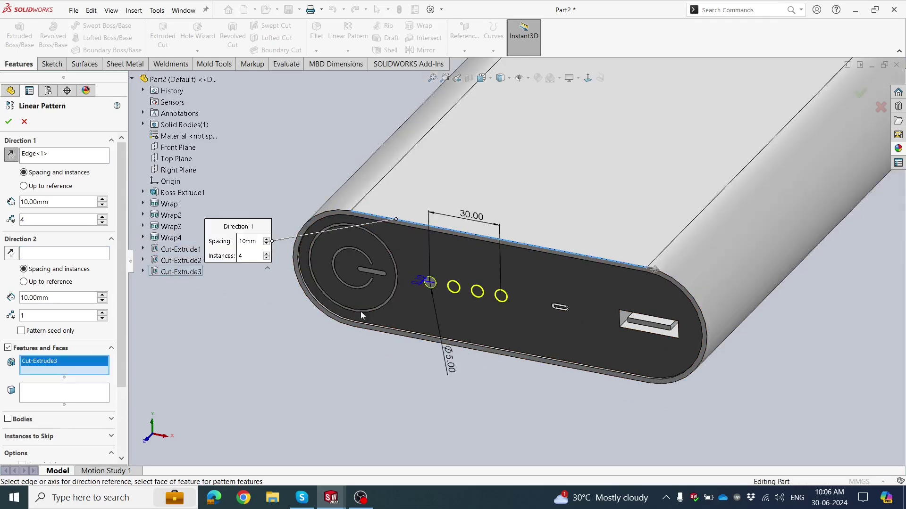
pyautogui.scroll(-1, 515, 323)
pyautogui.scroll(-1, 483, 284)
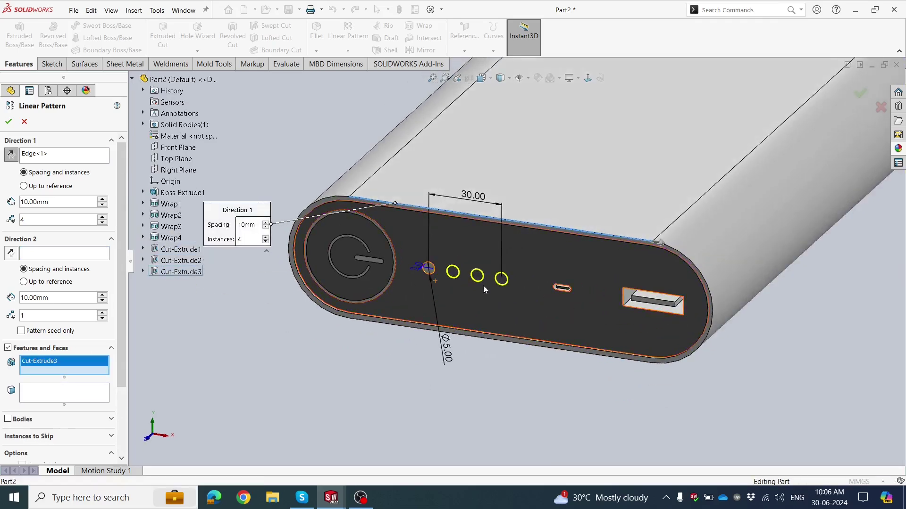
pyautogui.scroll(-1, 473, 307)
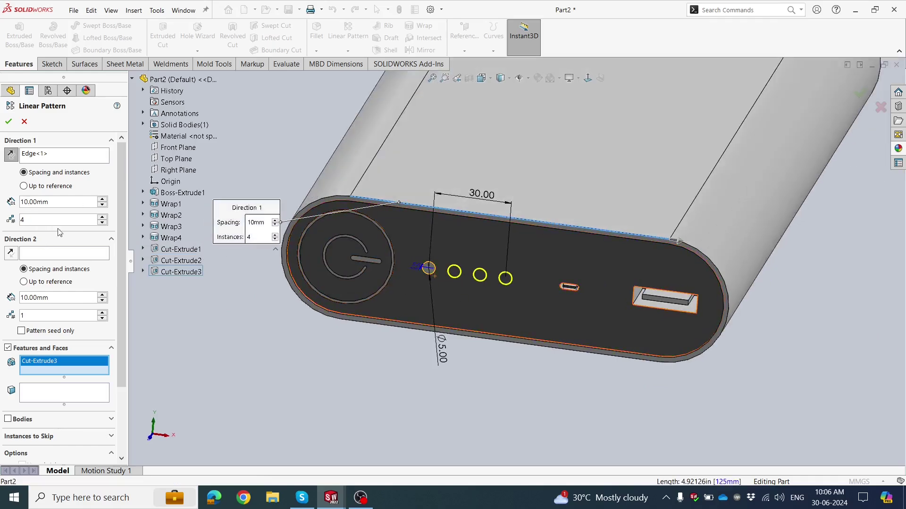
pyautogui.click(9, 121)
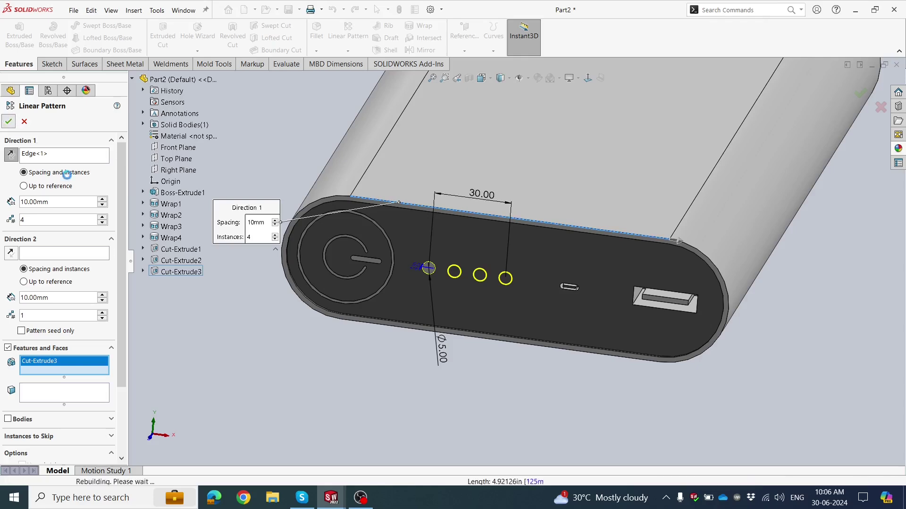
# Step: Start a sketch on the body's dark front end face
pyautogui.press('z')
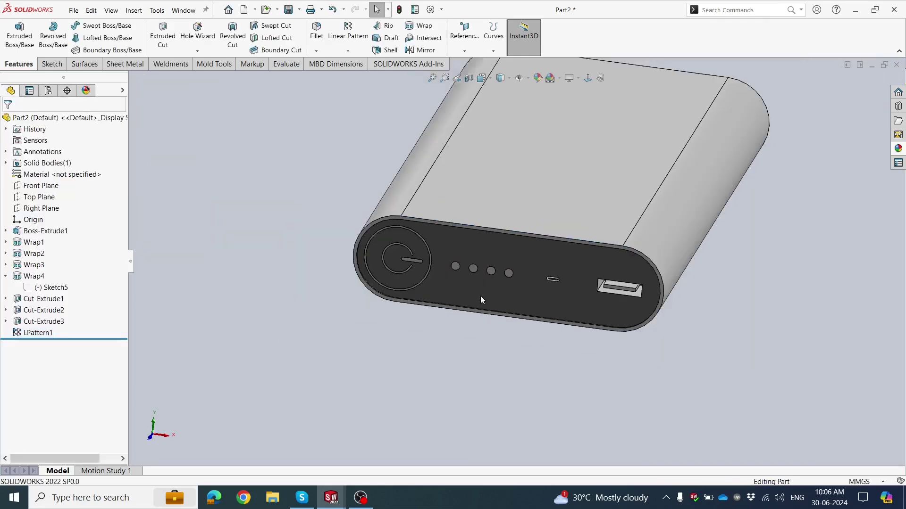
pyautogui.moveTo(480, 295); pyautogui.dragTo(528, 313, button='middle')
pyautogui.scroll(-2, 492, 330)
pyautogui.scroll(3, 519, 326)
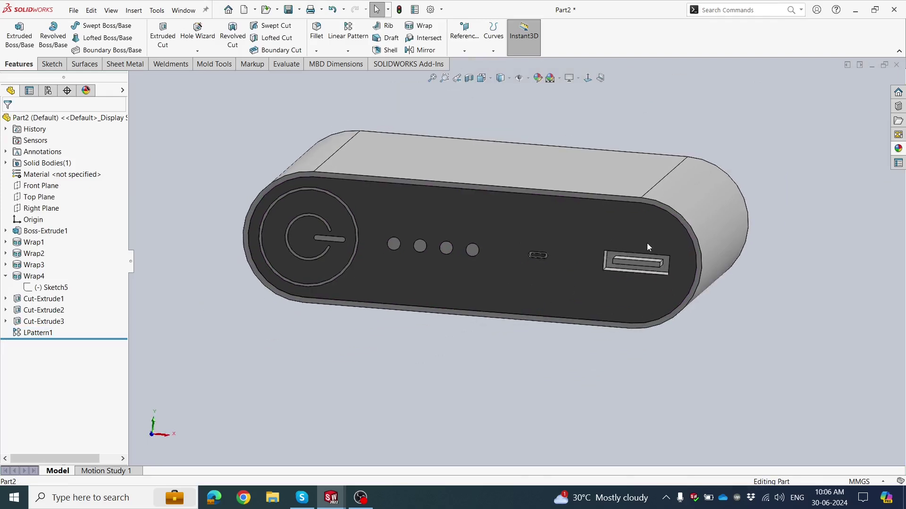
pyautogui.scroll(3, 585, 247)
pyautogui.click(553, 237)
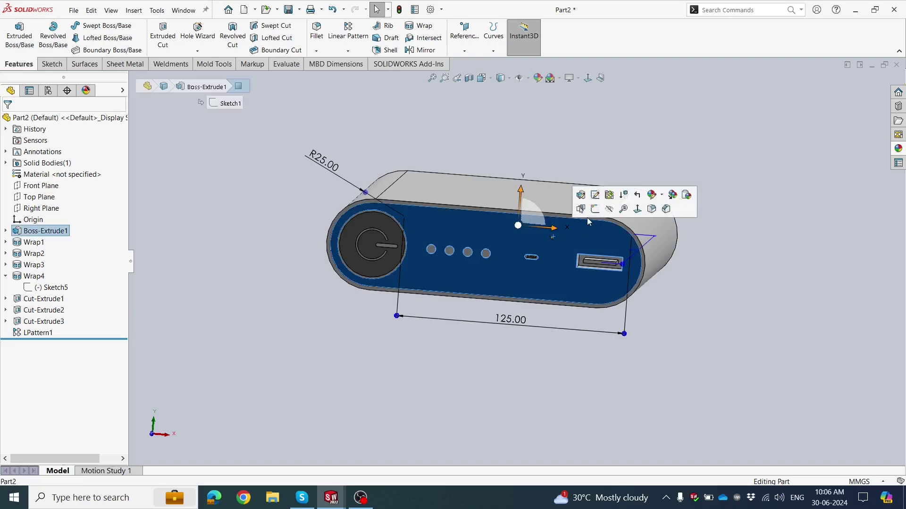
pyautogui.click(595, 209)
pyautogui.scroll(1, 725, 222)
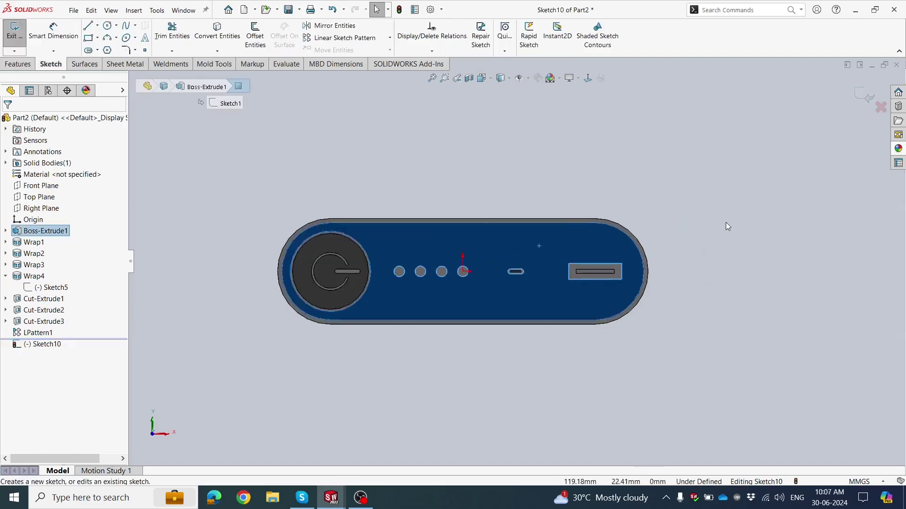
pyautogui.scroll(-1, 726, 222)
pyautogui.click(684, 215)
pyautogui.scroll(-2, 607, 196)
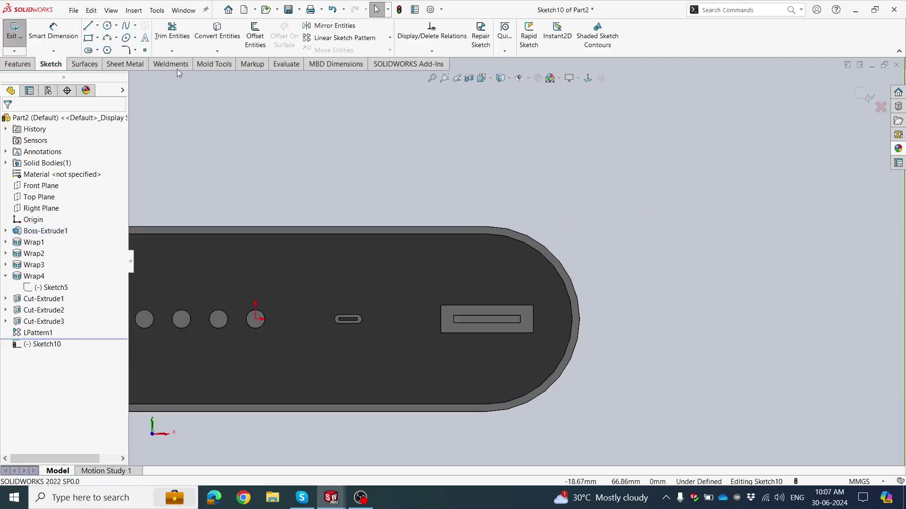
# Step: Add the sketch text "USB" centred just above the rectangular port and exit the sketch
pyautogui.click(145, 40)
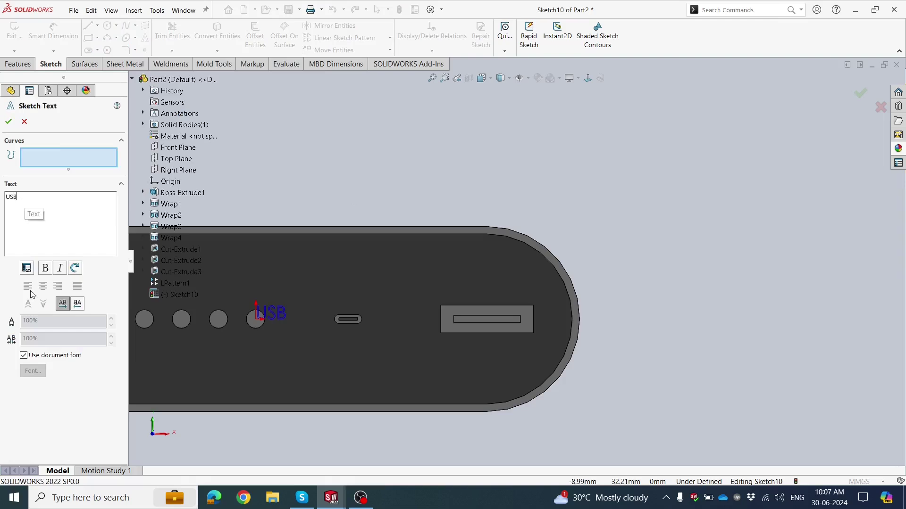
pyautogui.click(458, 286)
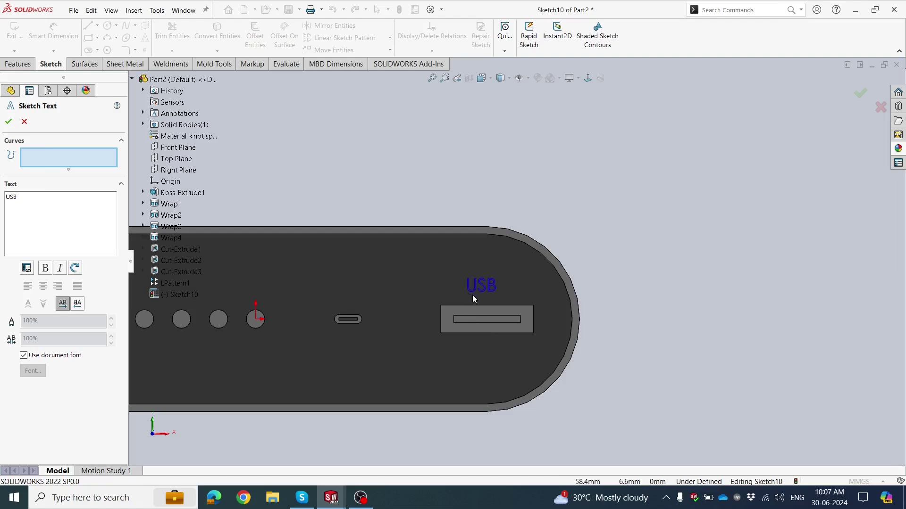
pyautogui.click(466, 290)
pyautogui.click(469, 296)
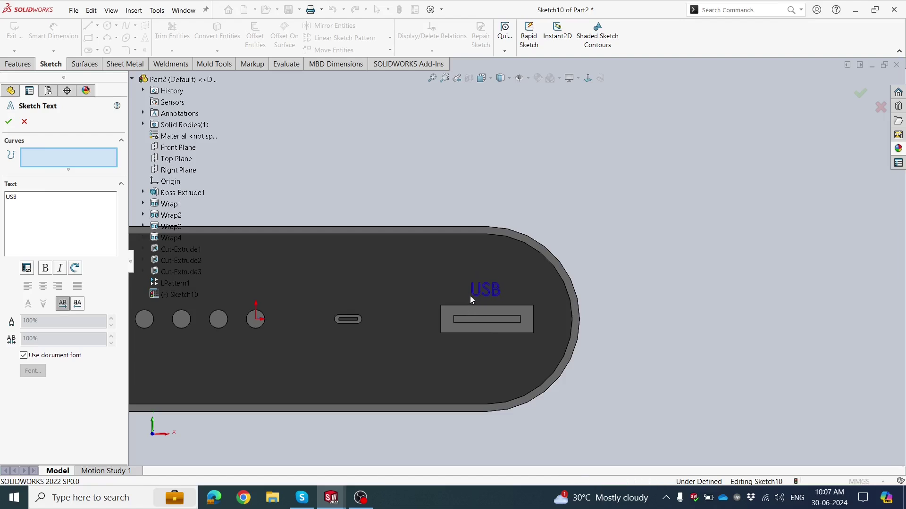
pyautogui.click(8, 122)
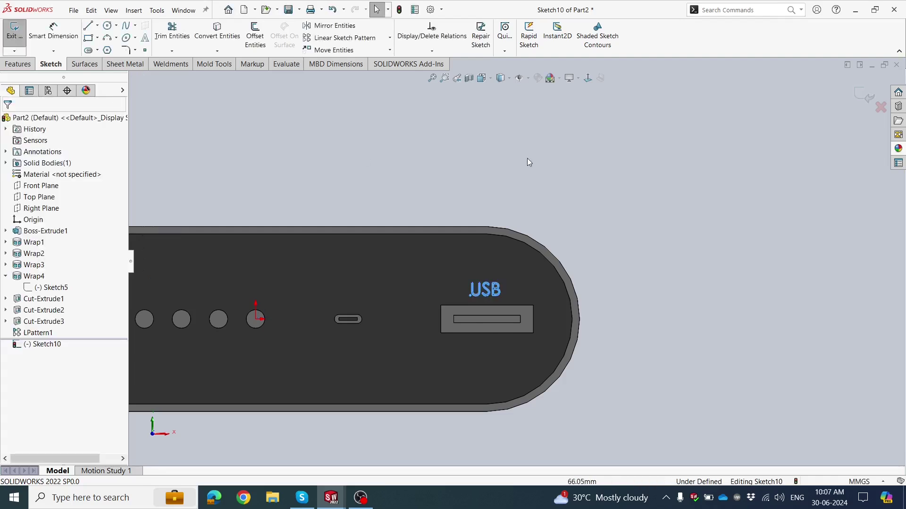
pyautogui.scroll(1, 757, 168)
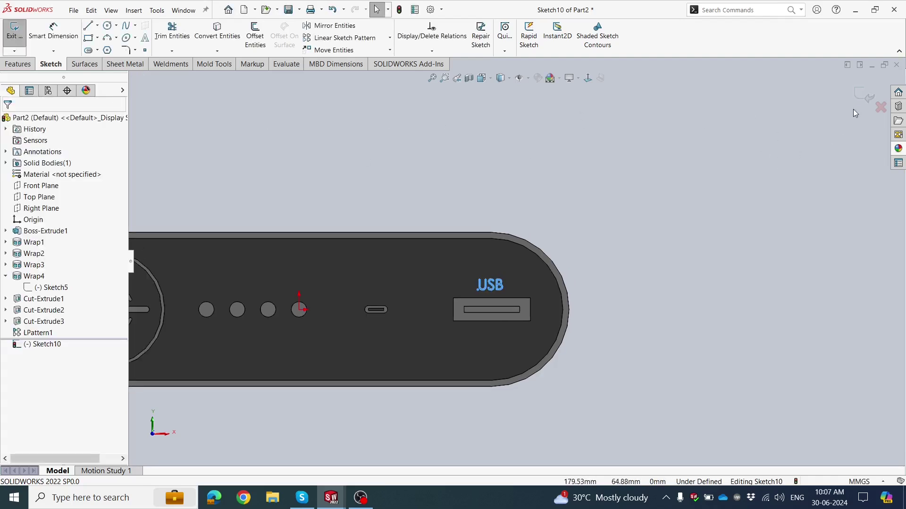
pyautogui.click(862, 93)
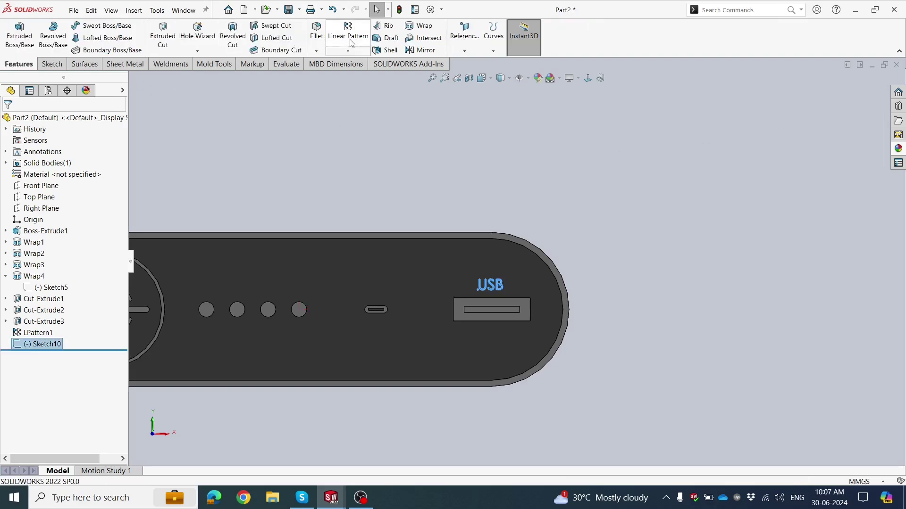
# Step: Wrap the USB text sketch onto the front end face with a 0.10 mm thickness
pyautogui.click(418, 26)
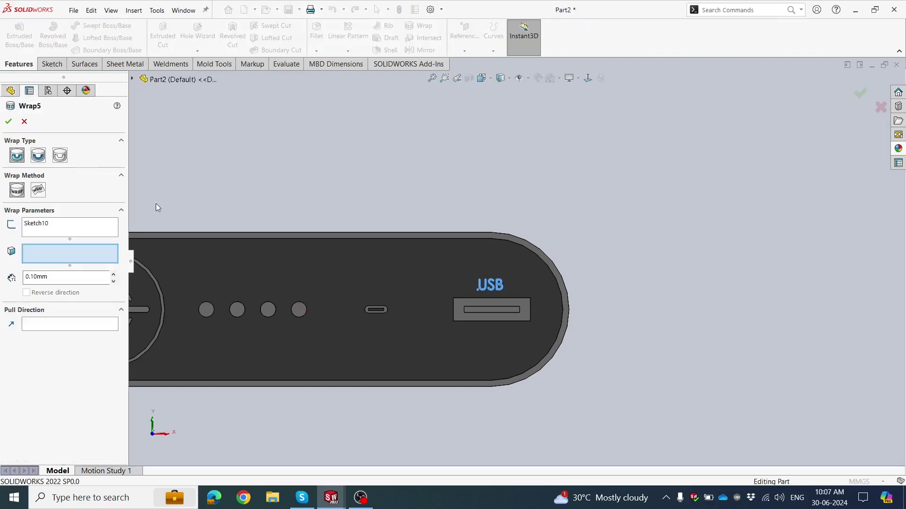
pyautogui.click(472, 283)
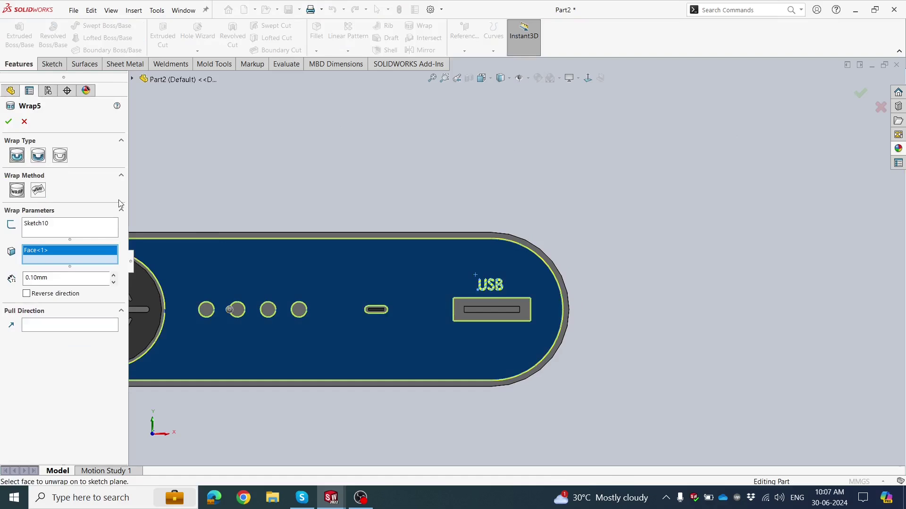
pyautogui.click(8, 121)
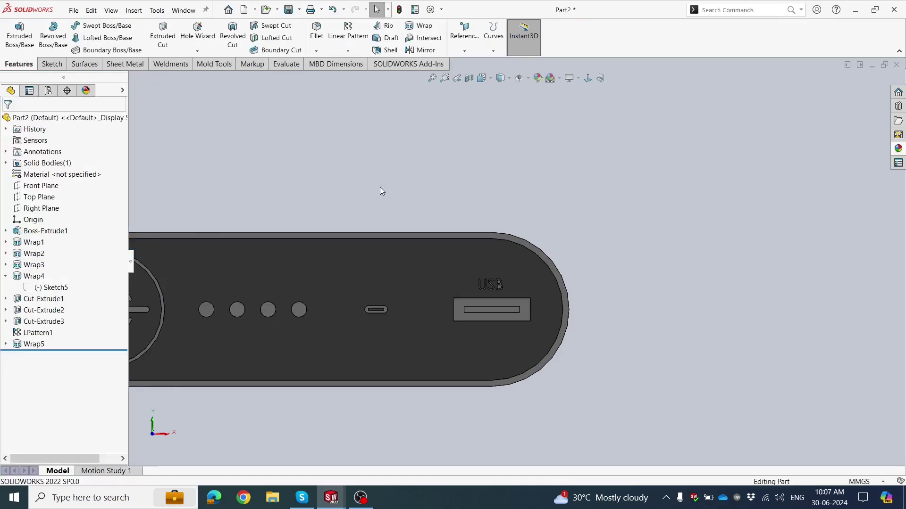
# Step: Apply a yellow colour appearance to the wrapped USB lettering
pyautogui.moveTo(528, 298); pyautogui.dragTo(491, 304, button='middle')
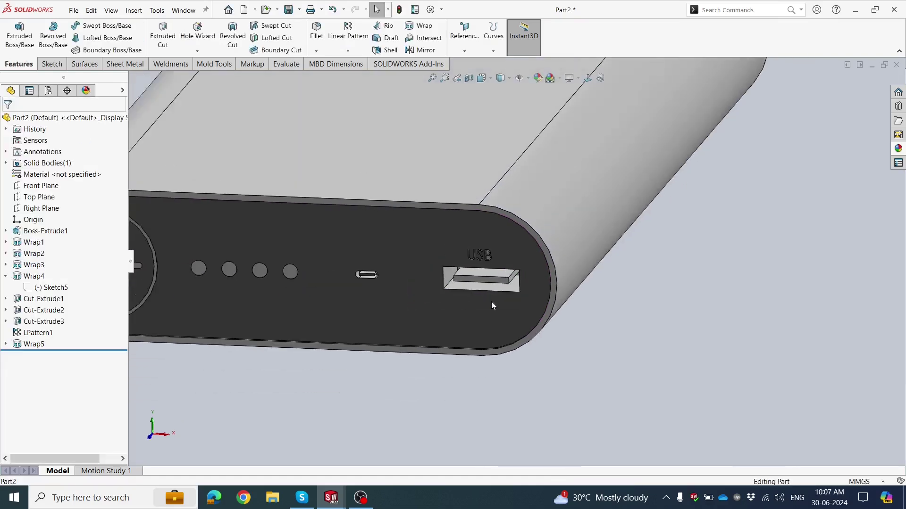
pyautogui.scroll(-8, 495, 274)
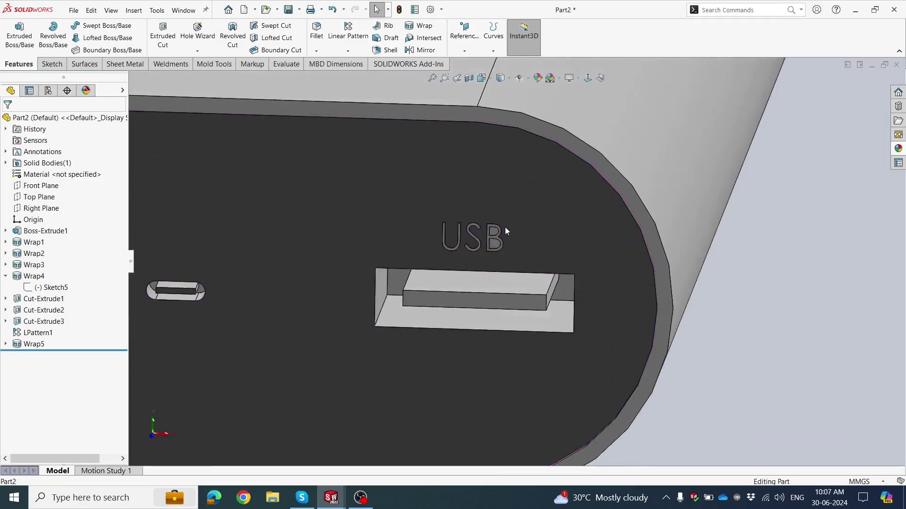
pyautogui.click(26, 346)
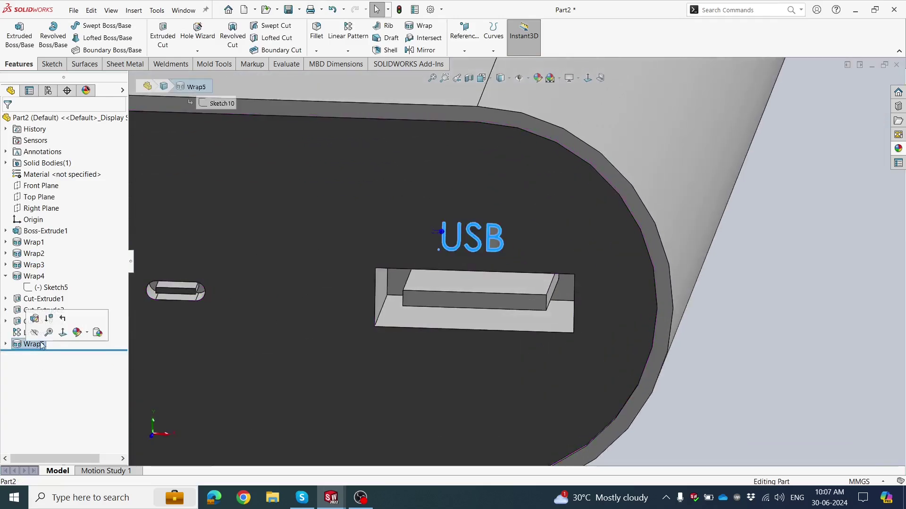
pyautogui.click(89, 335)
pyautogui.click(90, 354)
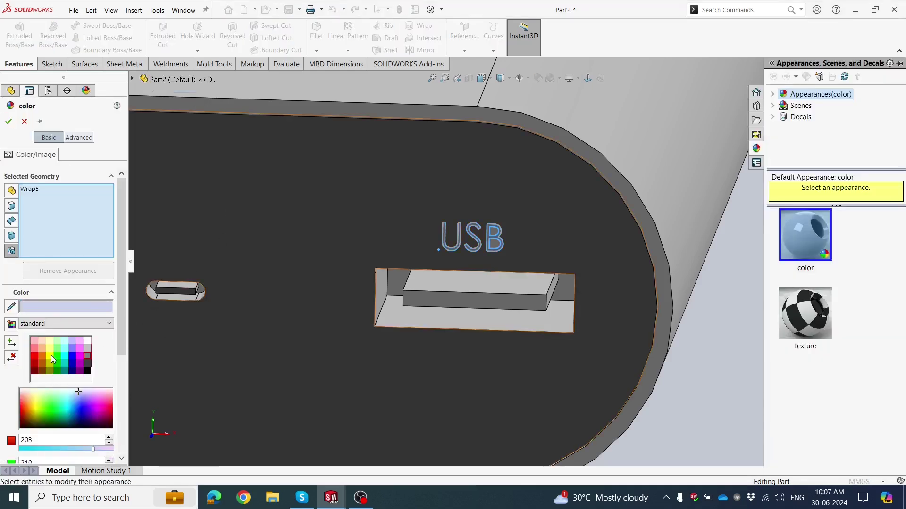
pyautogui.click(51, 355)
pyautogui.scroll(-2, 491, 237)
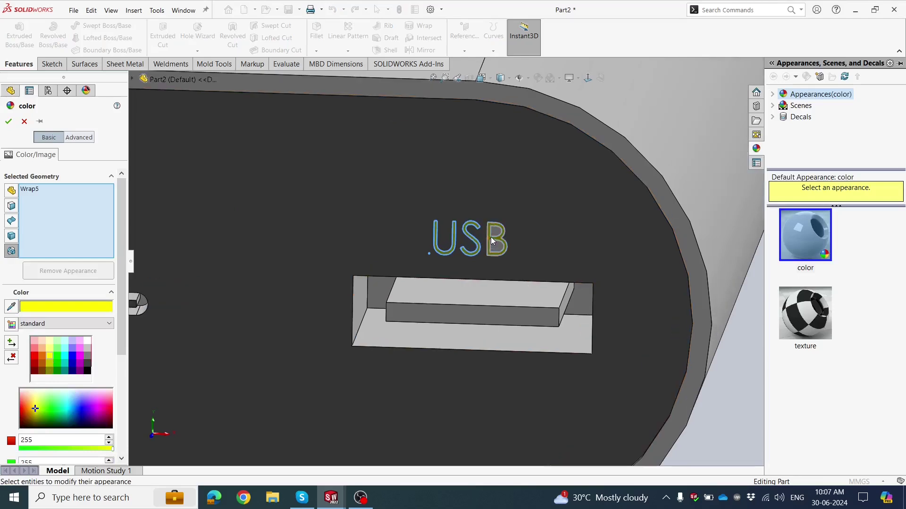
pyautogui.click(491, 236)
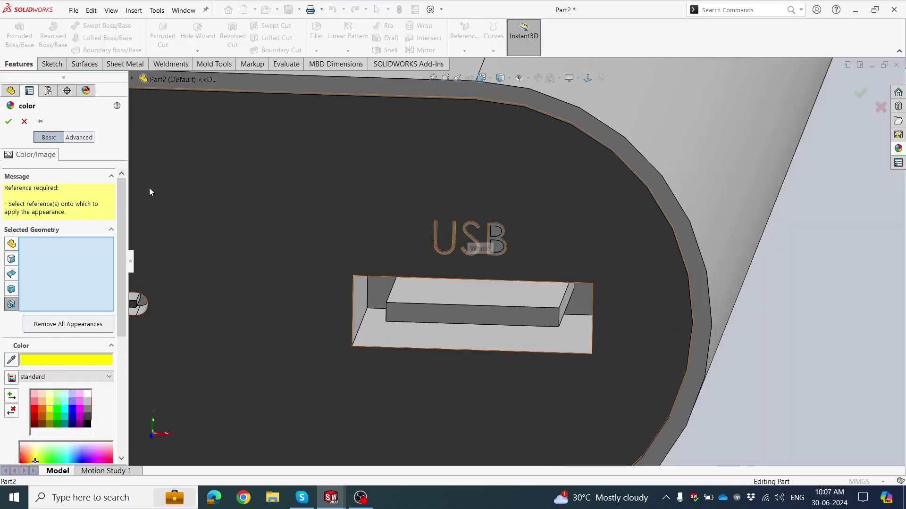
pyautogui.click(25, 122)
pyautogui.scroll(3, 411, 207)
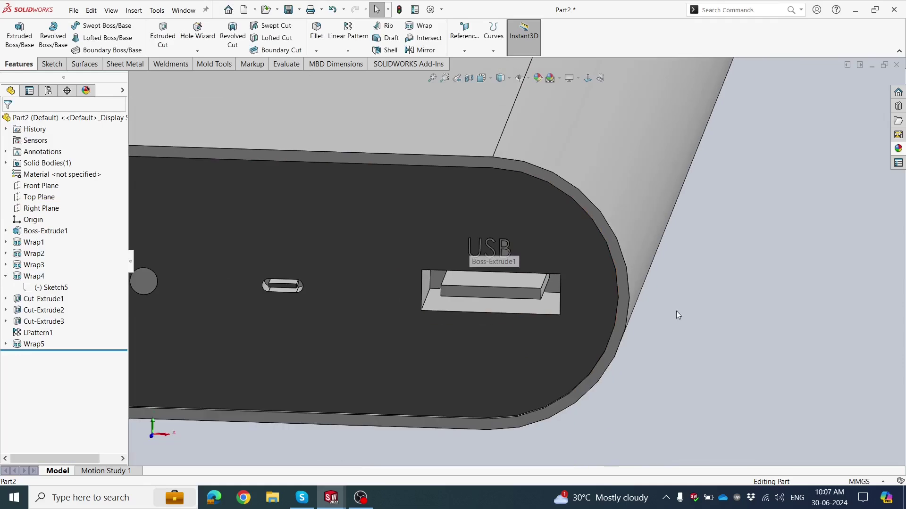
# Step: Open another new sketch on the front end face around the slot-shaped port
pyautogui.moveTo(708, 324); pyautogui.dragTo(647, 246, button='middle')
pyautogui.hotkey('ctrl', '8')
pyautogui.scroll(2, 632, 264)
pyautogui.scroll(-2, 467, 270)
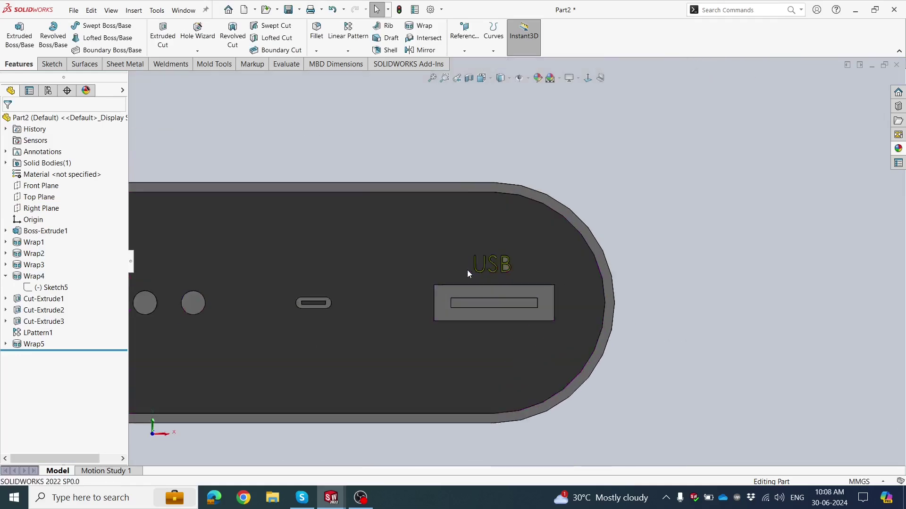
pyautogui.scroll(3, 466, 270)
pyautogui.scroll(-2, 425, 271)
pyautogui.click(423, 272)
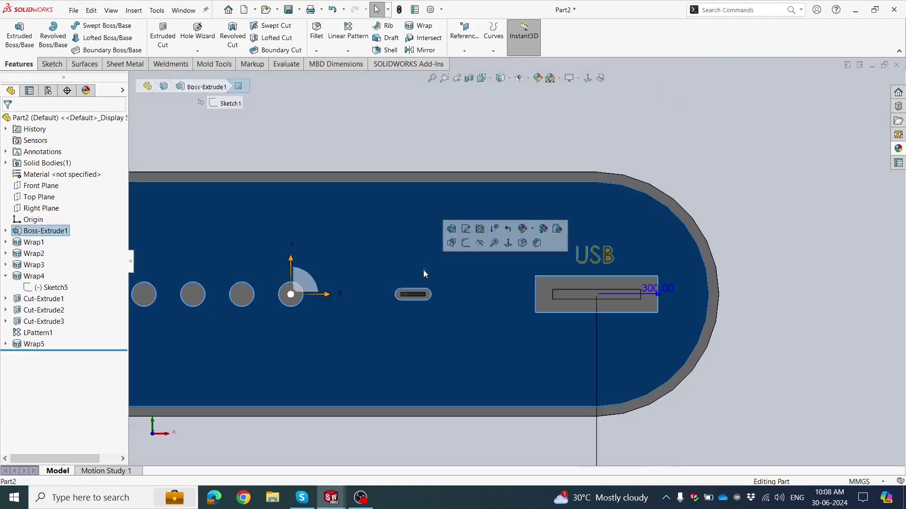
pyautogui.click(373, 237)
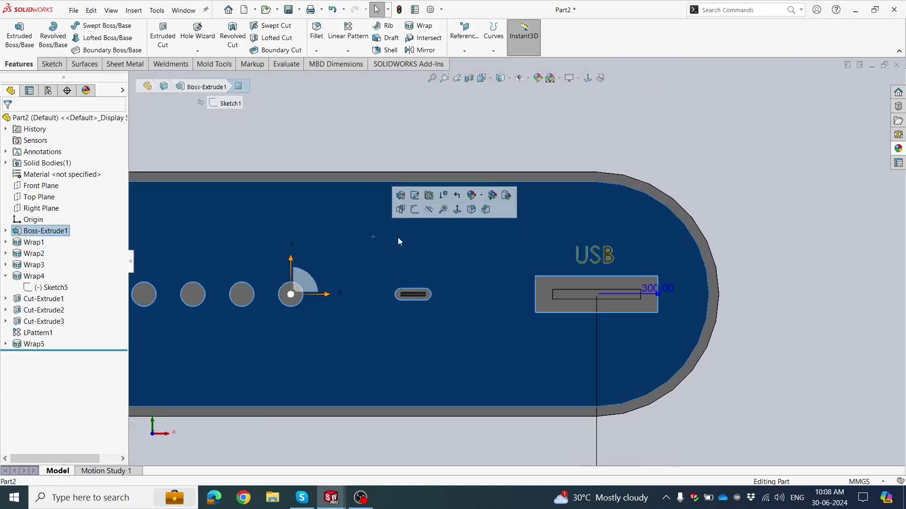
pyautogui.click(415, 211)
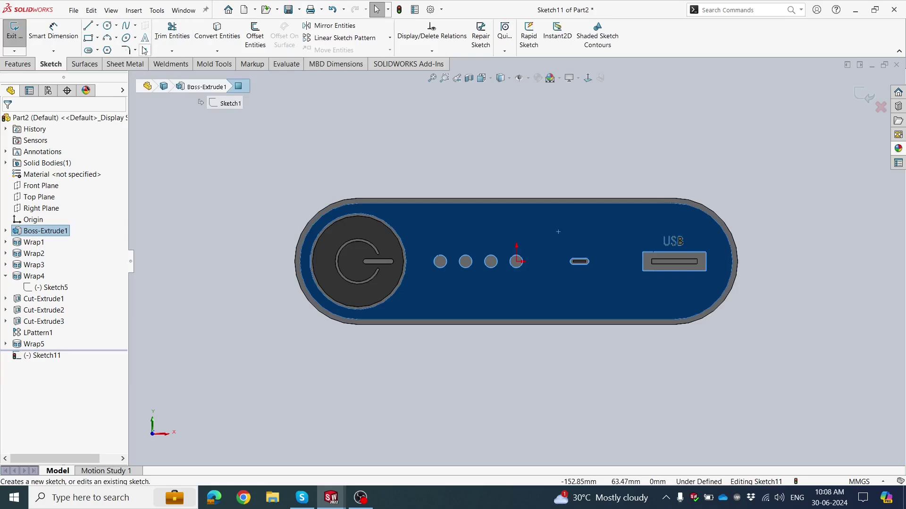
# Step: Add the sketch text "C-Charging" centred just above the slot-shaped port on the front end face
pyautogui.click(144, 38)
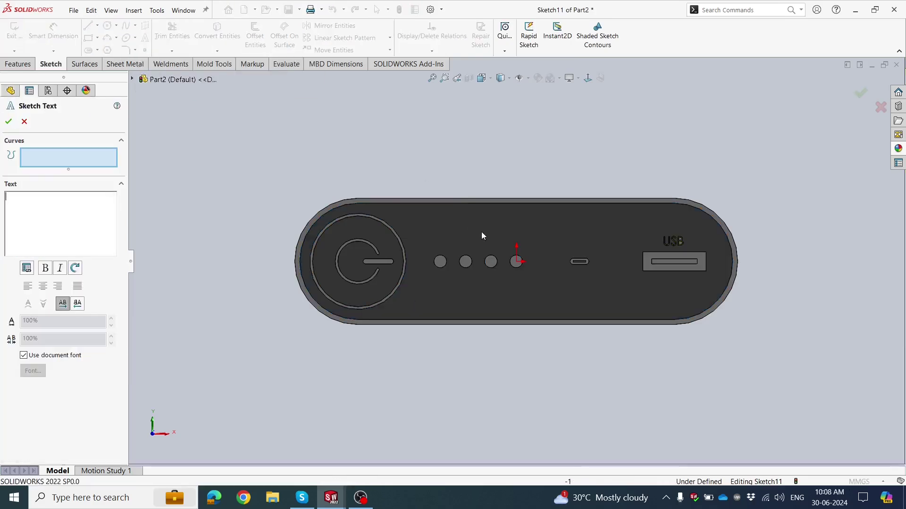
pyautogui.click(30, 203)
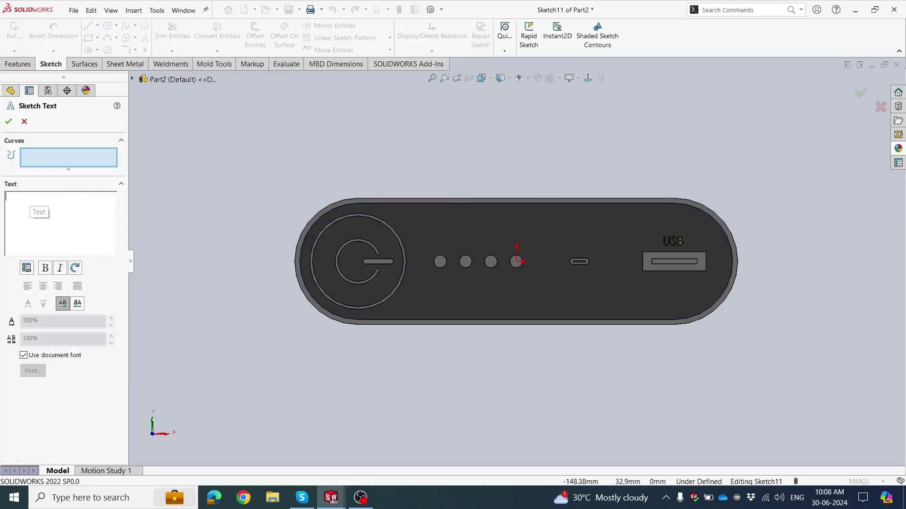
pyautogui.write('c')
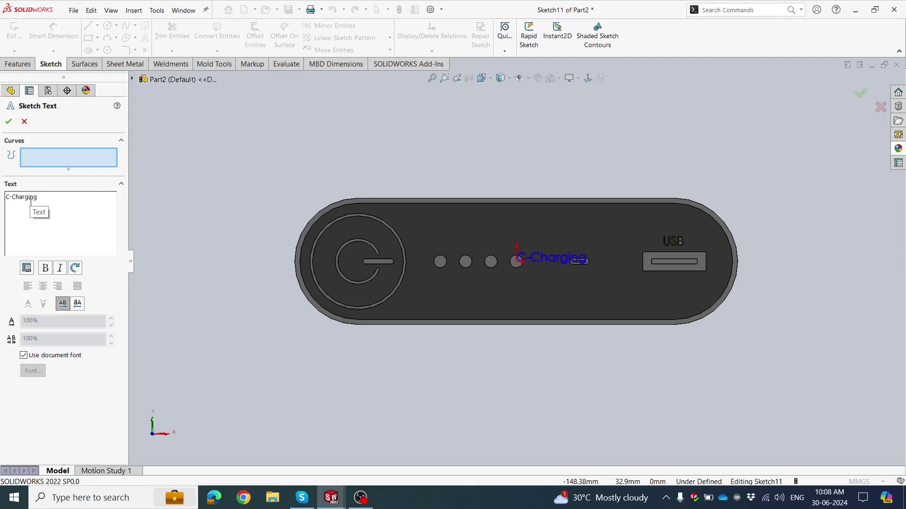
pyautogui.click(561, 235)
pyautogui.click(546, 237)
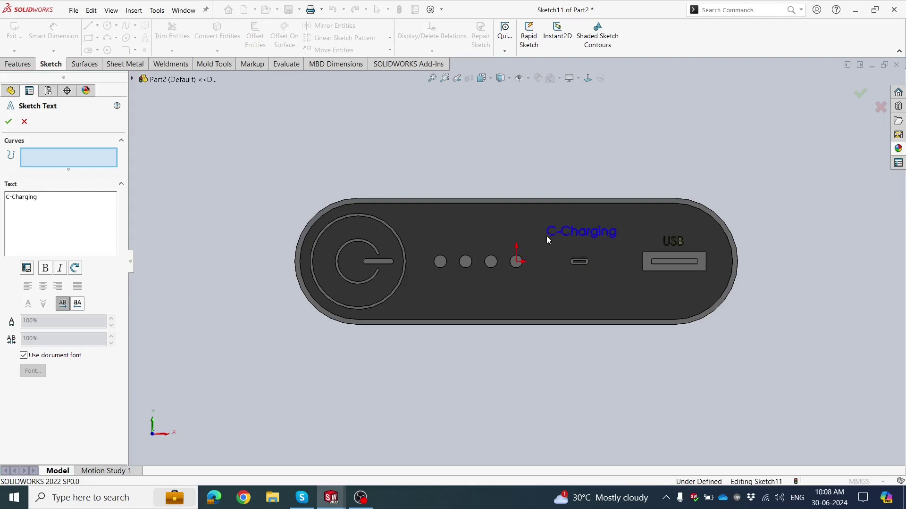
pyautogui.click(545, 241)
pyautogui.moveTo(546, 241); pyautogui.dragTo(545, 248)
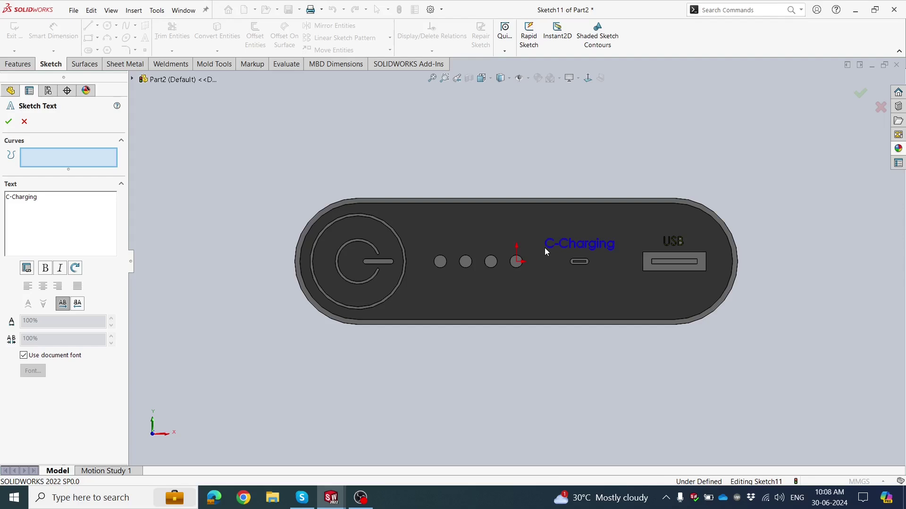
pyautogui.click(543, 245)
pyautogui.click(547, 248)
pyautogui.moveTo(548, 250); pyautogui.dragTo(546, 246)
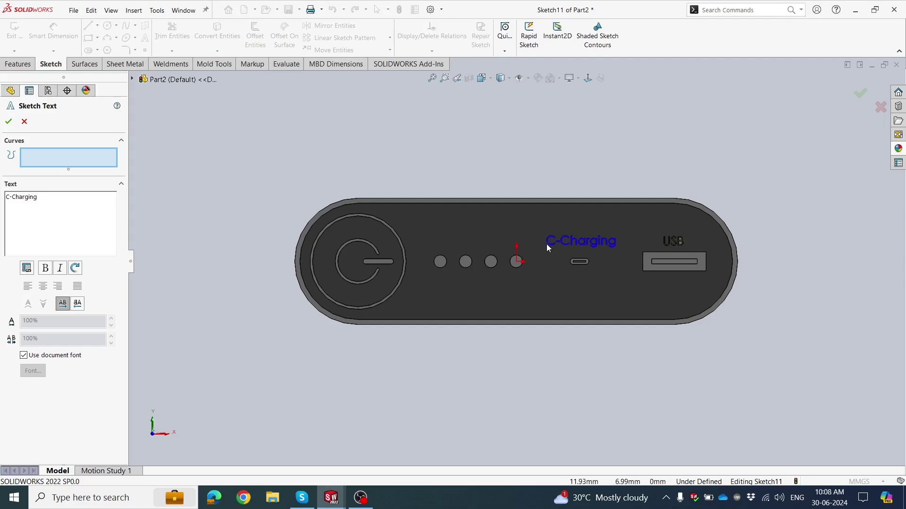
pyautogui.click(9, 121)
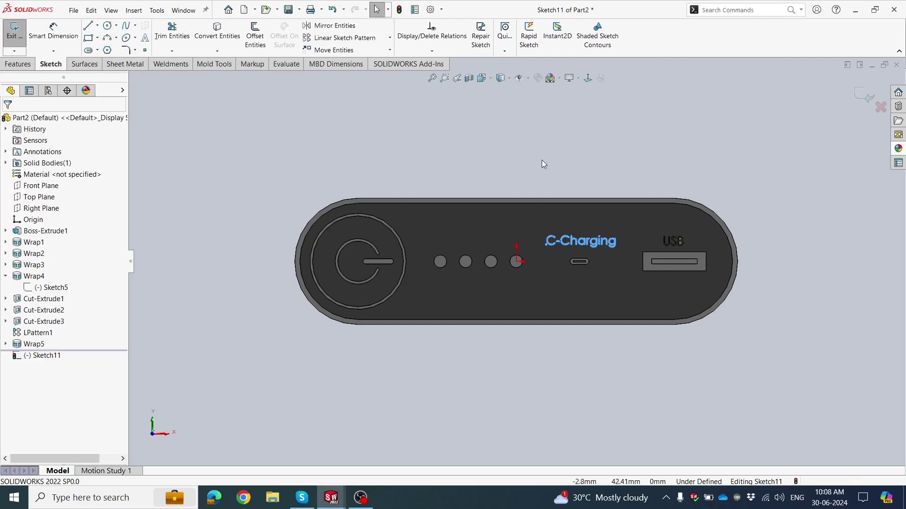
# Step: Cut-extrude the "C-Charging" text sketch into the front end face to a blind depth of 0.10 mm
pyautogui.scroll(1, 613, 226)
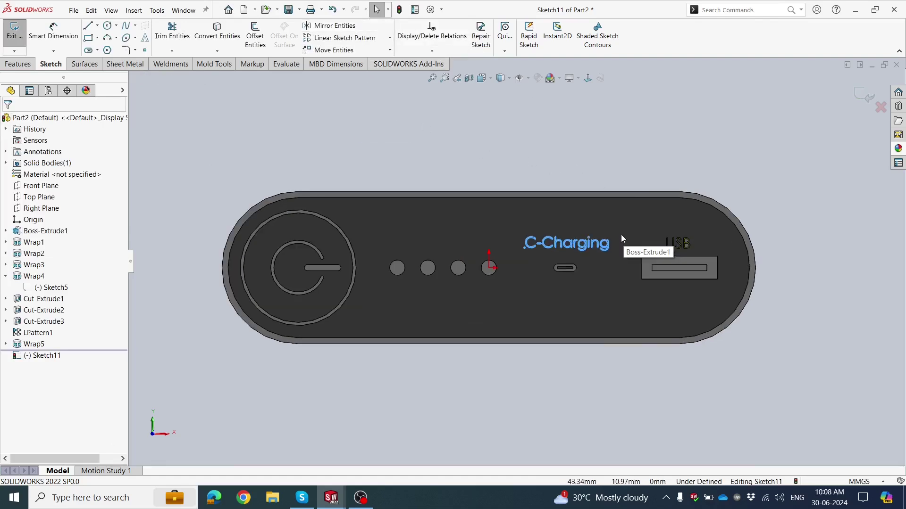
pyautogui.click(18, 64)
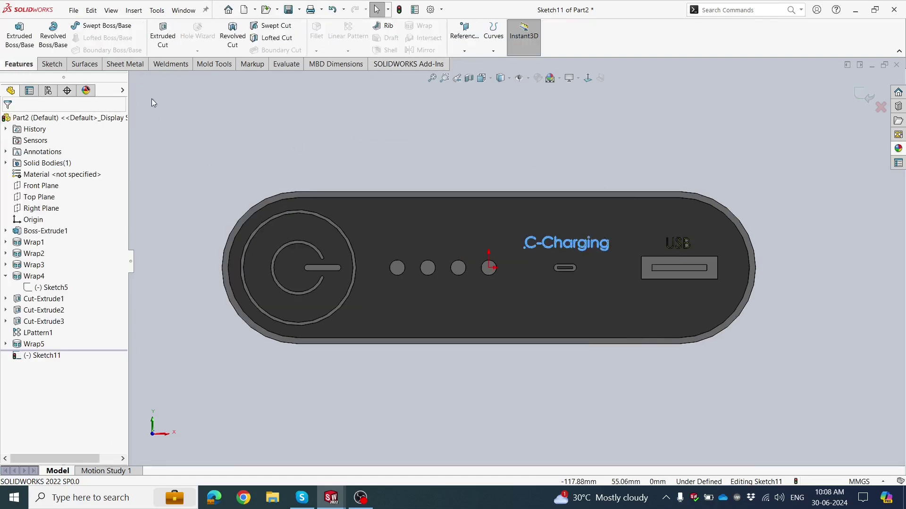
pyautogui.click(163, 37)
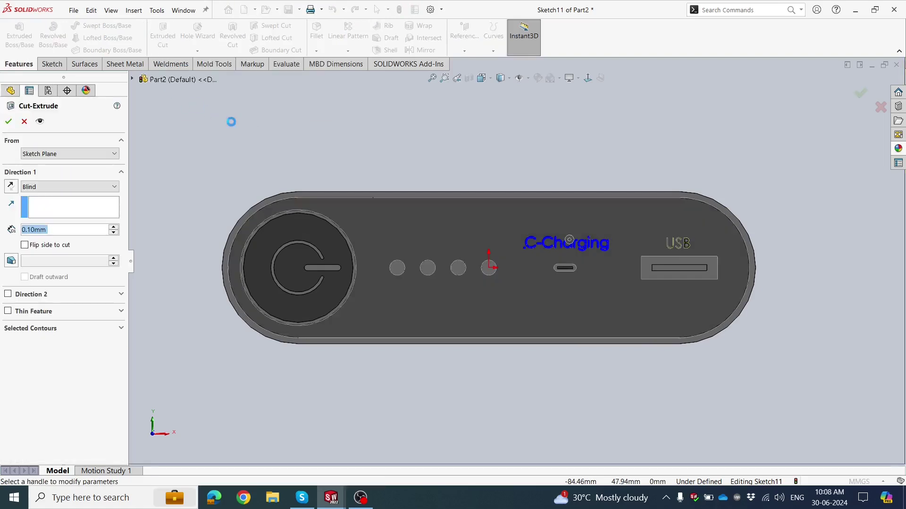
pyautogui.click(9, 122)
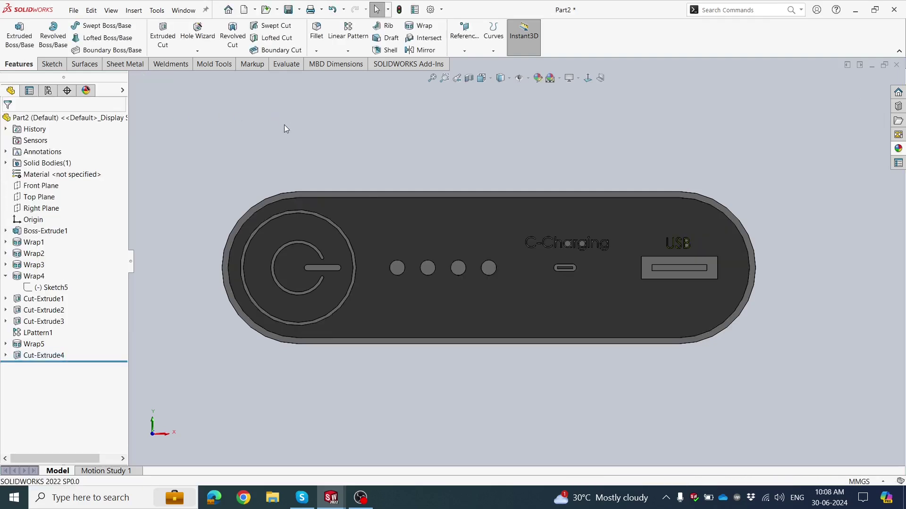
# Step: Apply a red colour appearance to the cut "C-Charging" lettering feature
pyautogui.scroll(-3, 586, 262)
pyautogui.moveTo(586, 259); pyautogui.dragTo(403, 359, button='middle')
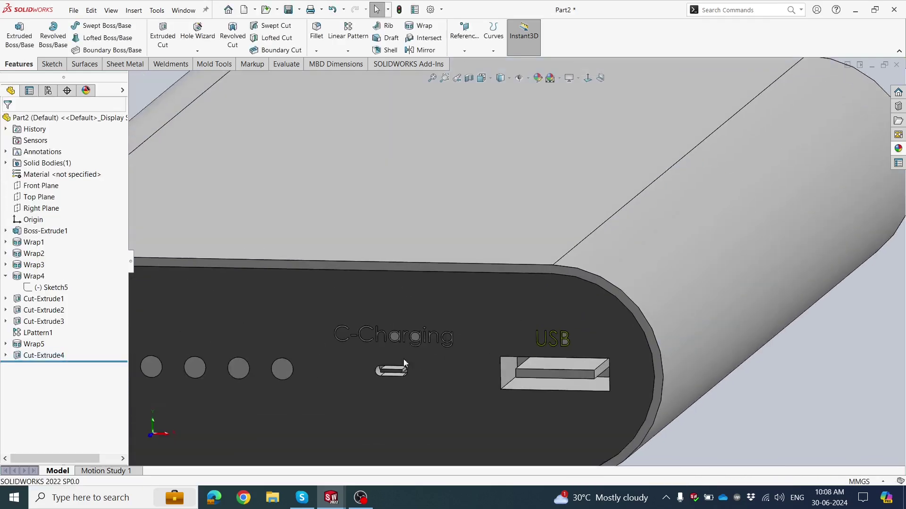
pyautogui.scroll(-1, 455, 353)
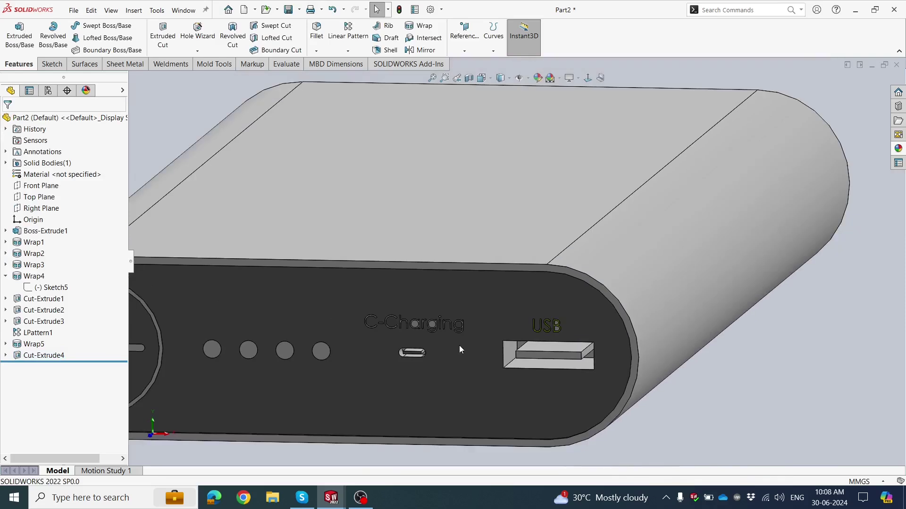
pyautogui.click(36, 357)
pyautogui.click(97, 345)
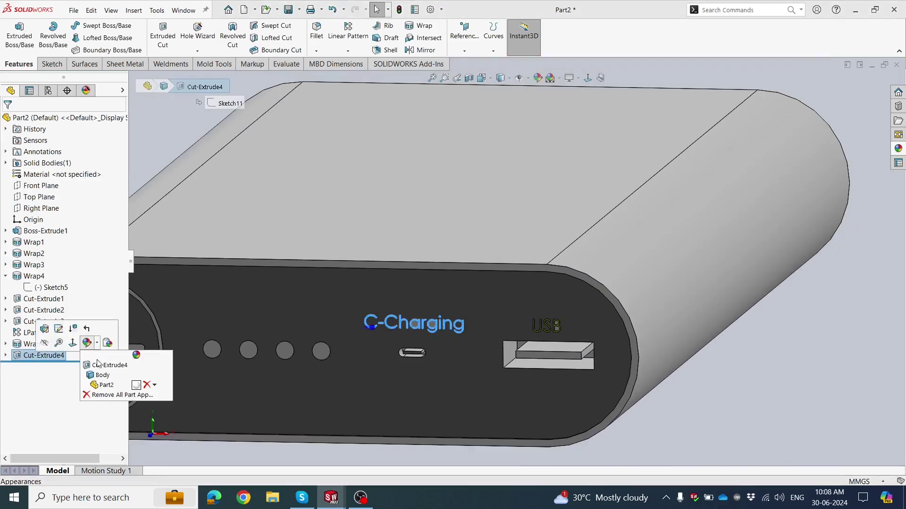
pyautogui.click(114, 364)
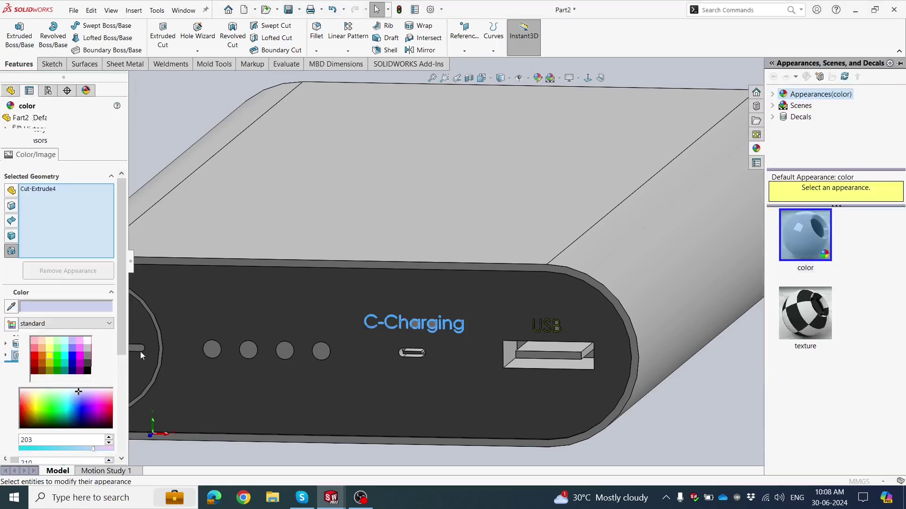
pyautogui.click(72, 356)
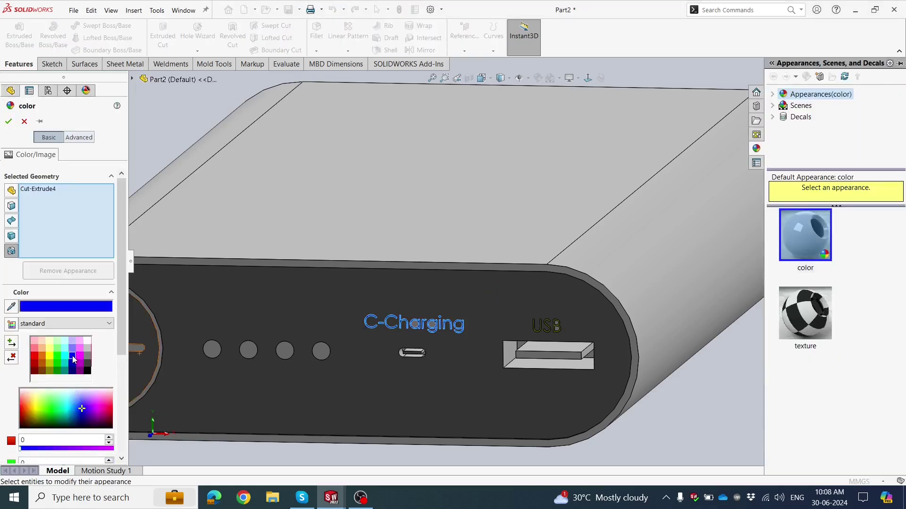
pyautogui.click(35, 356)
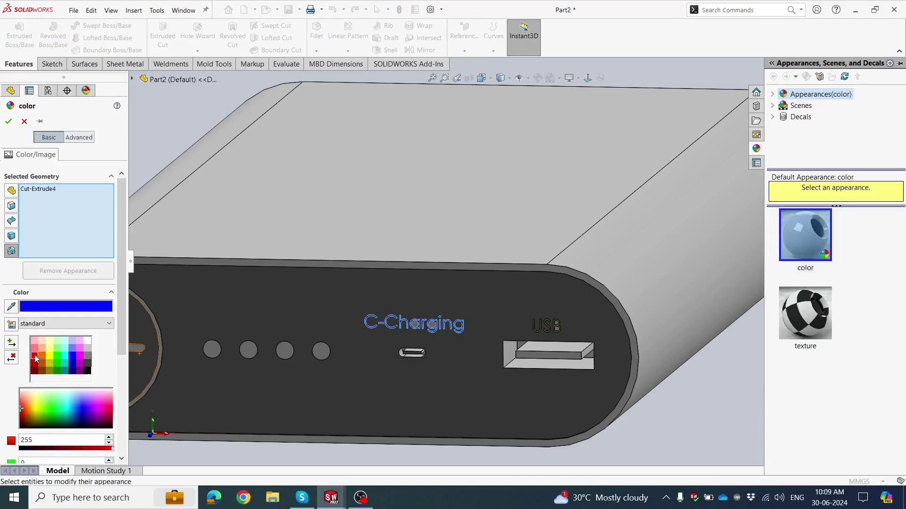
pyautogui.click(8, 122)
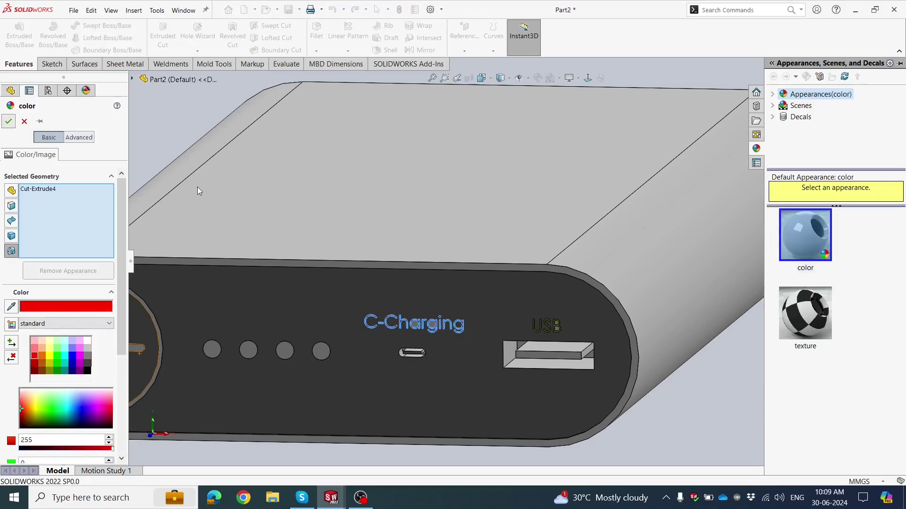
# Step: Open a sketch on the front end face and add the text "I.Light" centred above the four indicator recesses
pyautogui.scroll(2, 316, 215)
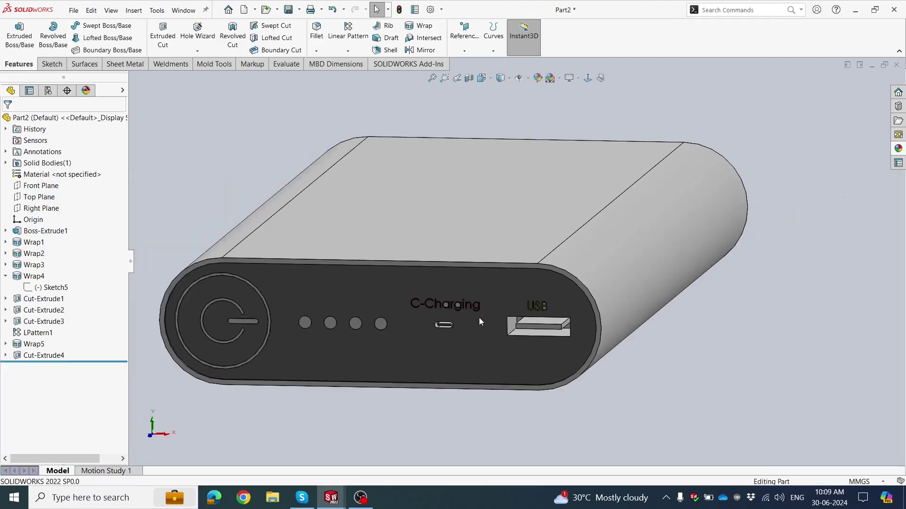
pyautogui.moveTo(479, 318)
pyautogui.mouseDown(button='middle')
pyautogui.moveTo(496, 300)
pyautogui.moveTo(482, 305)
pyautogui.mouseUp(button='middle')
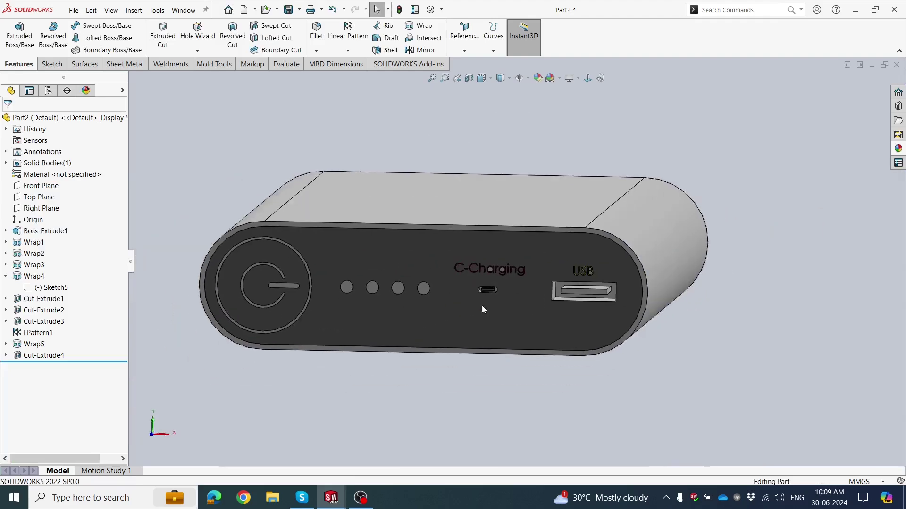
pyautogui.click(403, 270)
pyautogui.click(442, 244)
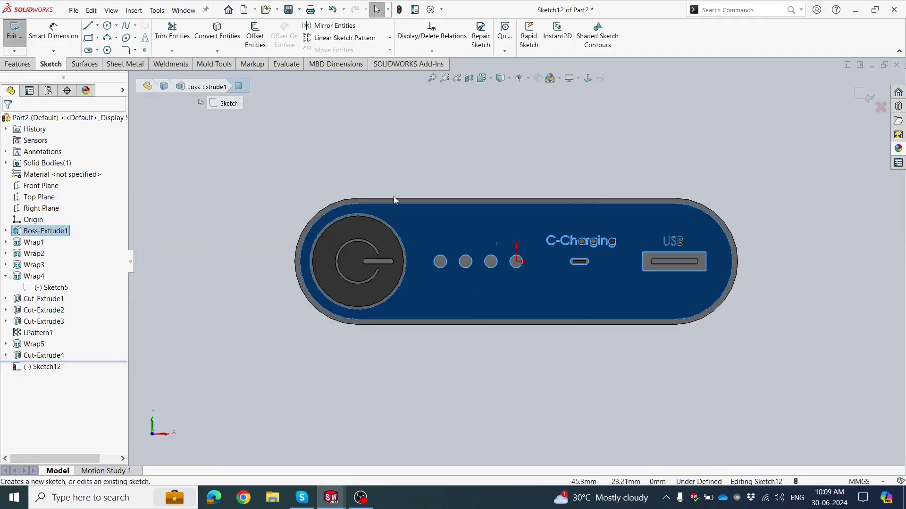
pyautogui.scroll(-1, 528, 278)
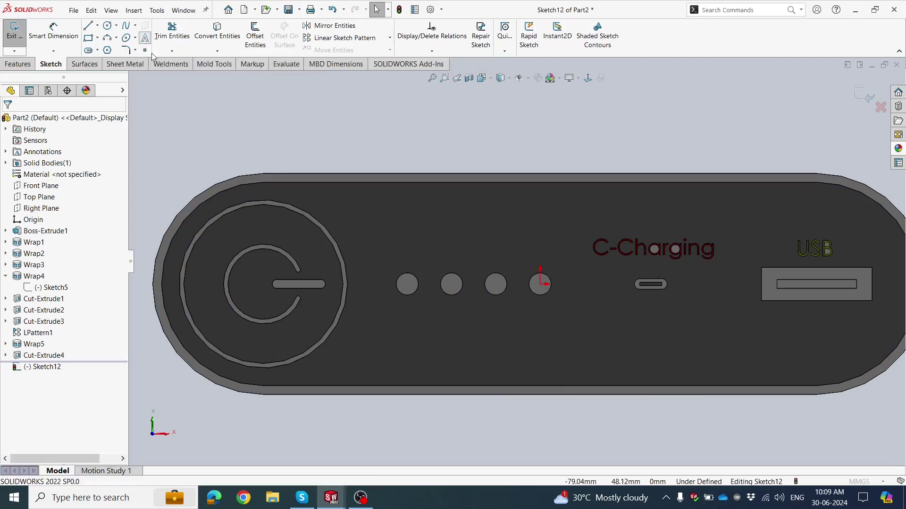
pyautogui.click(145, 37)
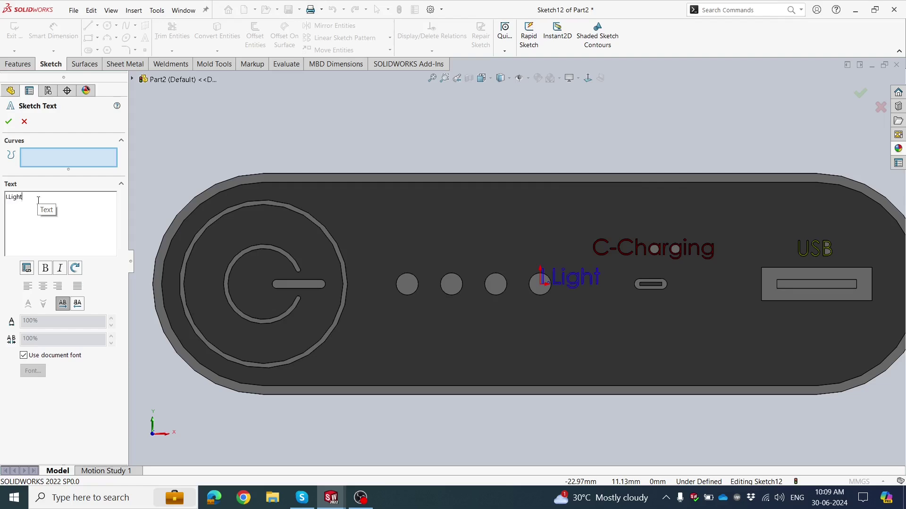
pyautogui.moveTo(422, 242)
pyautogui.mouseDown()
pyautogui.moveTo(421, 251)
pyautogui.moveTo(446, 259)
pyautogui.mouseUp()
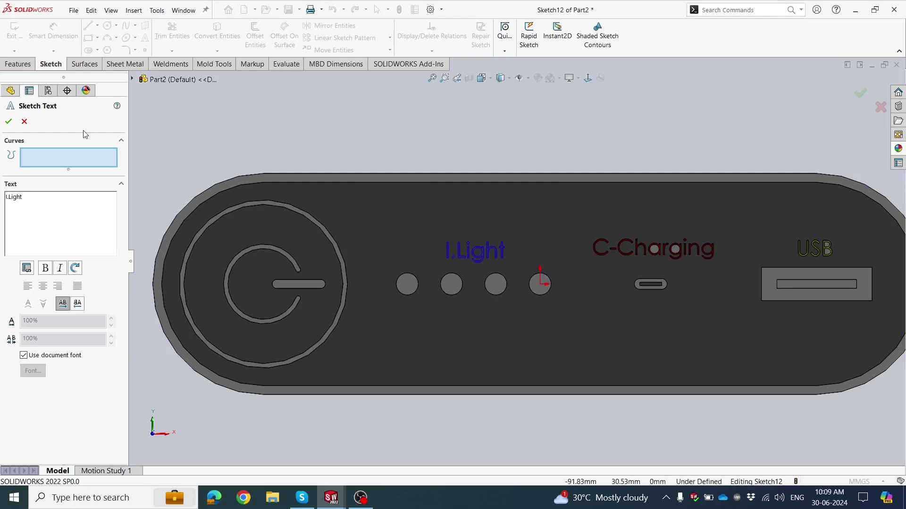
pyautogui.click(9, 121)
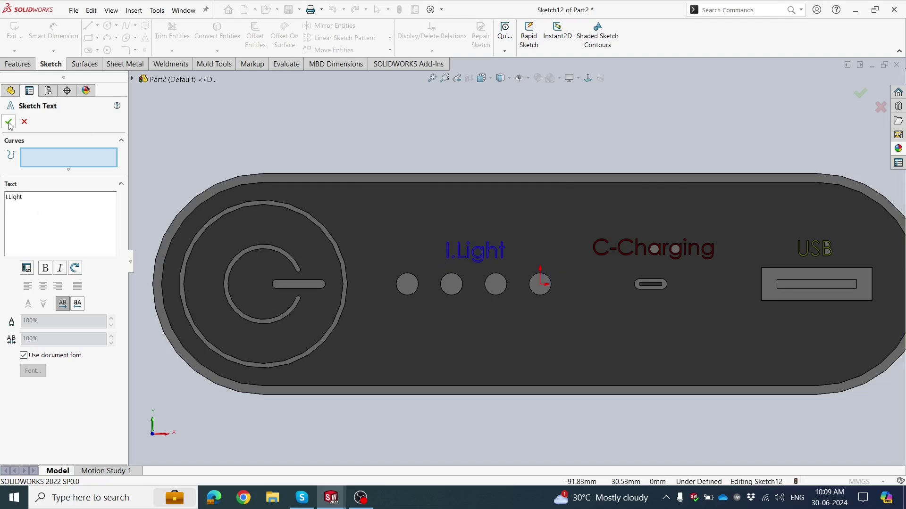
# Step: Cut-extrude the "I.Light" text sketch into the front end face
pyautogui.click(24, 65)
pyautogui.click(165, 34)
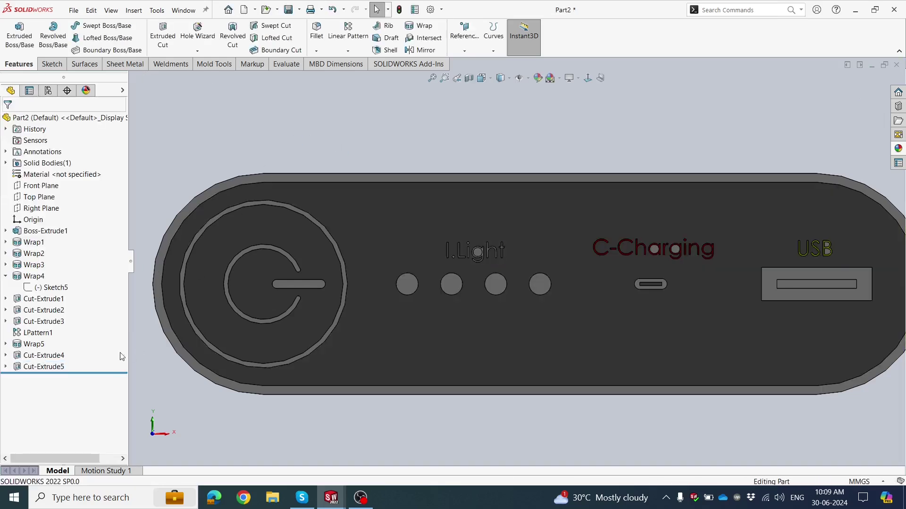
pyautogui.scroll(2, 587, 264)
pyautogui.scroll(-2, 715, 262)
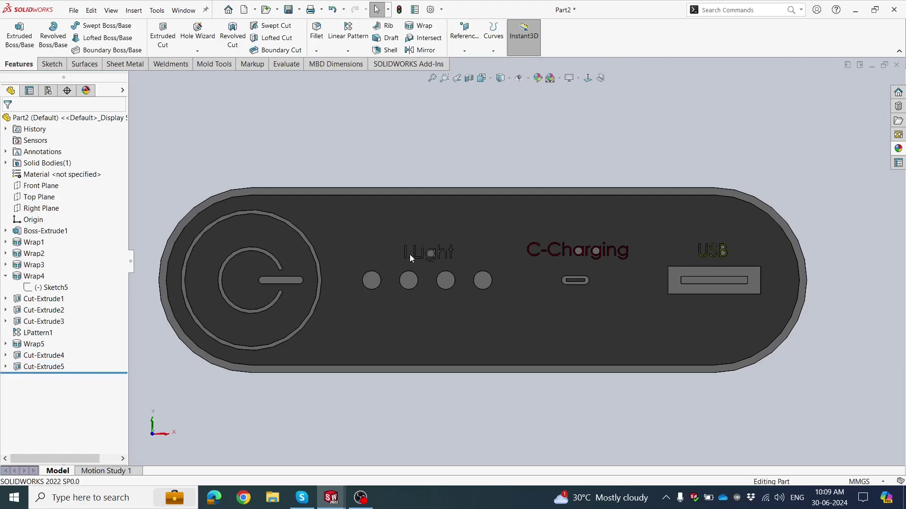
# Step: Open a new sketch on the flat top face of the power bank body
pyautogui.hotkey('ctrl', '7')
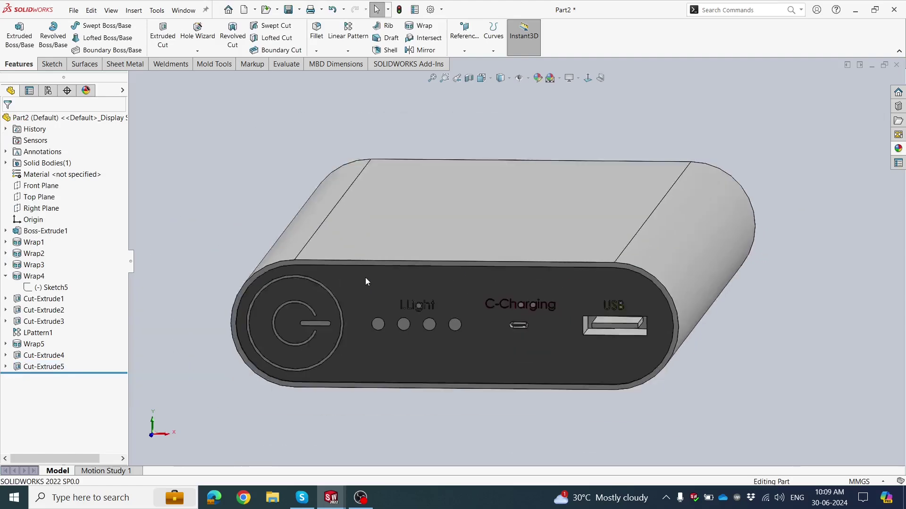
pyautogui.moveTo(433, 353); pyautogui.dragTo(421, 379, button='middle')
pyautogui.scroll(-2, 435, 358)
pyautogui.scroll(3, 420, 378)
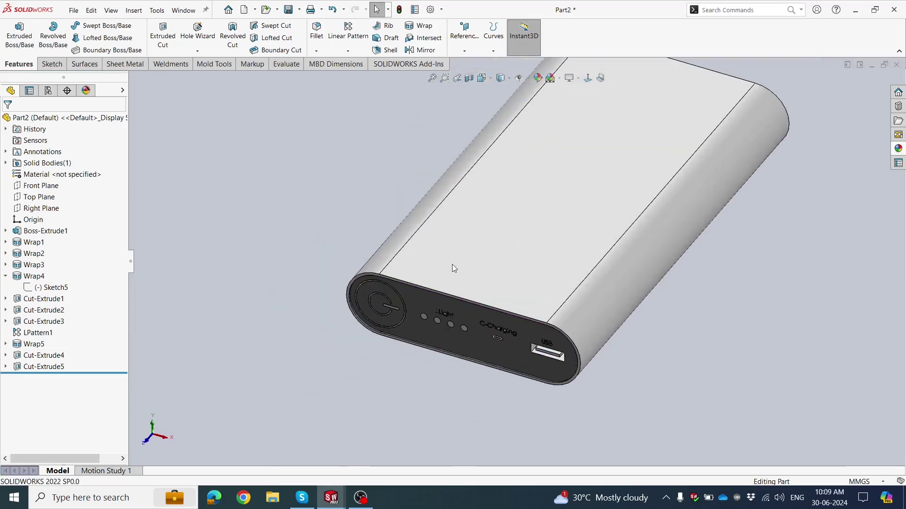
pyautogui.scroll(-1, 540, 288)
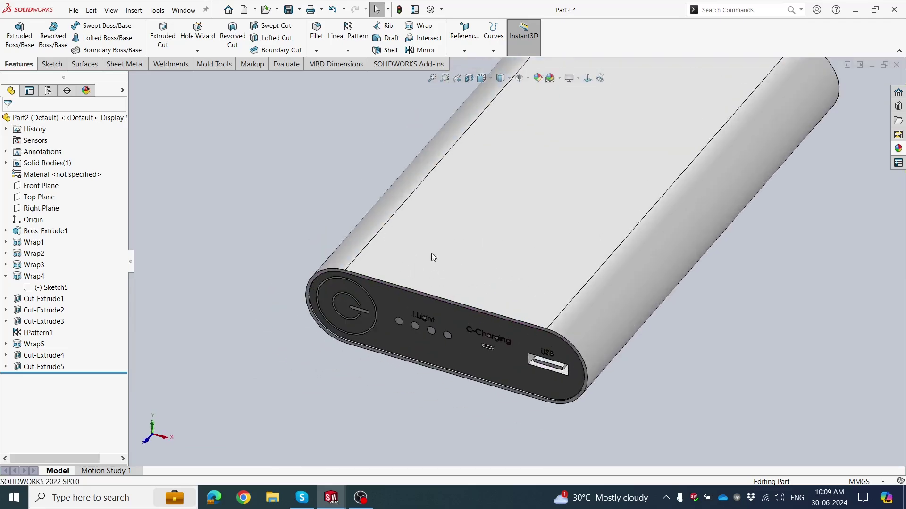
pyautogui.click(452, 265)
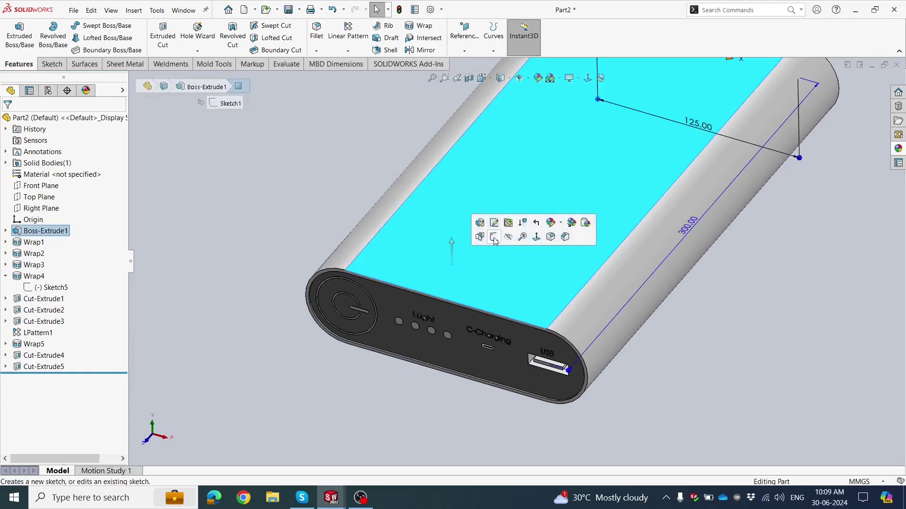
pyautogui.click(493, 239)
pyautogui.click(359, 230)
pyautogui.scroll(1, 617, 353)
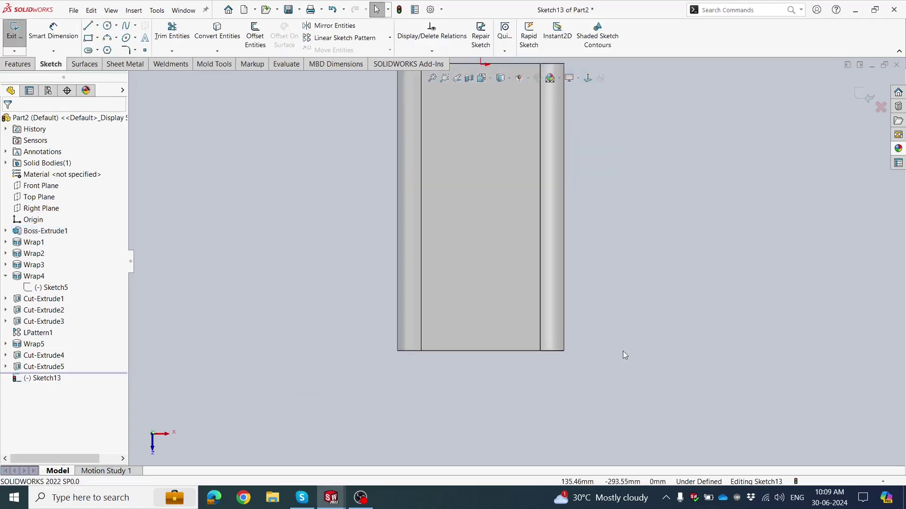
pyautogui.scroll(-2, 550, 358)
# Step: Add the sketch text "Redme" on the flat top face near its front edge
pyautogui.click(145, 37)
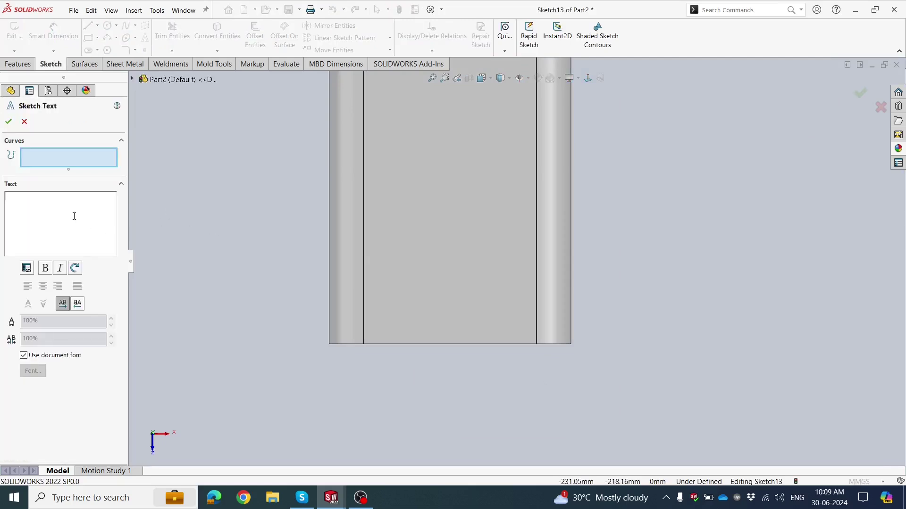
pyautogui.write('Redme')
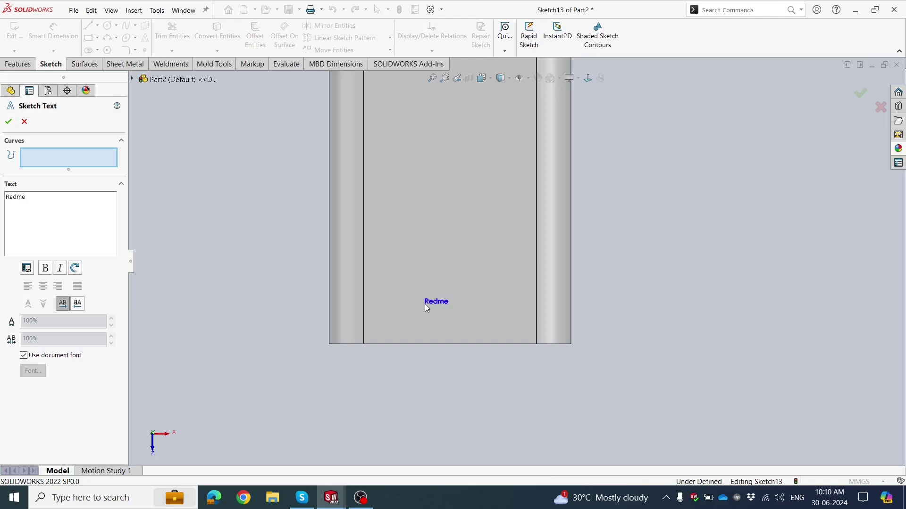
pyautogui.click(441, 321)
# Step: Override the document font for "Redme" with a larger letter height in Century Gothic and reposition the text near the front edge
pyautogui.click(27, 358)
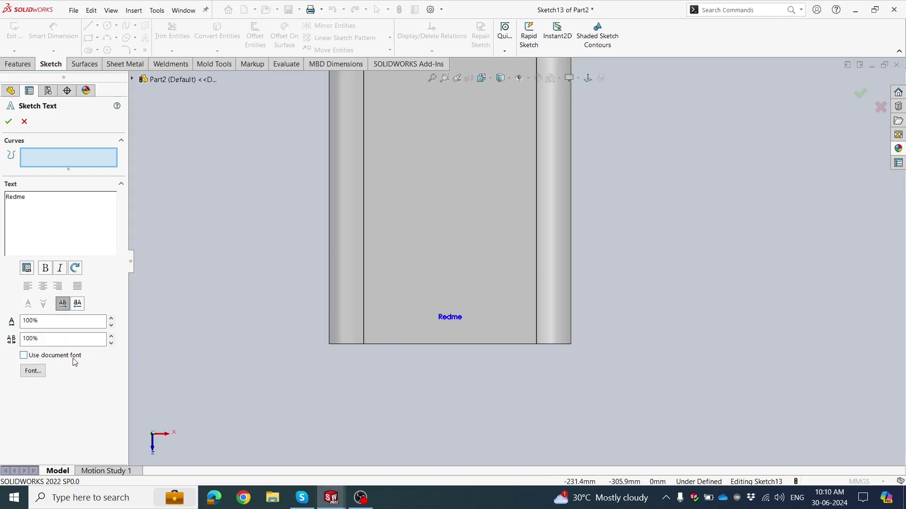
pyautogui.click(36, 372)
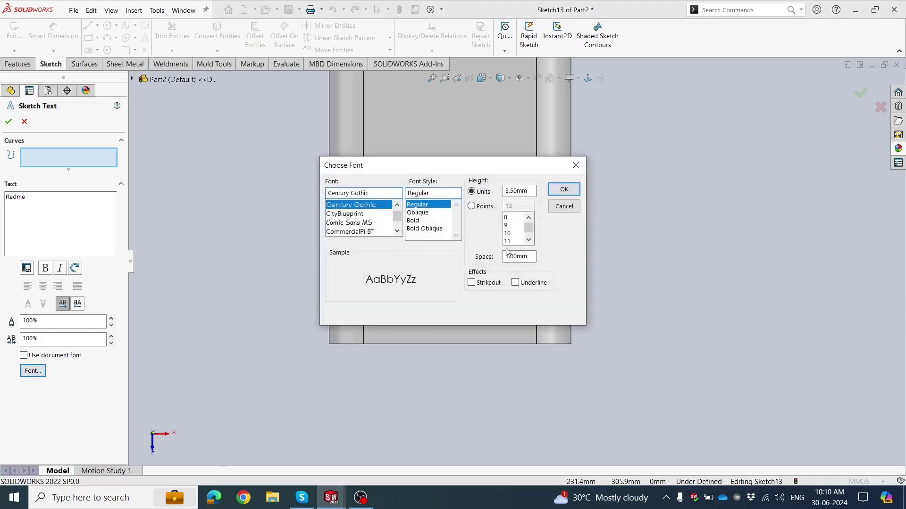
pyautogui.moveTo(528, 193); pyautogui.dragTo(501, 193)
pyautogui.write('10')
pyautogui.click(563, 189)
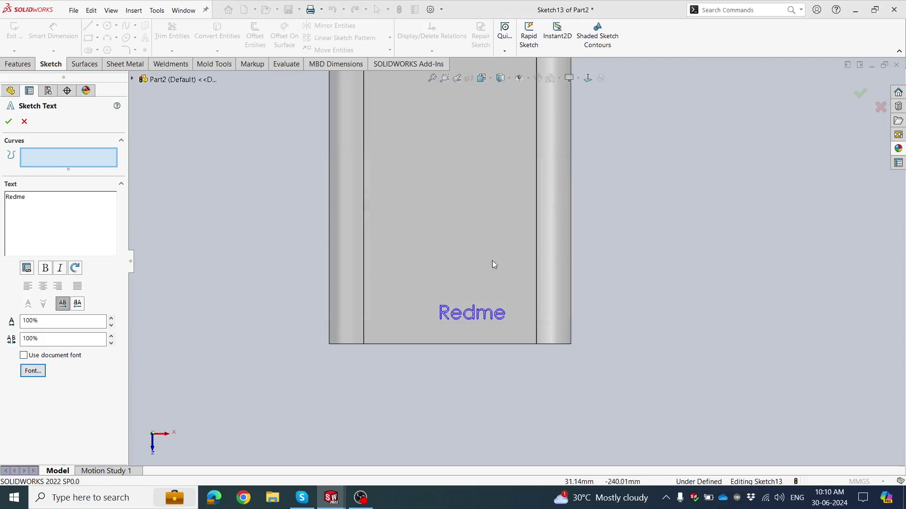
pyautogui.click(413, 311)
pyautogui.click(415, 320)
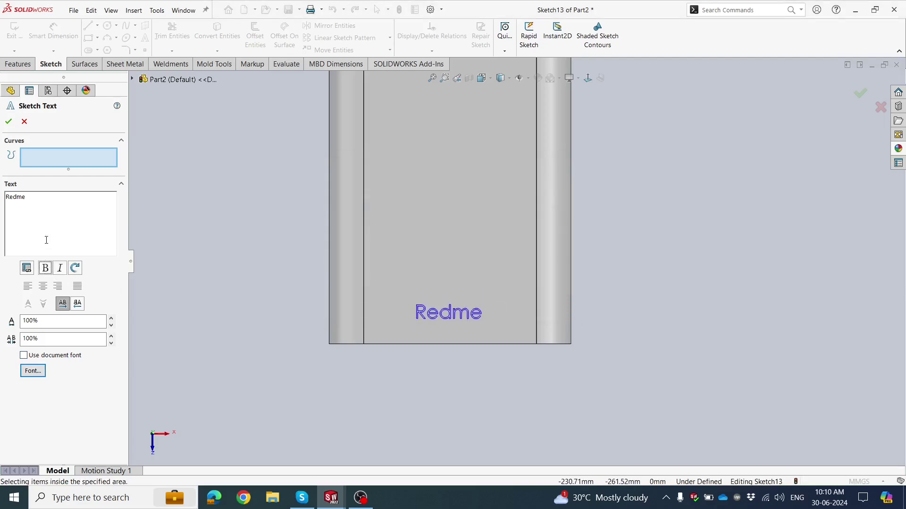
# Step: Make the "Redme" text bold, place it roughly centred across the face slightly above the front edge, and finish the text
pyautogui.doubleClick(30, 197)
pyautogui.click(45, 268)
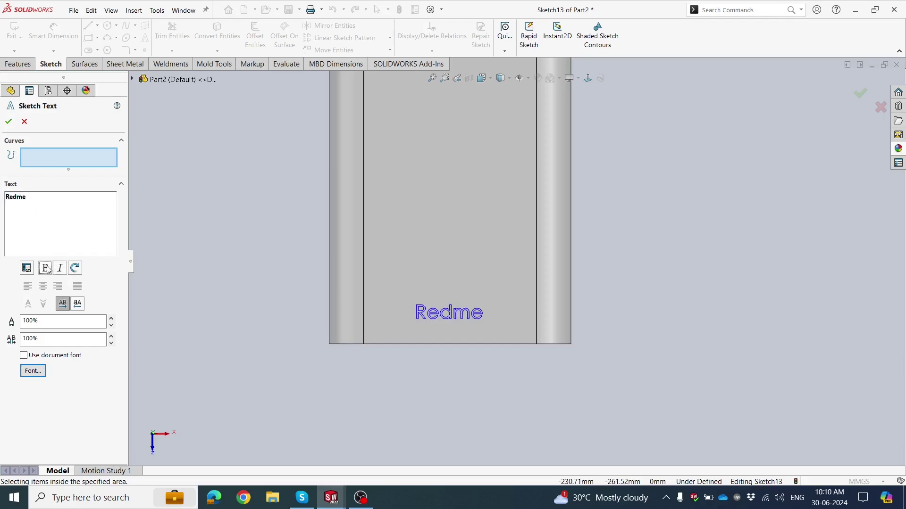
pyautogui.scroll(-3, 375, 290)
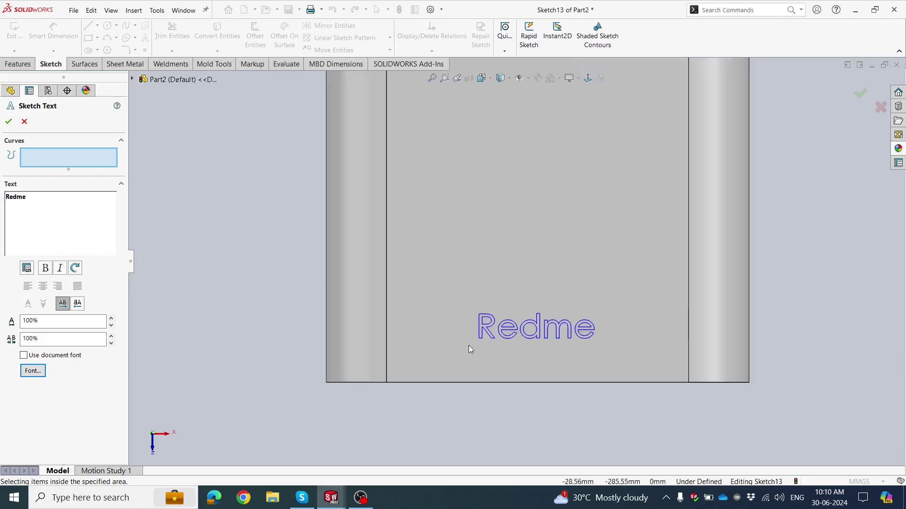
pyautogui.click(477, 359)
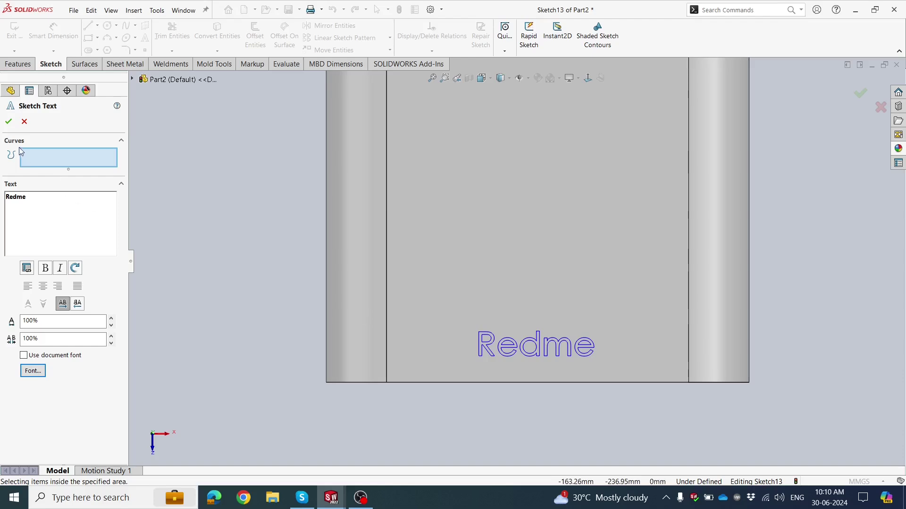
pyautogui.click(482, 288)
pyautogui.click(483, 302)
pyautogui.click(486, 312)
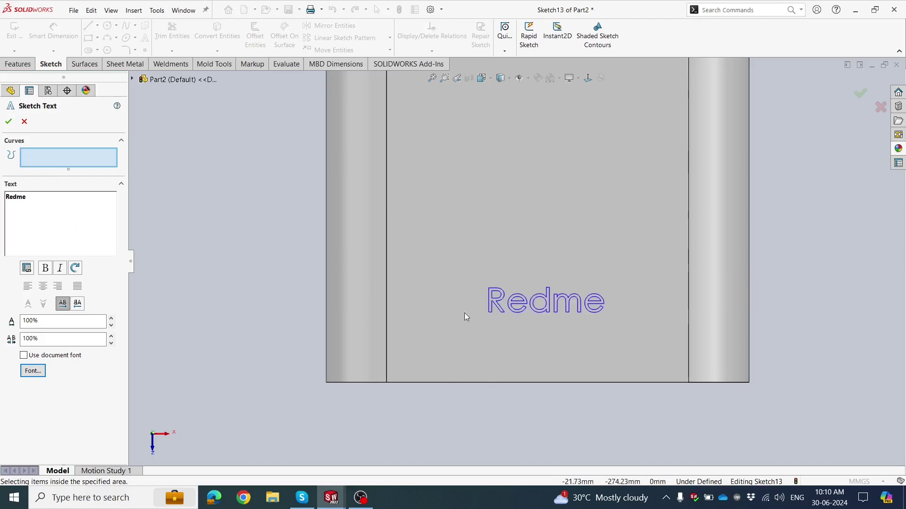
pyautogui.click(8, 121)
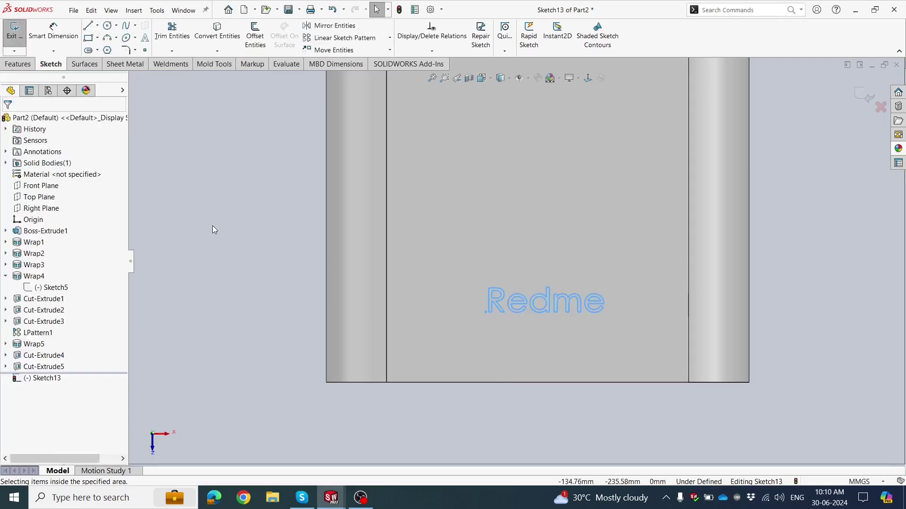
# Step: Cut-extrude the "Redme" text sketch 0.10 mm blind into the top face
pyautogui.scroll(4, 494, 244)
pyautogui.scroll(2, 494, 243)
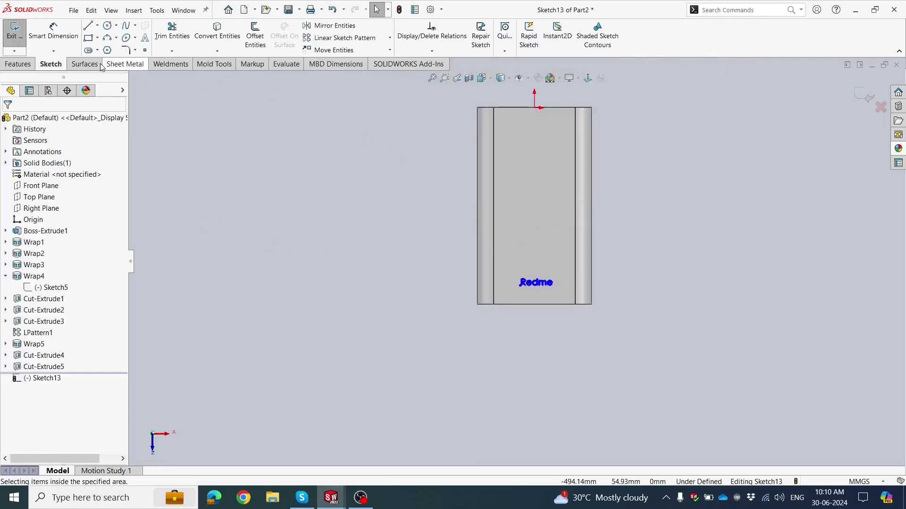
pyautogui.click(18, 64)
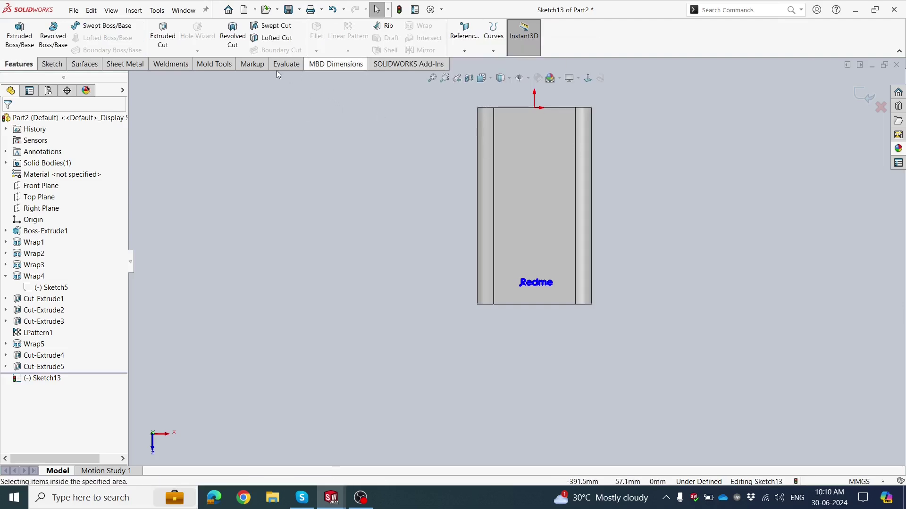
pyautogui.click(162, 34)
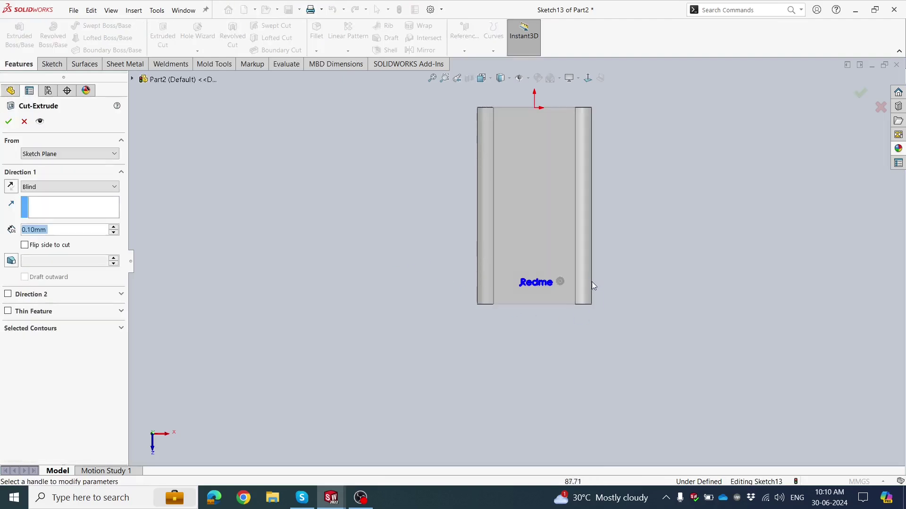
pyautogui.scroll(-2, 592, 282)
pyautogui.click(8, 121)
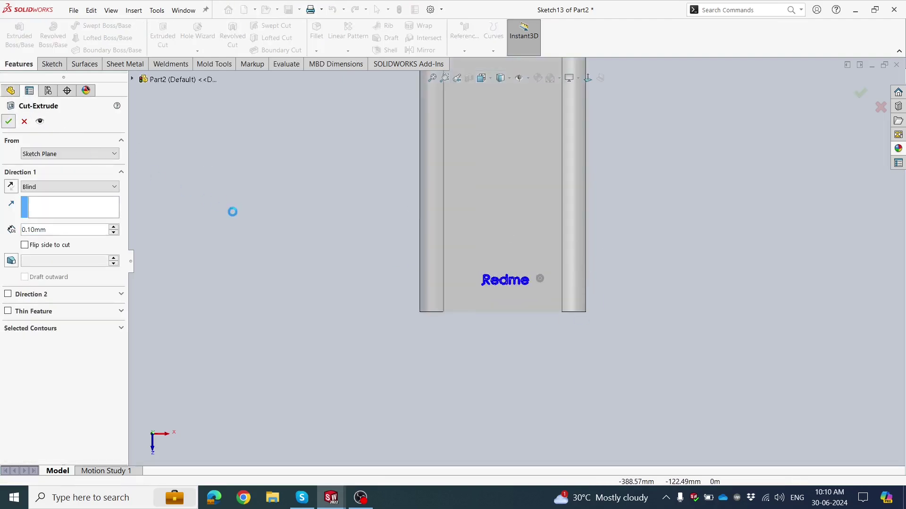
pyautogui.scroll(-2, 540, 241)
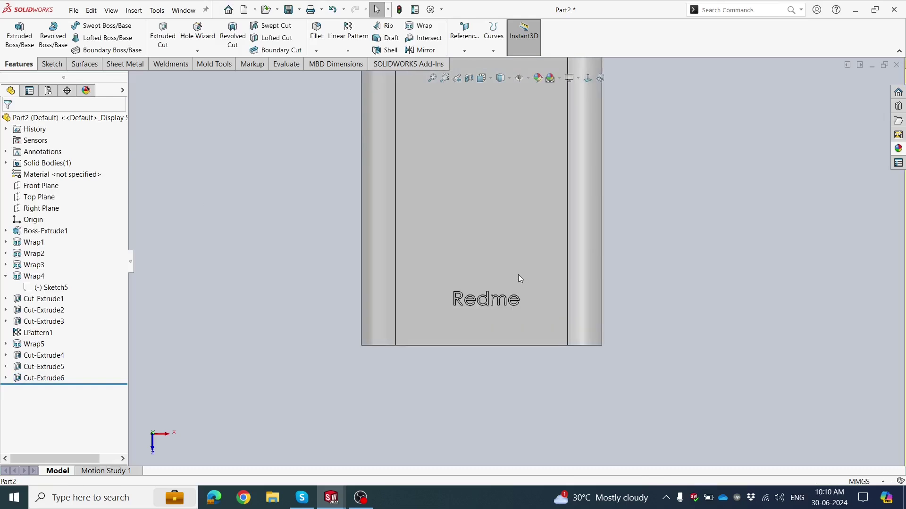
# Step: Apply a medium grey colour appearance to the cut "Redme" lettering feature
pyautogui.moveTo(518, 275); pyautogui.dragTo(475, 221, button='middle')
pyautogui.scroll(1, 511, 274)
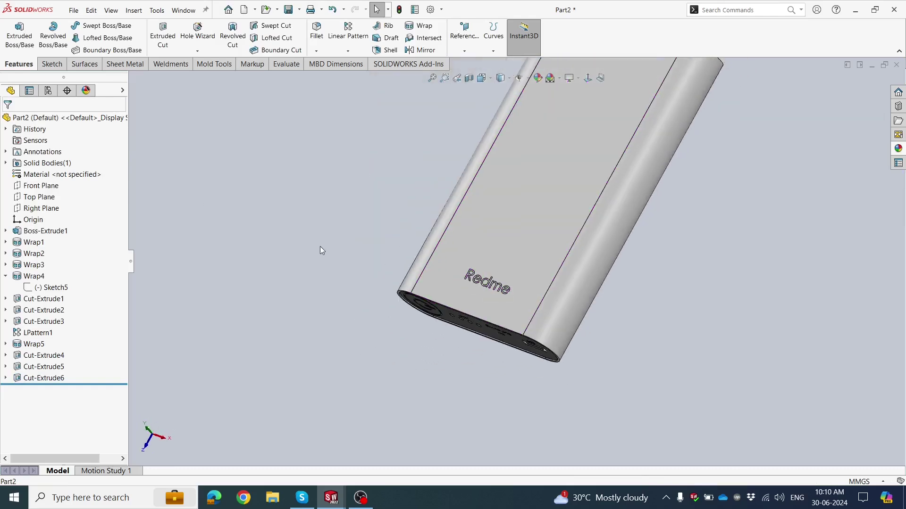
pyautogui.click(44, 378)
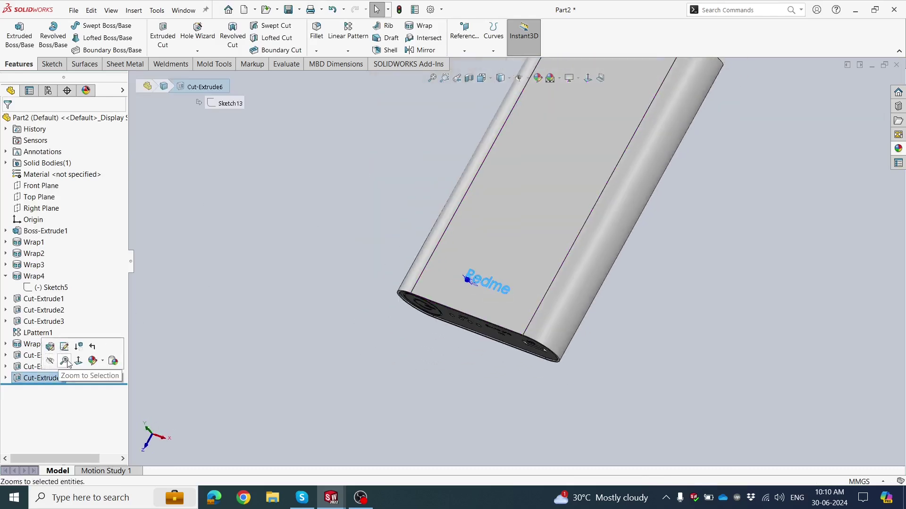
pyautogui.click(103, 364)
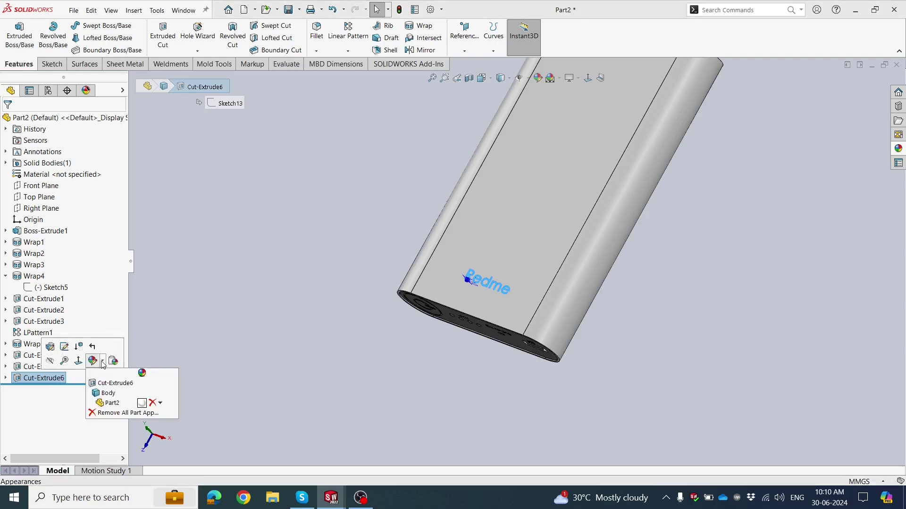
pyautogui.click(110, 382)
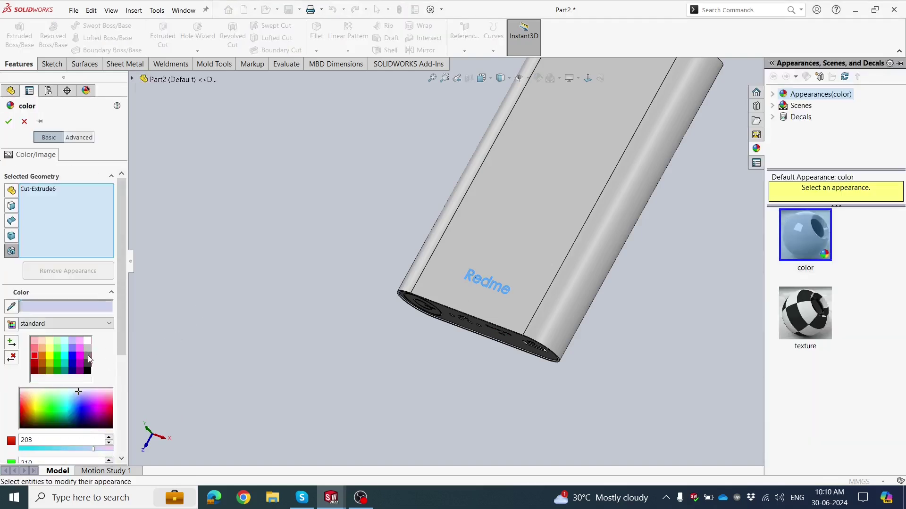
pyautogui.click(88, 356)
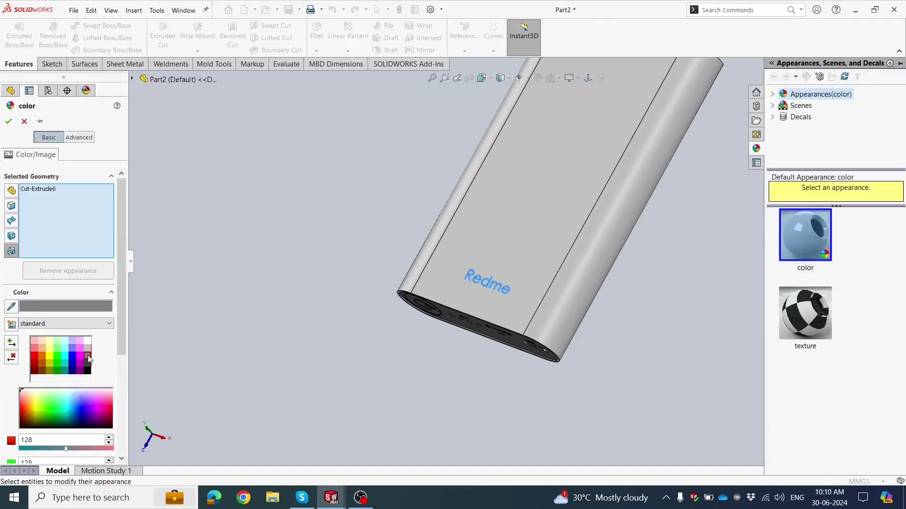
pyautogui.click(9, 121)
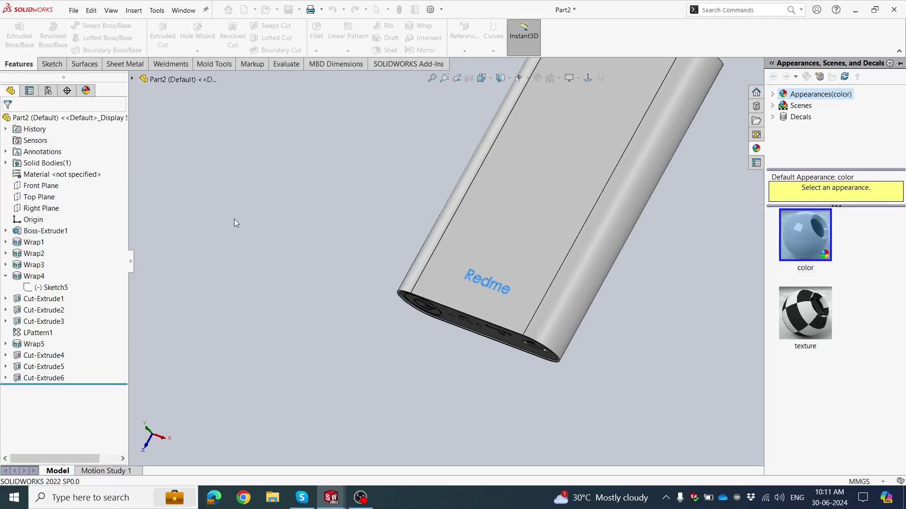
# Step: Open a new sketch on the flat top face, viewed straight on at the end opposite the "Redme" lettering
pyautogui.moveTo(273, 296); pyautogui.dragTo(521, 182, button='middle')
pyautogui.click(509, 189)
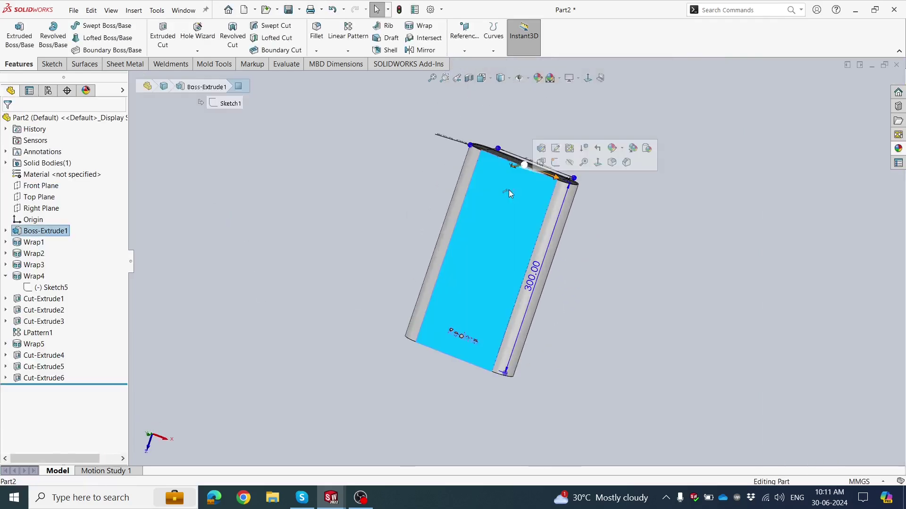
pyautogui.click(381, 174)
pyautogui.click(527, 207)
pyautogui.click(570, 179)
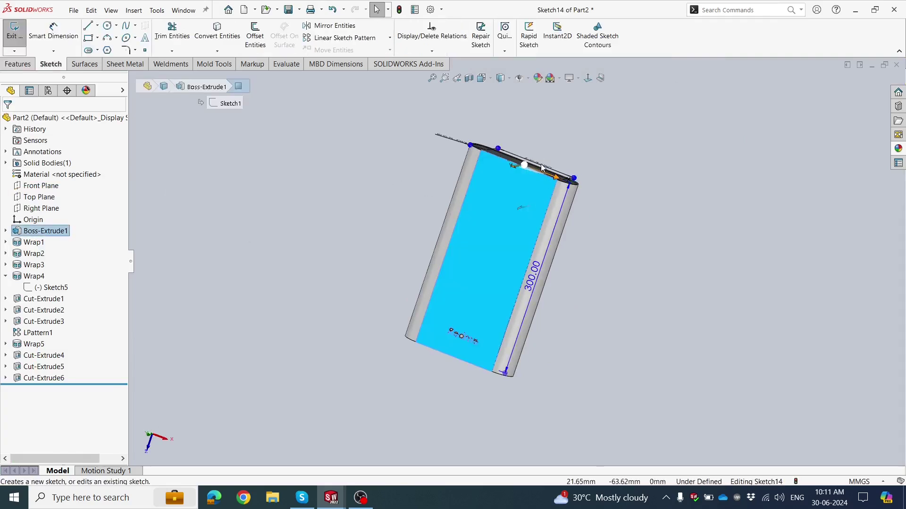
pyautogui.scroll(2, 576, 115)
pyautogui.scroll(-3, 576, 115)
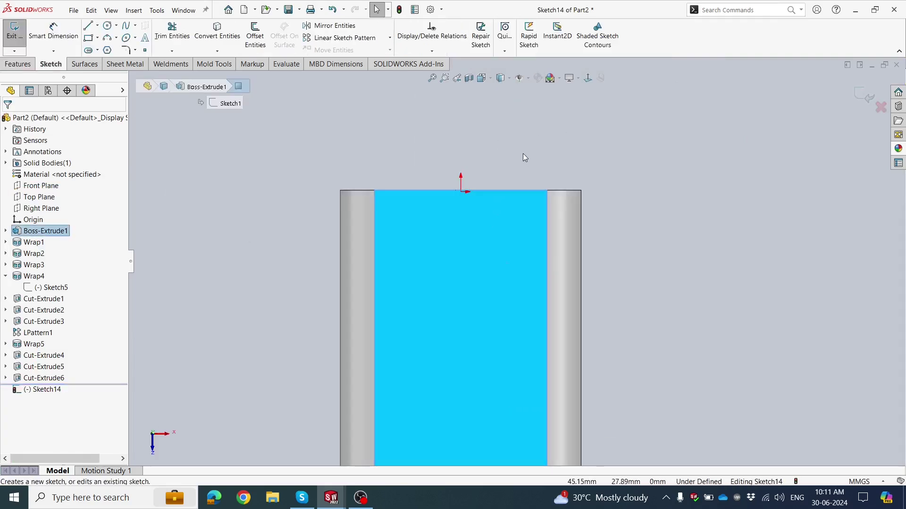
pyautogui.click(273, 134)
# Step: Add two-line sketch text reading "1000mah" and "Power bank", with the first line indented by spaces
pyautogui.click(145, 38)
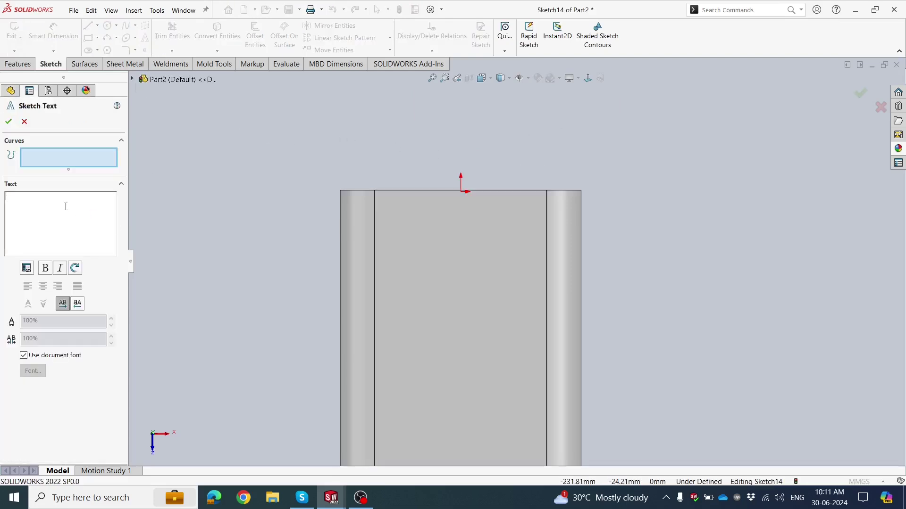
pyautogui.write('000mah')
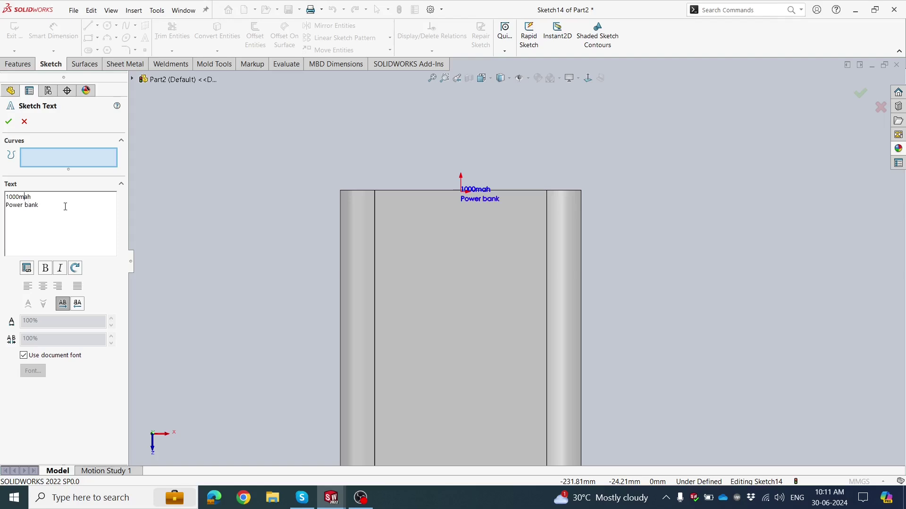
pyautogui.press('Left')
# Step: Override the document font with a 10 mm letter height and place the "1000mah Power bank" text on the face near the rear edge
pyautogui.click(23, 357)
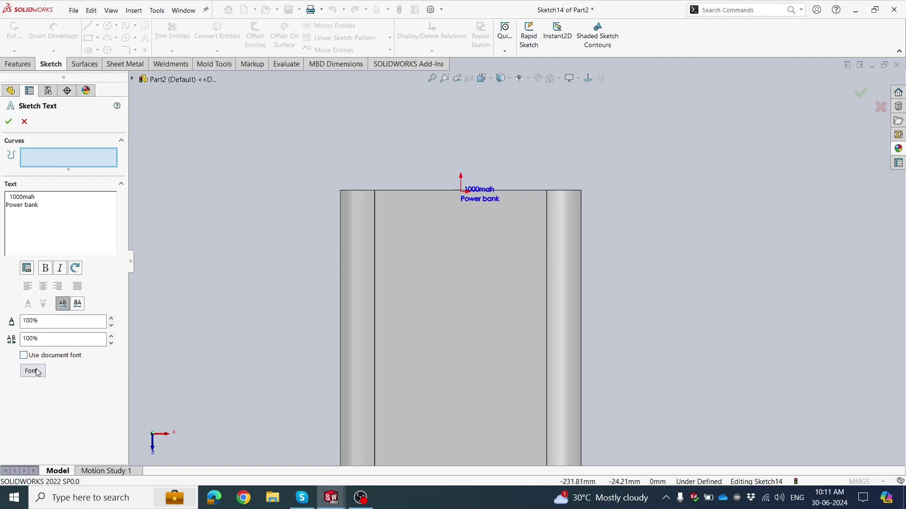
pyautogui.click(37, 373)
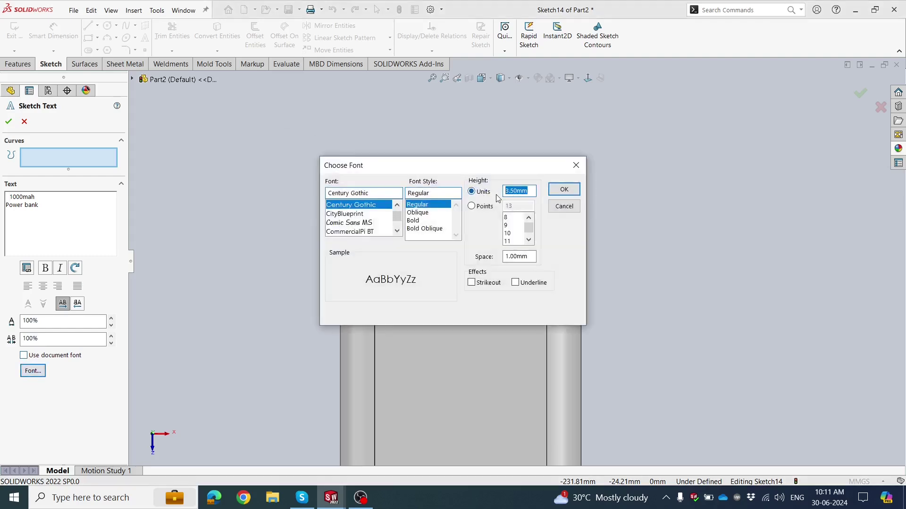
pyautogui.write('10')
pyautogui.click(564, 189)
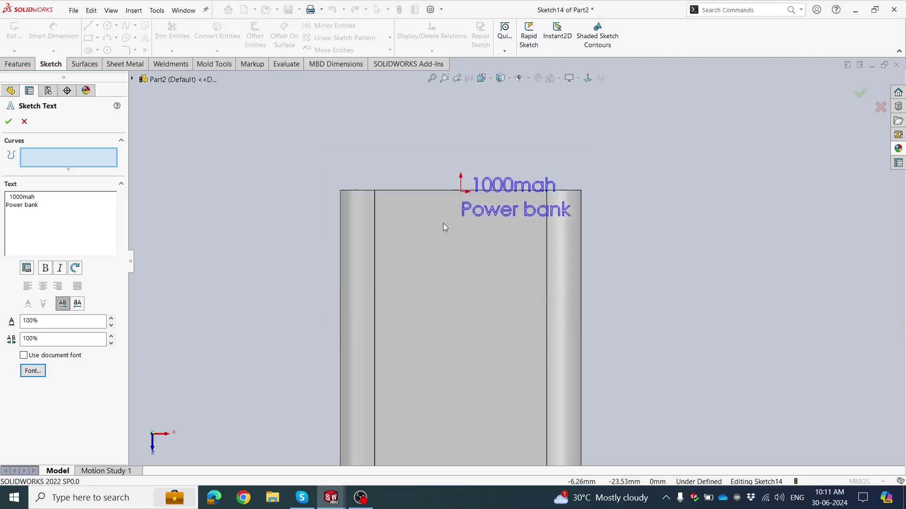
pyautogui.click(417, 237)
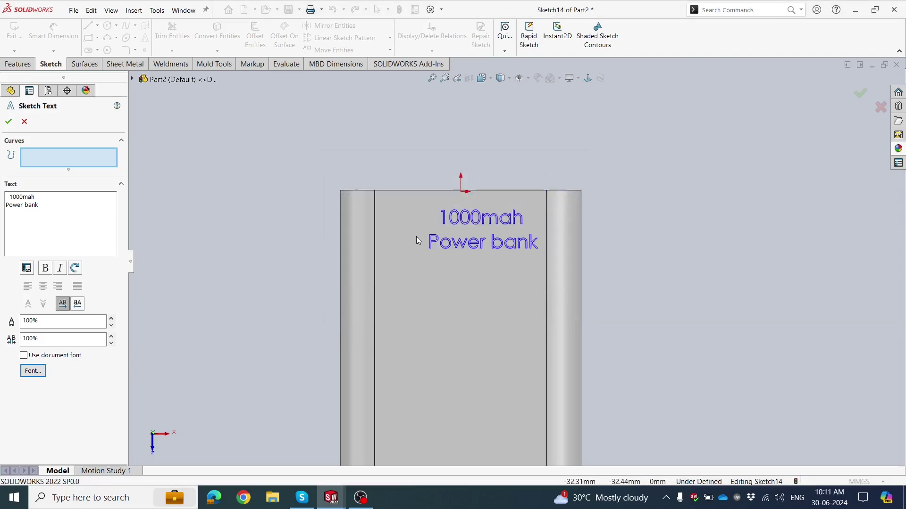
# Step: Make both lines of the "1000mah Power bank" text bold and centre the text across the face near the rear edge
pyautogui.click(44, 272)
pyautogui.moveTo(52, 209); pyautogui.dragTo(5, 197)
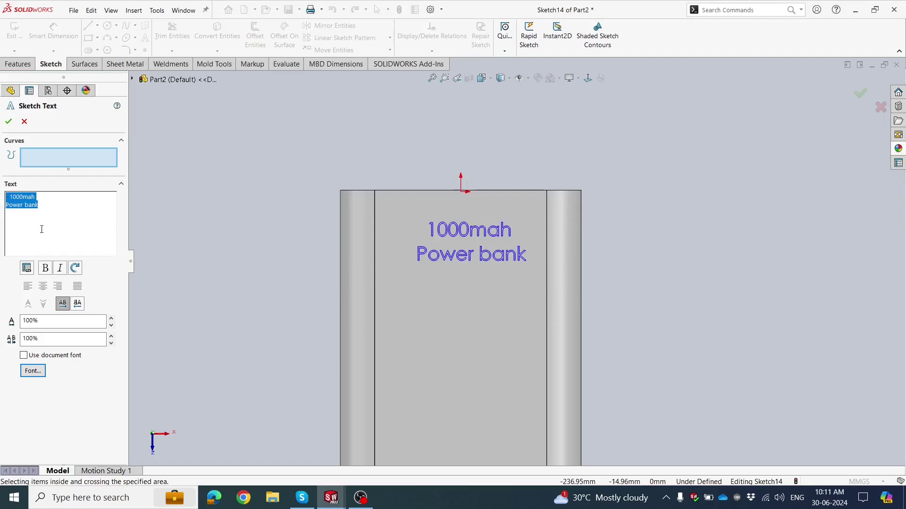
pyautogui.click(43, 270)
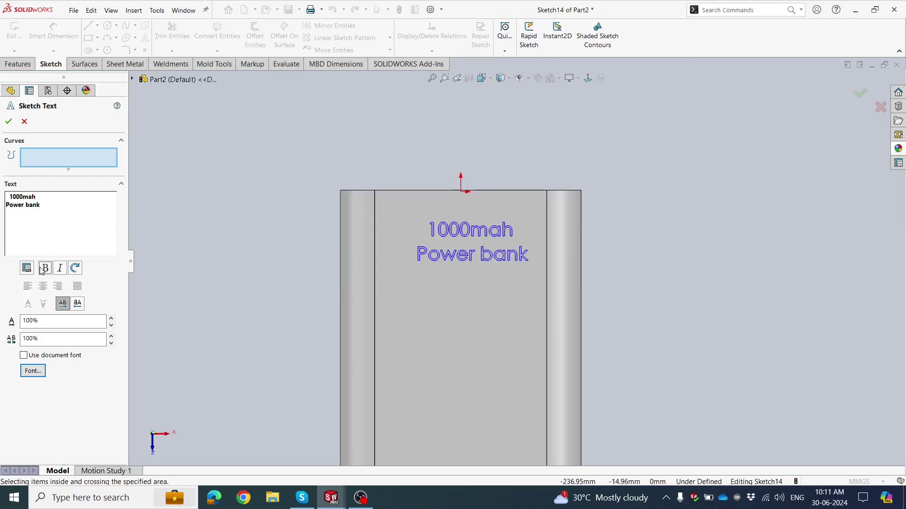
pyautogui.click(400, 239)
pyautogui.click(422, 240)
pyautogui.click(417, 239)
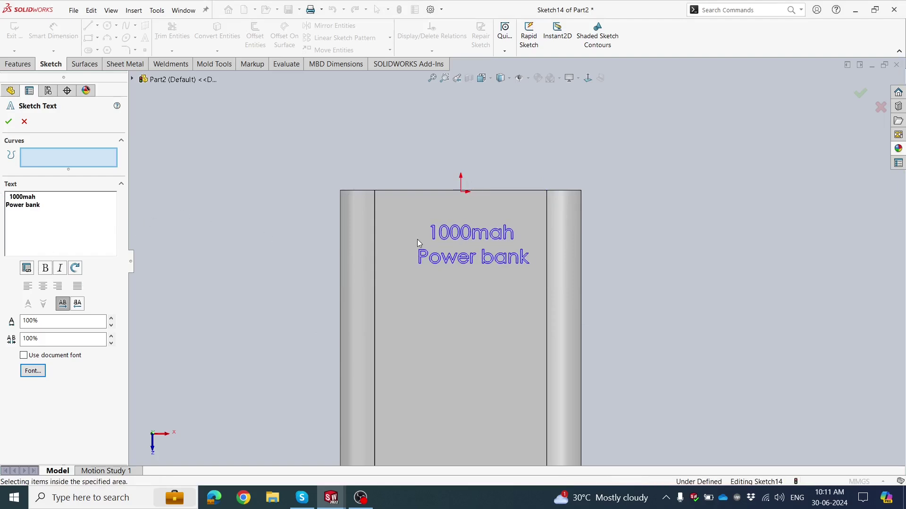
pyautogui.click(416, 240)
pyautogui.click(412, 242)
pyautogui.click(407, 247)
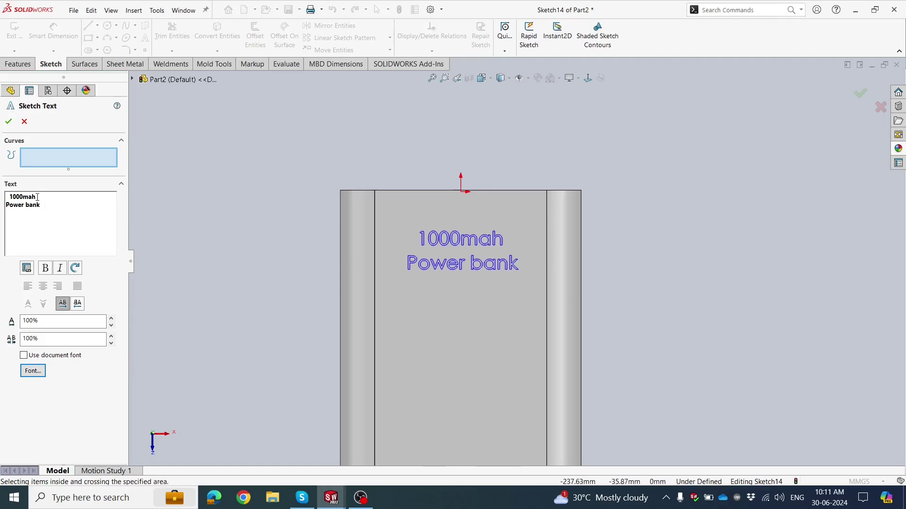
# Step: Correct the first line of the text to "1000mAH" and cut both text lines 0.10 mm into the top face
pyautogui.write('H')
pyautogui.click(9, 121)
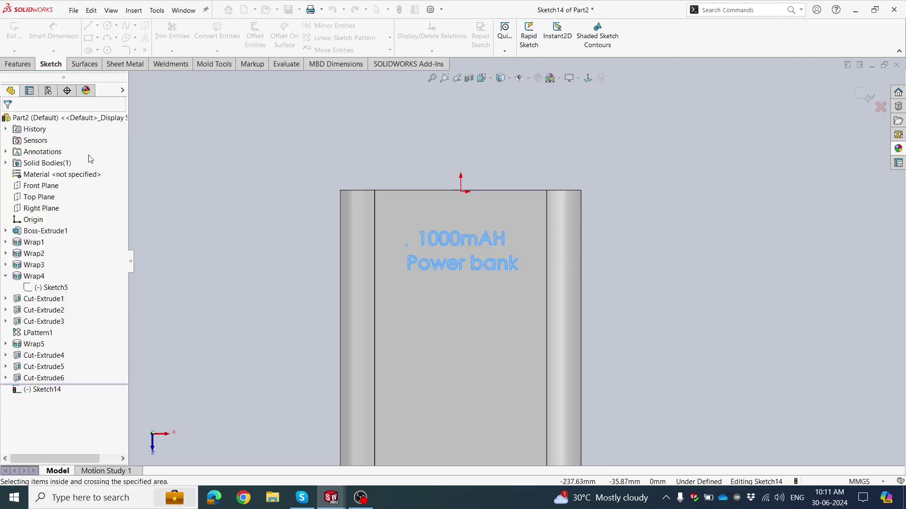
pyautogui.click(19, 65)
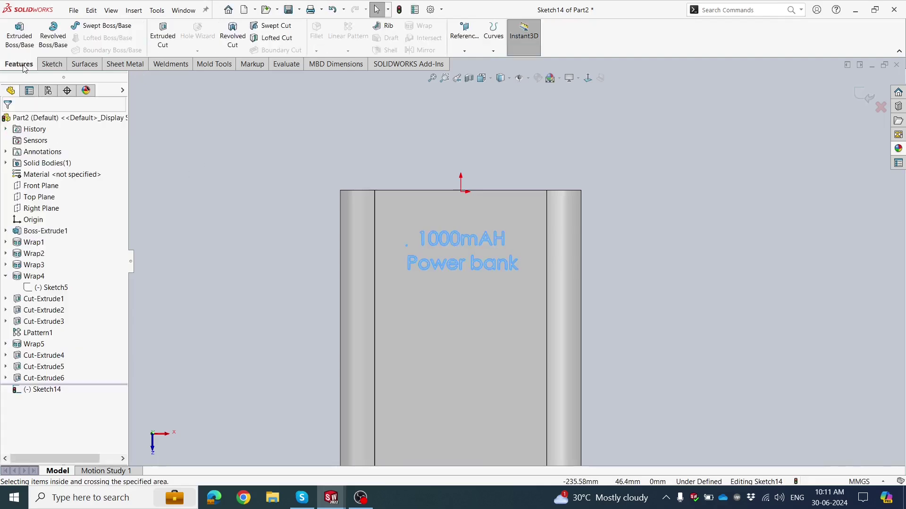
pyautogui.click(163, 37)
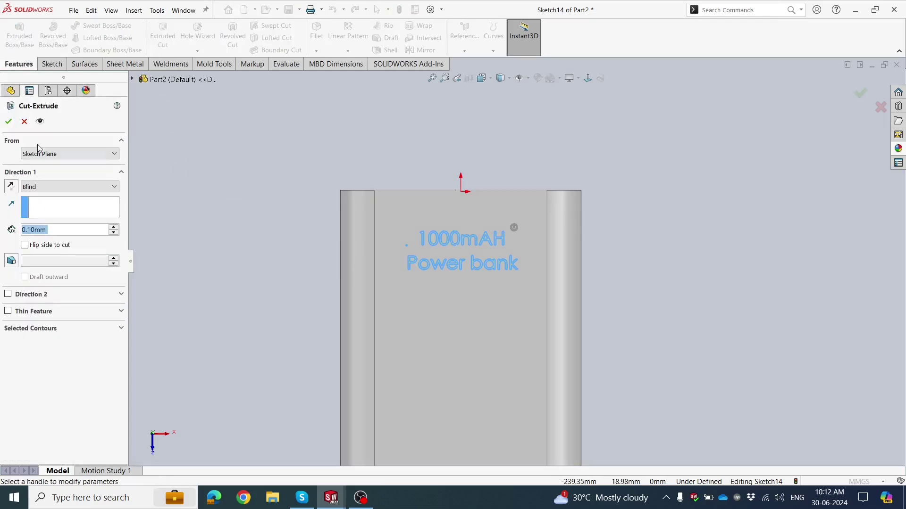
pyautogui.press('Return')
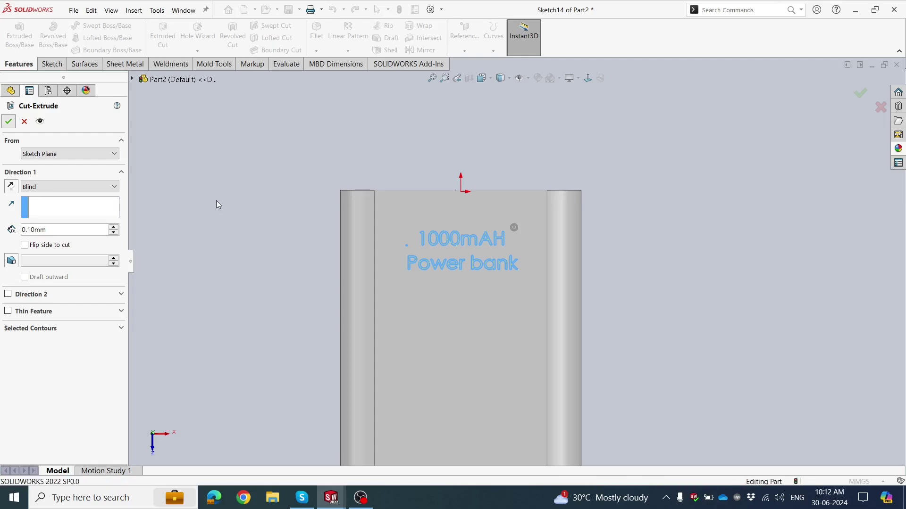
# Step: Colour the four round indicator recess faces under the "I.Light" lettering bright green
pyautogui.hotkey('ctrl', '7')
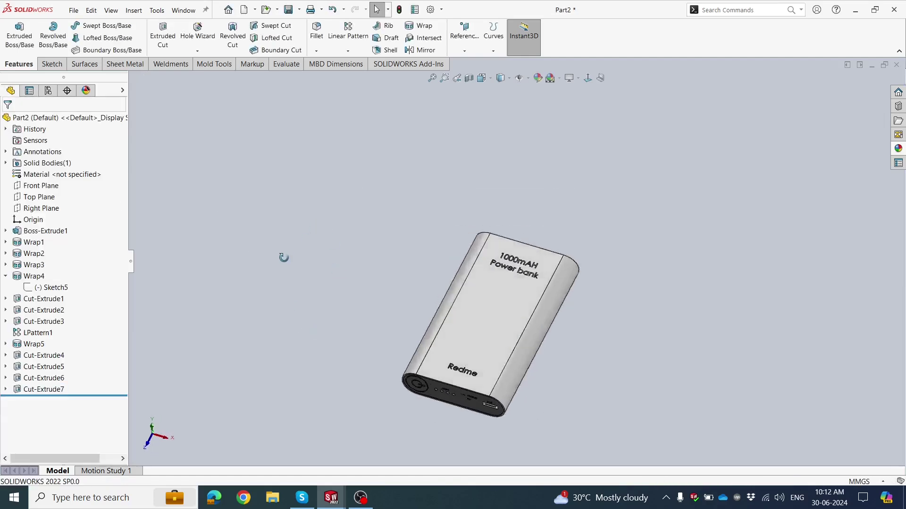
pyautogui.moveTo(555, 344); pyautogui.dragTo(613, 314, button='middle')
pyautogui.hotkey('ctrl', '5')
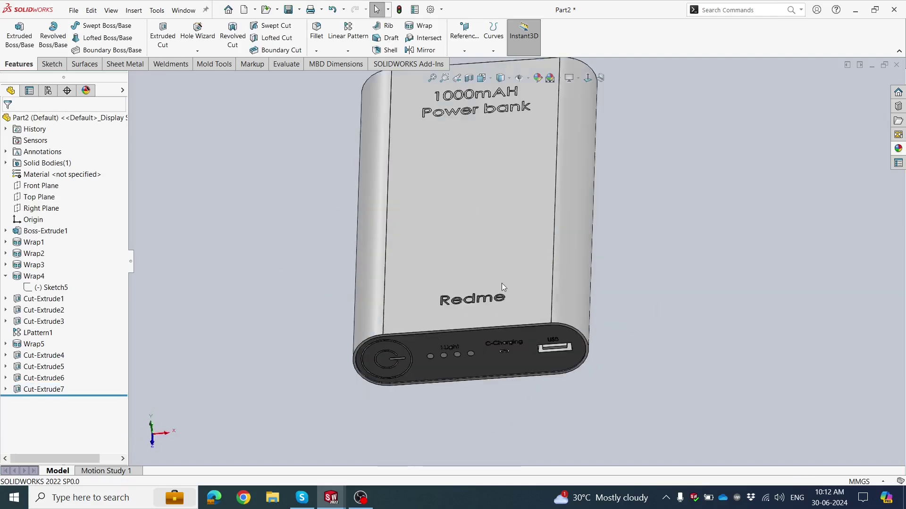
pyautogui.moveTo(490, 279)
pyautogui.mouseDown(button='middle')
pyautogui.moveTo(511, 262)
pyautogui.moveTo(469, 224)
pyautogui.moveTo(496, 325)
pyautogui.moveTo(520, 189)
pyautogui.moveTo(483, 353)
pyautogui.moveTo(490, 296)
pyautogui.mouseUp(button='middle')
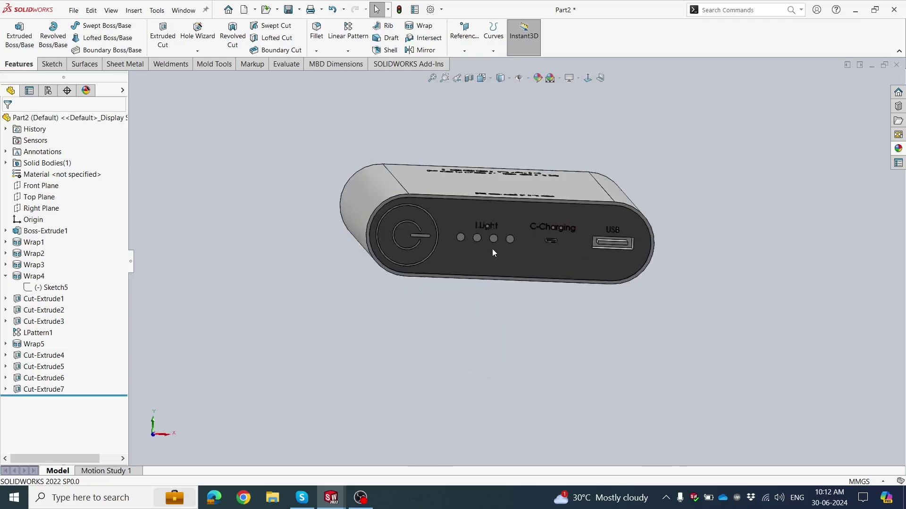
pyautogui.scroll(-5, 489, 253)
pyautogui.click(336, 282)
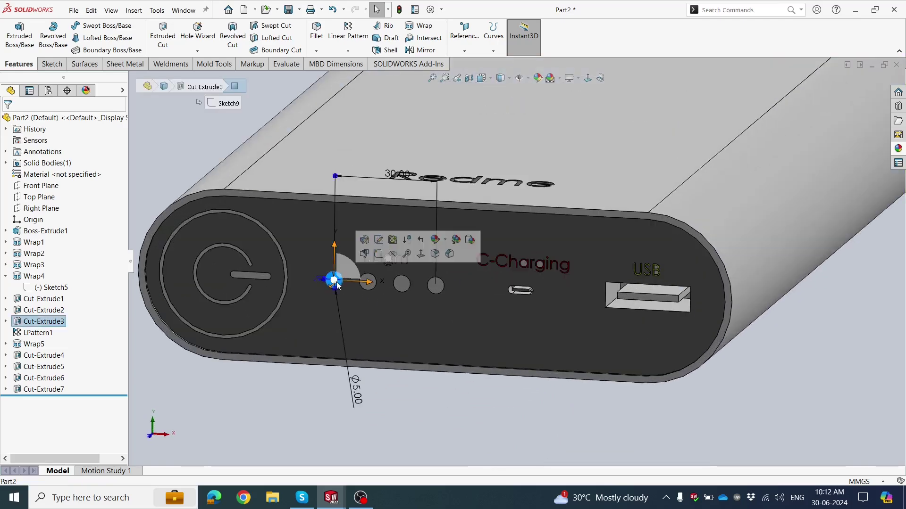
pyautogui.scroll(-3, 364, 293)
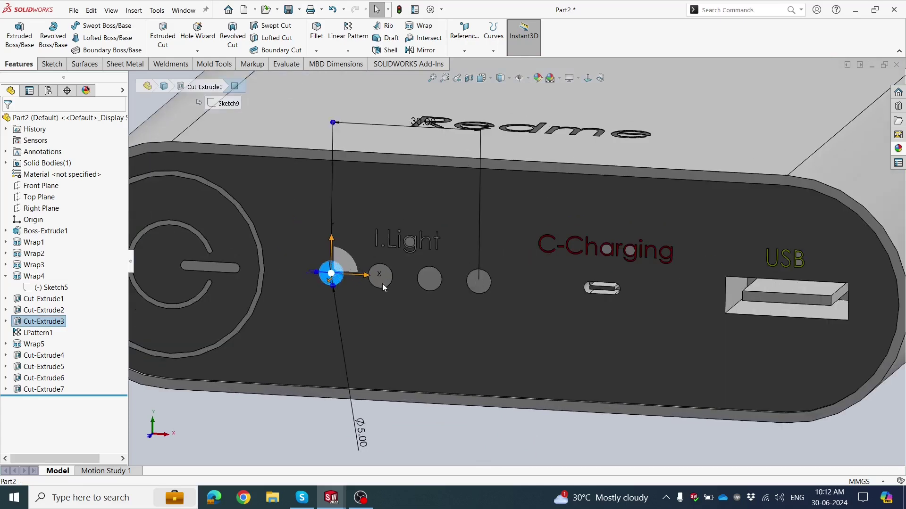
pyautogui.click(382, 283)
pyautogui.click(474, 286)
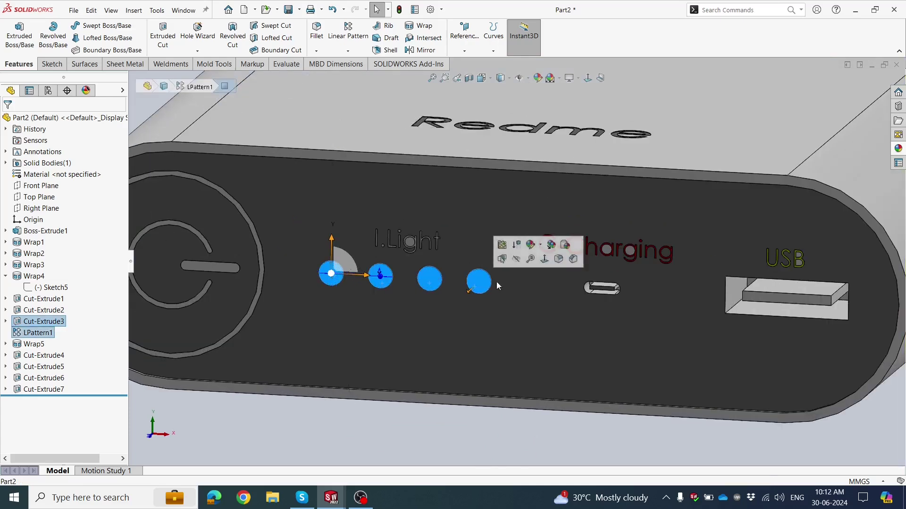
pyautogui.click(541, 246)
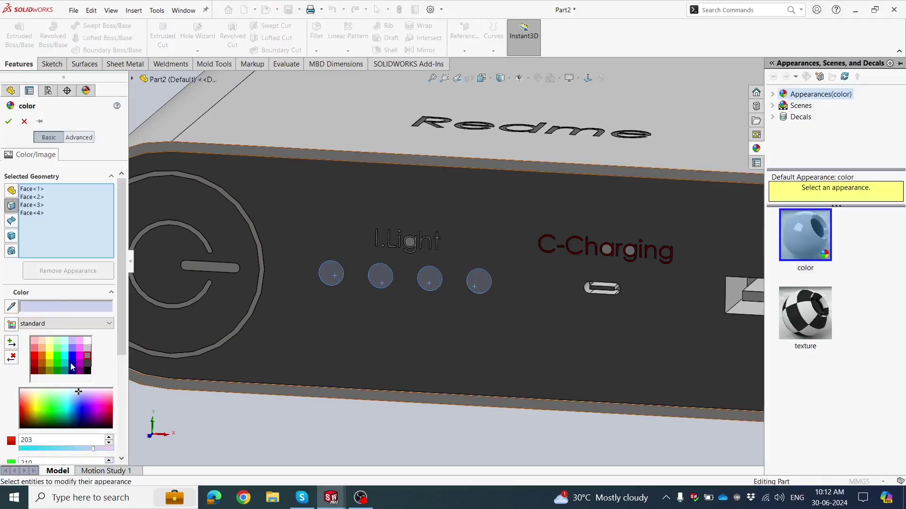
pyautogui.click(57, 355)
pyautogui.click(9, 121)
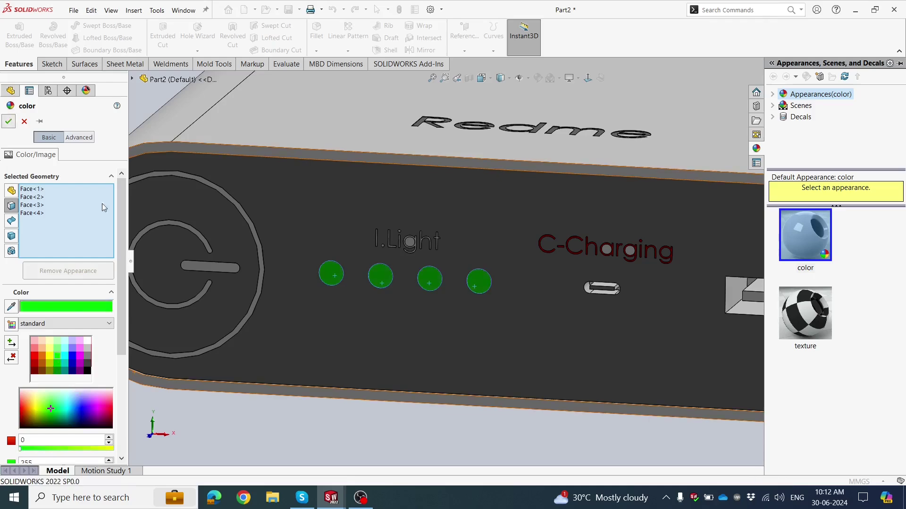
# Step: Examine the power bank's top lettering and the coloured indicators on the port end, leaving the whole-part appearance unchanged
pyautogui.scroll(3, 381, 416)
pyautogui.scroll(3, 382, 416)
pyautogui.moveTo(516, 304); pyautogui.dragTo(508, 349, button='middle')
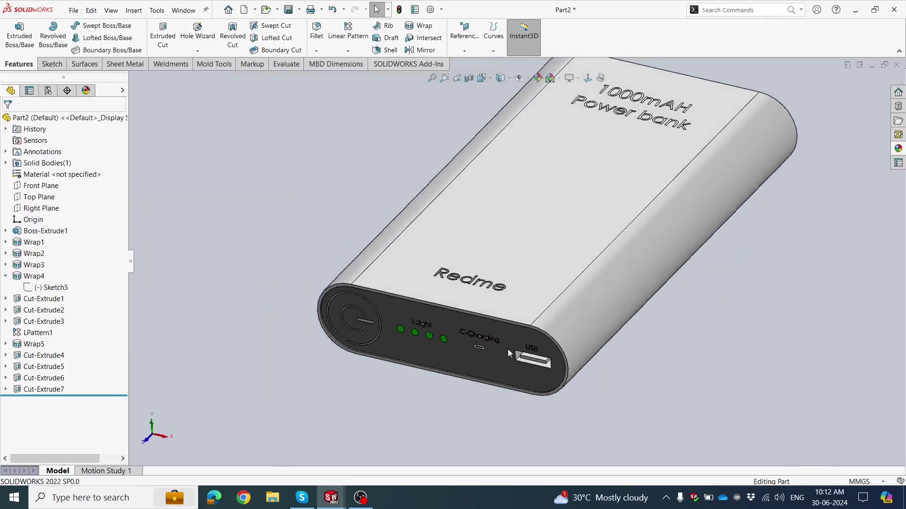
pyautogui.scroll(3, 508, 349)
pyautogui.scroll(-2, 700, 273)
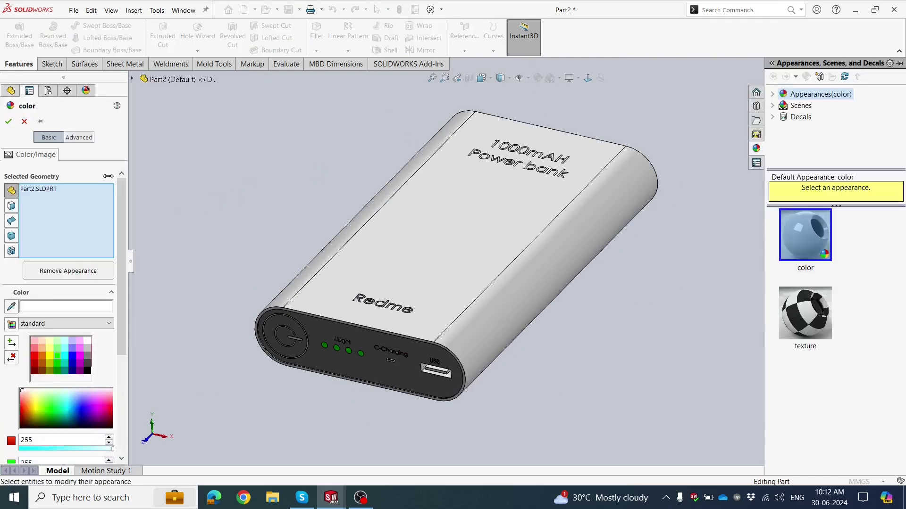
pyautogui.click(25, 122)
pyautogui.scroll(2, 390, 259)
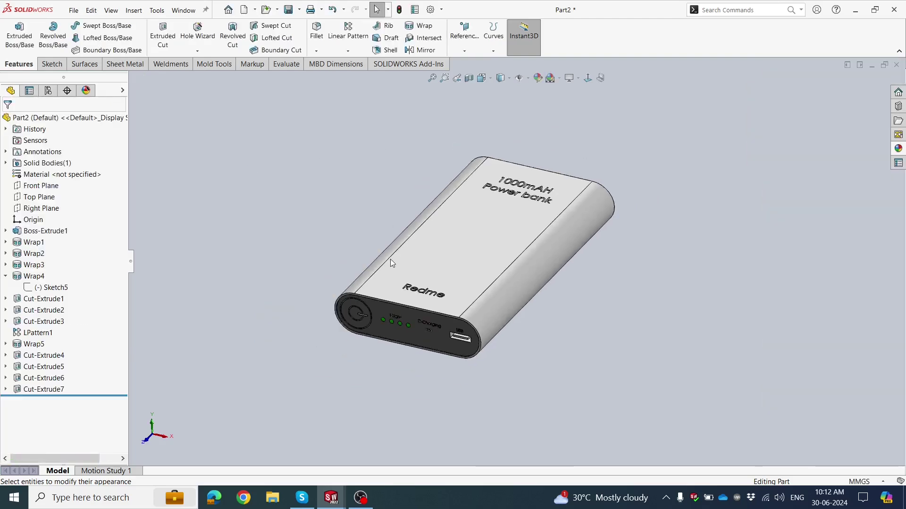
pyautogui.moveTo(389, 264); pyautogui.dragTo(402, 281, button='middle')
pyautogui.scroll(-4, 425, 281)
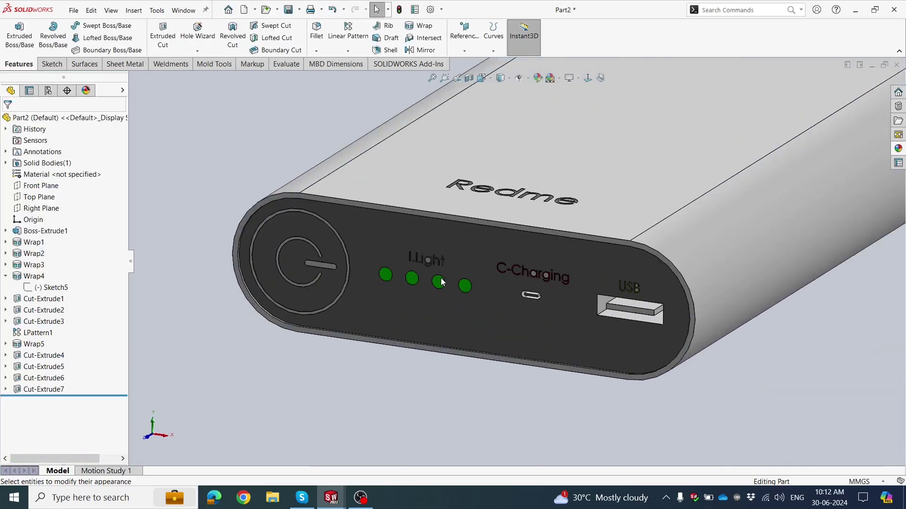
pyautogui.scroll(5, 454, 332)
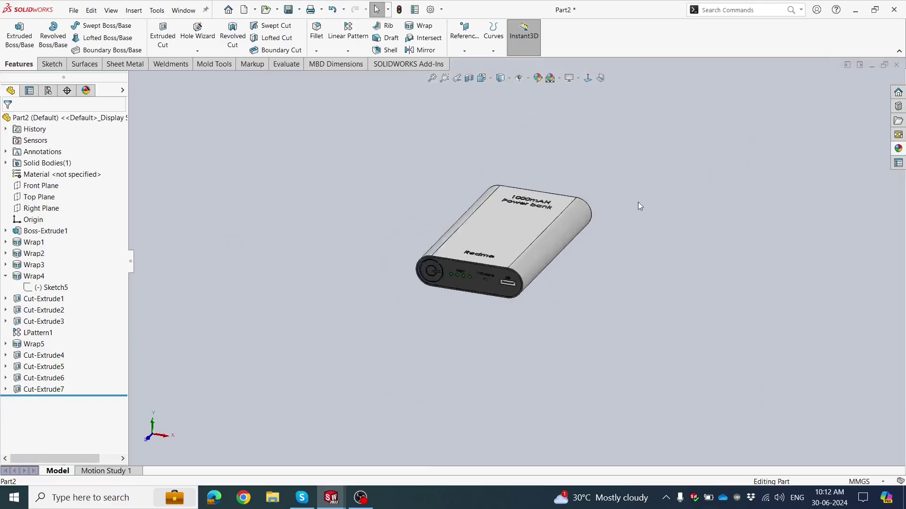
# Step: Show the power bank in isometric view and inspect its top, side and port end
pyautogui.click(482, 78)
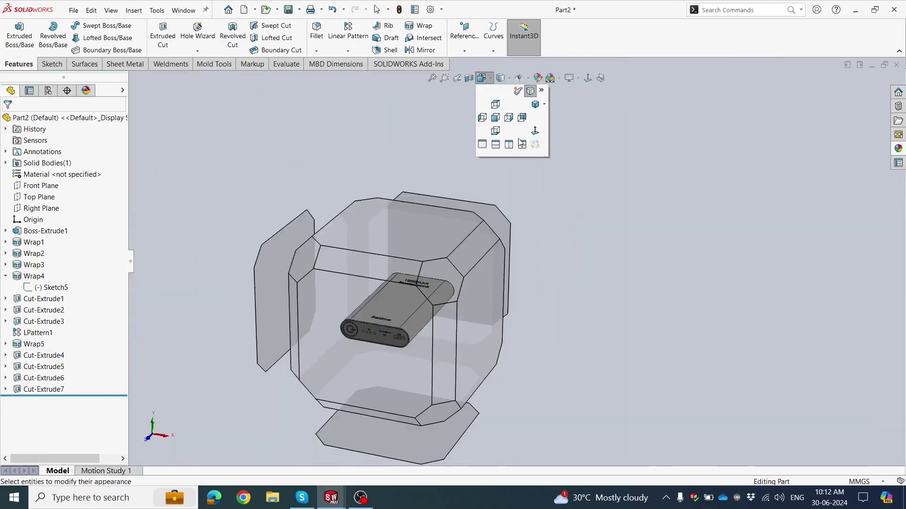
pyautogui.click(535, 105)
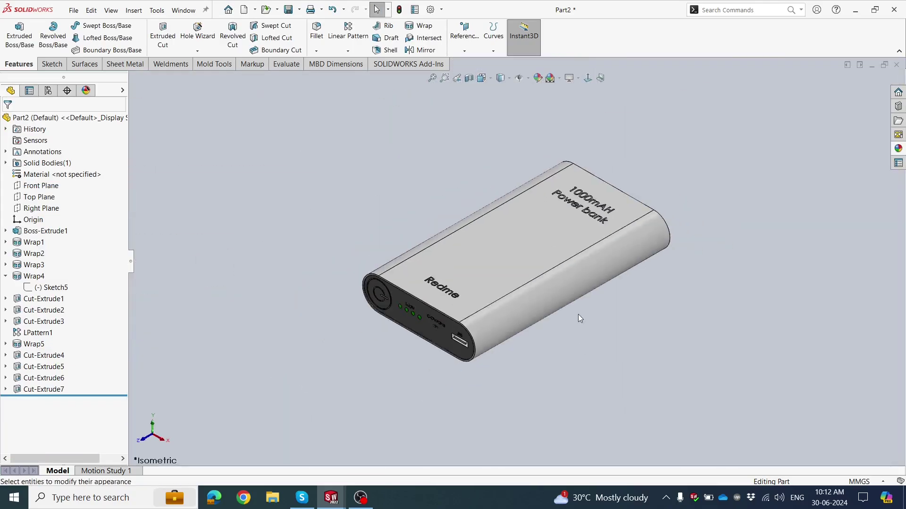
pyautogui.scroll(-2, 471, 319)
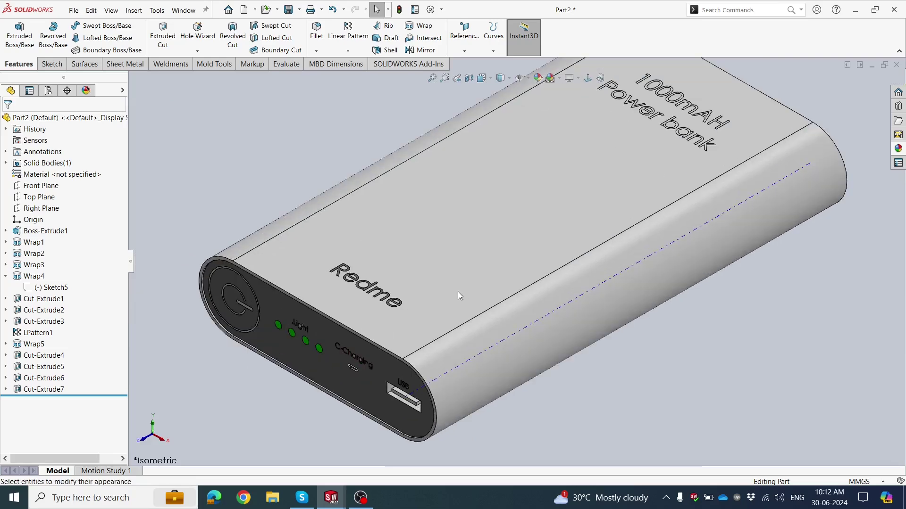
pyautogui.scroll(2, 460, 296)
pyautogui.moveTo(463, 295); pyautogui.dragTo(523, 225, button='middle')
pyautogui.moveTo(462, 262)
pyautogui.mouseDown(button='middle')
pyautogui.moveTo(507, 243)
pyautogui.moveTo(528, 250)
pyautogui.moveTo(498, 262)
pyautogui.moveTo(471, 260)
pyautogui.mouseUp(button='middle')
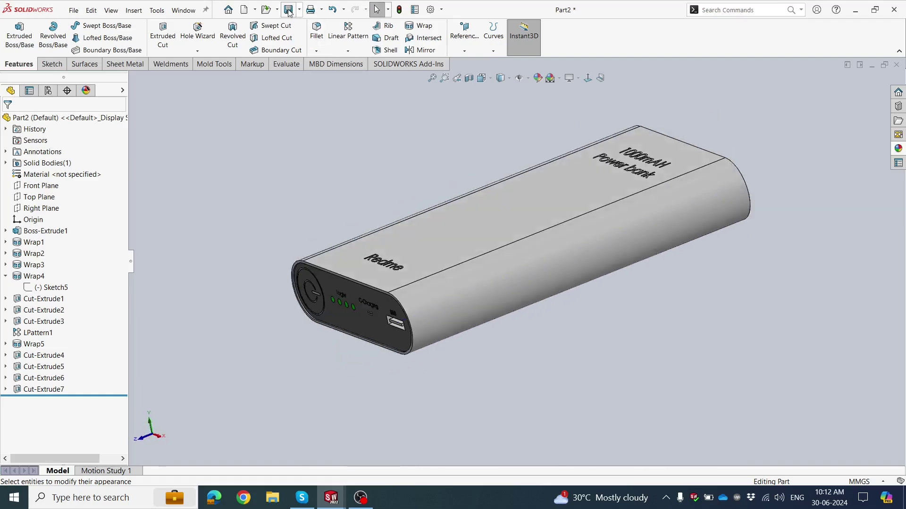